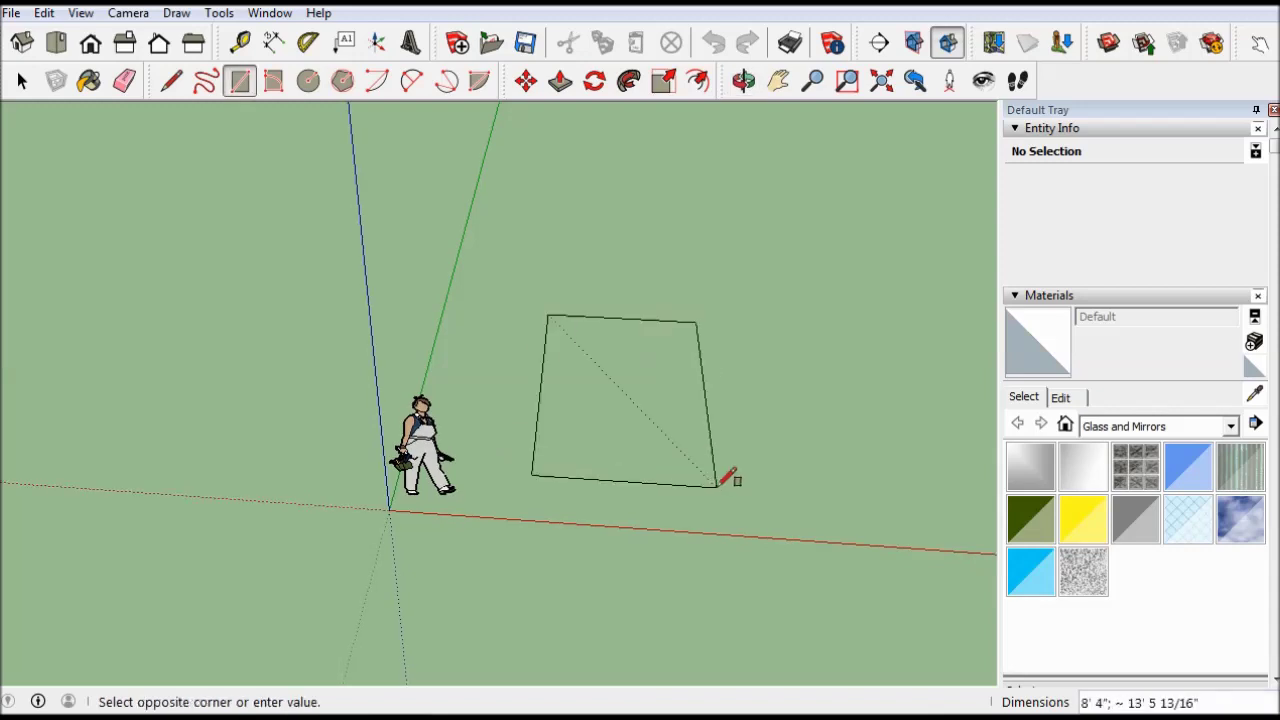
Finish the floor rectangle and offset its outline inward to set the wall thickness
left_click(738, 514)
middle_click_drag(738, 514, 681, 558)
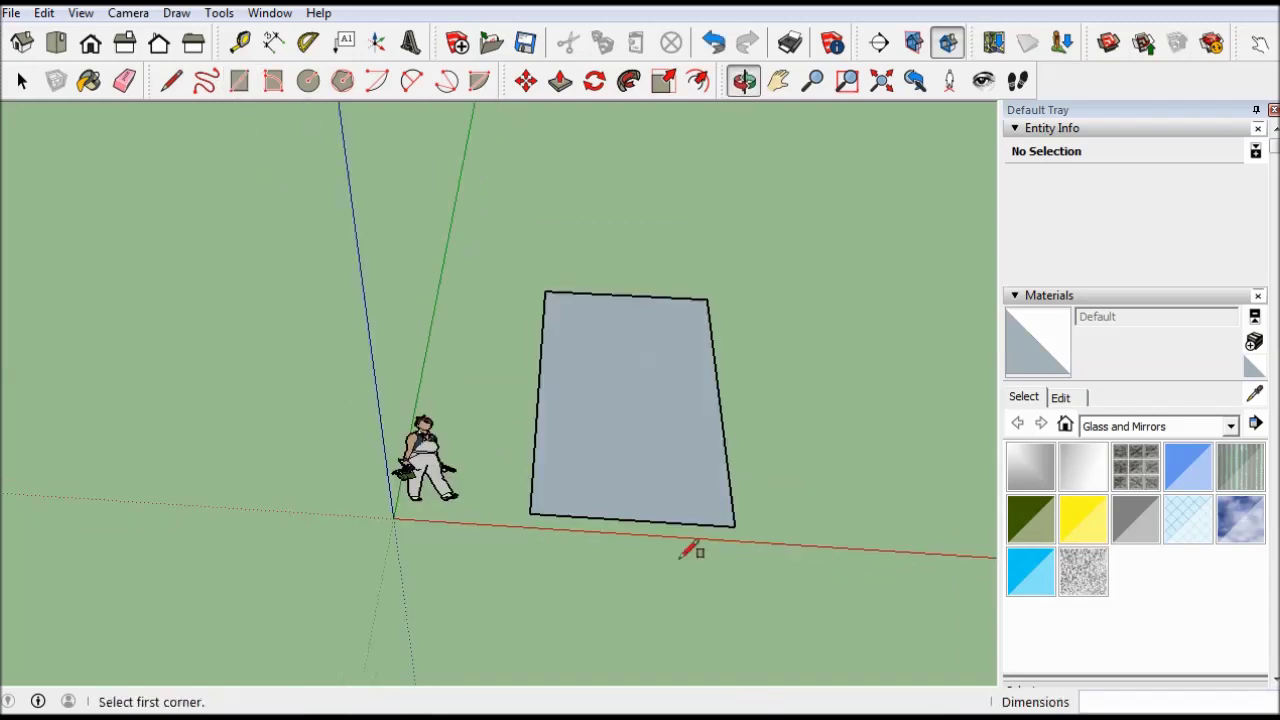
left_click(525, 80)
left_click(697, 80)
left_click(722, 349)
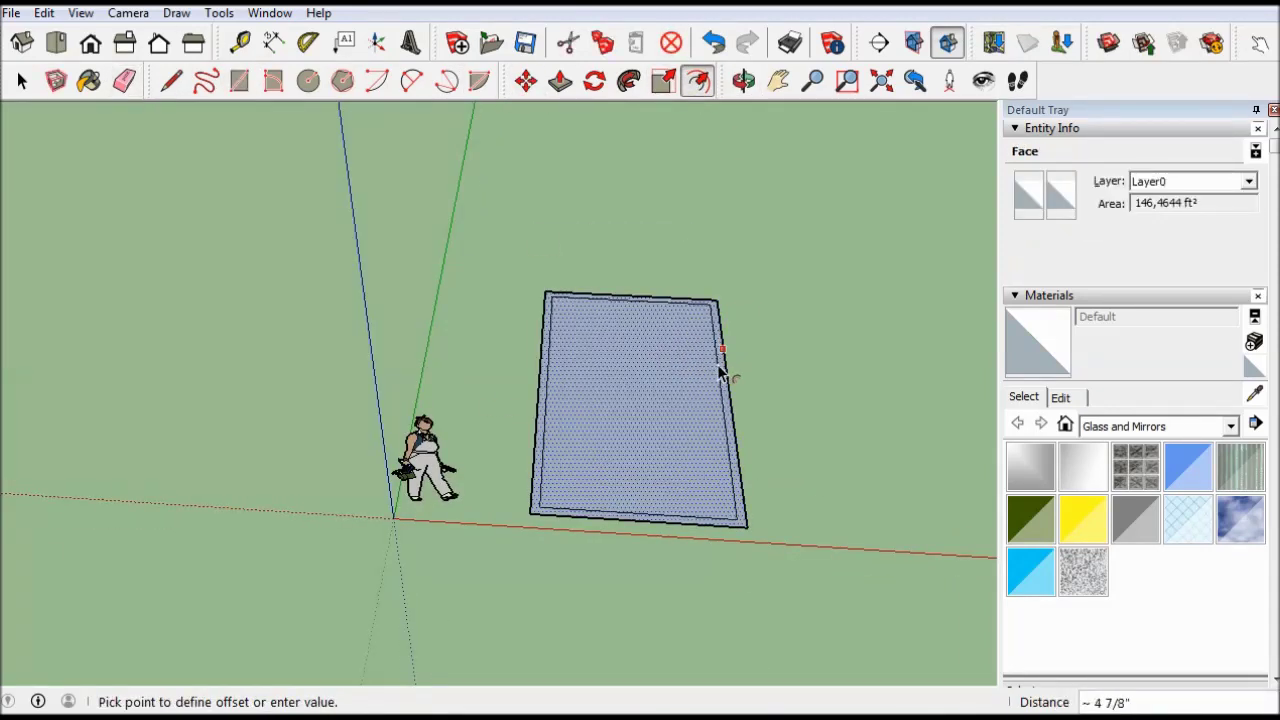
left_click(613, 372)
Draw and erase edges to leave a doorway gap in the front wall
key("l")
middle_click_drag(613, 372, 632, 505)
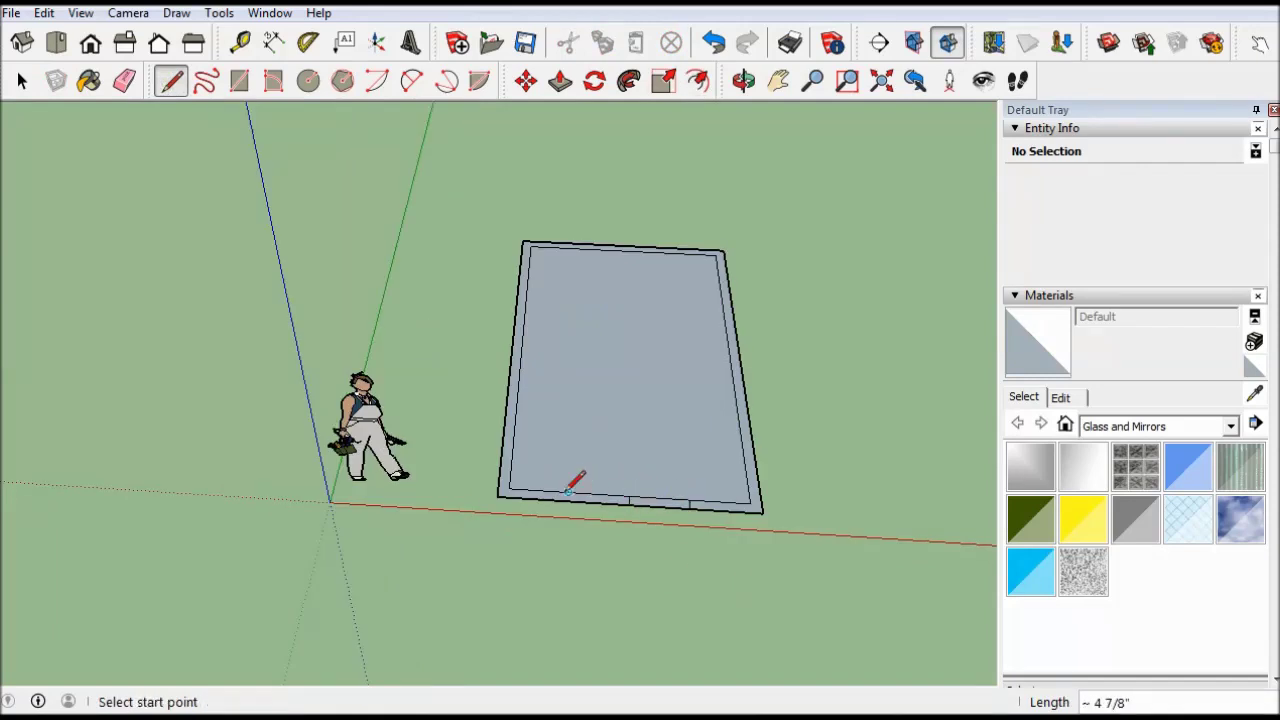
key("e")
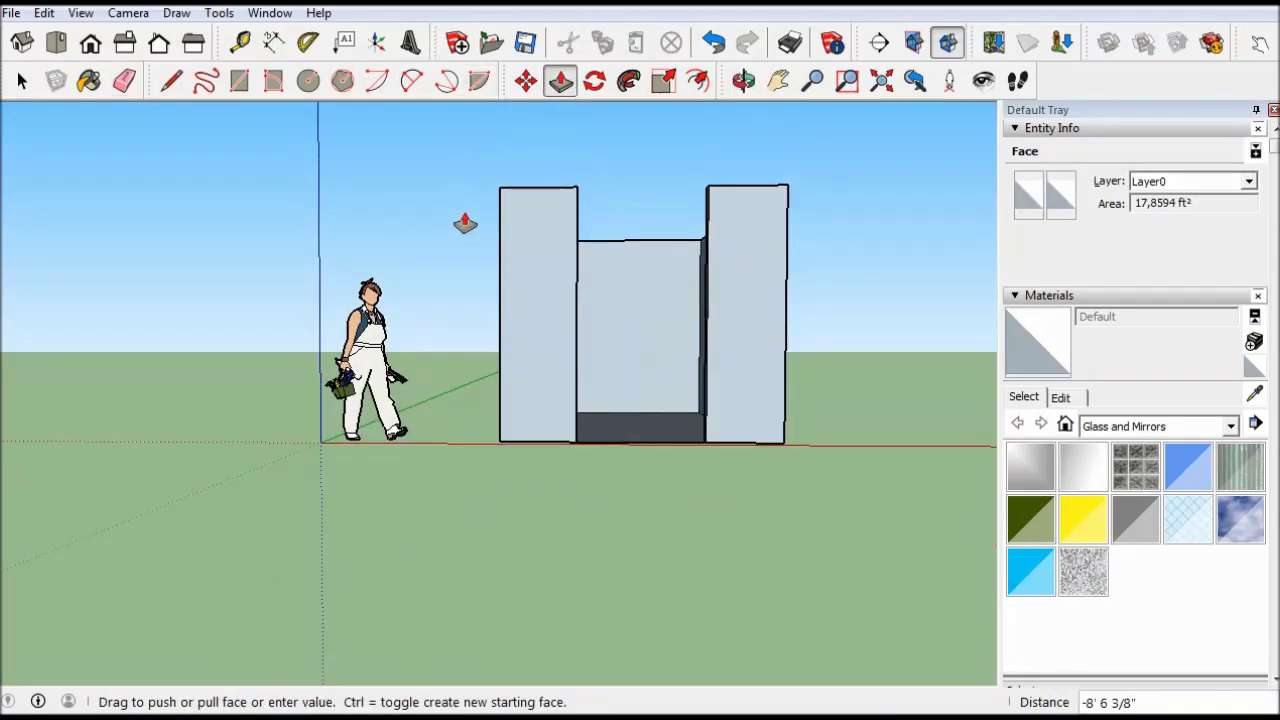
key("b")
middle_click_drag(464, 222, 780, 300)
Orbit into the box and start outlining the floor beside the back wall
key("r")
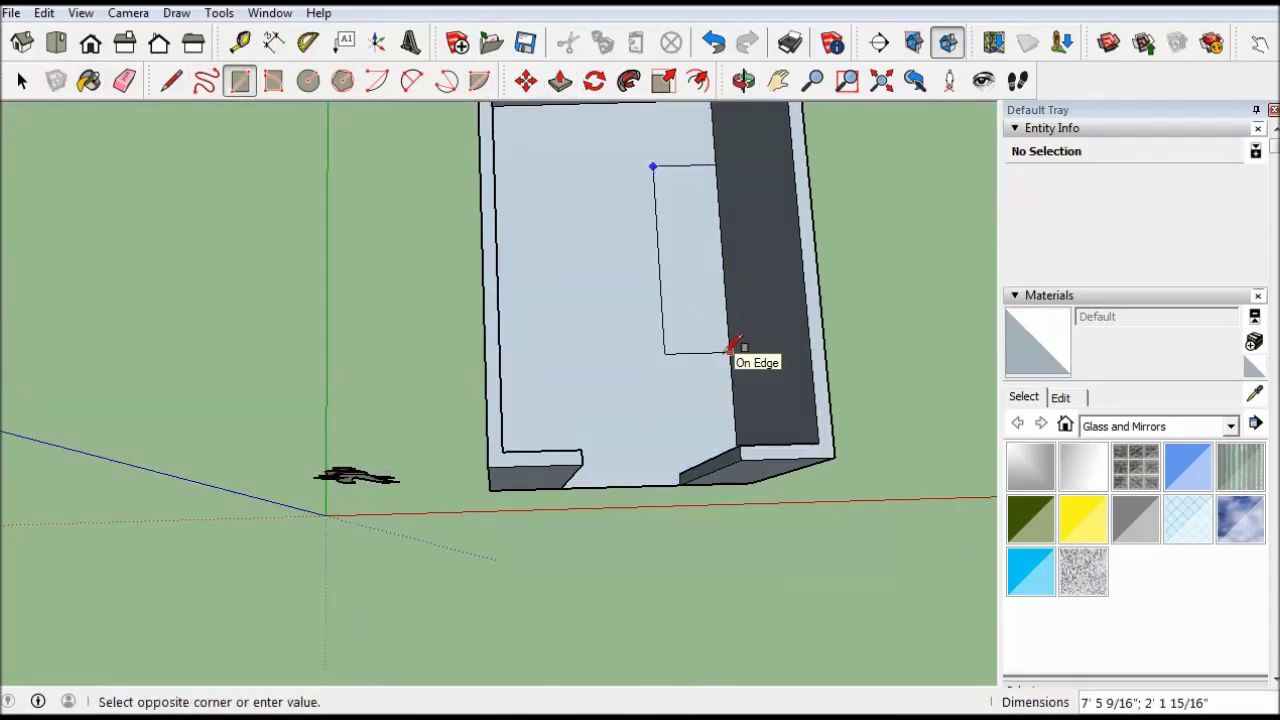
key("Escape")
middle_click_drag(750, 345, 576, 197)
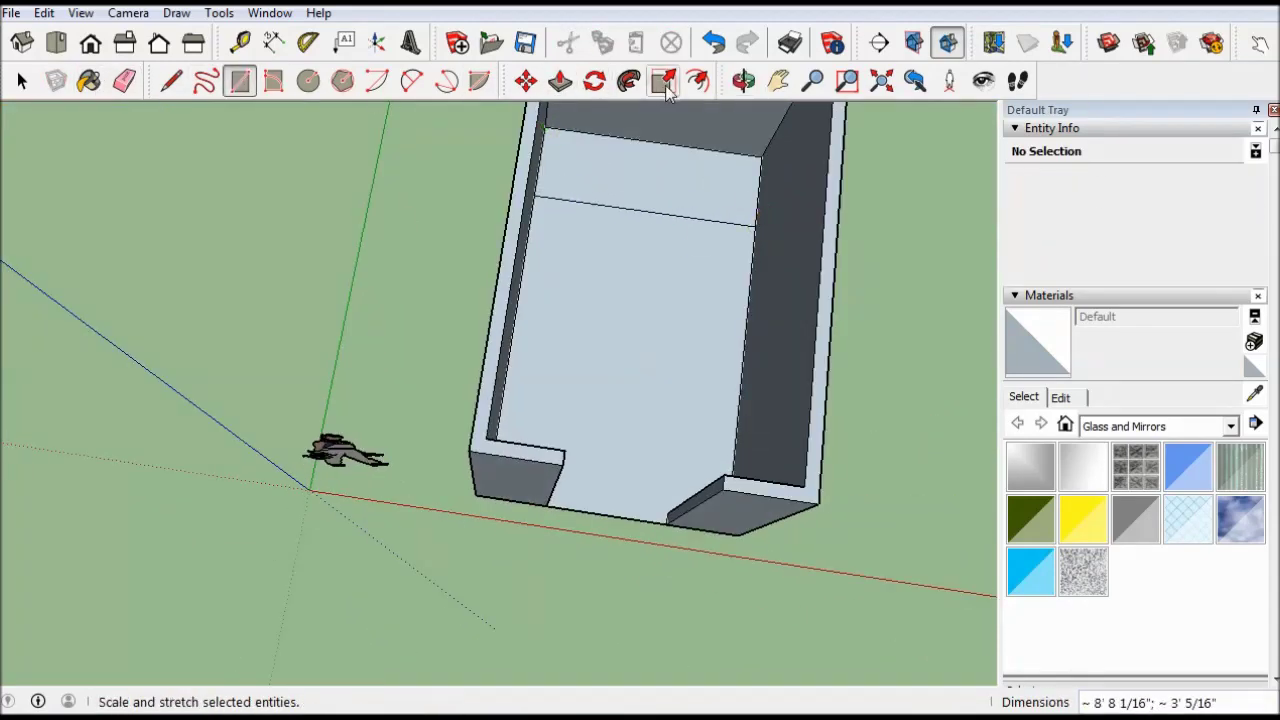
key("l")
scroll(563, 160, "up", 2)
scroll(543, 166, "up", 3)
left_click(543, 168)
scroll(543, 168, "down", 5)
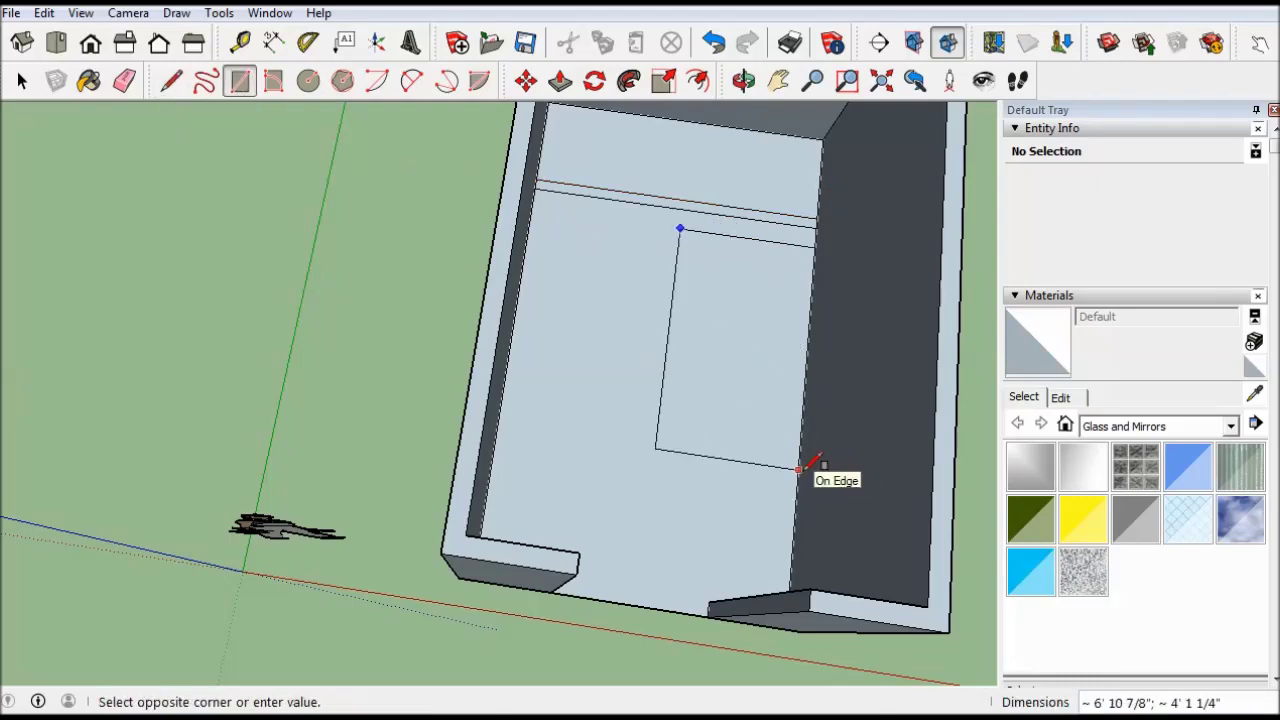
key("Escape")
middle_click_drag(808, 489, 894, 289)
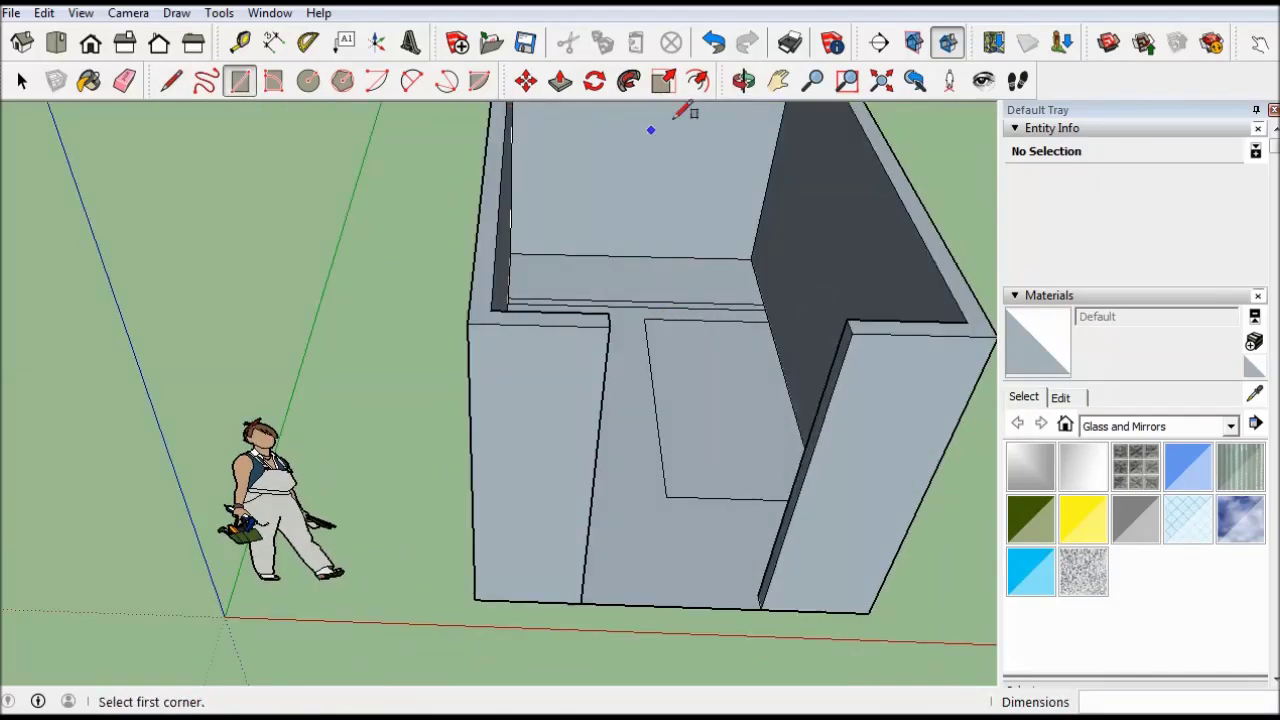
Inset the floor rectangle and draw the bed rectangle on the cell floor
key("f")
left_click(694, 380)
left_click(660, 386)
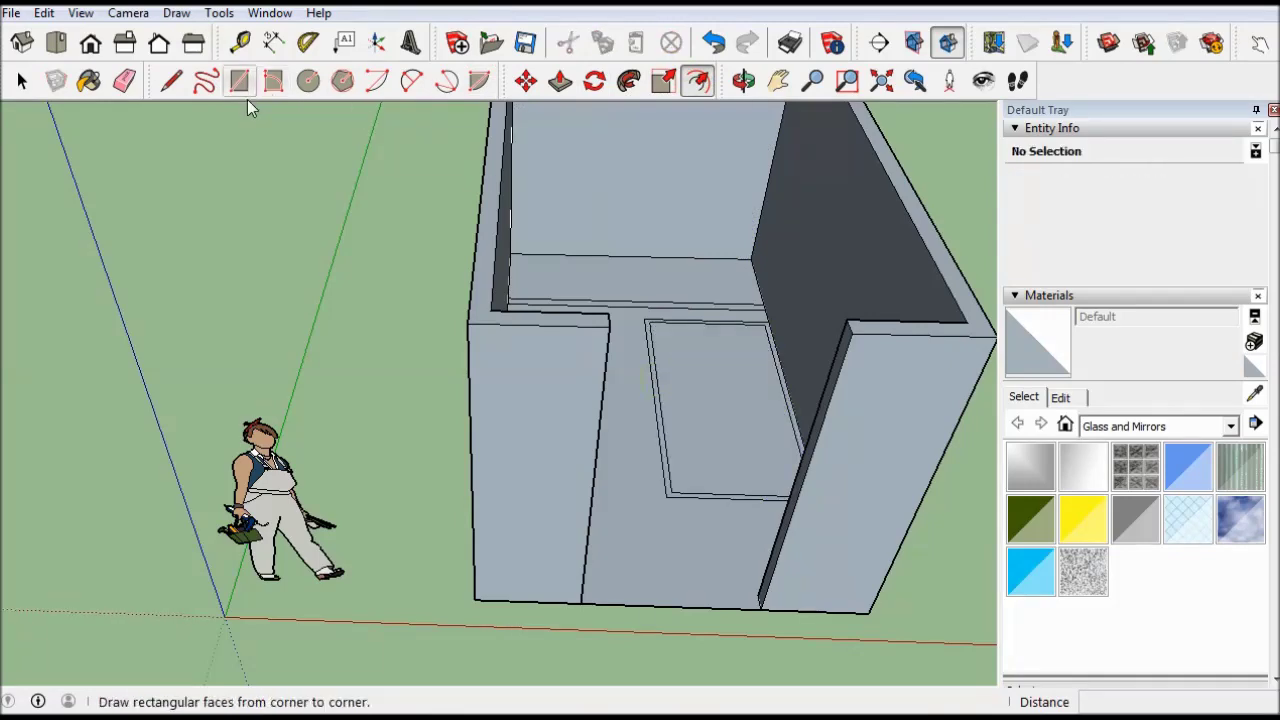
left_click(171, 80)
scroll(648, 452, "up", 2)
key("r")
scroll(645, 452, "up", 2)
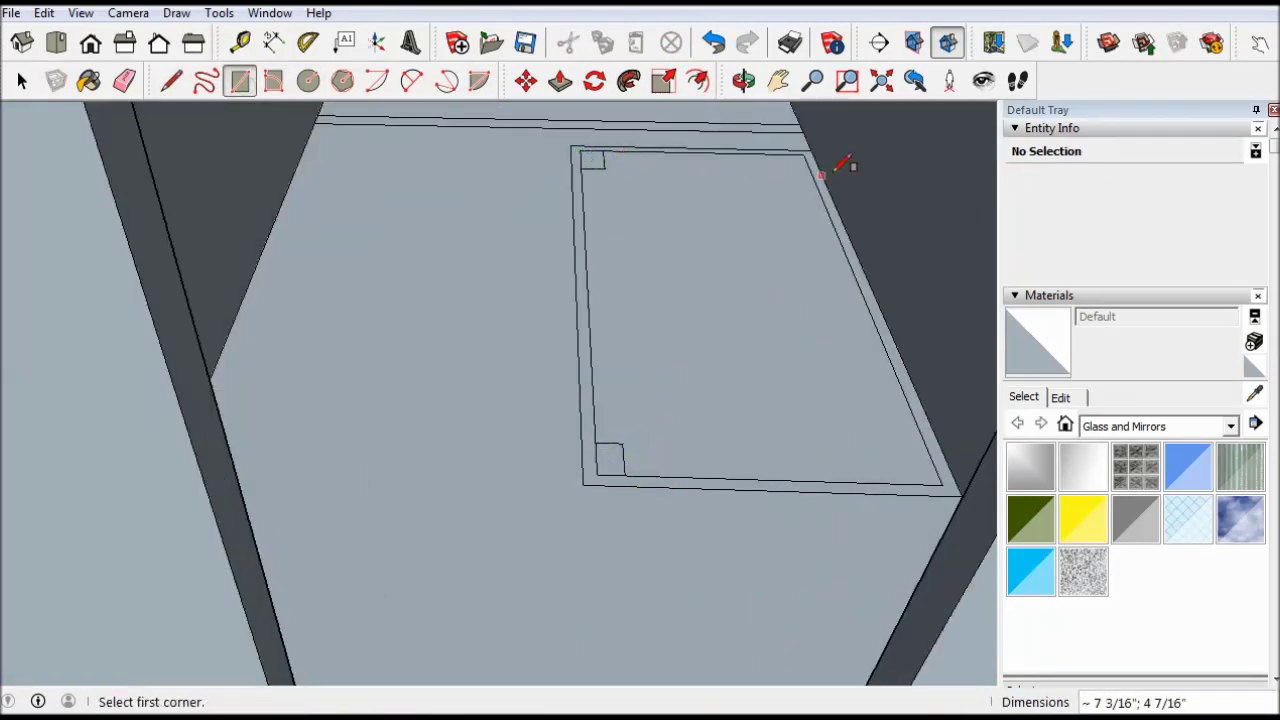
mouse_move(797, 165)
middle_mouse_down()
mouse_move(808, 277)
mouse_move(741, 484)
middle_mouse_up()
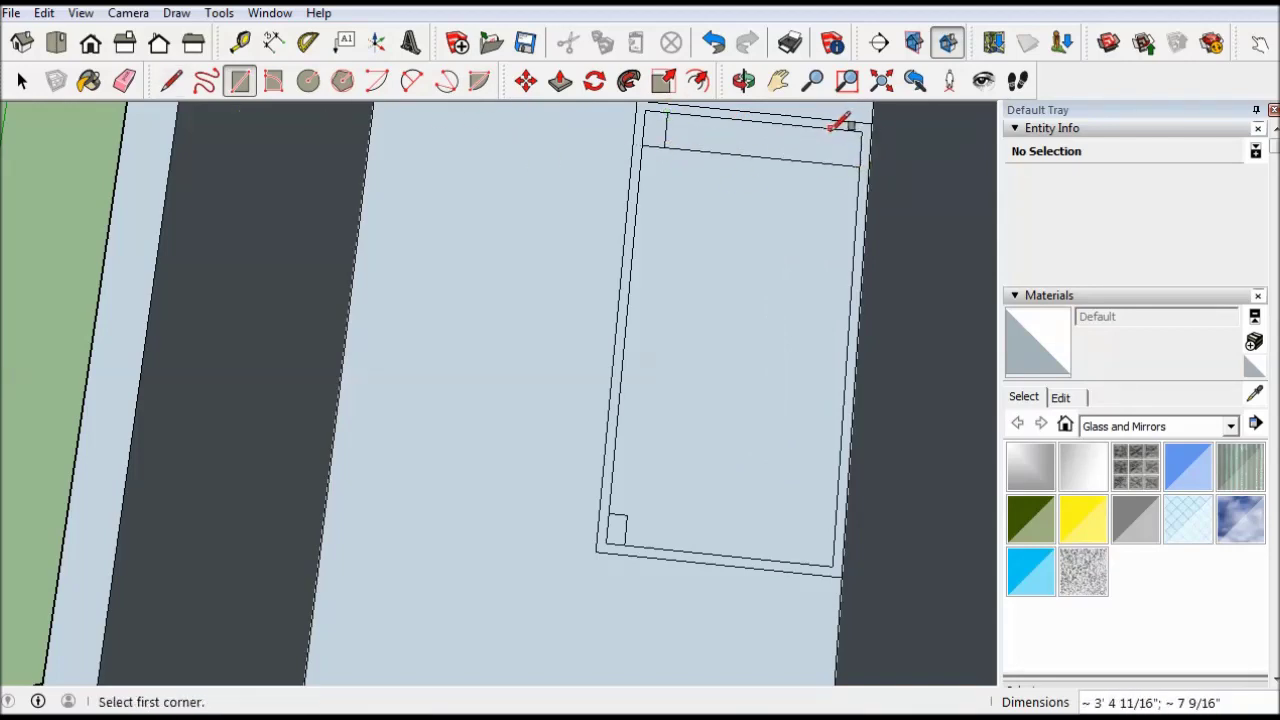
left_click(833, 567)
Erase the leftover stray lines and raise a small column from the rectangle corner
key("e")
left_click_drag(720, 528, 820, 163)
left_click(827, 350)
mouse_move(827, 350)
middle_mouse_down()
mouse_move(943, 251)
mouse_move(418, 95)
middle_mouse_up()
key("p")
left_click_drag(650, 480, 666, 429)
middle_click_drag(666, 429, 657, 357)
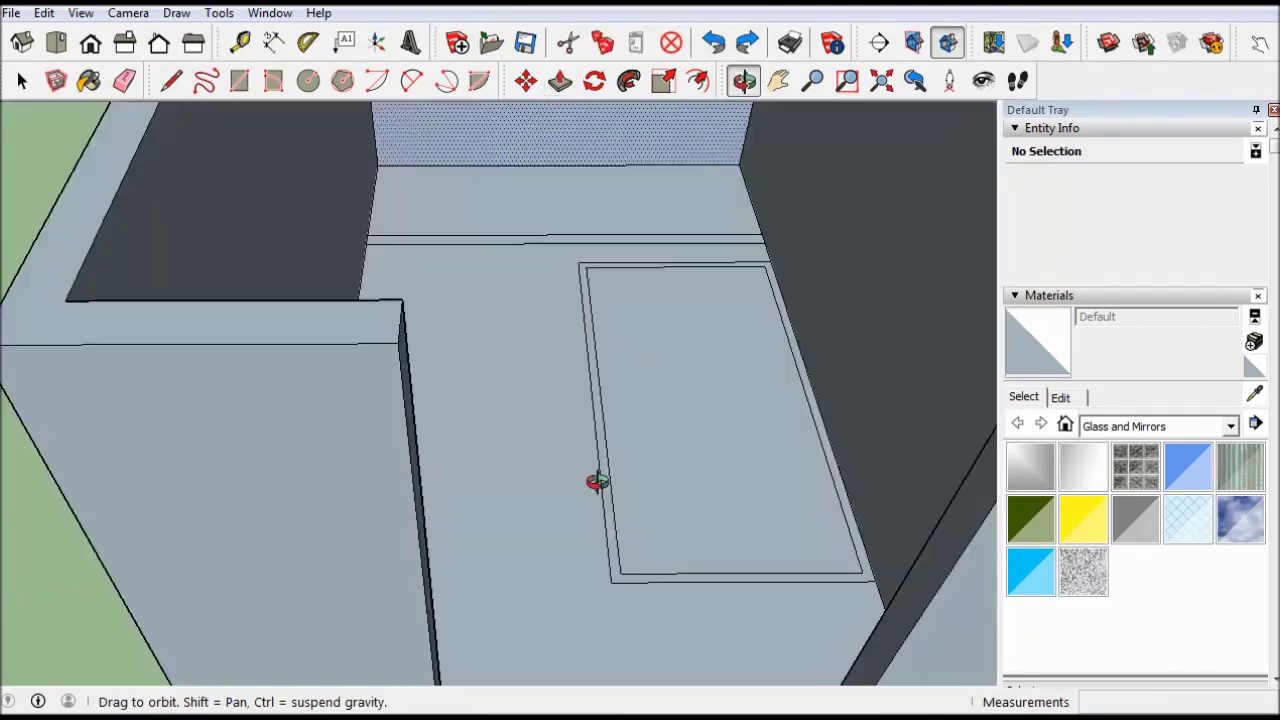
middle_click_drag(597, 482, 620, 538)
Draw small circles at the bed rectangle's corners and side midpoints
key("b")
key("c")
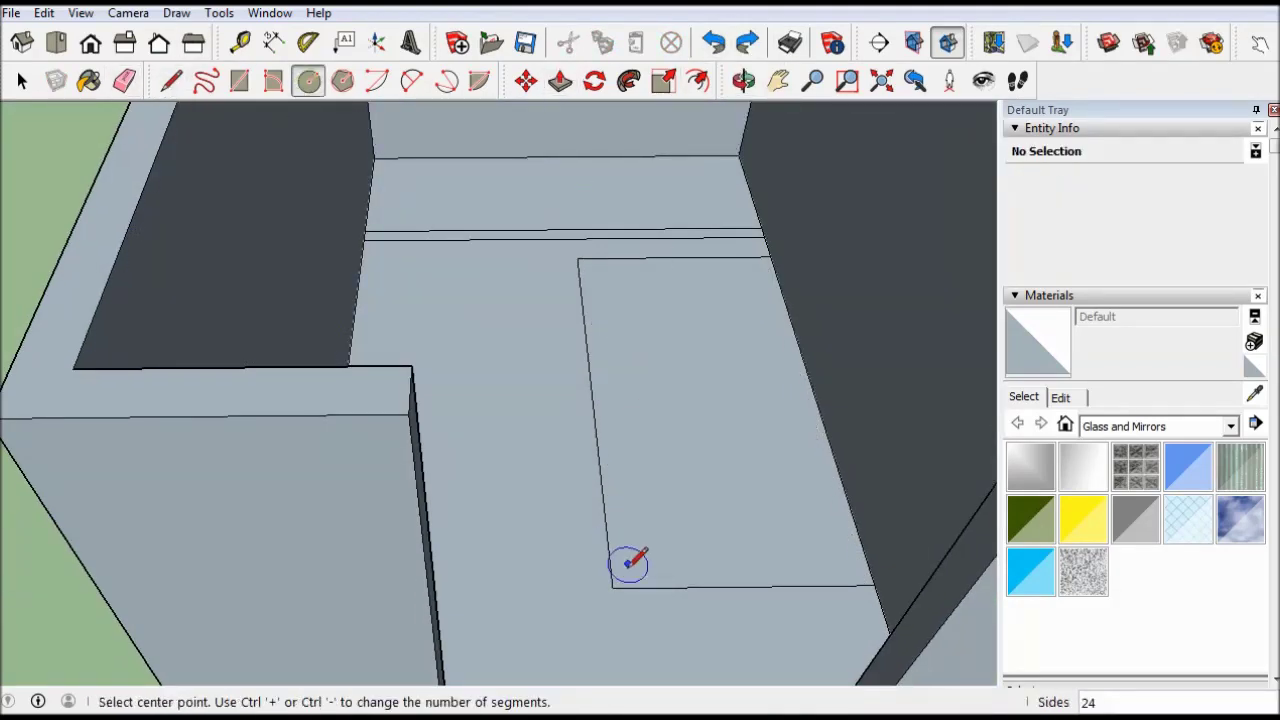
key("Escape")
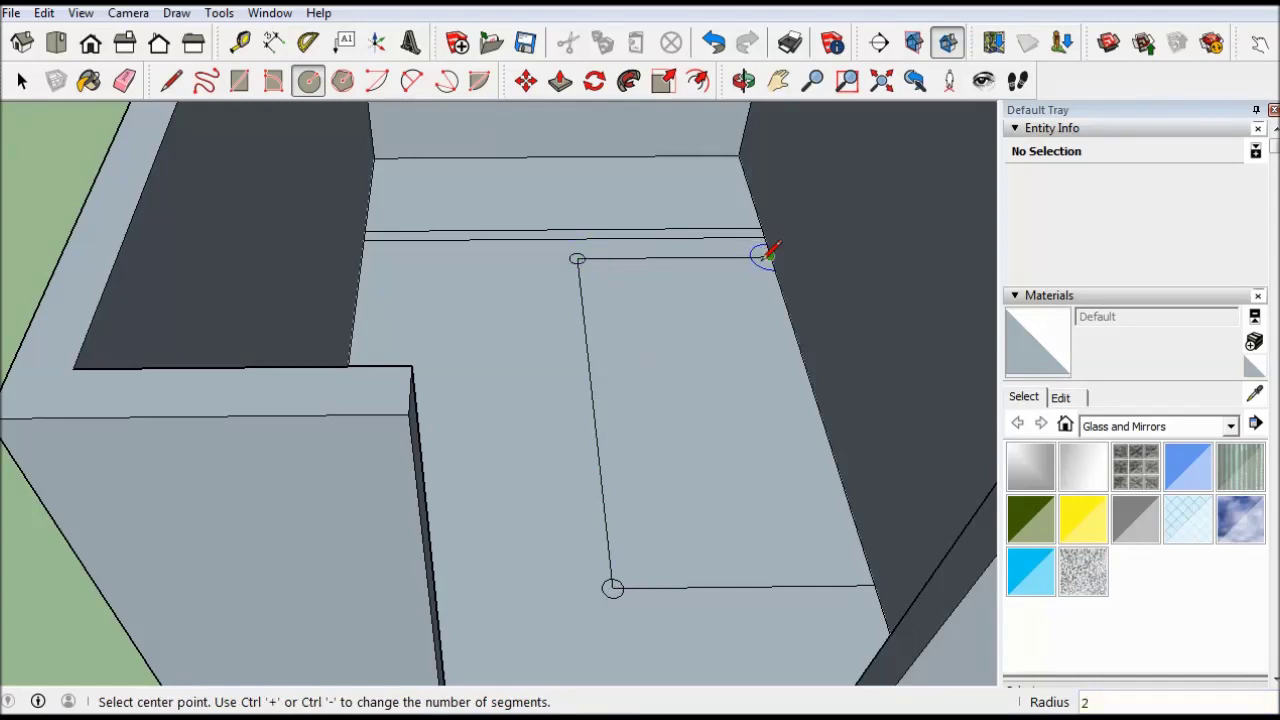
key("l")
key("e")
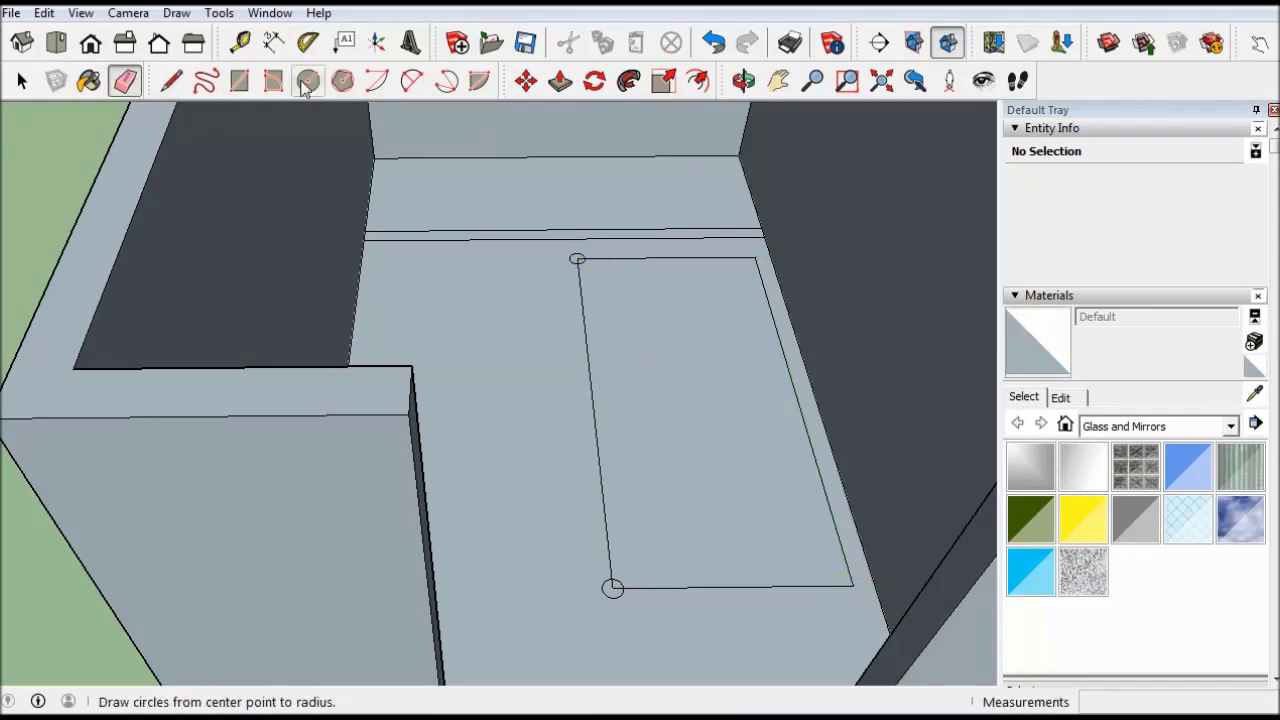
left_click(307, 86)
left_click(852, 588)
scroll(610, 585, "up", 2)
key("e")
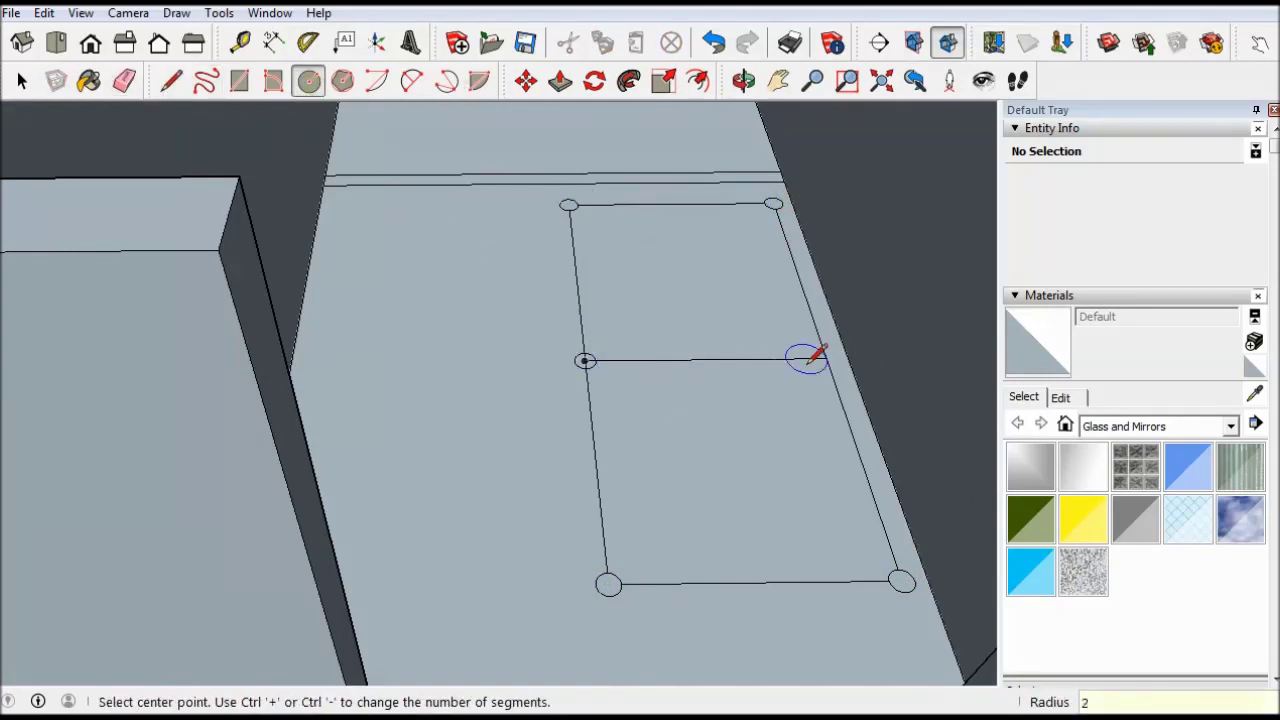
Push/Pull the circles up into short round posts
mouse_move(833, 357)
middle_mouse_down()
mouse_move(486, 429)
mouse_move(634, 486)
middle_mouse_up()
key("p")
left_click(615, 480)
mouse_move(646, 363)
middle_mouse_down()
mouse_move(594, 214)
mouse_move(591, 566)
middle_mouse_up()
left_click(594, 214)
left_click(576, 373)
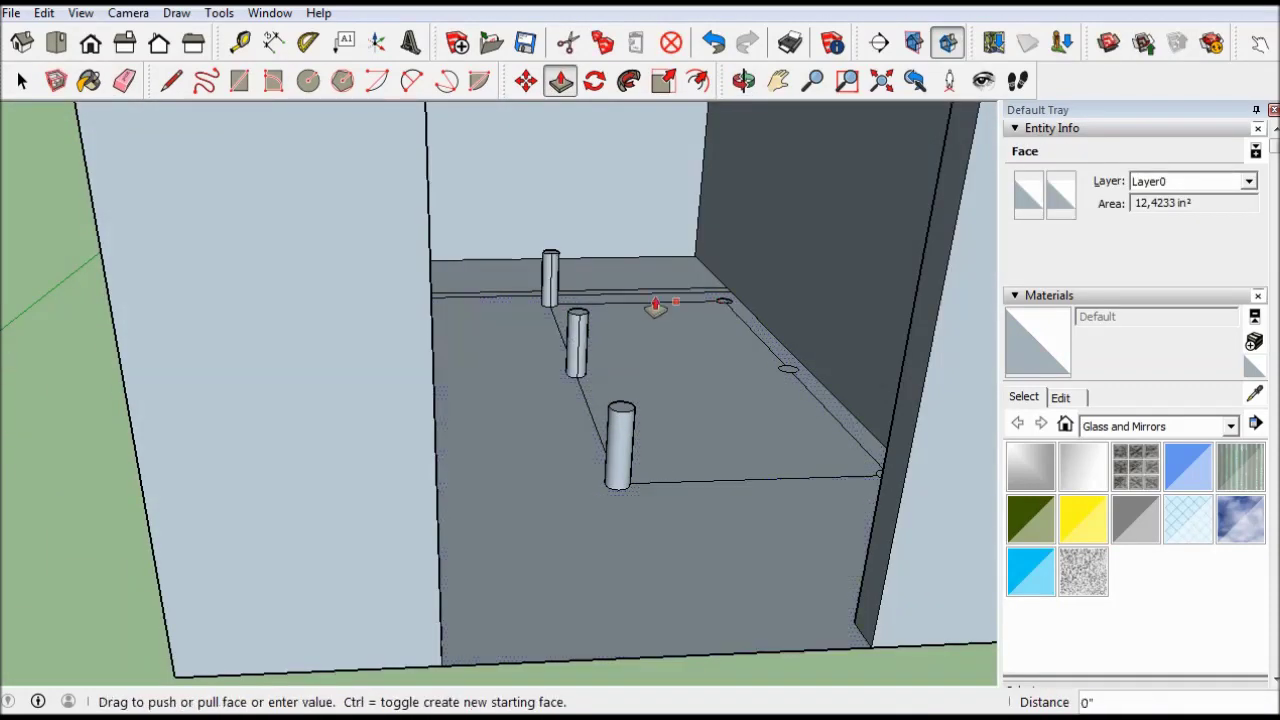
mouse_move(581, 333)
middle_mouse_down()
mouse_move(608, 443)
mouse_move(537, 628)
mouse_move(486, 491)
middle_mouse_up()
left_click(608, 443)
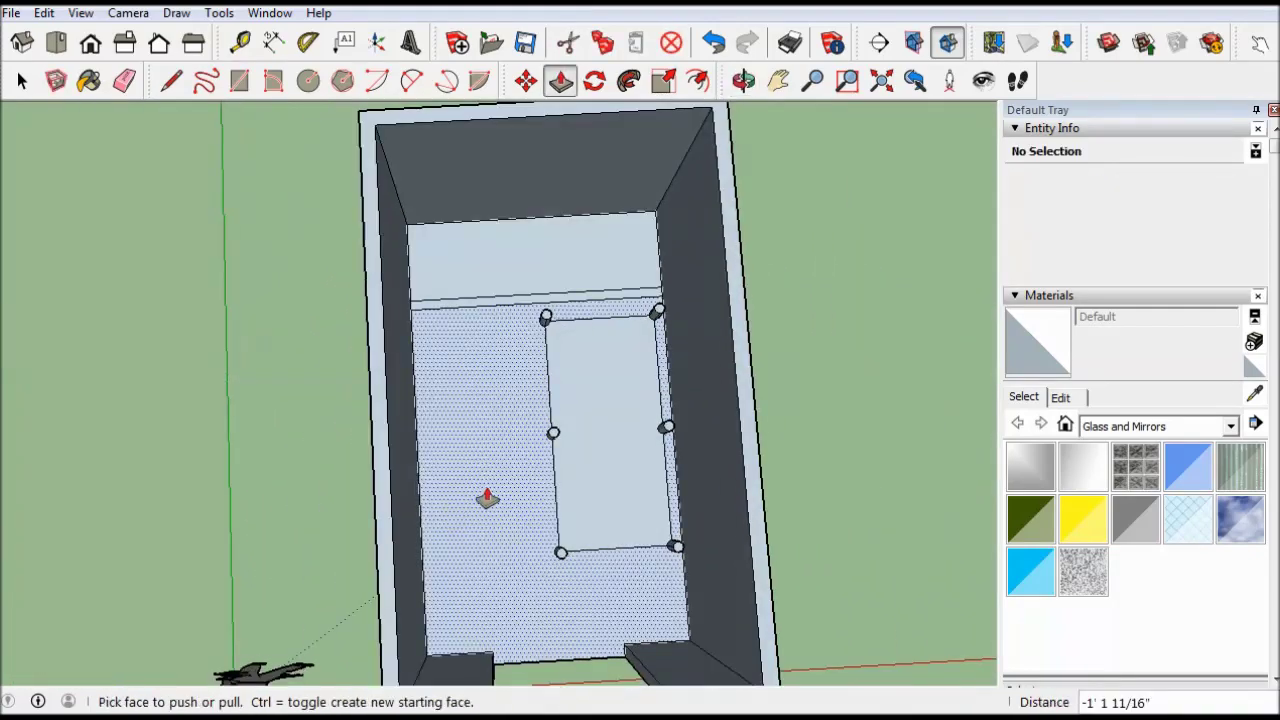
Lift the bed rectangle into a raised platform on the posts
left_click(557, 420)
mouse_move(567, 88)
middle_mouse_down()
mouse_move(557, 420)
mouse_move(586, 217)
mouse_move(558, 487)
mouse_move(429, 491)
middle_mouse_up()
left_click(555, 436)
Draw a rectangle between the post tops and pull it up into a headboard wall
scroll(594, 294, "up", 3)
key("l")
scroll(608, 294, "up", 2)
key("r")
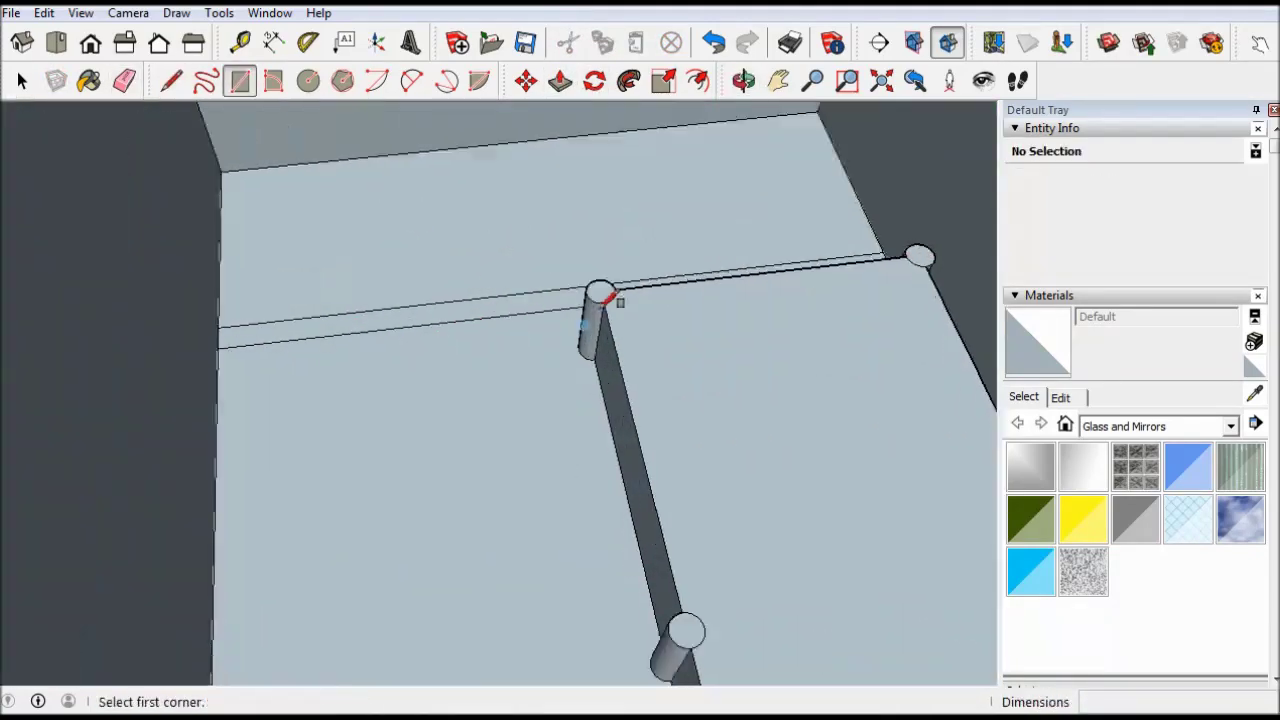
left_click(611, 284)
scroll(862, 256, "up", 3)
left_click(871, 257)
key("e")
key("p")
left_click_drag(517, 254, 489, 146)
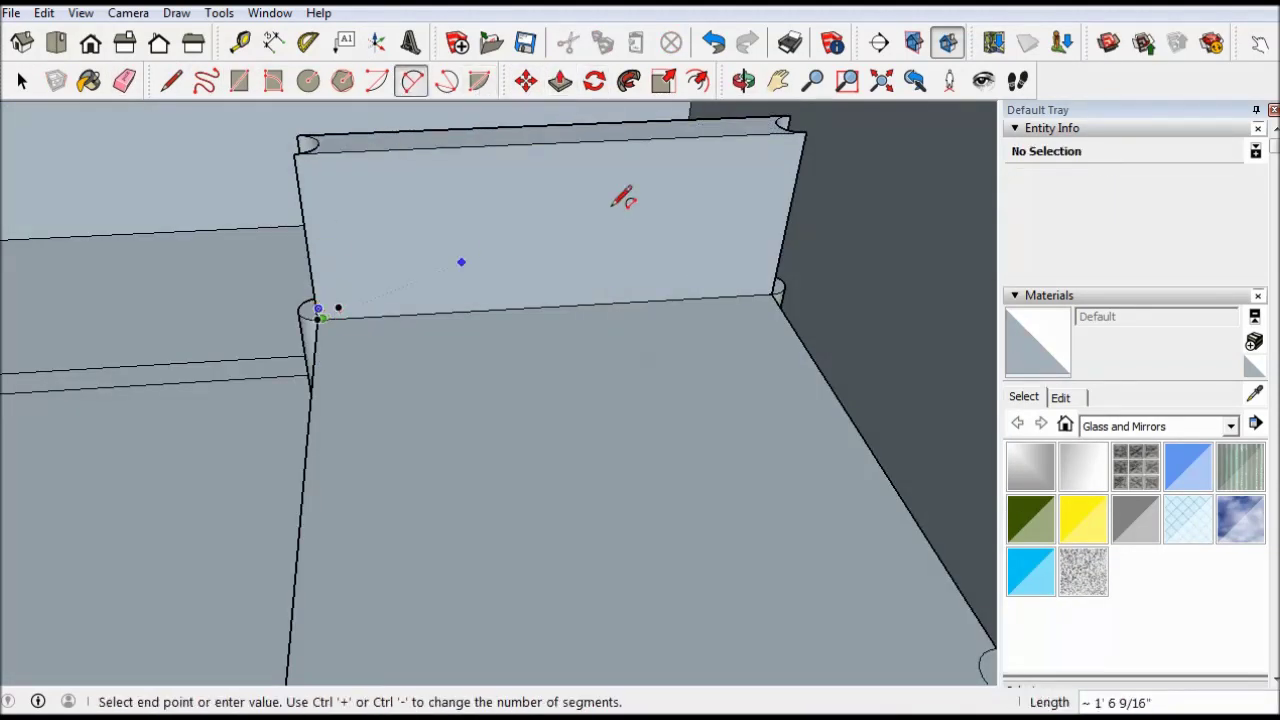
Add an arc on top of the headboard and push the arched face
key("ctrl+z")
key("p")
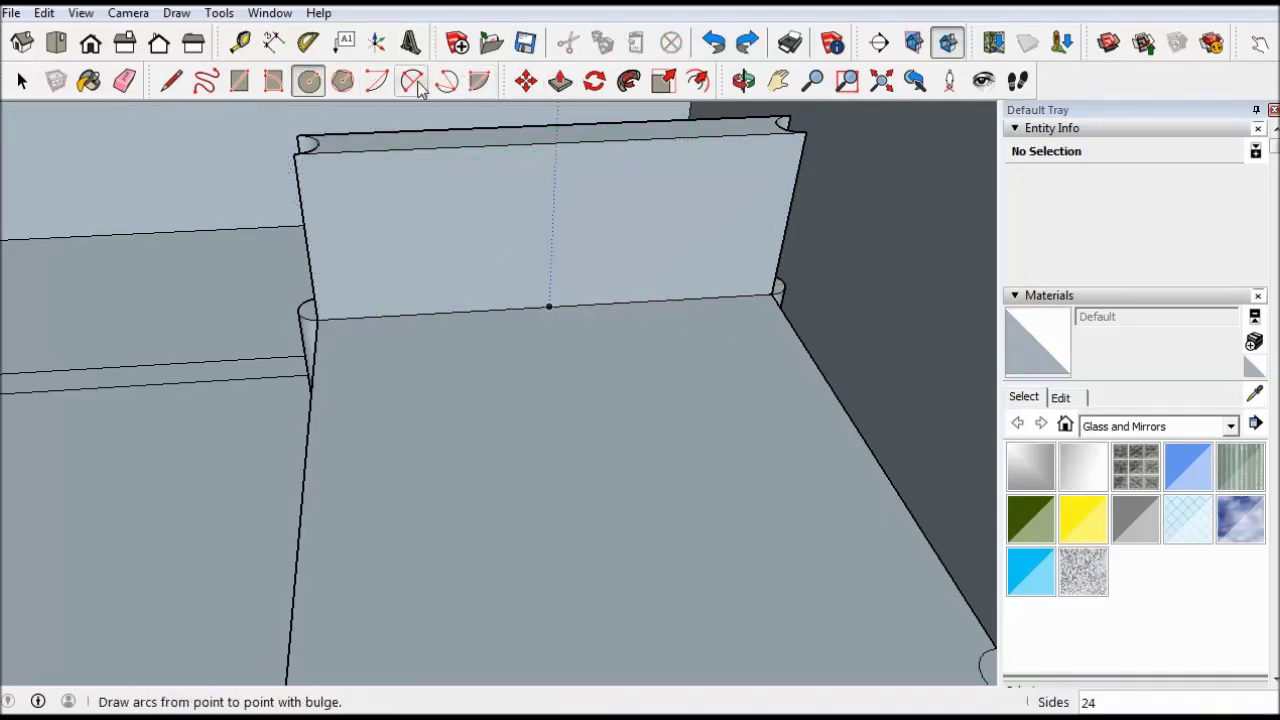
middle_click_drag(497, 285, 563, 318)
left_click(840, 215)
middle_click_drag(840, 215, 623, 120)
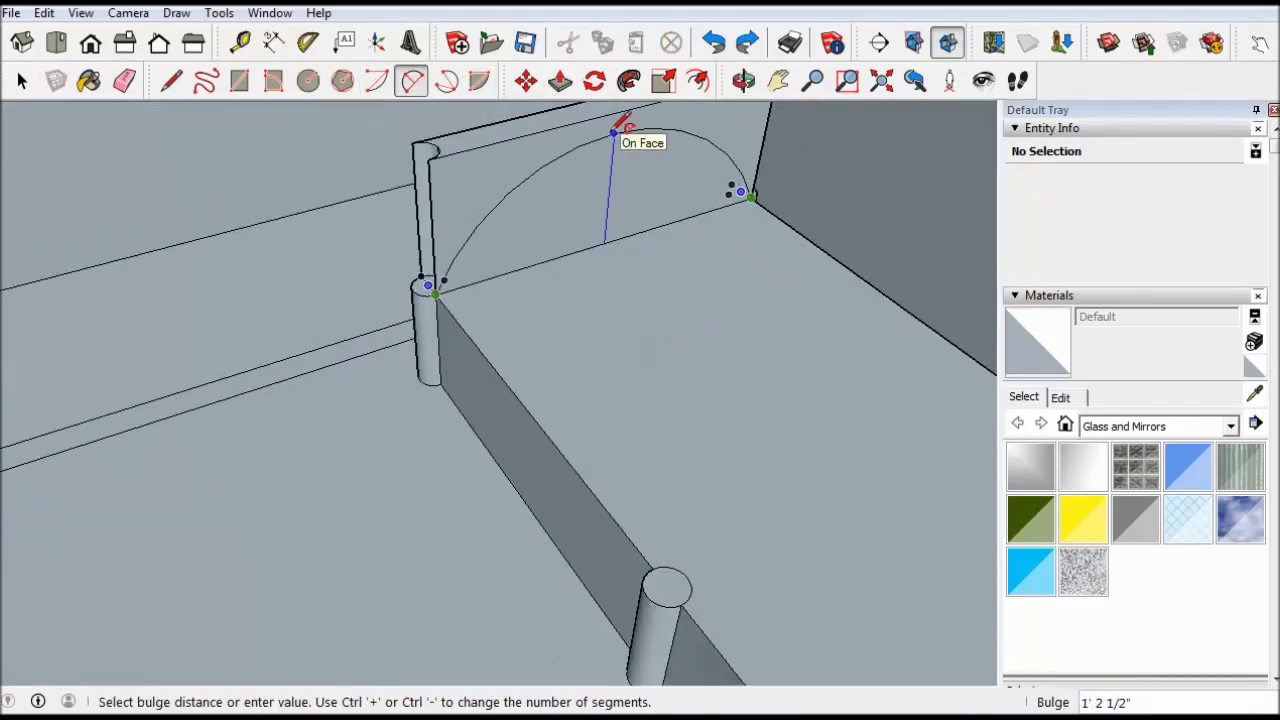
left_click(620, 120)
key("p")
left_click(506, 188)
left_click(430, 158)
Redo the push on the arched face so it matches the headboard thickness
key("e")
middle_click_drag(443, 129, 725, 333)
scroll(725, 333, "up", 5)
mouse_move(331, 280)
middle_mouse_down()
mouse_move(294, 394)
mouse_move(354, 294)
mouse_move(438, 295)
middle_mouse_up()
key("ctrl+z")
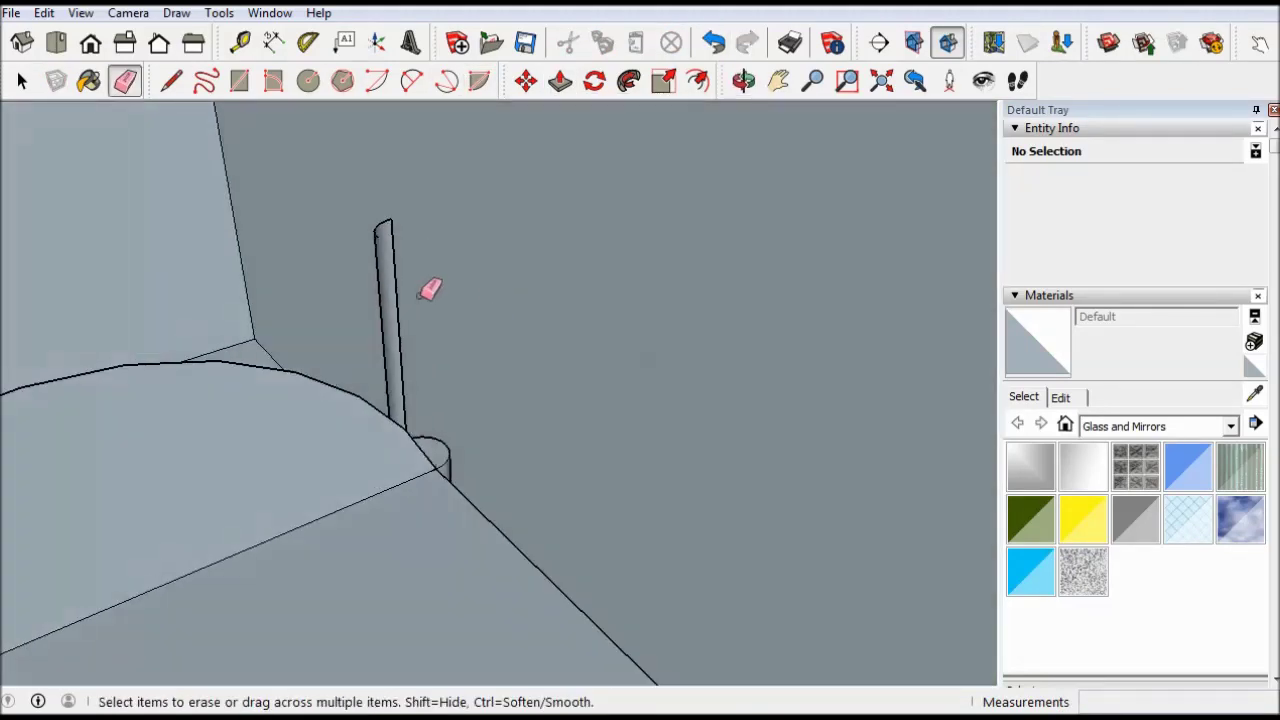
mouse_move(375, 221)
middle_mouse_down()
mouse_move(323, 309)
mouse_move(583, 457)
mouse_move(443, 560)
middle_mouse_up()
key("p")
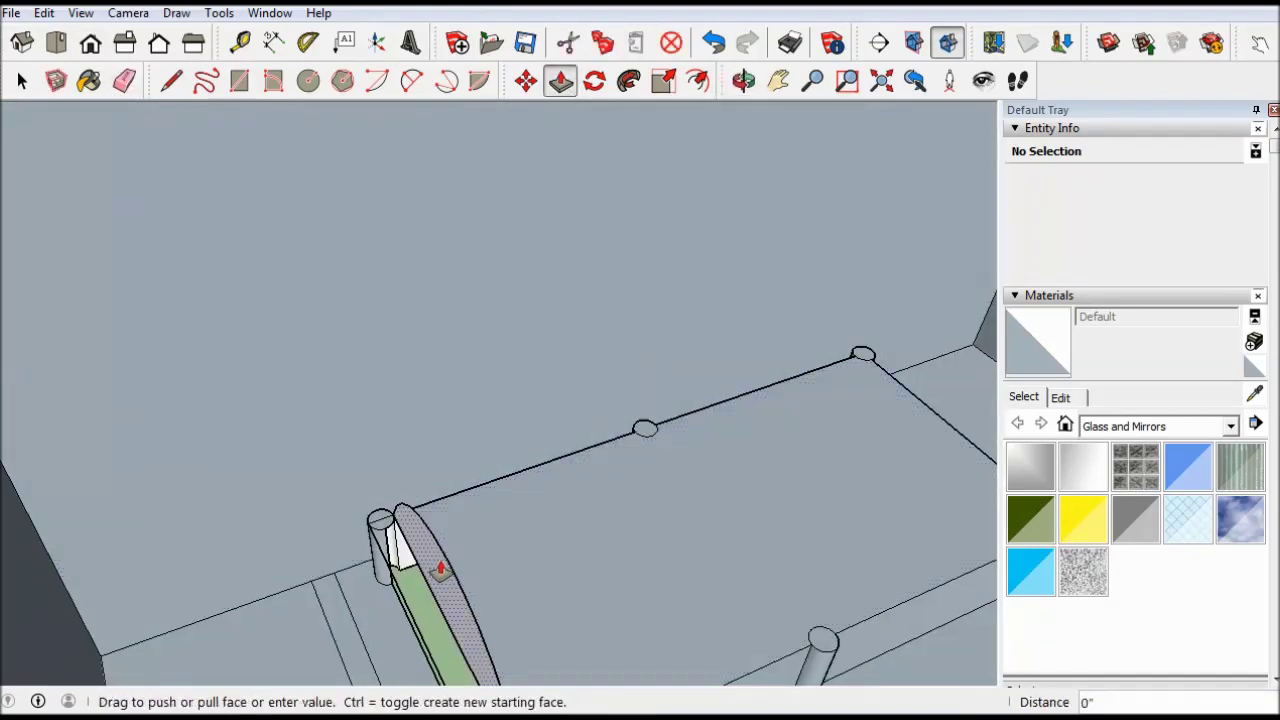
left_click(393, 530)
left_click(393, 530)
scroll(393, 530, "down", 5)
Close the arc with a straight line across its ends
key("l")
left_click(257, 429)
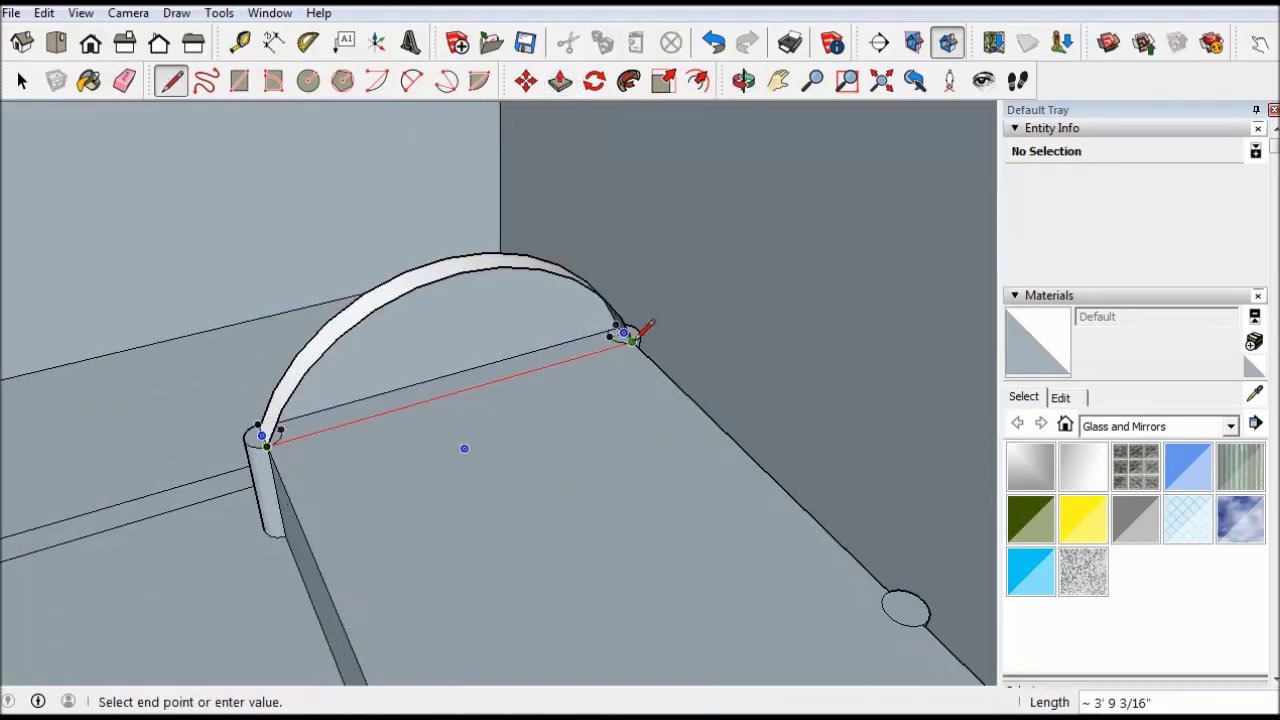
left_click(620, 337)
scroll(335, 437, "down", 5)
key("space")
mouse_move(335, 437)
middle_mouse_down()
mouse_move(661, 403)
mouse_move(400, 400)
middle_mouse_up()
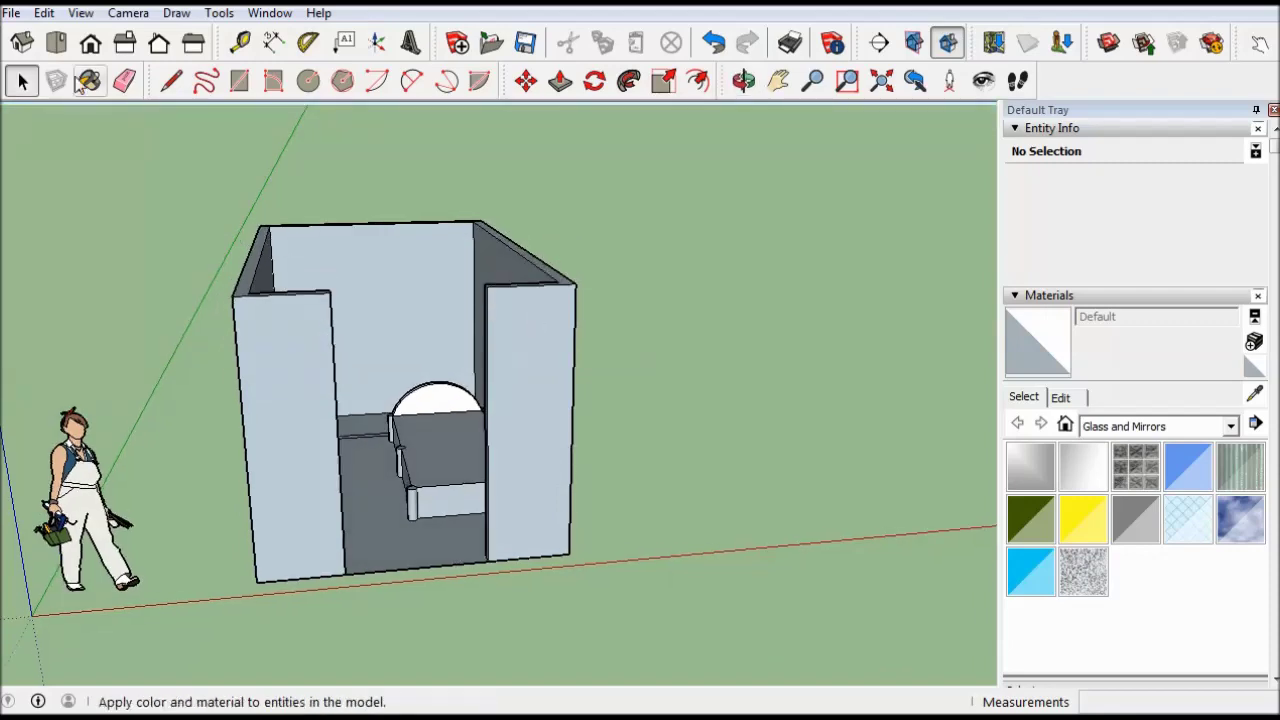
Move the wall opening's edges beside the cell to outline the door slab
left_click(334, 350)
left_click(487, 366, "shift")
middle_click_drag(491, 366, 493, 605)
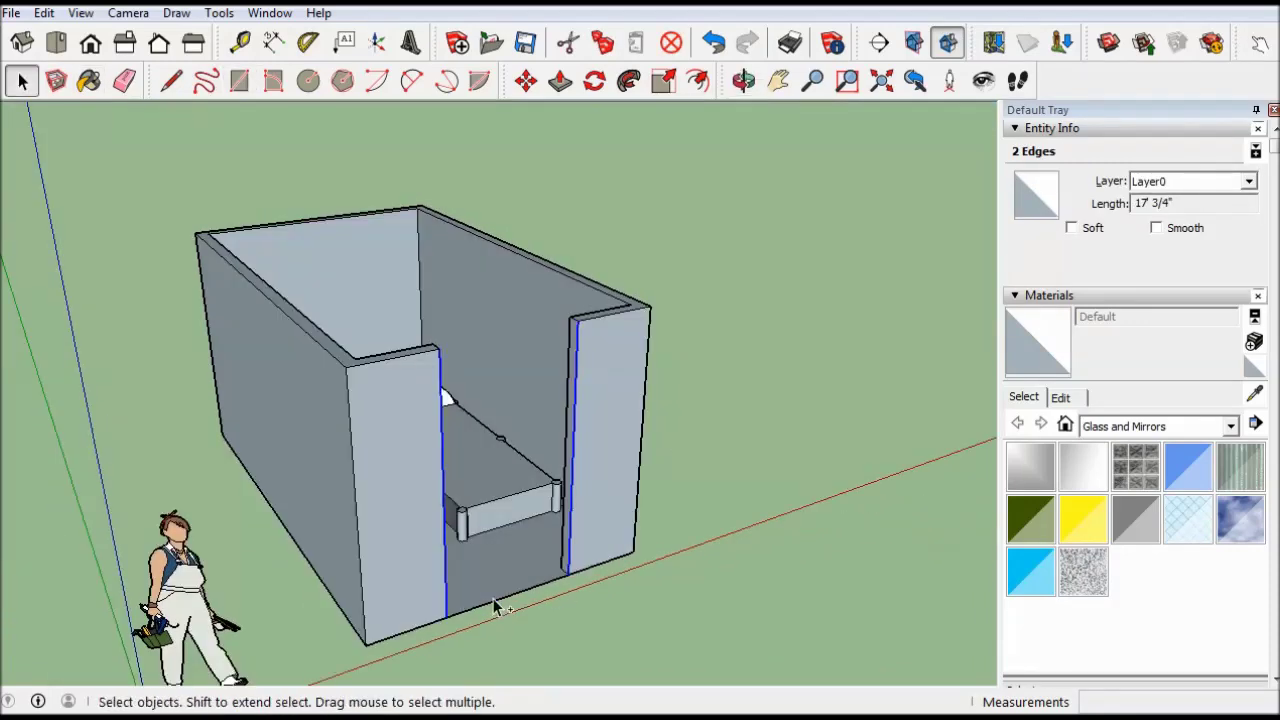
left_click(525, 80)
left_click(680, 320)
left_click(935, 272)
left_click(171, 80)
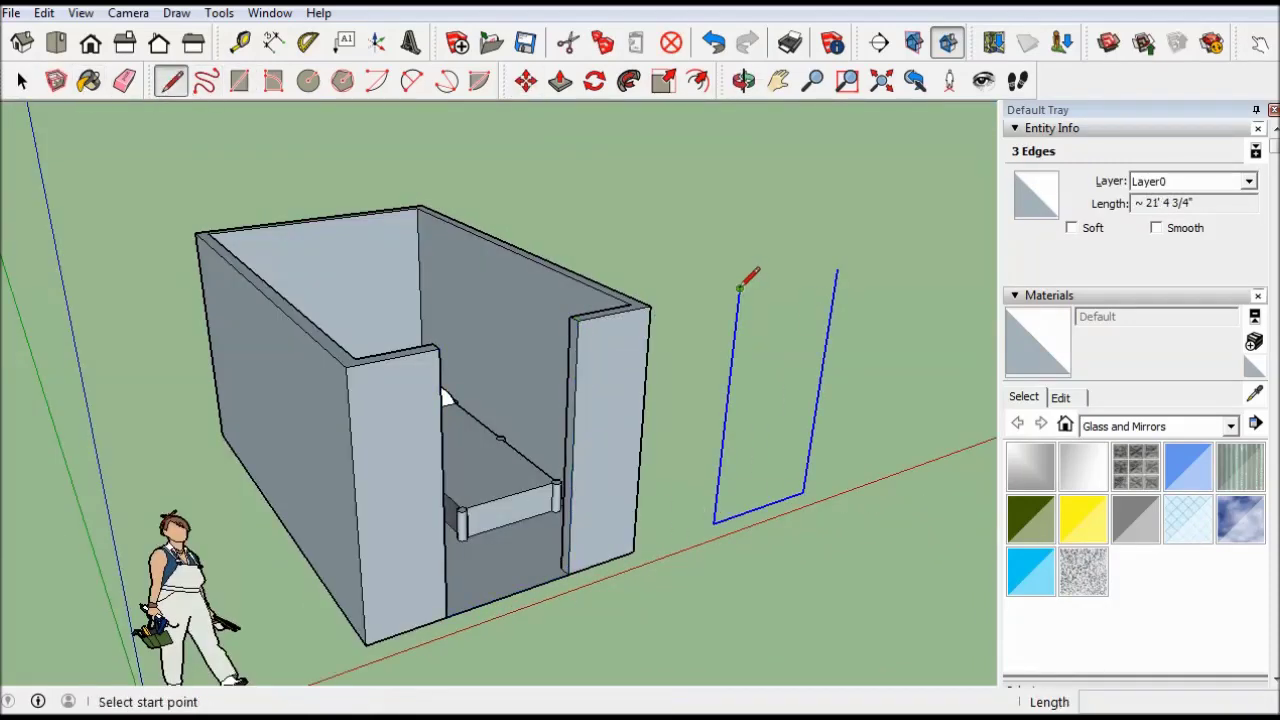
middle_click_drag(749, 274, 213, 185)
Offset the door face inward to frame the door panel
key("p")
mouse_move(251, 414)
middle_mouse_down()
mouse_move(748, 466)
mouse_move(600, 300)
middle_mouse_up()
left_click(697, 80)
left_click(745, 425)
key("space")
scroll(750, 360, "up", 3)
Draw a small window rectangle on the door and push it in
key("r")
left_click(752, 355)
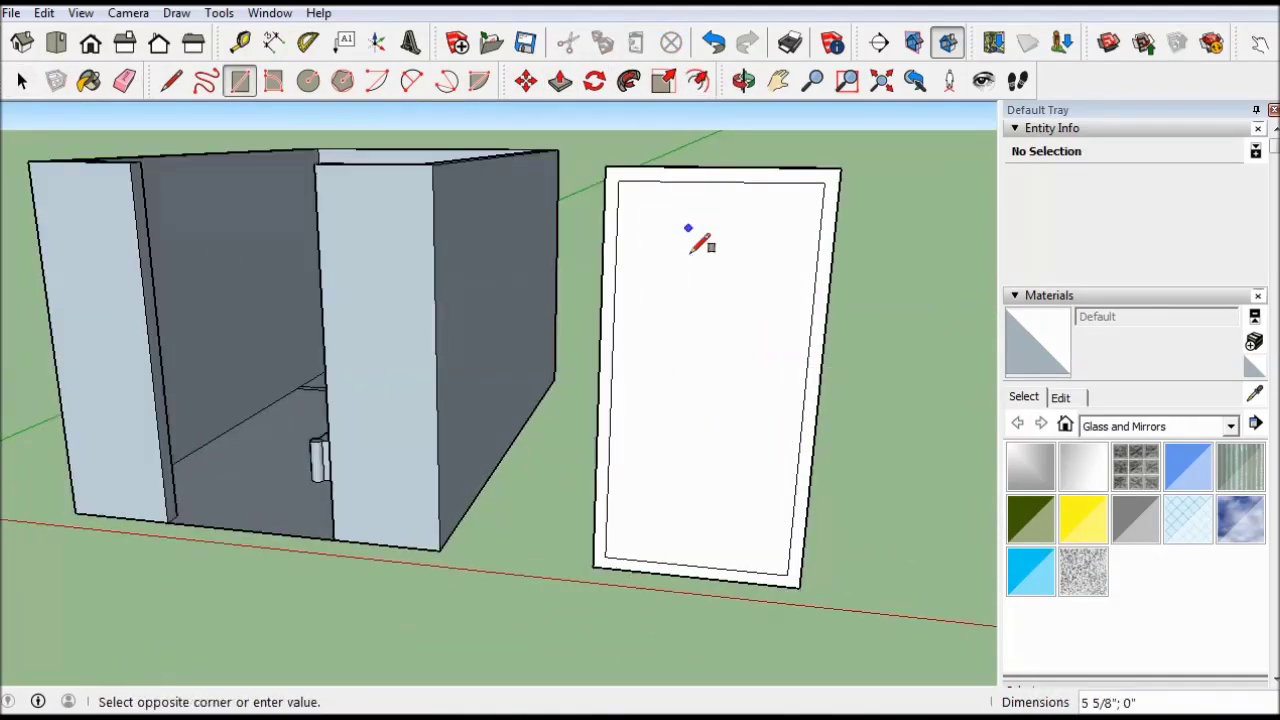
key("p")
scroll(745, 265, "up", 2)
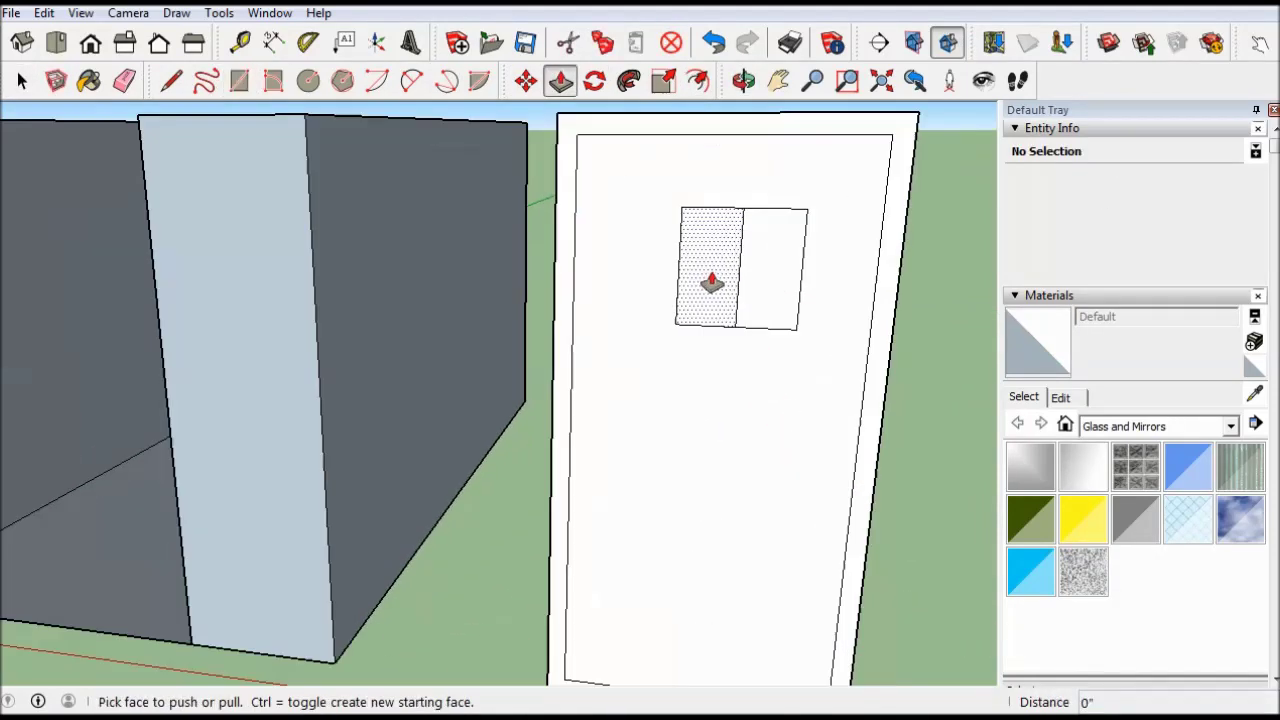
middle_click_drag(694, 277, 826, 503)
left_click(826, 503)
left_click(855, 515)
scroll(855, 515, "down", 5)
mouse_move(760, 343)
middle_mouse_down()
mouse_move(674, 423)
mouse_move(829, 400)
middle_mouse_up()
Draw a second plate rectangle on the door panel
mouse_move(688, 280)
middle_mouse_down()
mouse_move(537, 386)
mouse_move(749, 423)
middle_mouse_up()
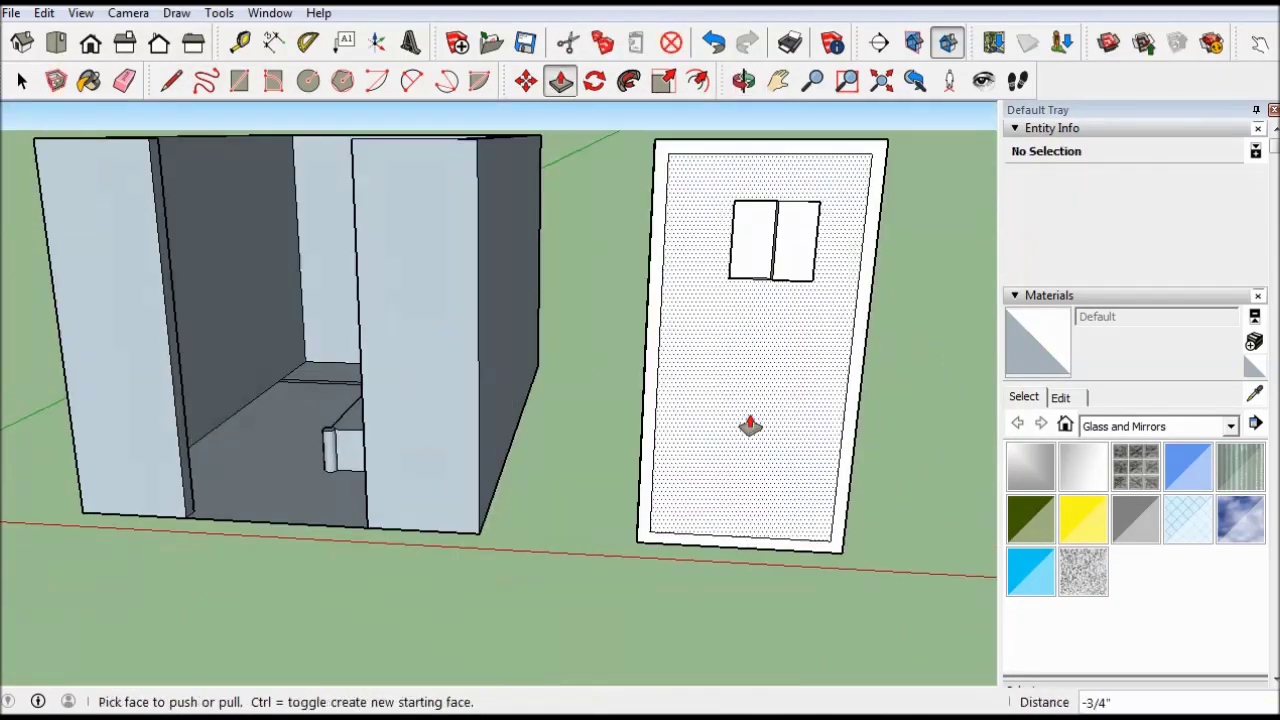
scroll(700, 330, "up", 3)
key("l")
key("r")
key("l")
scroll(817, 170, "down", 3)
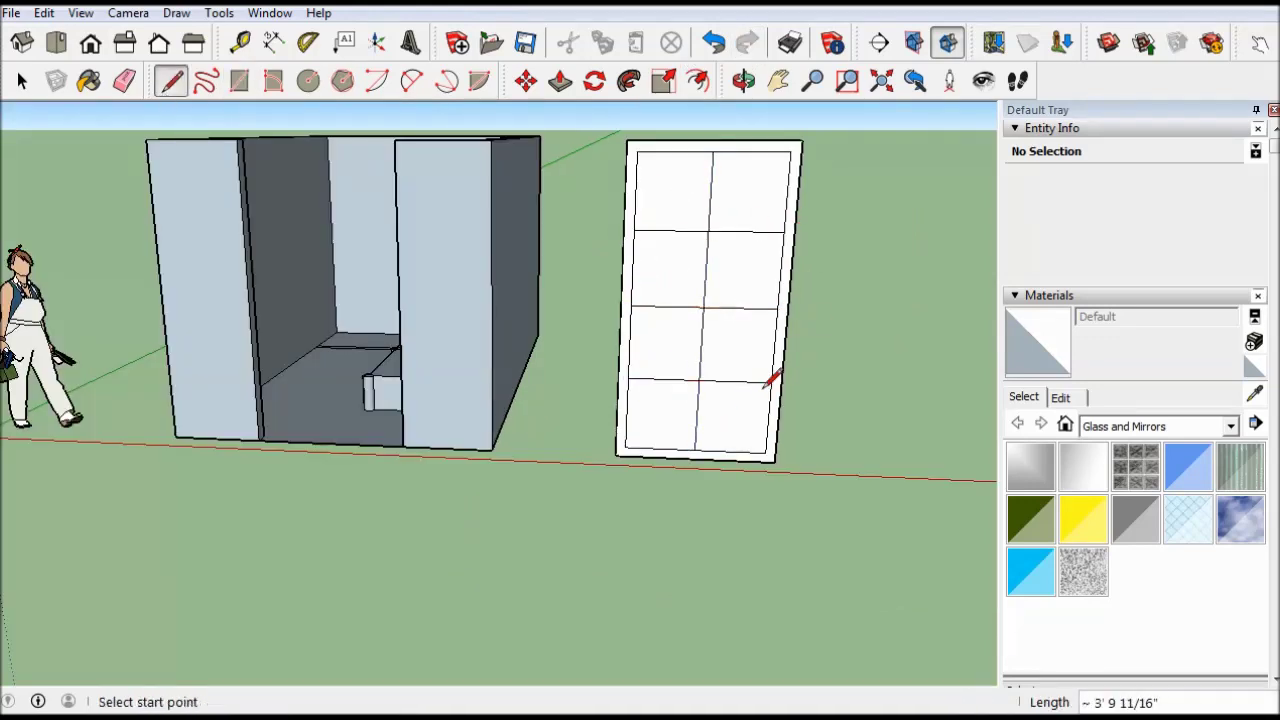
left_click(240, 86)
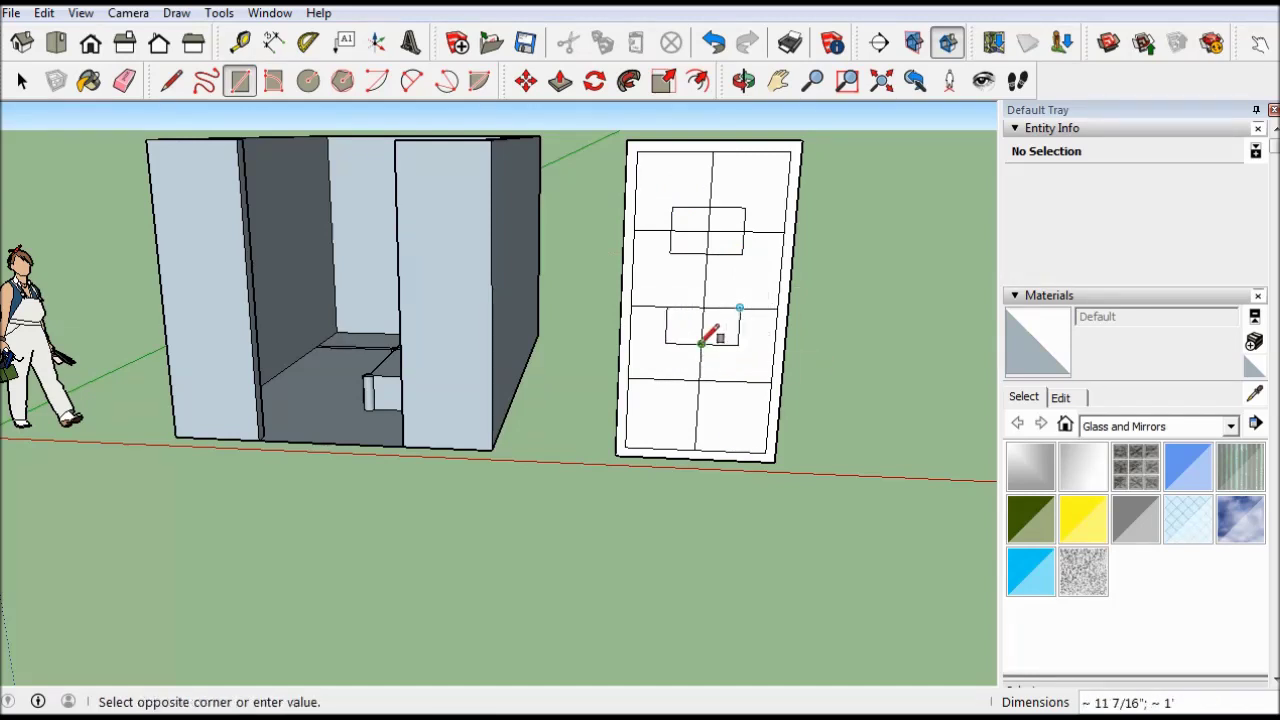
left_click(124, 82)
mouse_move(729, 223)
middle_mouse_down()
mouse_move(729, 351)
mouse_move(700, 300)
middle_mouse_up()
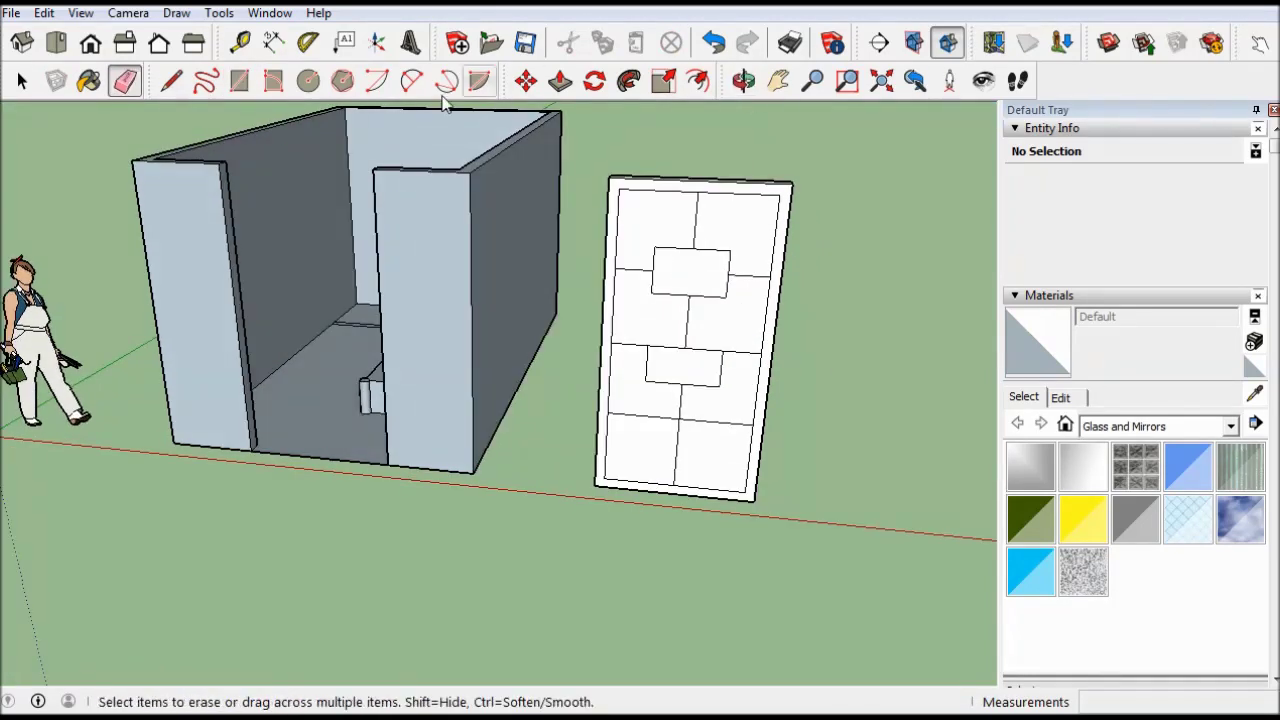
key("b")
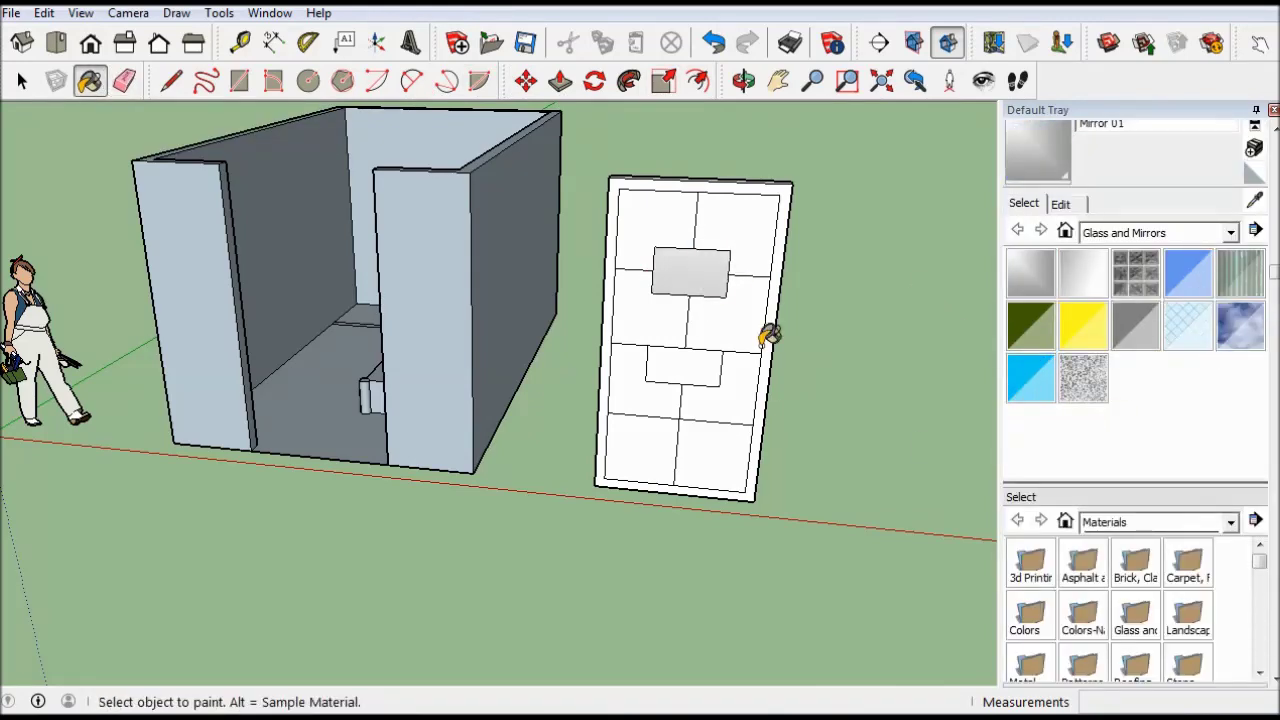
Pull the panel out from the door face and erase the stray bar behind the door
middle_click_drag(932, 311, 791, 466)
key("p")
left_click(695, 350)
left_click(563, 163)
key("e")
middle_click_drag(729, 220, 632, 390)
left_click_drag(632, 390, 728, 425)
mouse_move(675, 375)
middle_mouse_down()
mouse_move(889, 306)
mouse_move(897, 423)
mouse_move(680, 374)
mouse_move(690, 367)
middle_mouse_up()
Paint the plate with Metal Steel Textured White from the Metal category
key("b")
left_click(1230, 232)
left_click(1110, 367)
left_click(1240, 325)
left_click(1062, 204)
key("space")
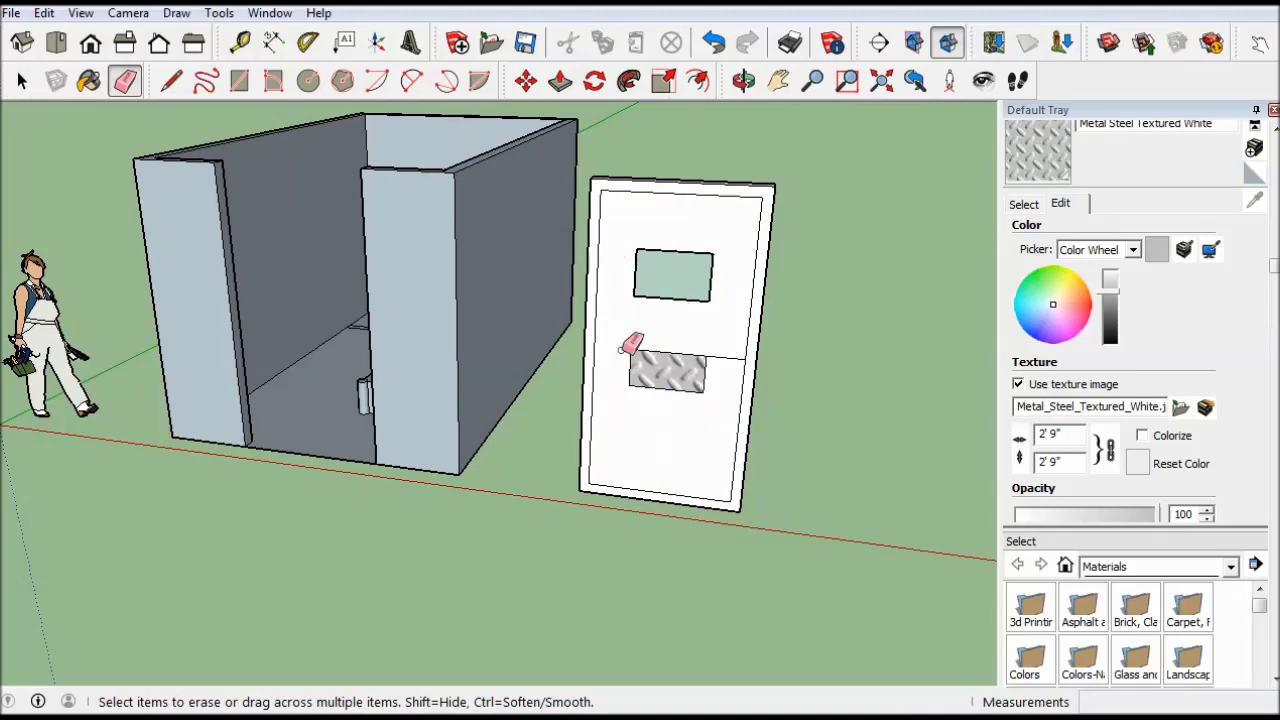
Draw a small handle rectangle beside the diamond plate and push/pull it out
left_click(752, 370)
scroll(770, 355, "up", 5)
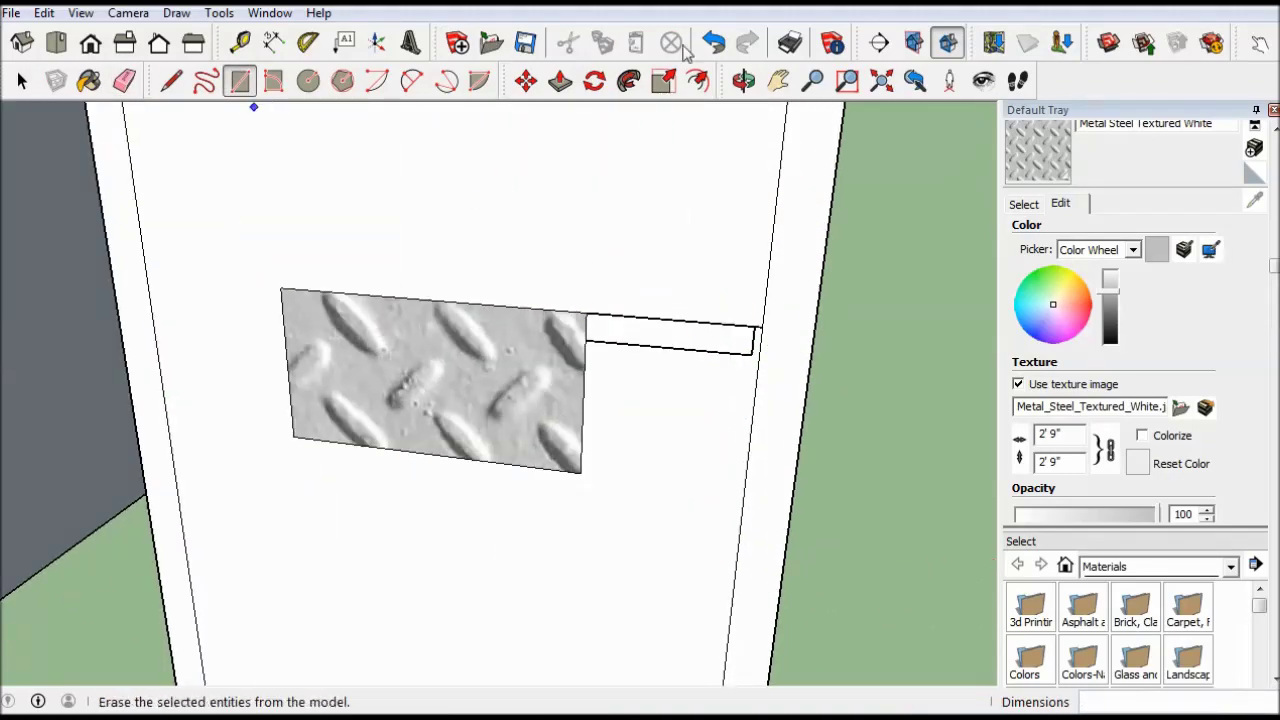
left_click(757, 367)
key("p")
scroll(737, 394, "down", 5)
Paint the door with embossed metal and the handle with Metal Steel Textured
key("b")
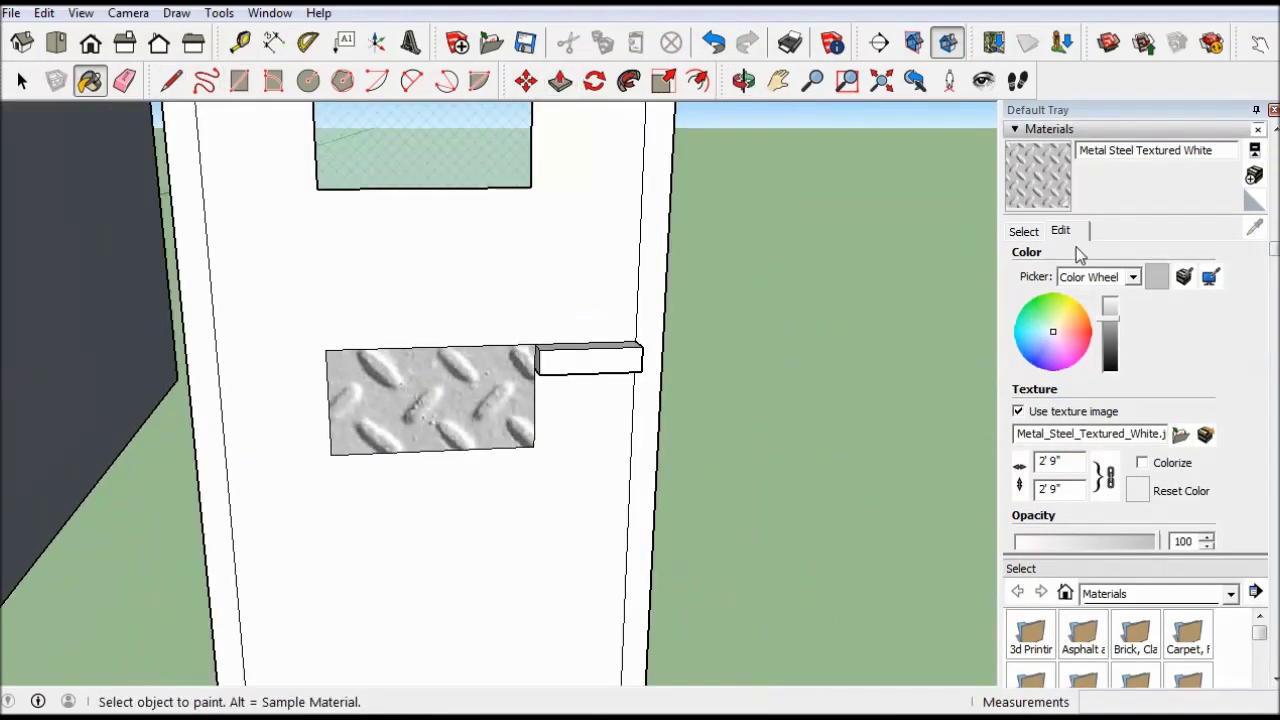
left_click(1187, 300)
left_click(507, 357)
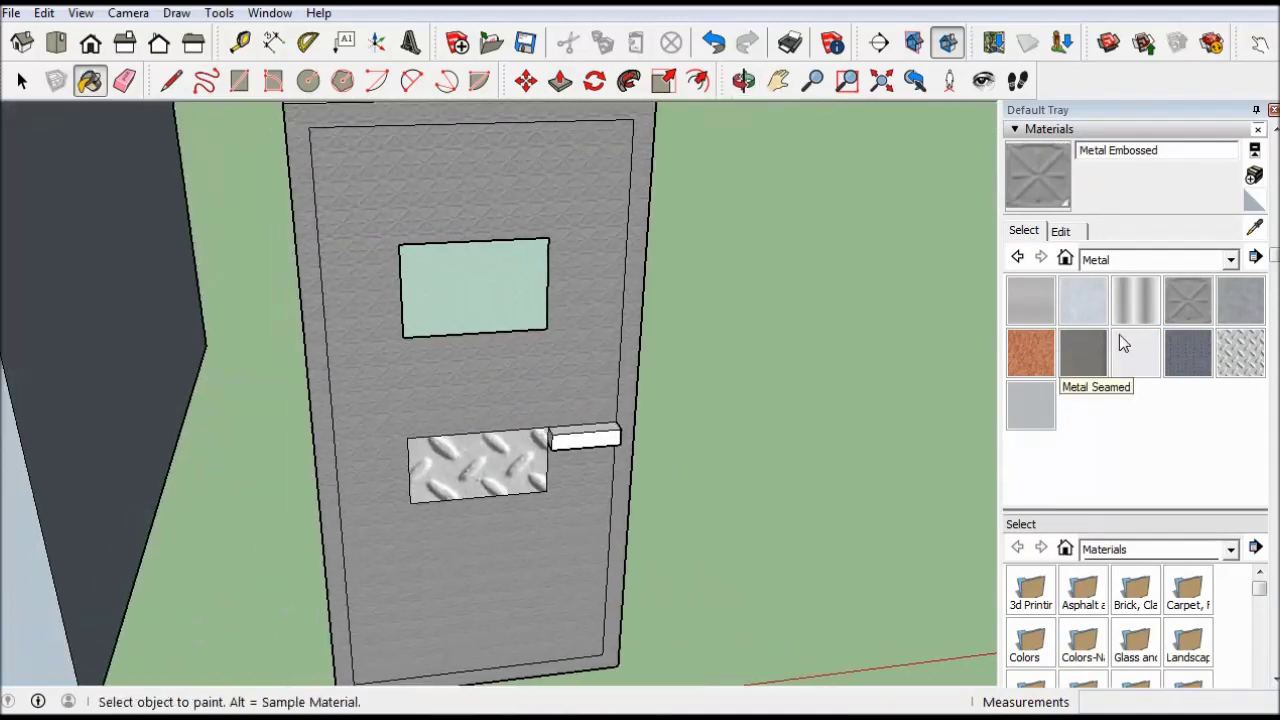
left_click(1187, 352)
scroll(580, 440, "up", 5)
left_click(570, 420)
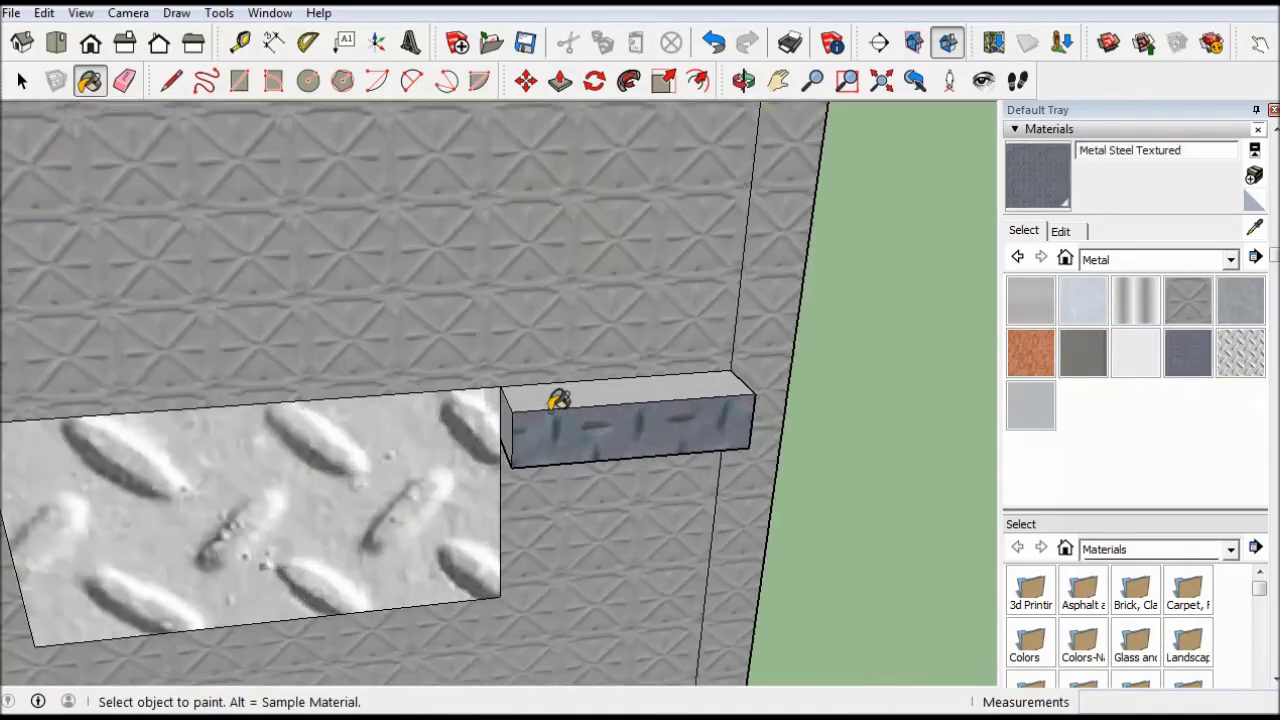
scroll(732, 385, "up", 2)
Push/pull the diamond plate outward to give it depth
key("p")
scroll(732, 385, "down", 2)
left_click(434, 491)
left_click(434, 491)
scroll(583, 566, "down", 5)
mouse_move(583, 566)
middle_mouse_down()
mouse_move(522, 580)
mouse_move(666, 533)
middle_mouse_up()
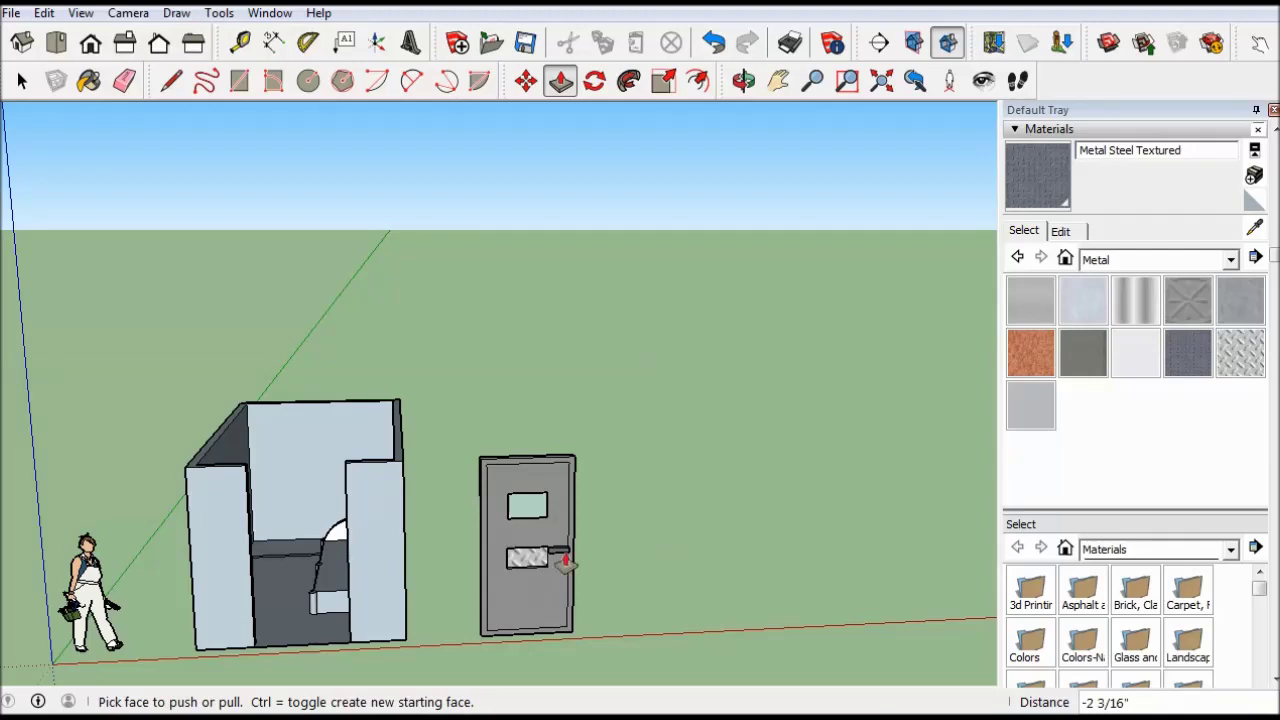
Paint the door with the dark Metal Embossed material
key("space")
key("b")
left_click(1187, 300)
middle_click_drag(177, 586, 260, 82)
left_click(240, 80)
mouse_move(240, 150)
middle_mouse_down()
mouse_move(143, 211)
mouse_move(814, 391)
mouse_move(234, 343)
middle_mouse_up()
left_click(143, 211)
key("b")
left_click(114, 343)
mouse_move(114, 343)
middle_mouse_down()
mouse_move(437, 493)
mouse_move(797, 491)
mouse_move(409, 271)
mouse_move(585, 538)
mouse_move(611, 380)
mouse_move(715, 470)
middle_mouse_up()
Rotate the whole door about its corner to face the cell opening and move it into the doorway
key("space")
left_click(715, 470)
left_click(749, 523)
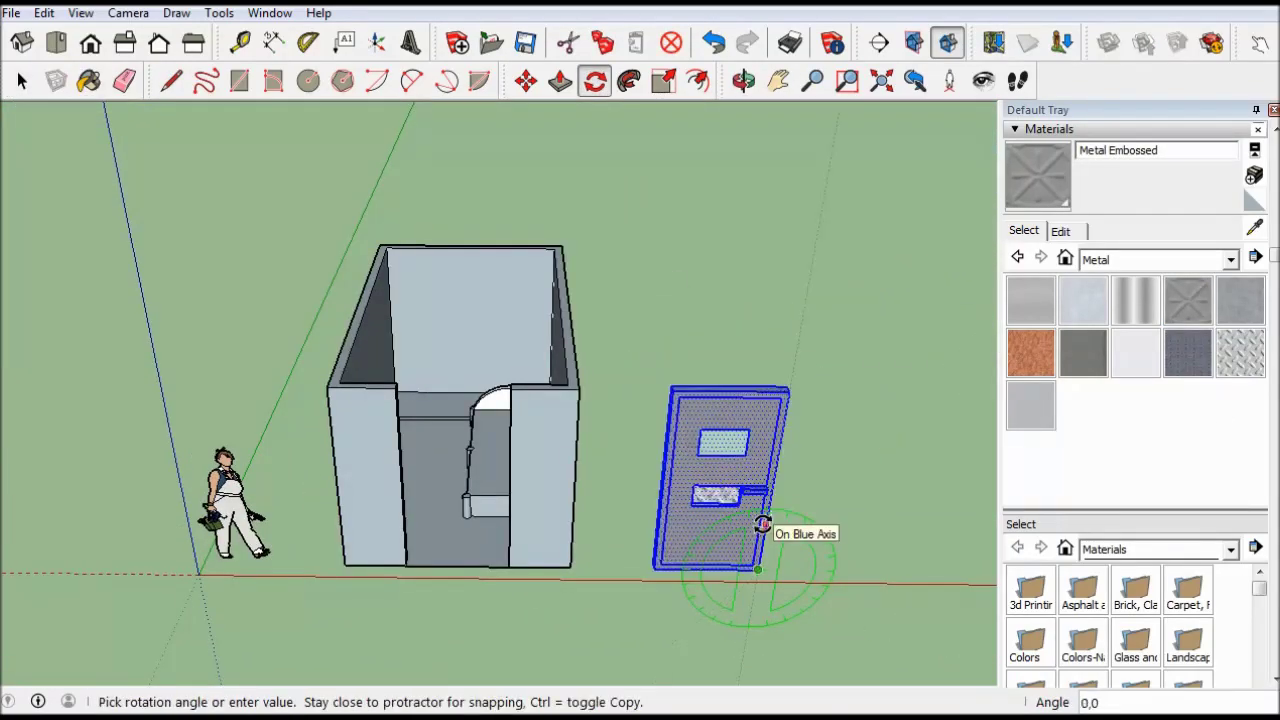
middle_click_drag(749, 523, 680, 625)
left_click(690, 642)
key("m")
scroll(622, 634, "up", 5)
key("space")
scroll(779, 437, "down", 5)
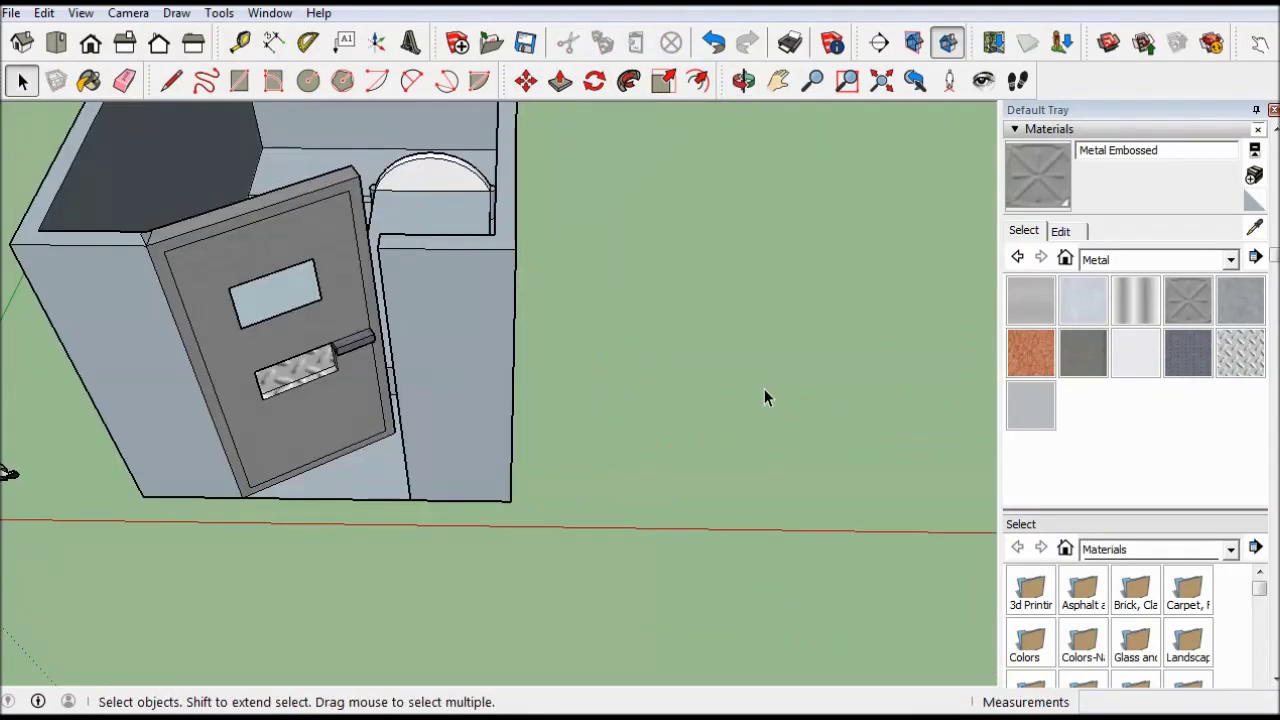
scroll(786, 366, "down", 5)
mouse_move(786, 366)
middle_mouse_down()
mouse_move(738, 421)
mouse_move(700, 380)
middle_mouse_up()
Draw a rectangle on the back wall and push it through as a window opening
left_click(239, 80)
scroll(460, 115, "up", 5)
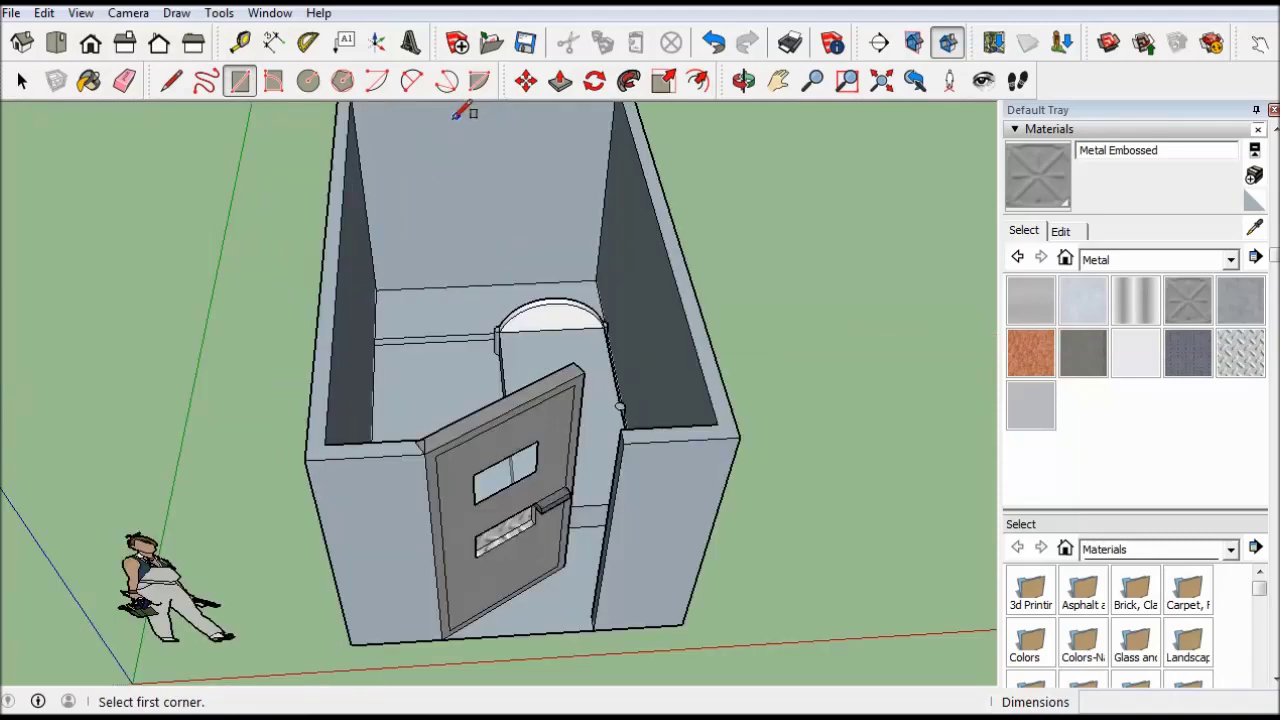
double_click(493, 137)
mouse_move(493, 137)
middle_mouse_down()
mouse_move(294, 309)
mouse_move(380, 303)
middle_mouse_up()
key("e")
mouse_move(292, 305)
middle_mouse_down()
mouse_move(343, 340)
mouse_move(390, 330)
middle_mouse_up()
Pick the translucent sky-reflection glass from the Glass and Mirrors category
key("b")
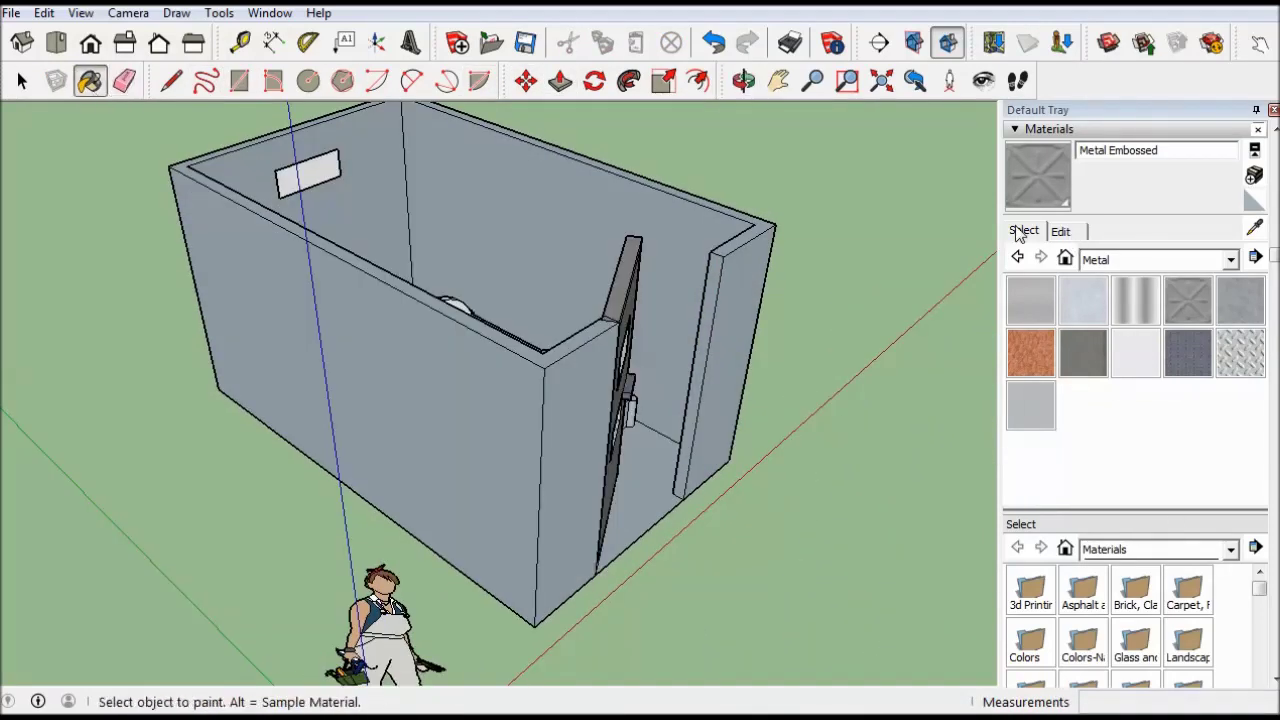
left_click(1230, 259)
left_click(1240, 366)
left_click(1240, 362)
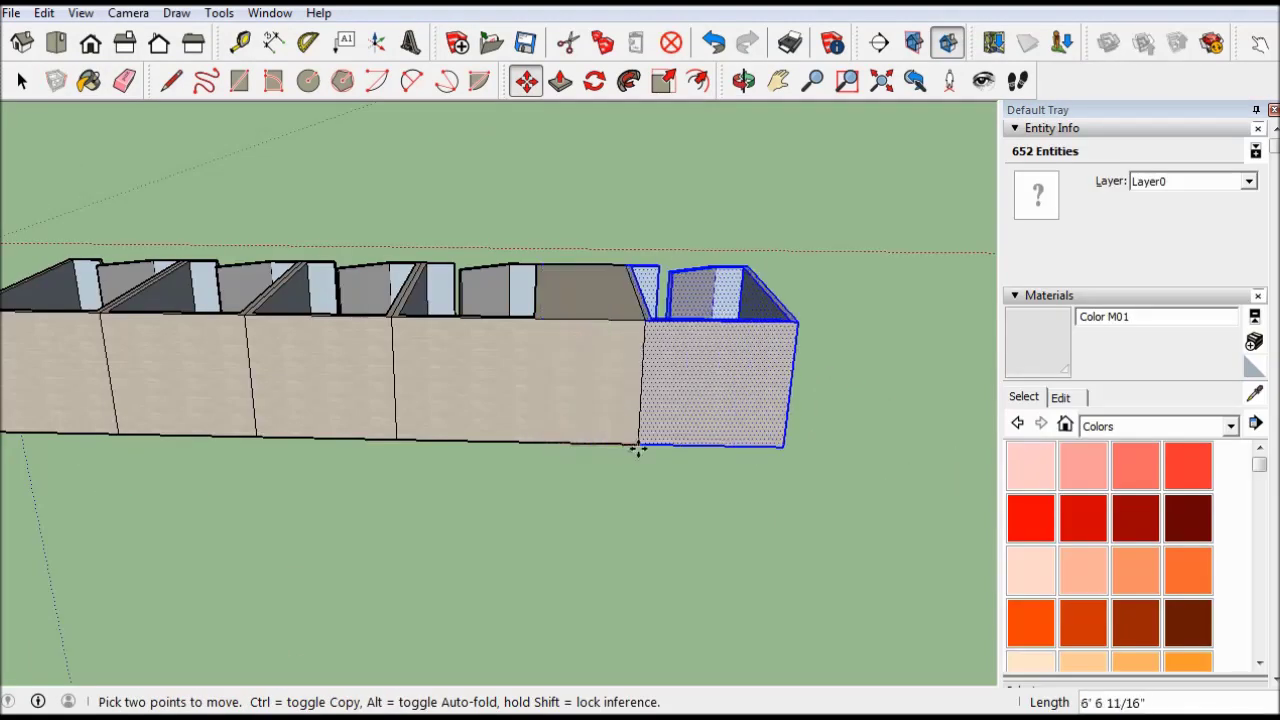
Copy the cell twice more onto the end of the row
scroll(683, 450, "up", 5)
scroll(649, 383, "down", 5)
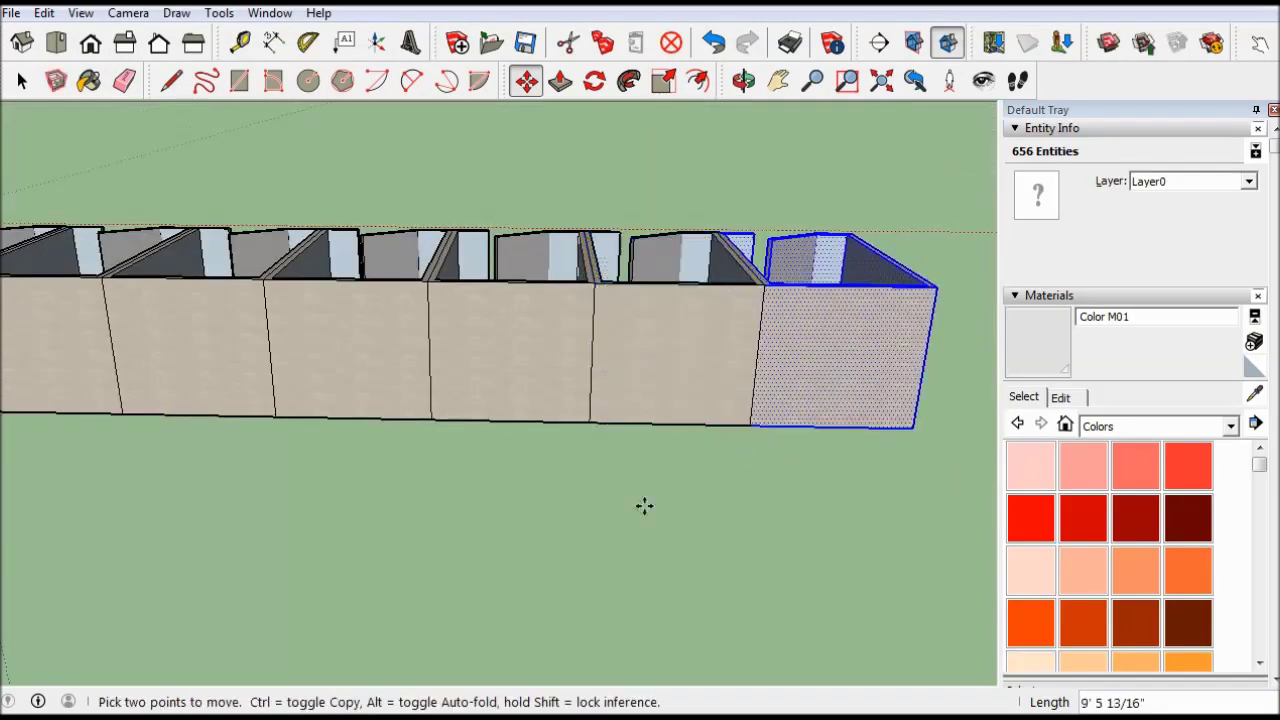
scroll(646, 506, "down", 3)
left_click(741, 491)
scroll(700, 482, "up", 3)
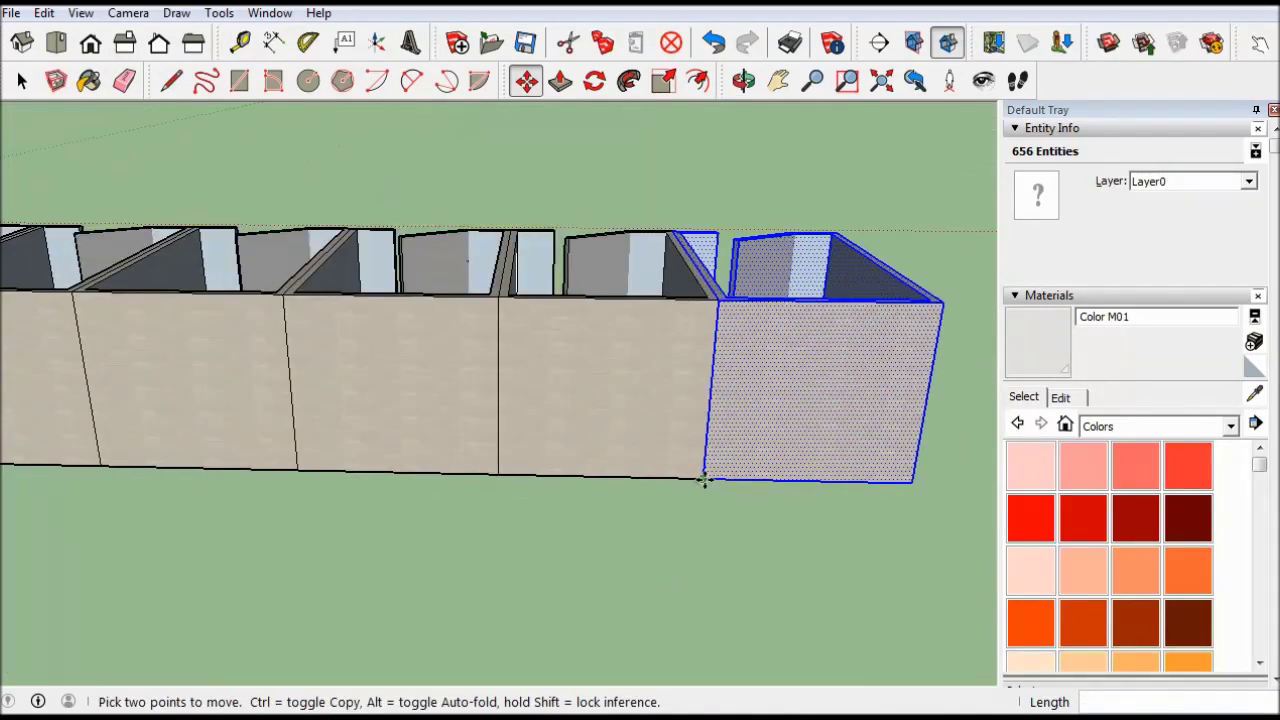
left_click(700, 482)
left_click(920, 480)
scroll(823, 523, "down", 4)
Place two detached cell copies off to the side of the row
left_click(770, 553)
scroll(800, 660, "down", 2)
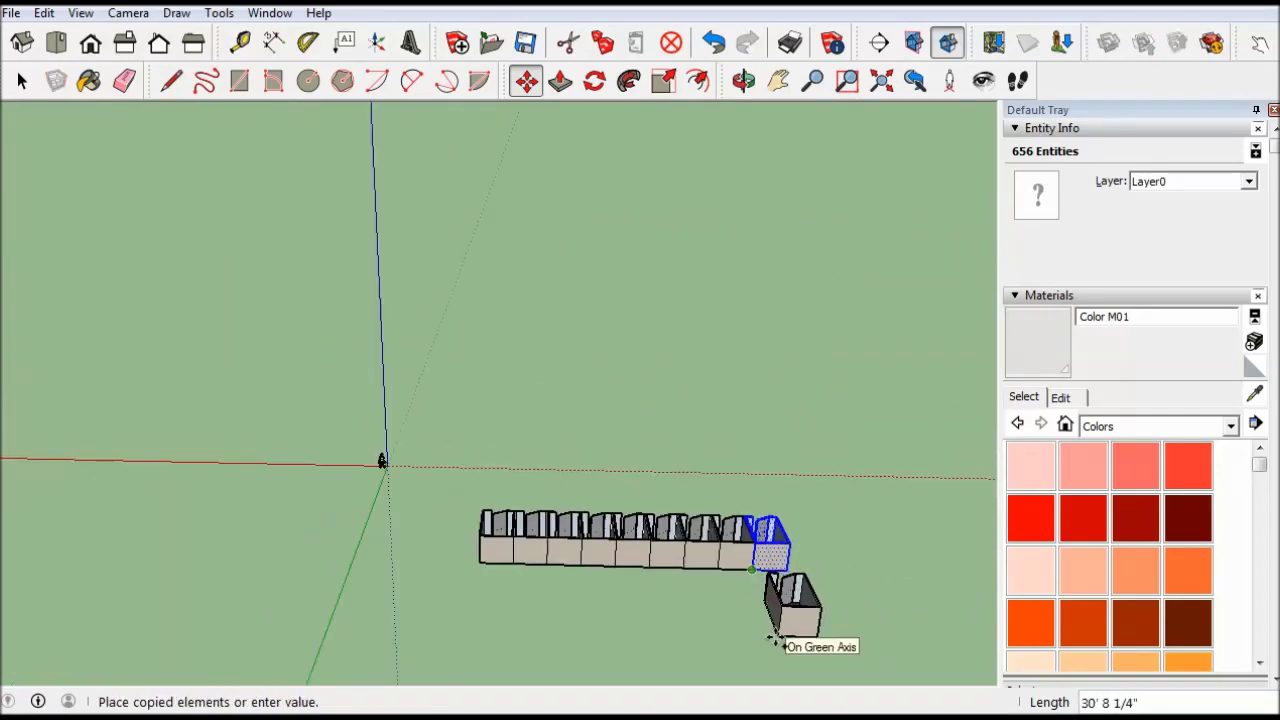
left_click(786, 629)
middle_click_drag(786, 629, 714, 451)
scroll(714, 451, "up", 3)
left_click(740, 442)
left_click(910, 540)
scroll(769, 547, "down", 2)
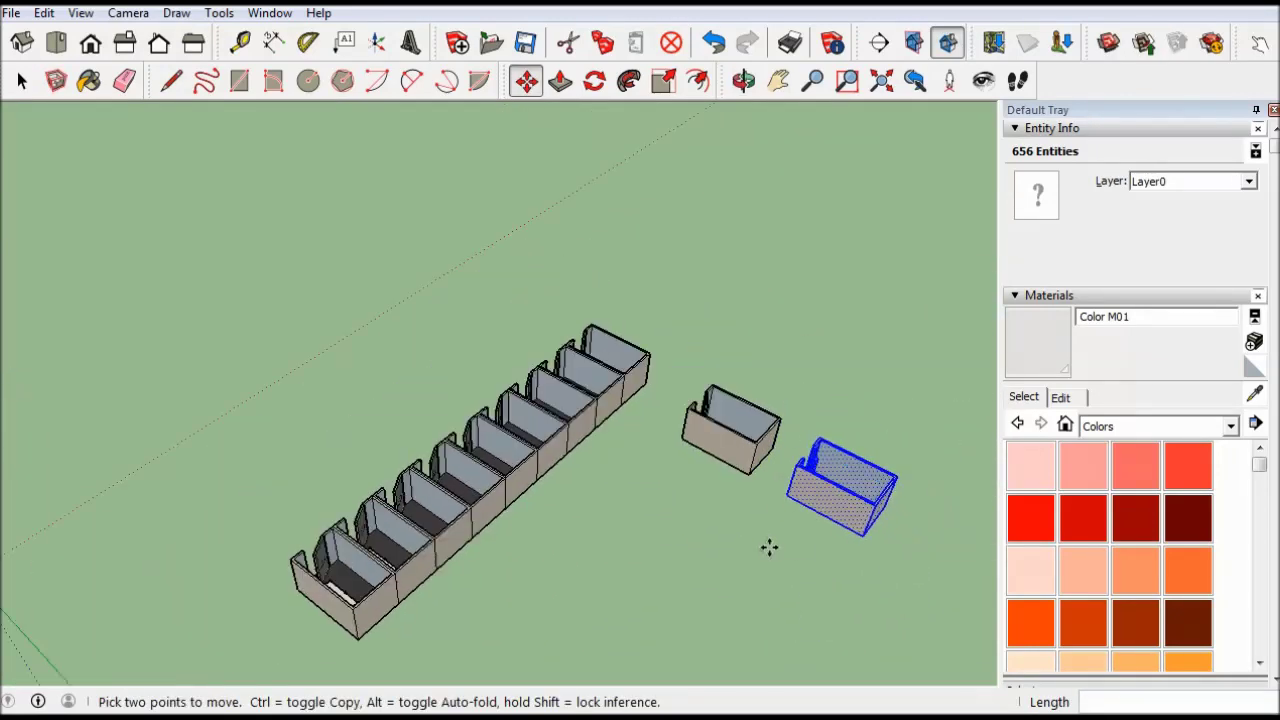
Rotate the right-hand detached cell 180° about its centre
left_click(697, 84)
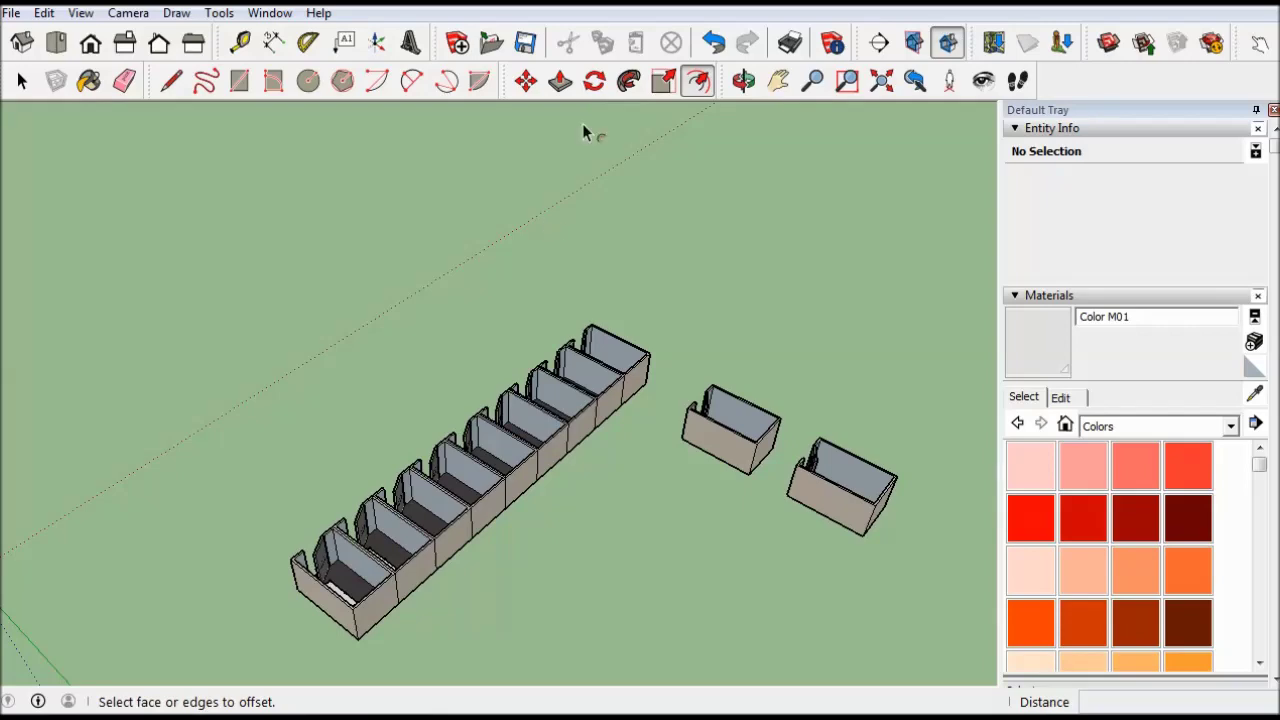
middle_click_drag(585, 133, 586, 386)
key("space")
left_click_drag(720, 274, 843, 449)
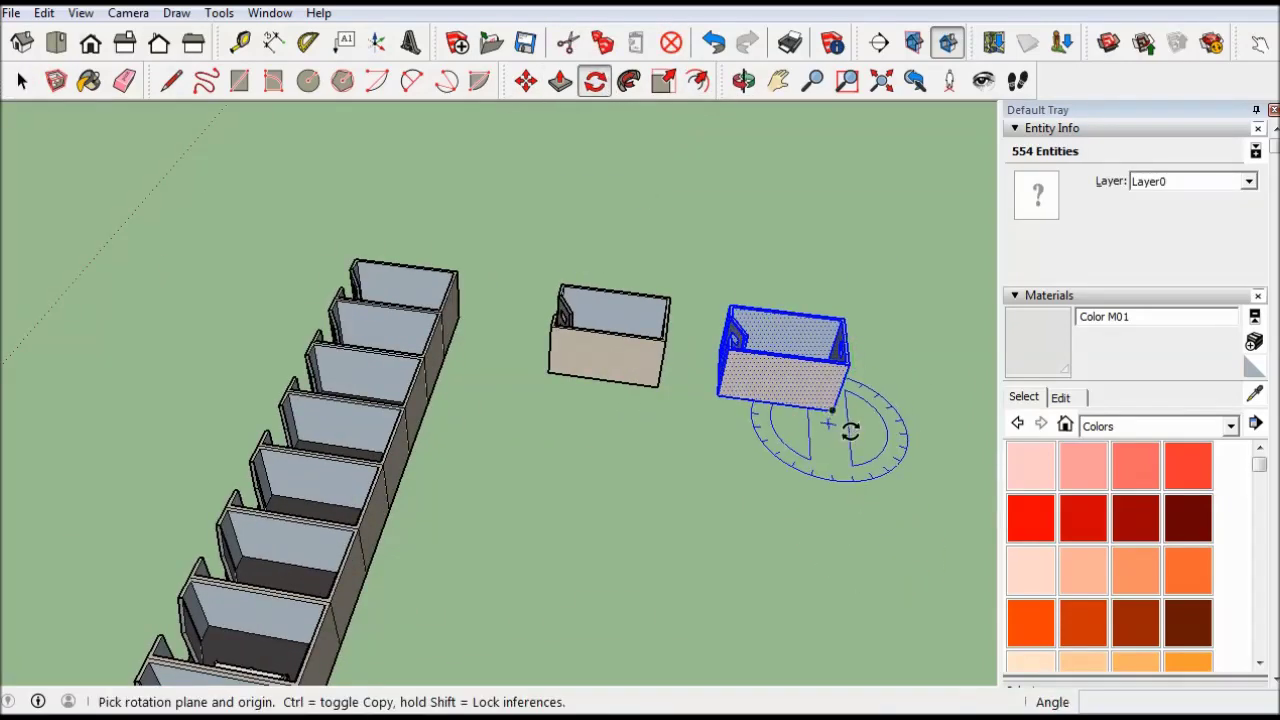
left_click(828, 460)
left_click(829, 320)
key("m")
mouse_move(806, 380)
middle_mouse_down()
mouse_move(701, 521)
mouse_move(660, 333)
middle_mouse_up()
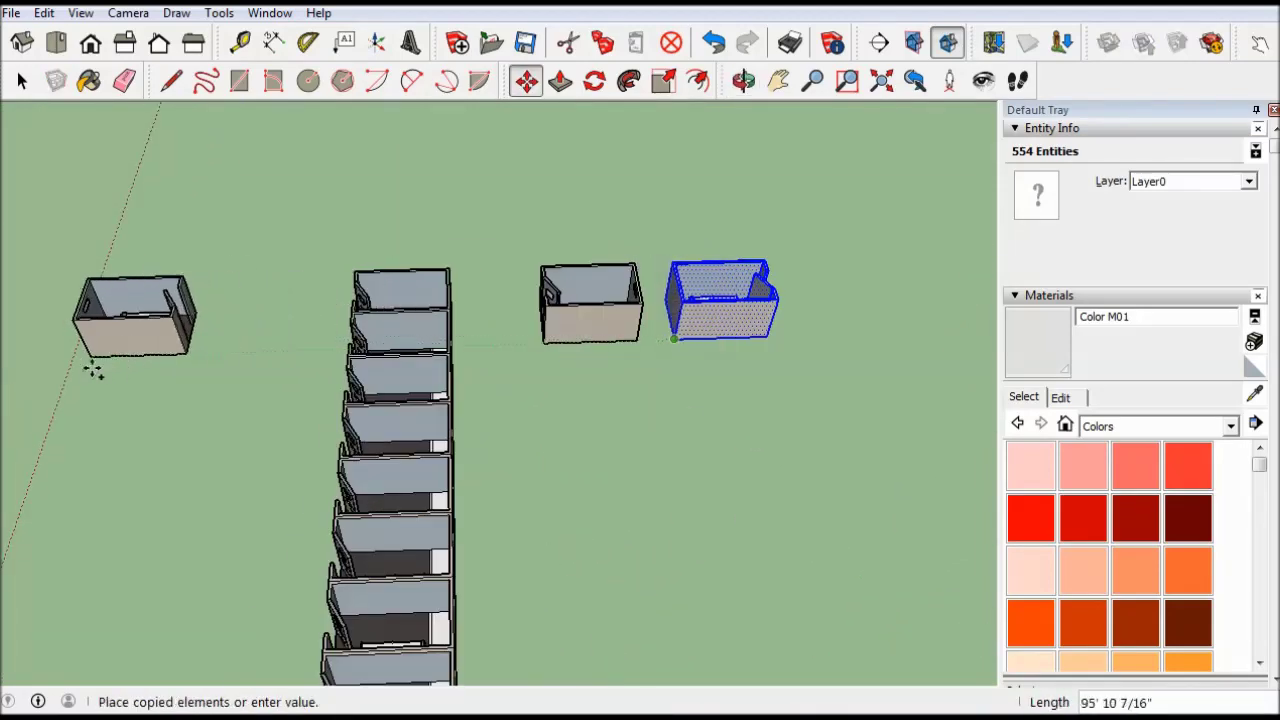
Ctrl-copy the rotated cell beside the original to begin a second parallel row
left_click(100, 366)
middle_click_drag(100, 366, 400, 551)
scroll(400, 551, "up", 2)
left_click(403, 546)
key("ctrl")
left_click(566, 515)
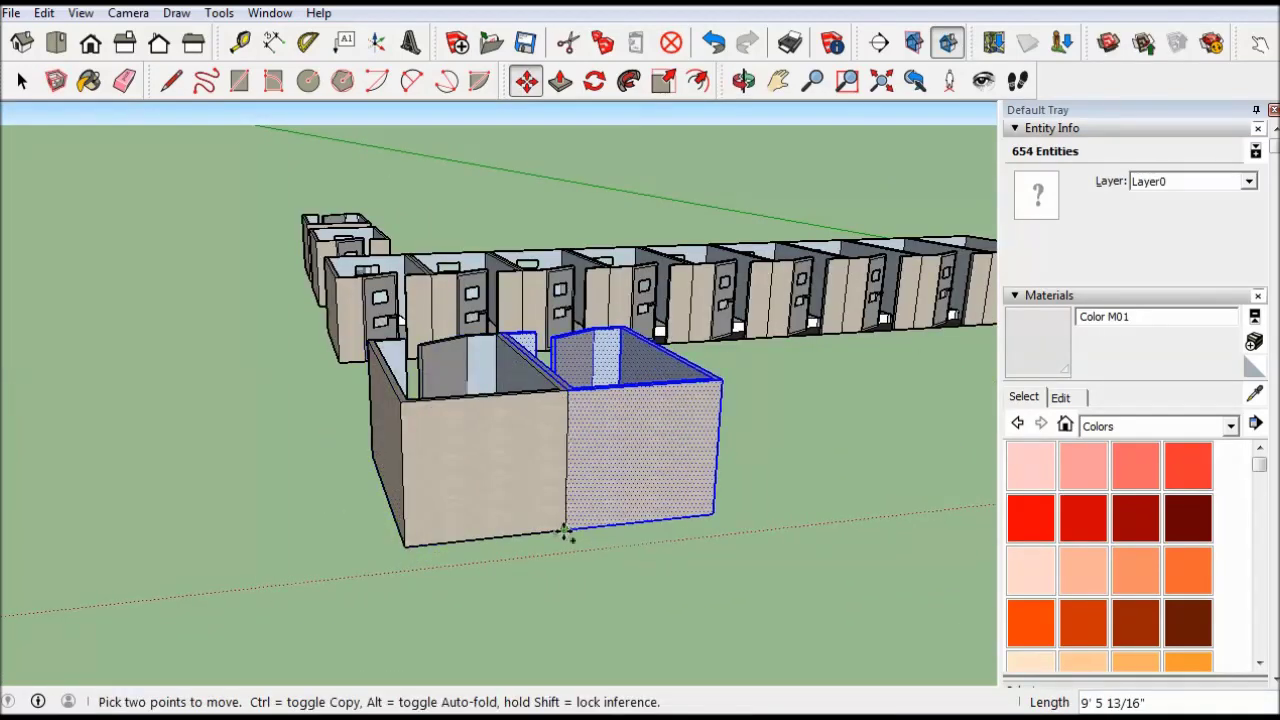
scroll(563, 529, "down", 3)
middle_click_drag(563, 529, 280, 574)
scroll(480, 537, "up", 4)
mouse_move(480, 537)
middle_mouse_down()
mouse_move(122, 565)
mouse_move(486, 457)
middle_mouse_up()
Add further copied cells along the second row
left_click(122, 565)
left_click(506, 449)
scroll(486, 429, "up", 5)
left_click(486, 429)
scroll(790, 390, "down", 5)
mouse_move(790, 390)
middle_mouse_down()
mouse_move(643, 457)
mouse_move(586, 500)
mouse_move(597, 515)
mouse_move(590, 500)
middle_mouse_up()
left_click(657, 480)
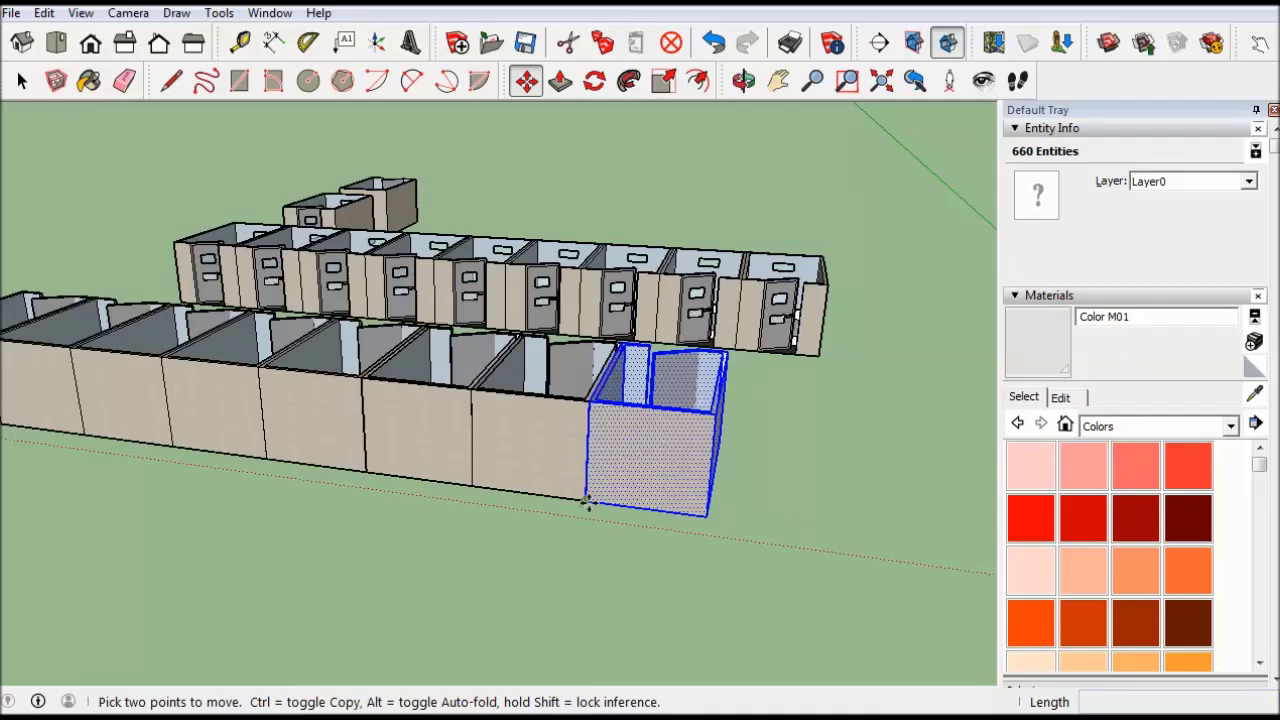
Copy the end cell once more to complete the second row, then clear the selection
left_click(590, 500)
left_click(711, 523)
scroll(631, 597, "down", 5)
mouse_move(631, 597)
middle_mouse_down()
mouse_move(70, 617)
mouse_move(150, 450)
mouse_move(138, 250)
middle_mouse_up()
key("space")
left_click(138, 193)
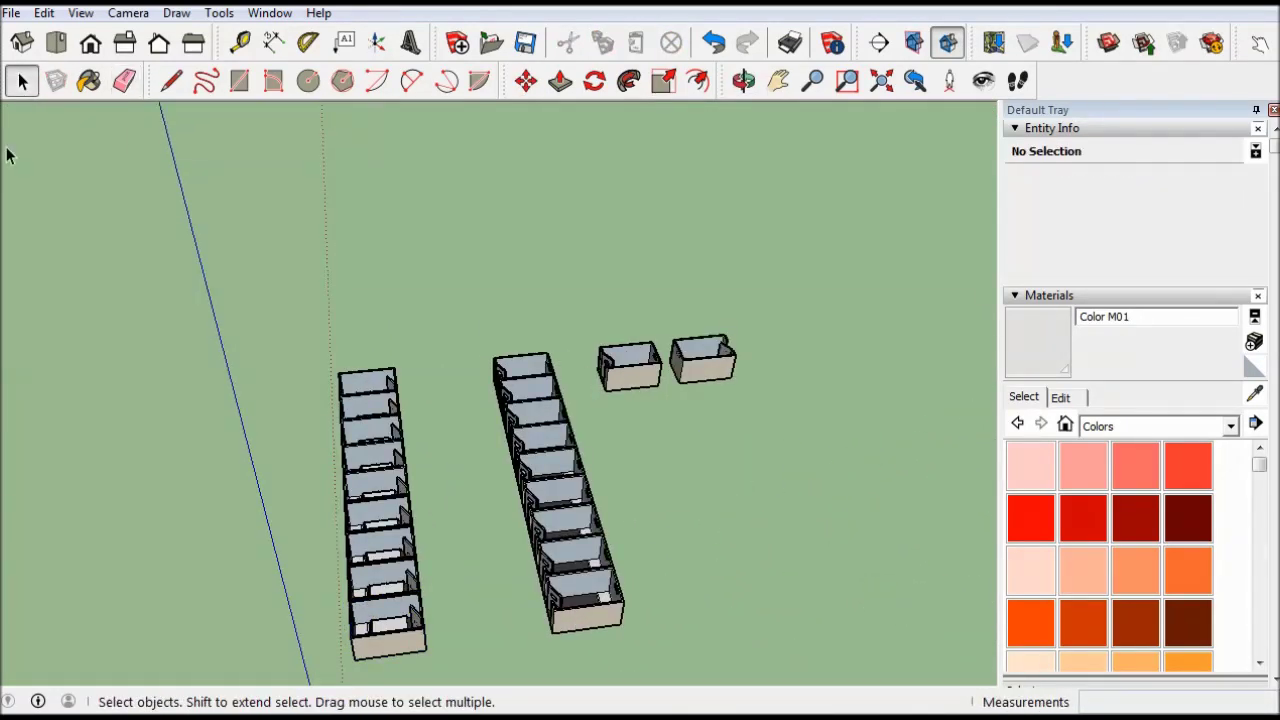
Draw a roof rectangle over the left row of cells and pull it up to slab thickness
left_click(437, 627)
mouse_move(363, 351)
middle_mouse_down()
mouse_move(486, 386)
mouse_move(97, 137)
middle_mouse_up()
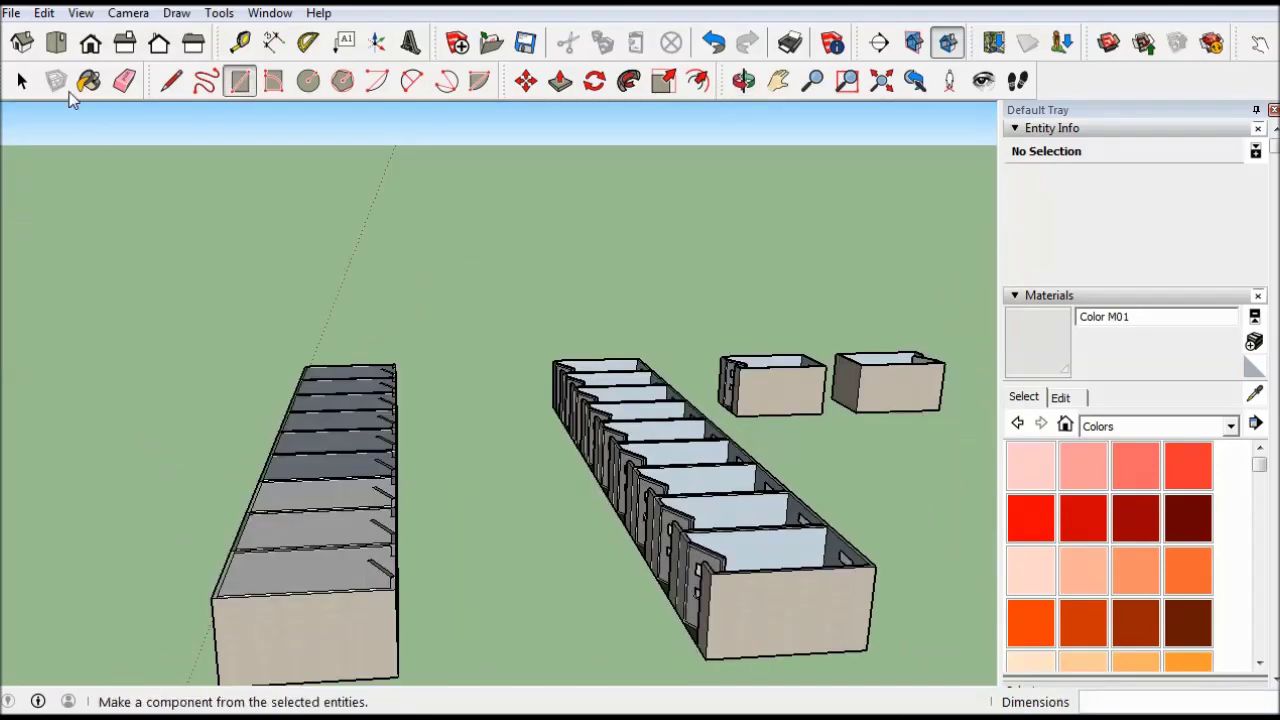
key("p")
scroll(223, 566, "up", 3)
left_click(223, 566)
left_click(291, 597)
mouse_move(291, 597)
middle_mouse_down()
mouse_move(110, 618)
mouse_move(90, 250)
middle_mouse_up()
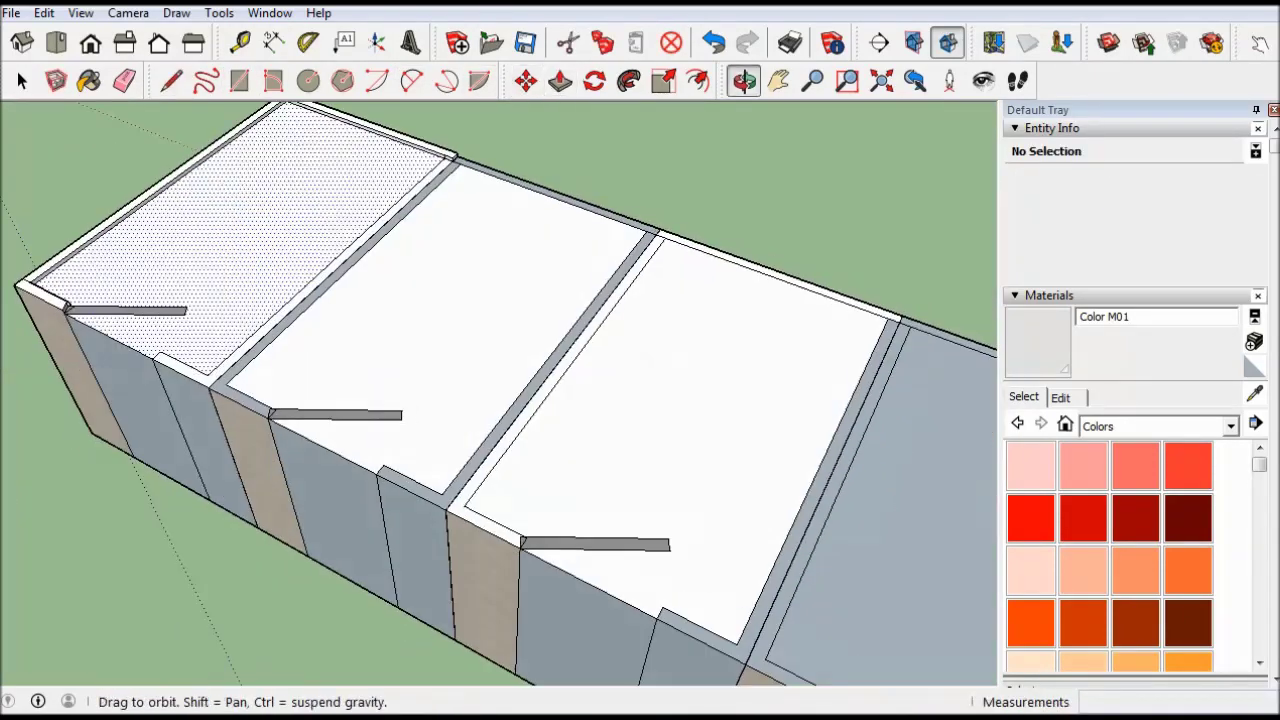
left_click(90, 250)
Pull the row's top face and tidy the roof edge with the Eraser
scroll(90, 250, "down", 2)
scroll(94, 243, "down", 3)
middle_click_drag(243, 257, 408, 197)
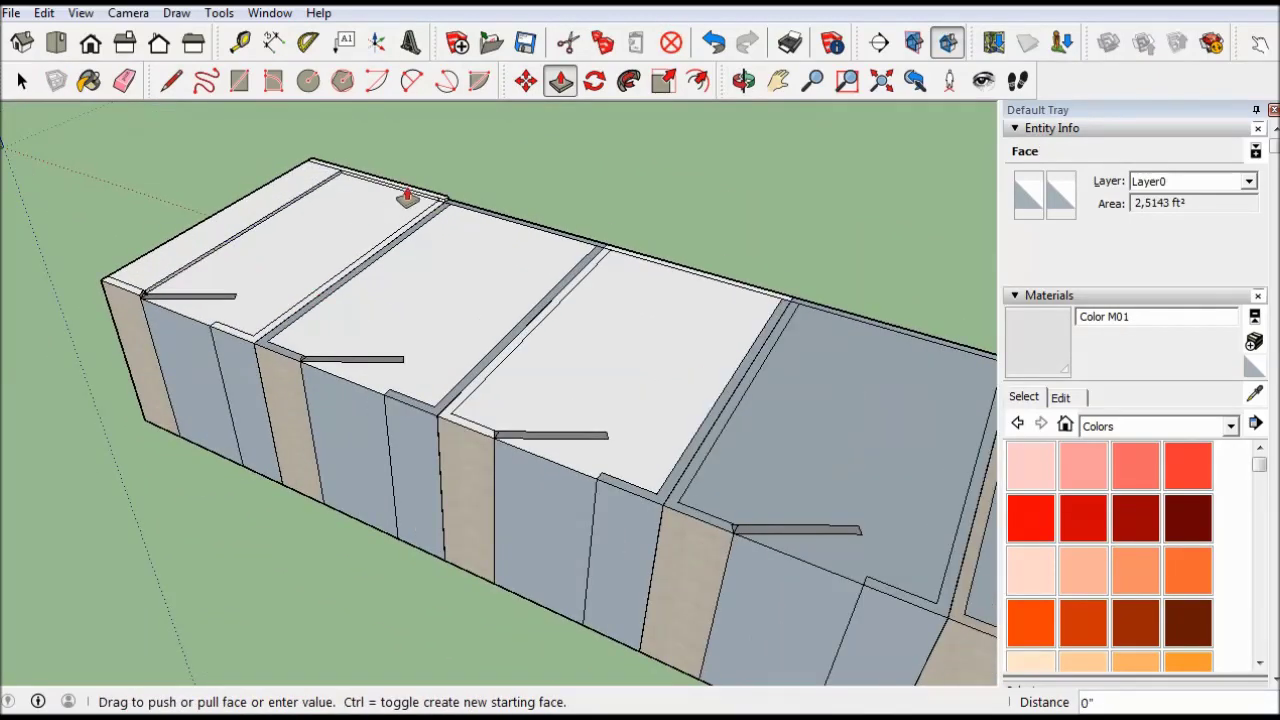
scroll(358, 282, "up", 3)
scroll(358, 282, "down", 3)
scroll(386, 263, "up", 1)
scroll(380, 266, "up", 3)
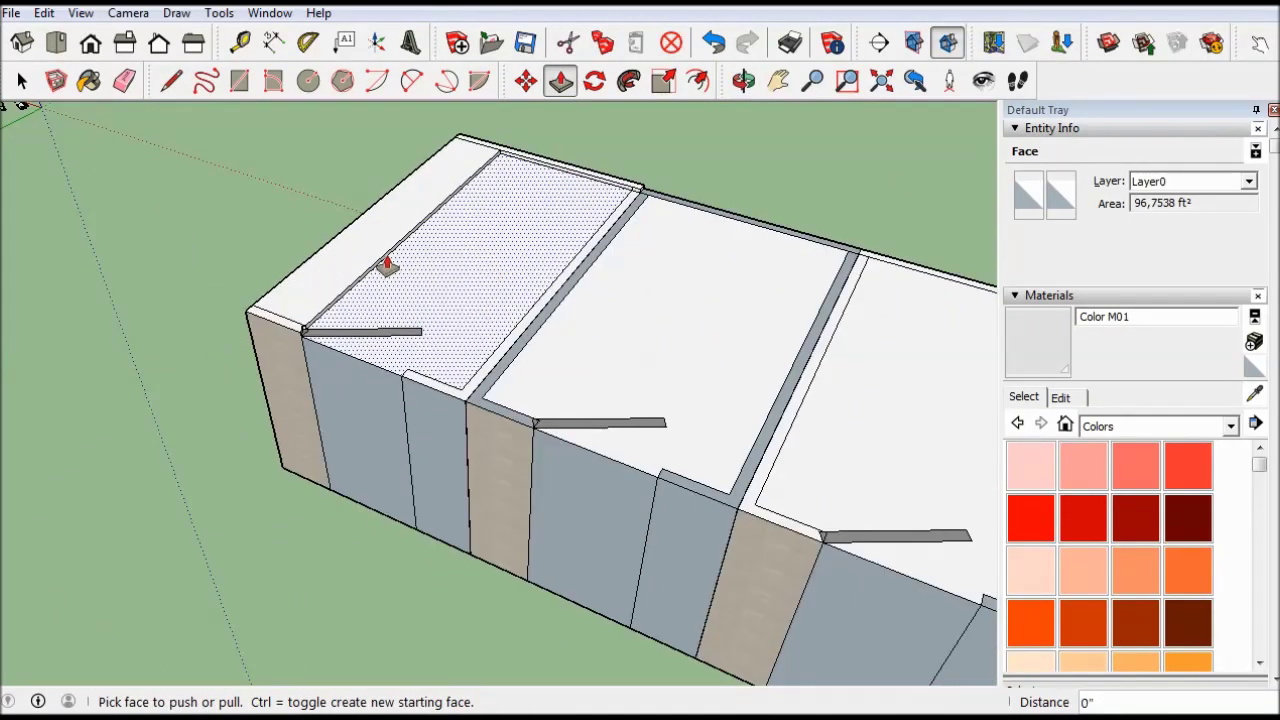
scroll(320, 333, "up", 2)
left_click(318, 335)
middle_click_drag(318, 335, 274, 309)
key("e")
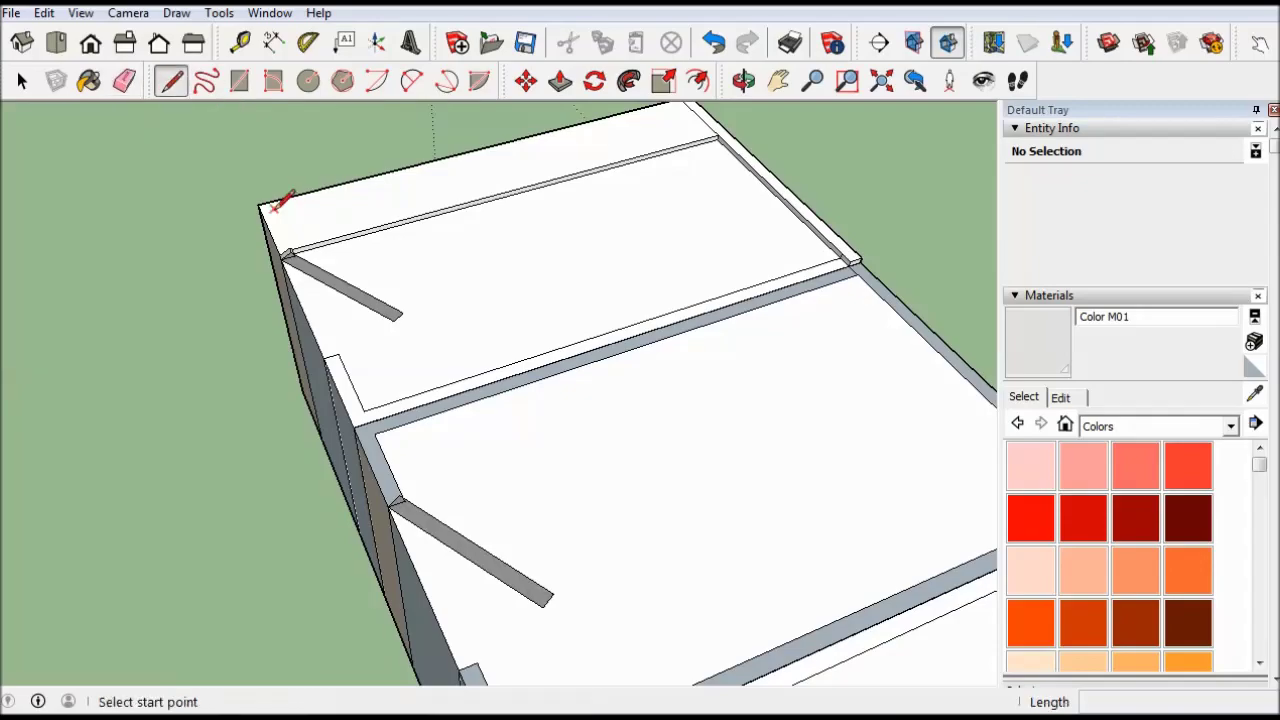
left_click(278, 203)
scroll(300, 250, "up", 3)
key("Escape")
Raise the roof's edge strip and extend its end face out over the metal doors
key("e")
key("p")
left_click(485, 197)
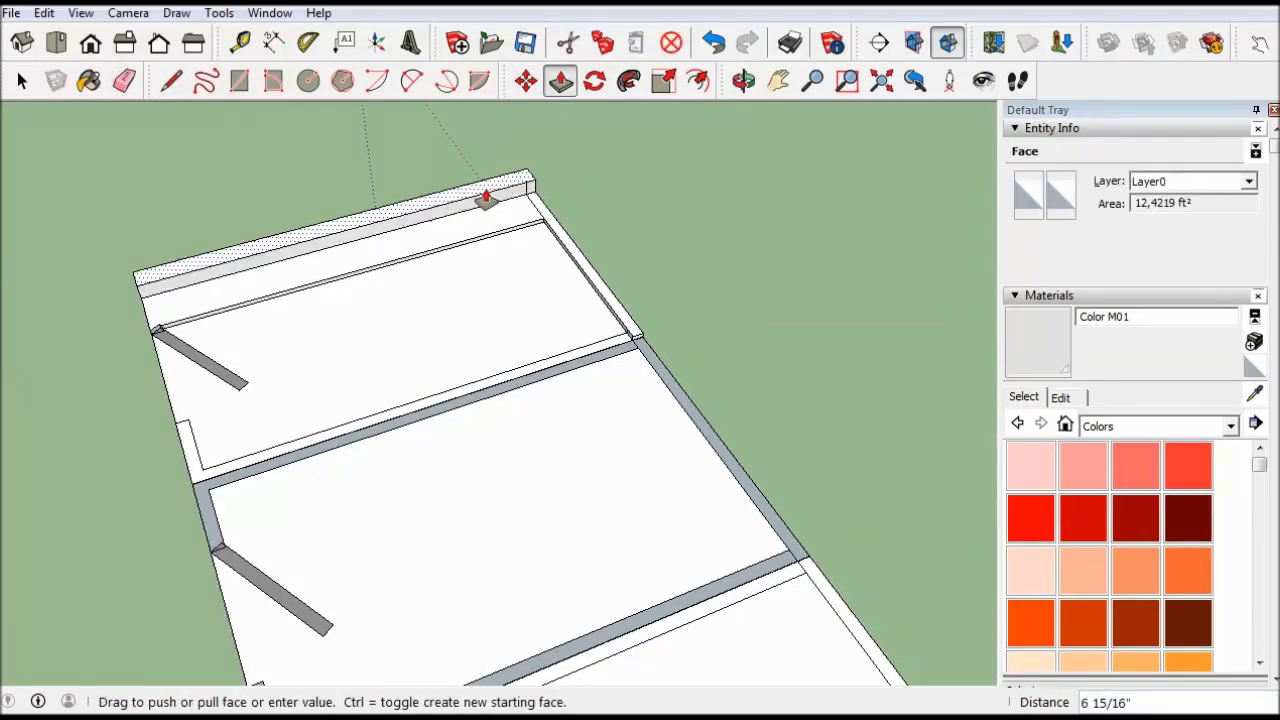
scroll(485, 197, "down", 3)
mouse_move(434, 329)
middle_mouse_down()
mouse_move(608, 249)
mouse_move(449, 371)
mouse_move(349, 311)
mouse_move(306, 263)
middle_mouse_up()
scroll(294, 280, "up", 3)
left_click(294, 280)
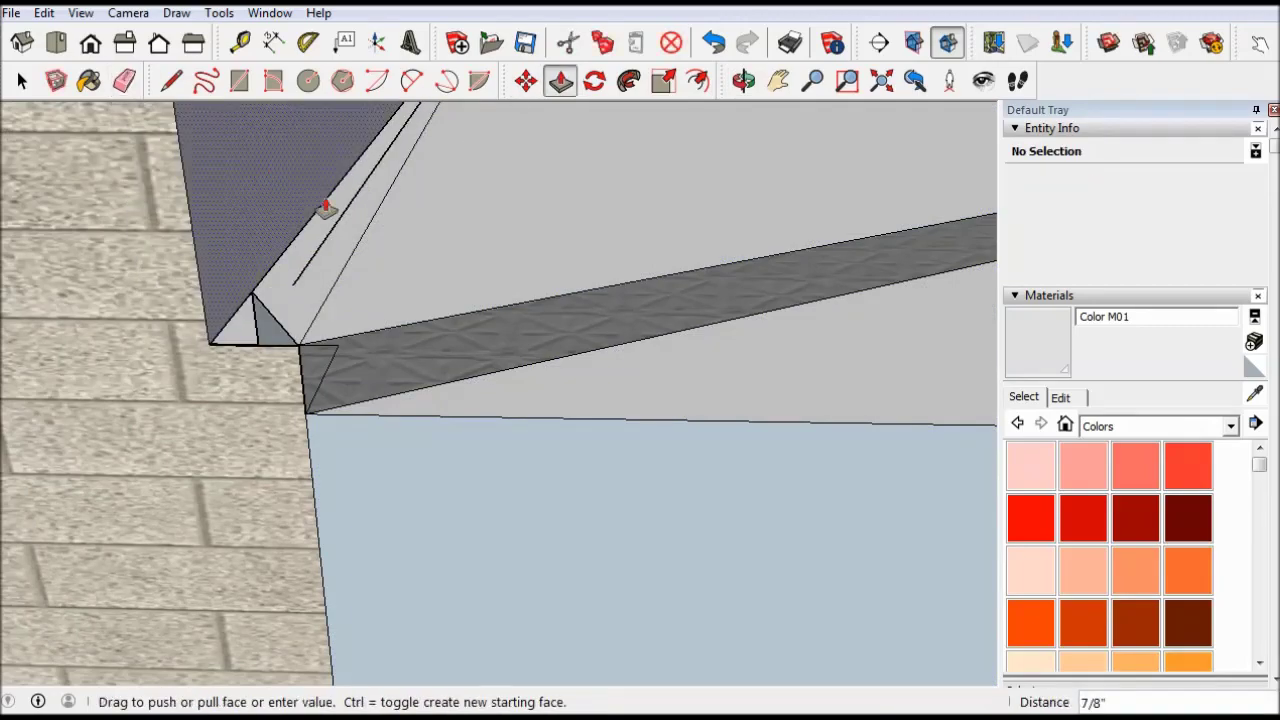
scroll(326, 208, "down", 5)
middle_click_drag(491, 277, 449, 385)
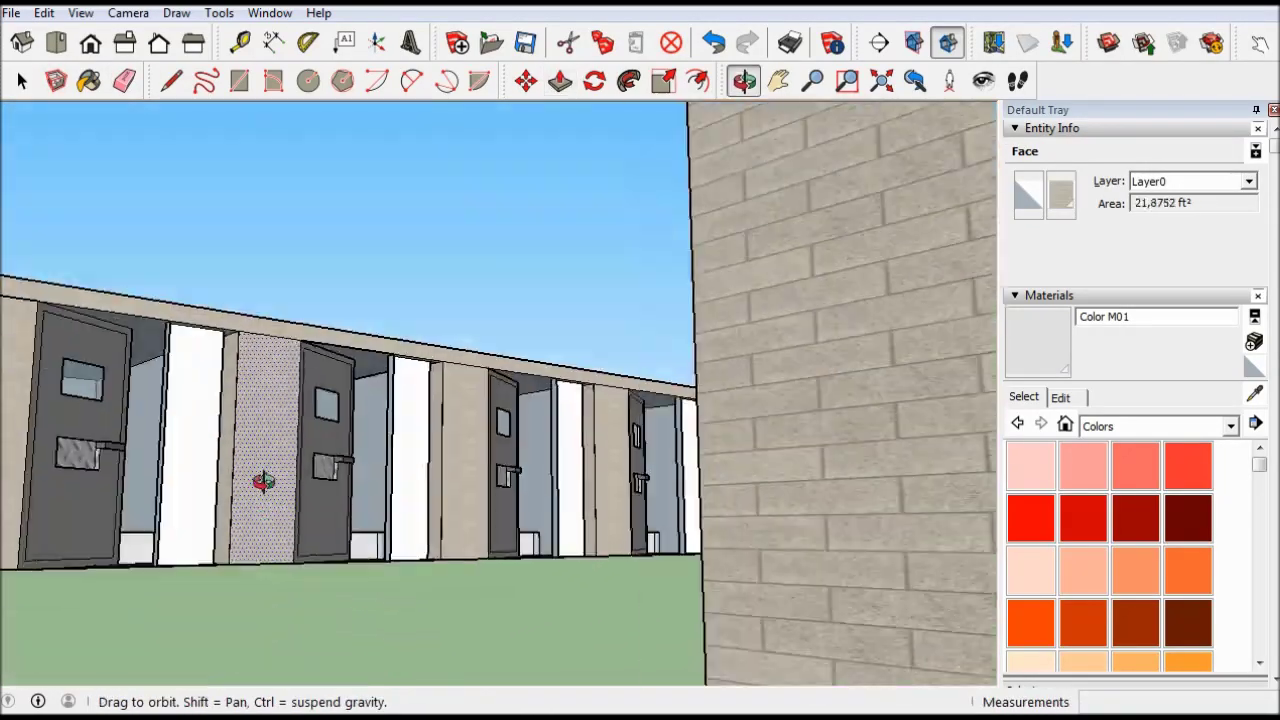
Pull a cubicle wall's top face upward in the cubicle row
middle_click_drag(522, 452, 338, 612)
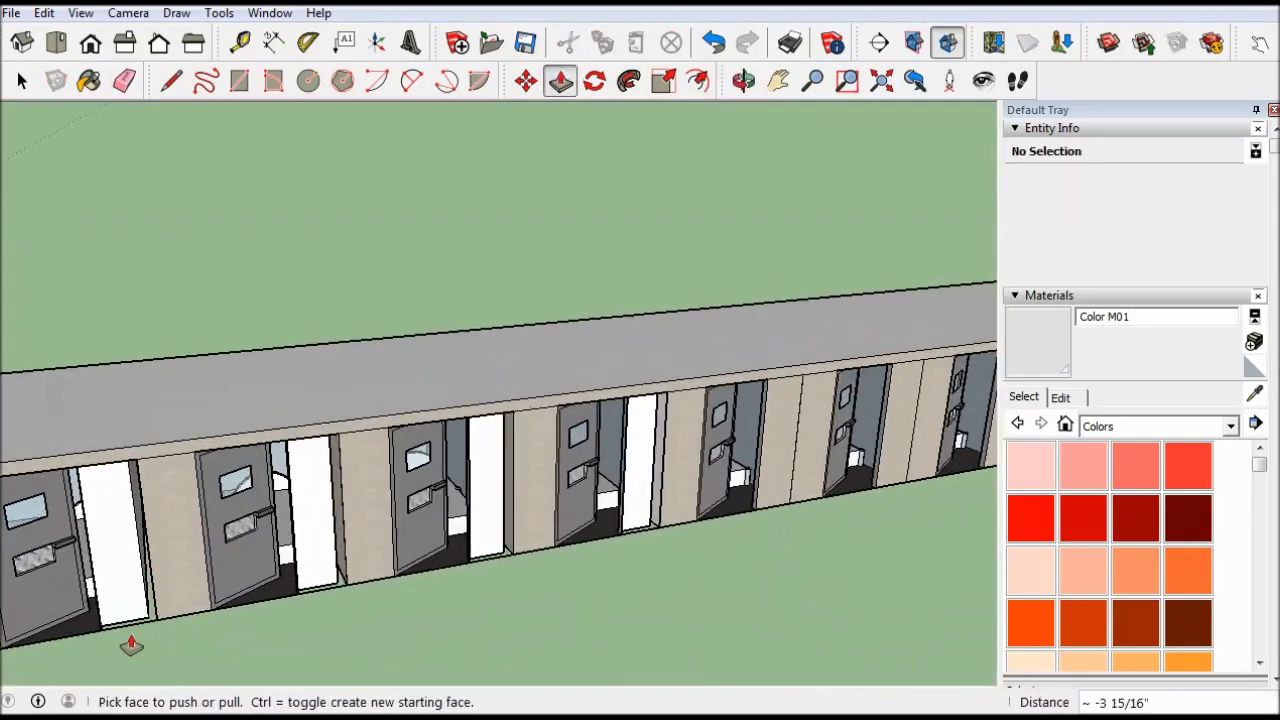
middle_click_drag(114, 634, 466, 583)
scroll(300, 500, "down", 5)
mouse_move(265, 475)
middle_mouse_down()
mouse_move(320, 671)
mouse_move(986, 528)
mouse_move(543, 400)
middle_mouse_up()
scroll(545, 340, "up", 5)
key("l")
scroll(540, 315, "up", 3)
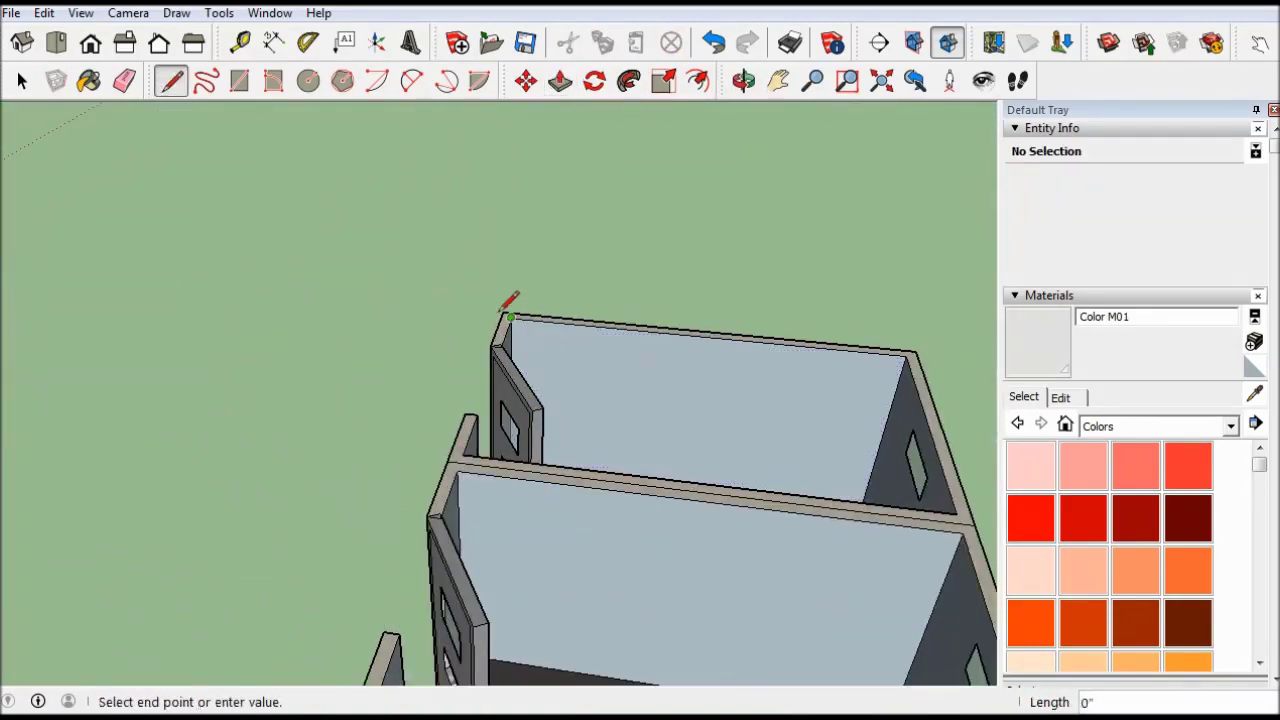
scroll(306, 289, "up", 2)
scroll(500, 300, "down", 5)
scroll(803, 371, "up", 5)
key("p")
left_click_drag(563, 330, 563, 305)
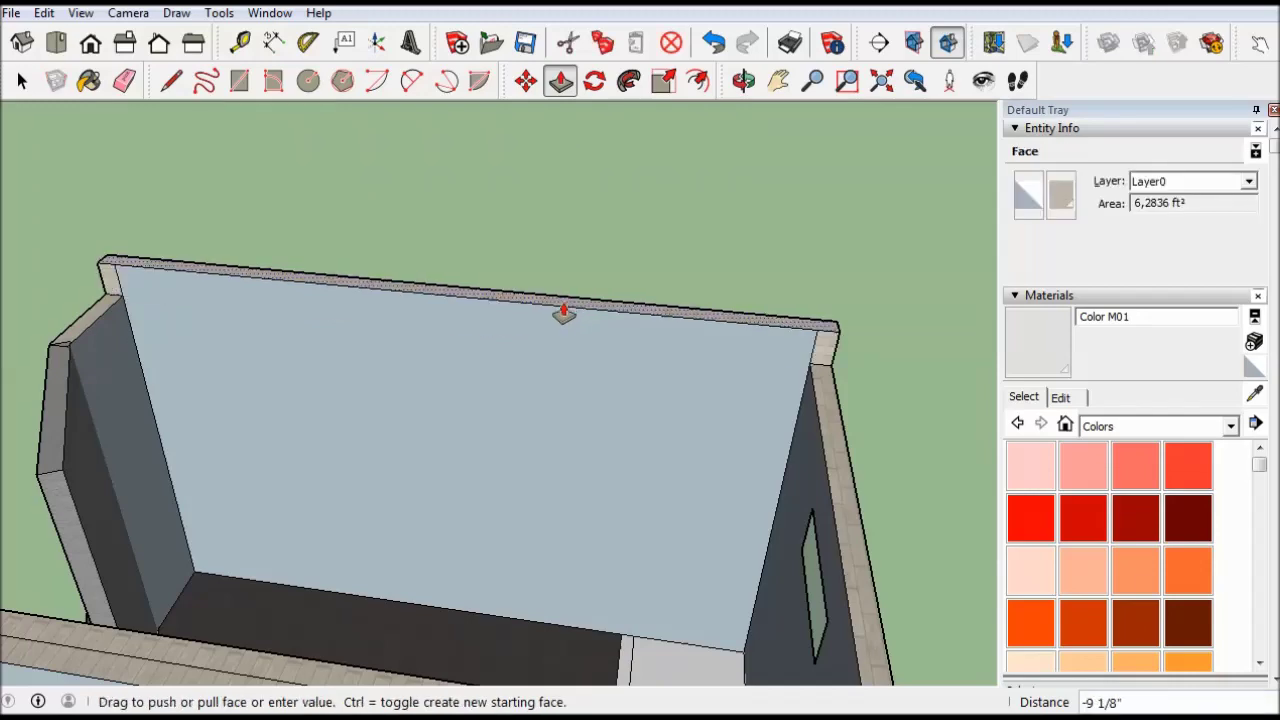
Split the wall top with a line and push that top face to a new height
left_click(110, 275)
scroll(400, 340, "down", 3)
left_click(757, 343)
key("p")
left_click(563, 486)
scroll(577, 511, "down", 4)
scroll(577, 511, "down", 5)
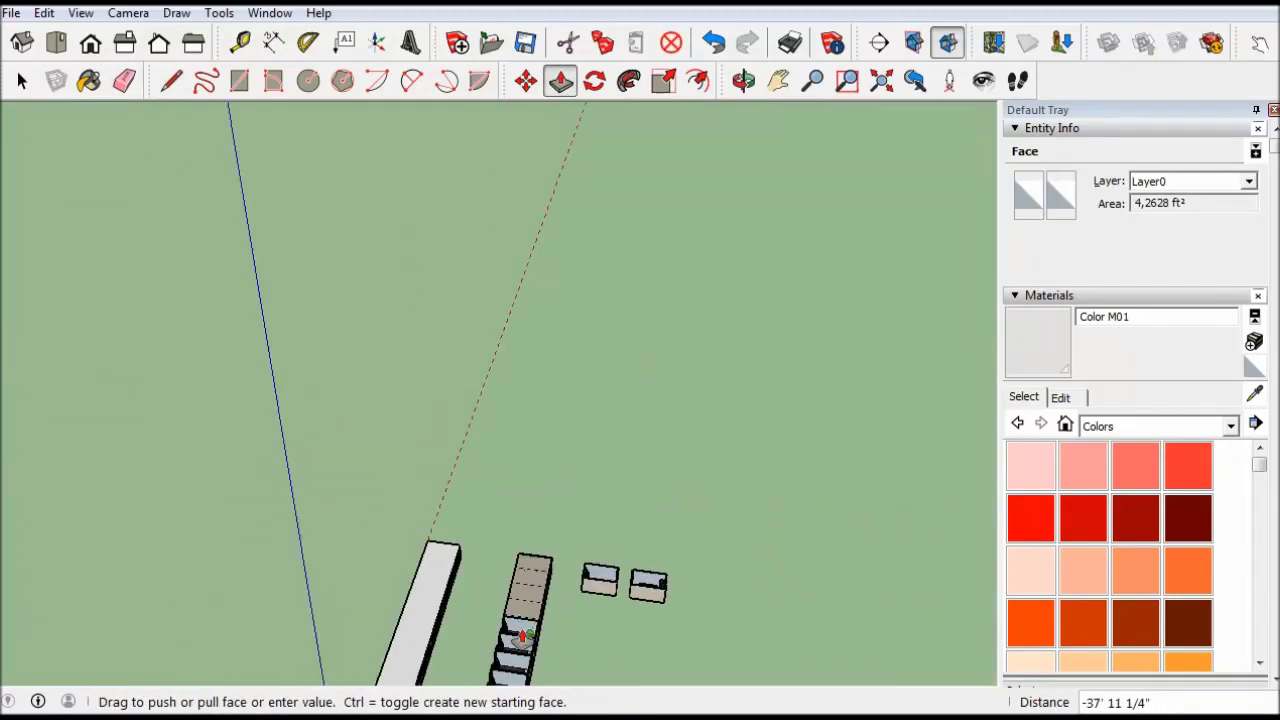
Orbit around the long building to a level view of its upper faces
middle_click_drag(577, 511, 563, 603)
scroll(646, 591, "up", 4)
scroll(515, 440, "up", 3)
middle_click_drag(515, 440, 608, 523)
scroll(791, 617, "down", 5)
middle_click_drag(791, 617, 808, 626)
scroll(770, 597, "up", 2)
scroll(770, 597, "down", 3)
mouse_move(646, 608)
middle_mouse_down()
mouse_move(586, 480)
mouse_move(514, 114)
mouse_move(544, 449)
middle_mouse_up()
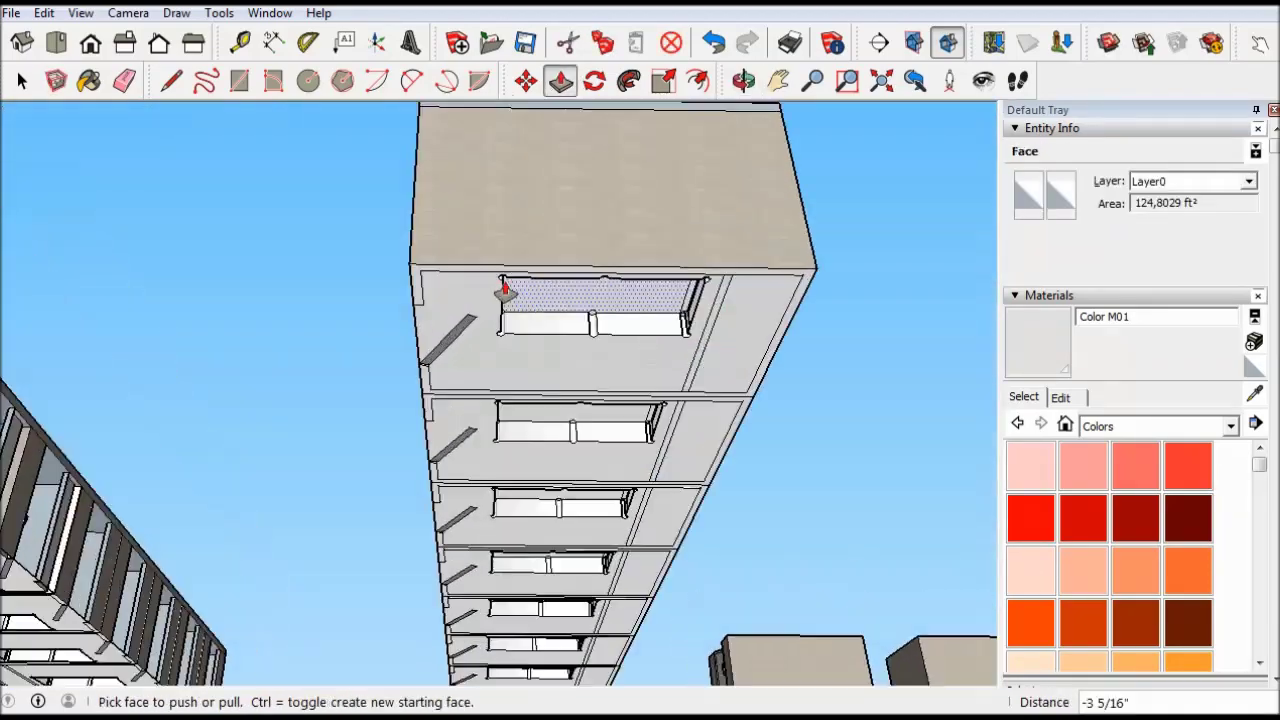
key("p")
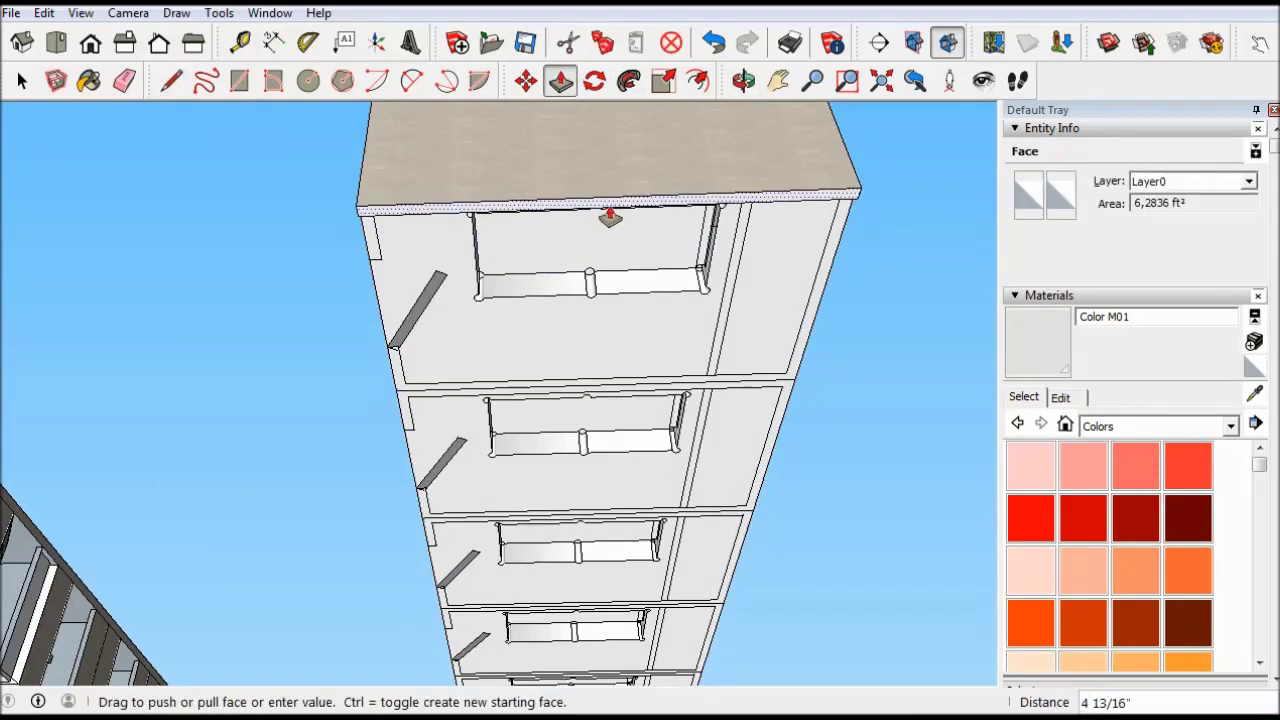
key("e")
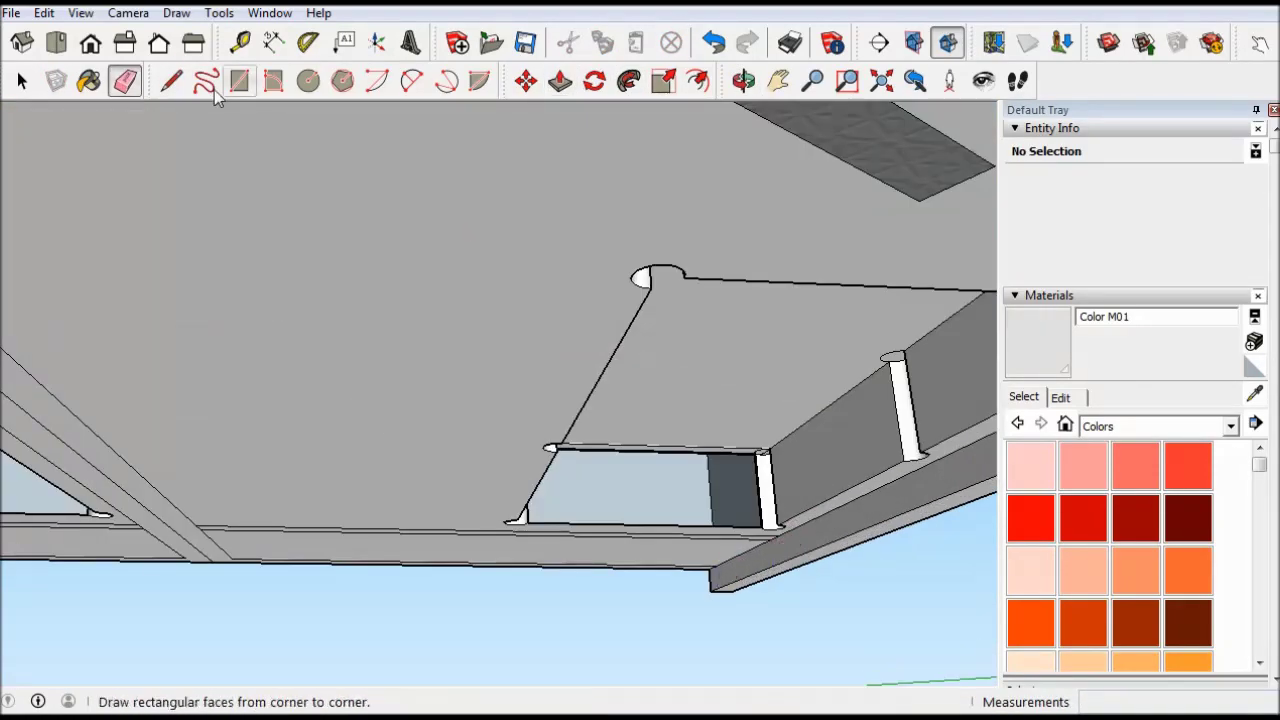
key("l")
mouse_move(770, 470)
middle_mouse_down()
mouse_move(808, 557)
mouse_move(357, 503)
mouse_move(569, 526)
mouse_move(600, 400)
middle_mouse_up()
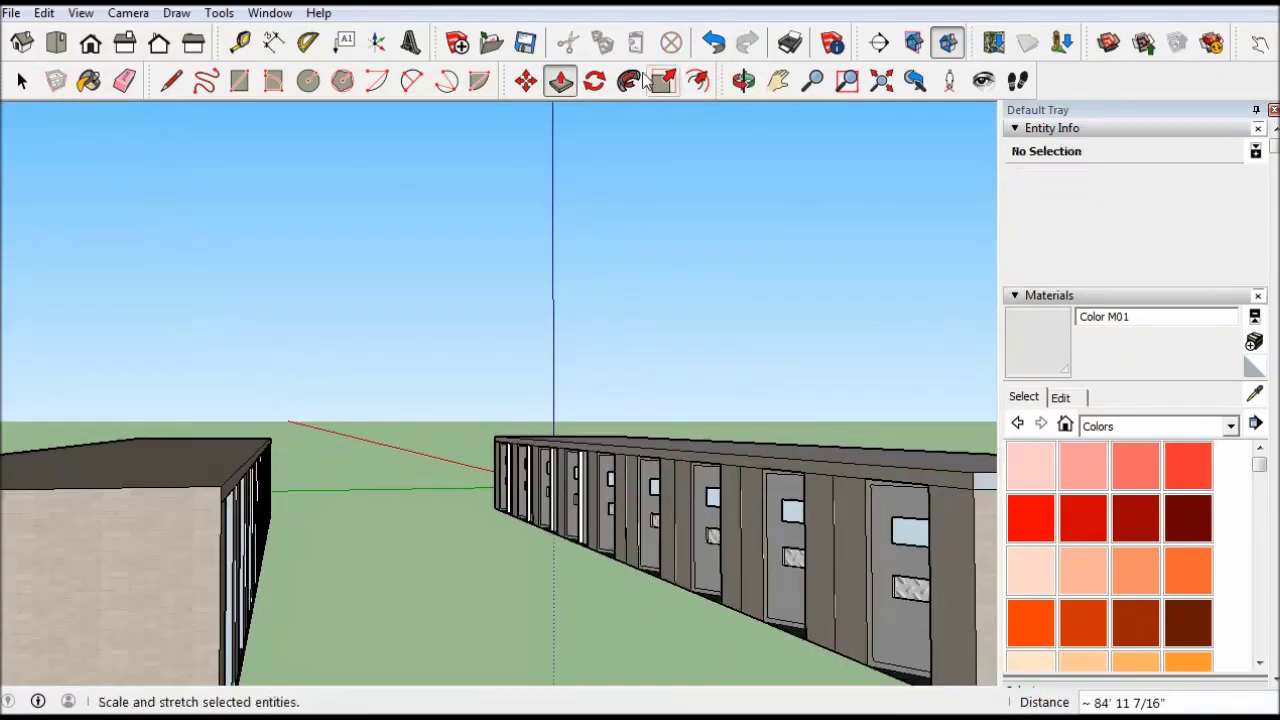
Box-select the middle building to inspect it, then clear the selection
middle_click_drag(400, 500, 77, 566, "shift")
scroll(626, 529, "up", 5)
mouse_move(666, 526)
middle_mouse_down()
mouse_move(409, 602)
mouse_move(450, 650)
mouse_move(497, 638)
middle_mouse_up()
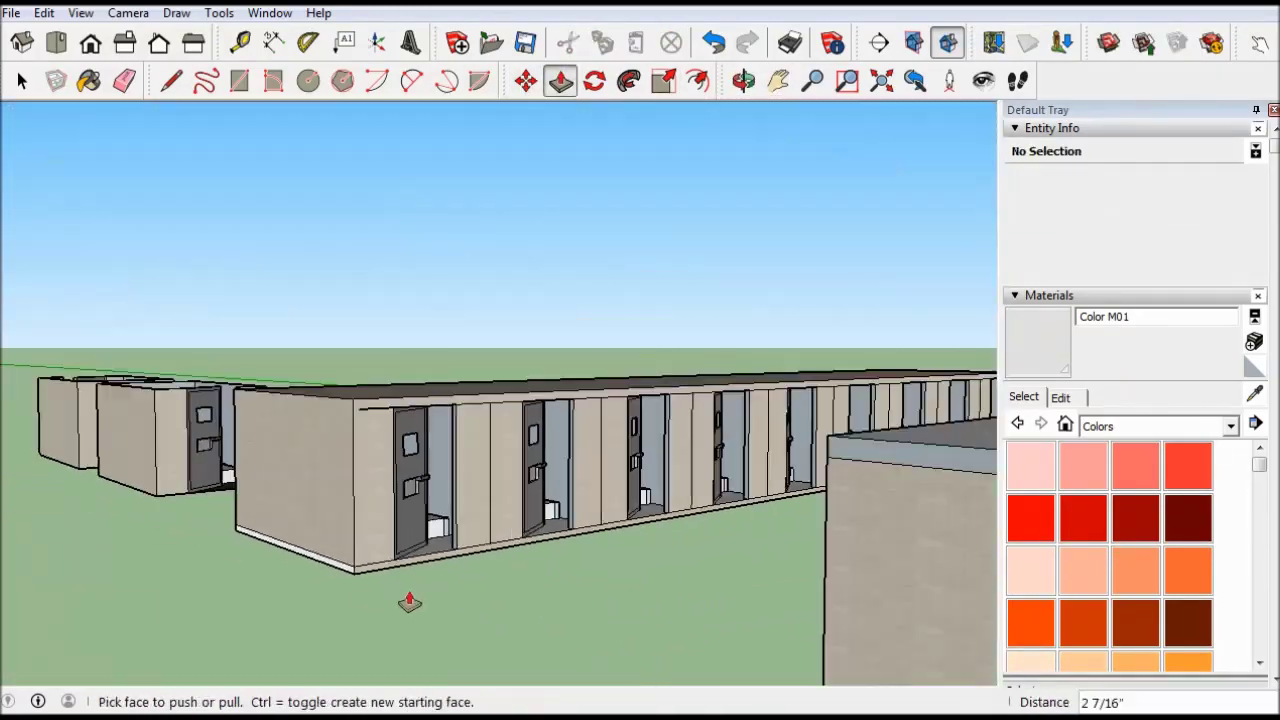
key("space")
left_click_drag(350, 177, 522, 690)
mouse_move(522, 690)
middle_mouse_down()
mouse_move(543, 490)
mouse_move(480, 300)
middle_mouse_up()
left_click(309, 267)
Draw a ground line from the building corner beside the cell block
key("l")
mouse_move(527, 432)
middle_mouse_down()
mouse_move(507, 591)
mouse_move(975, 360)
middle_mouse_up()
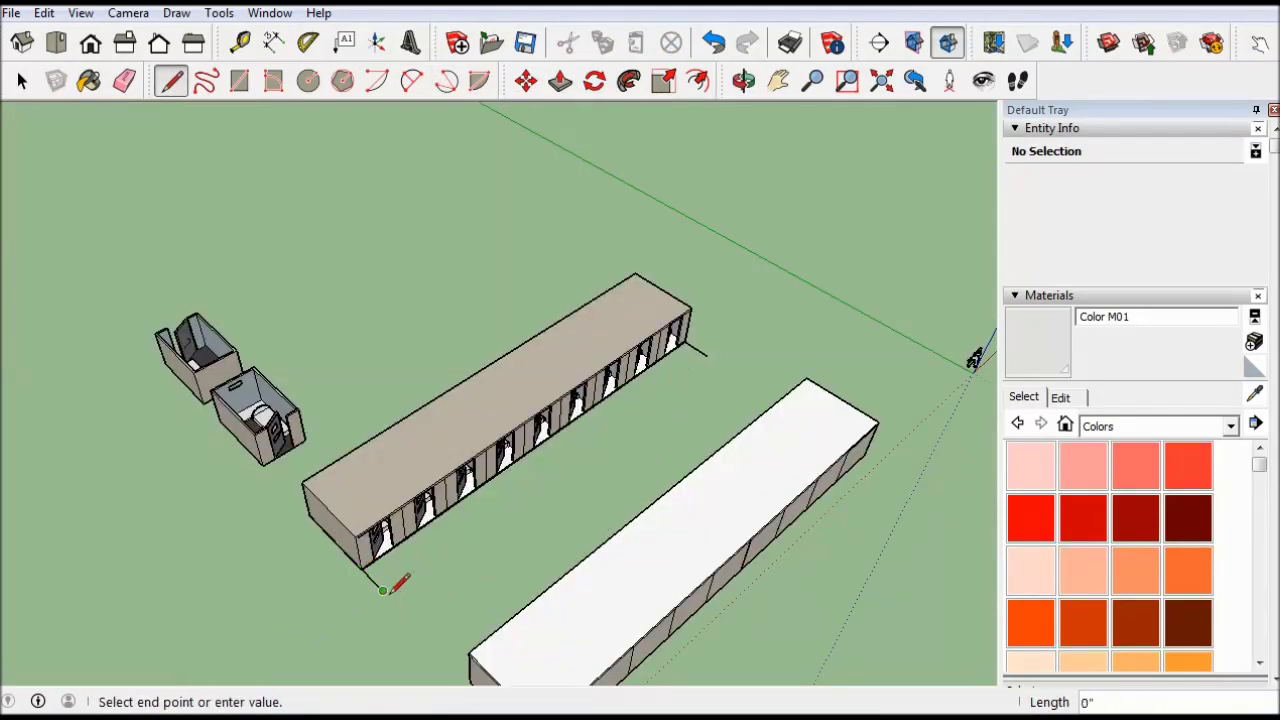
middle_click_drag(484, 538, 383, 629)
scroll(650, 570, "up", 5)
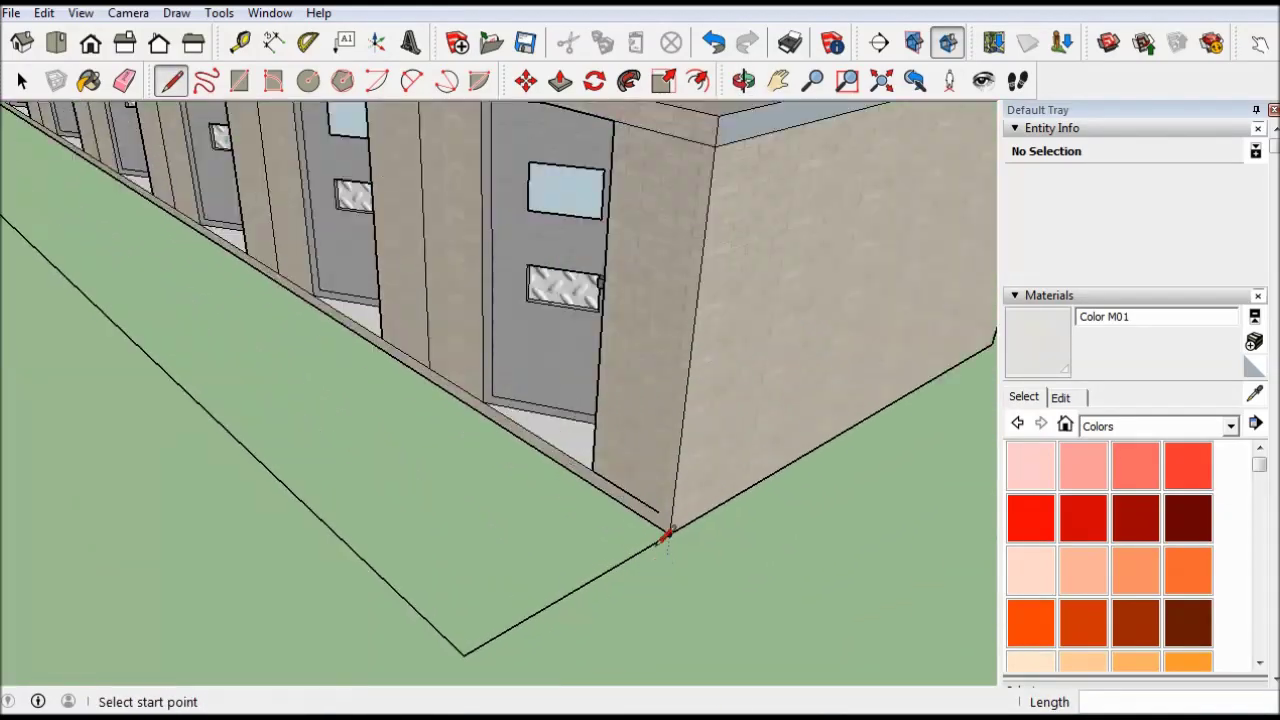
left_click(567, 490)
left_click(518, 481)
scroll(520, 423, "up", 5)
middle_click_drag(520, 423, 560, 460)
scroll(343, 403, "down", 10)
scroll(240, 556, "up", 3)
scroll(235, 560, "up", 3)
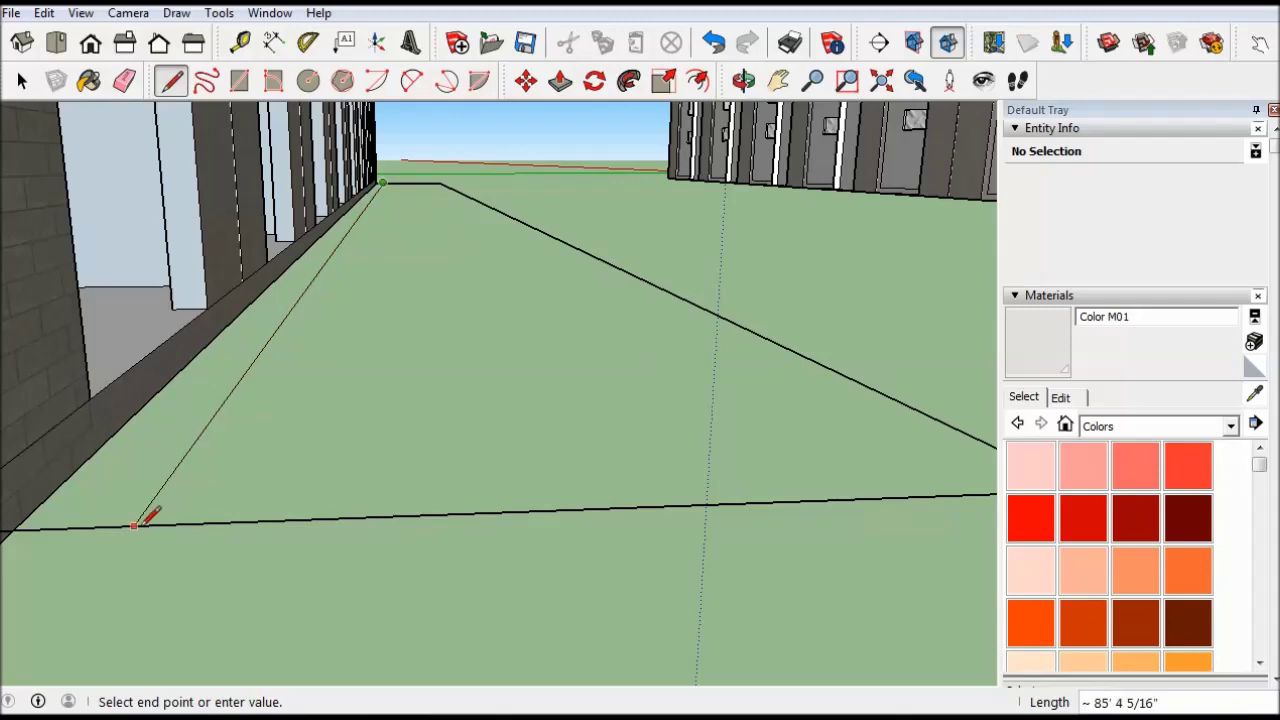
middle_click_drag(229, 376, 314, 157)
Draw the grey walkway rectangle along the cell fronts from the building corner
key("e")
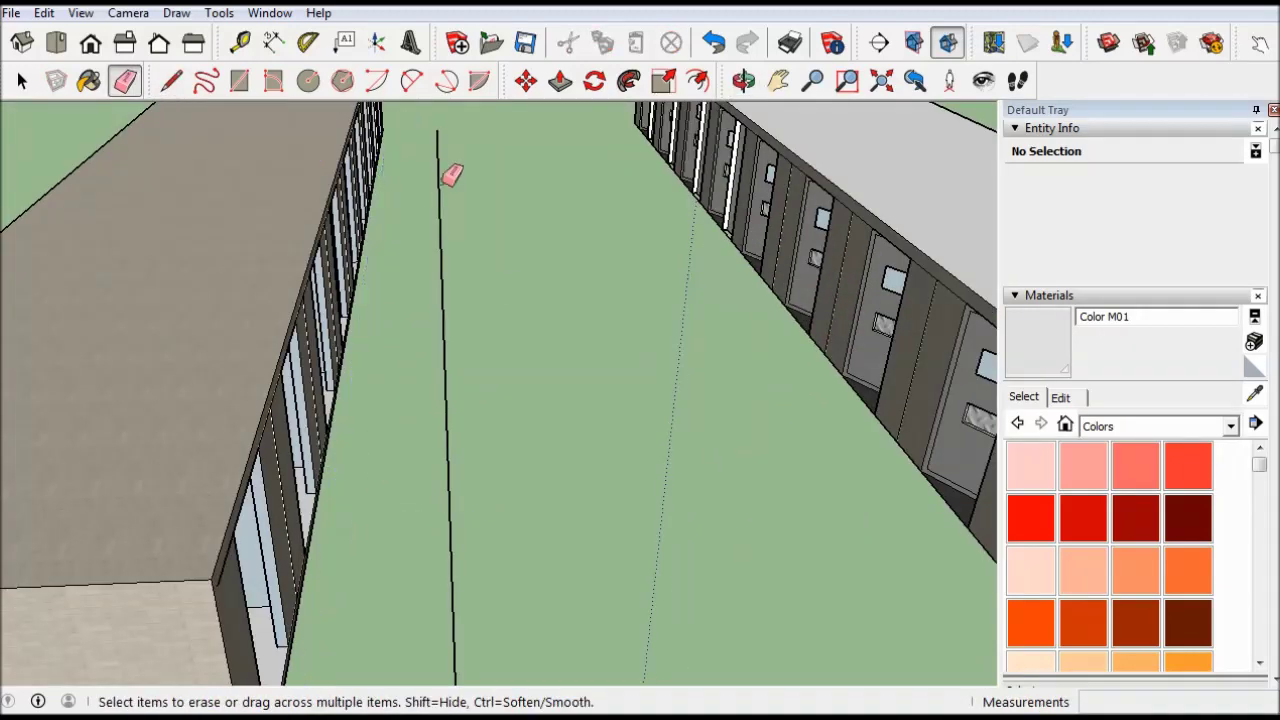
scroll(634, 129, "down", 10)
key("r")
scroll(333, 660, "up", 10)
scroll(333, 660, "down", 5)
middle_click_drag(333, 660, 543, 437)
left_click(648, 440)
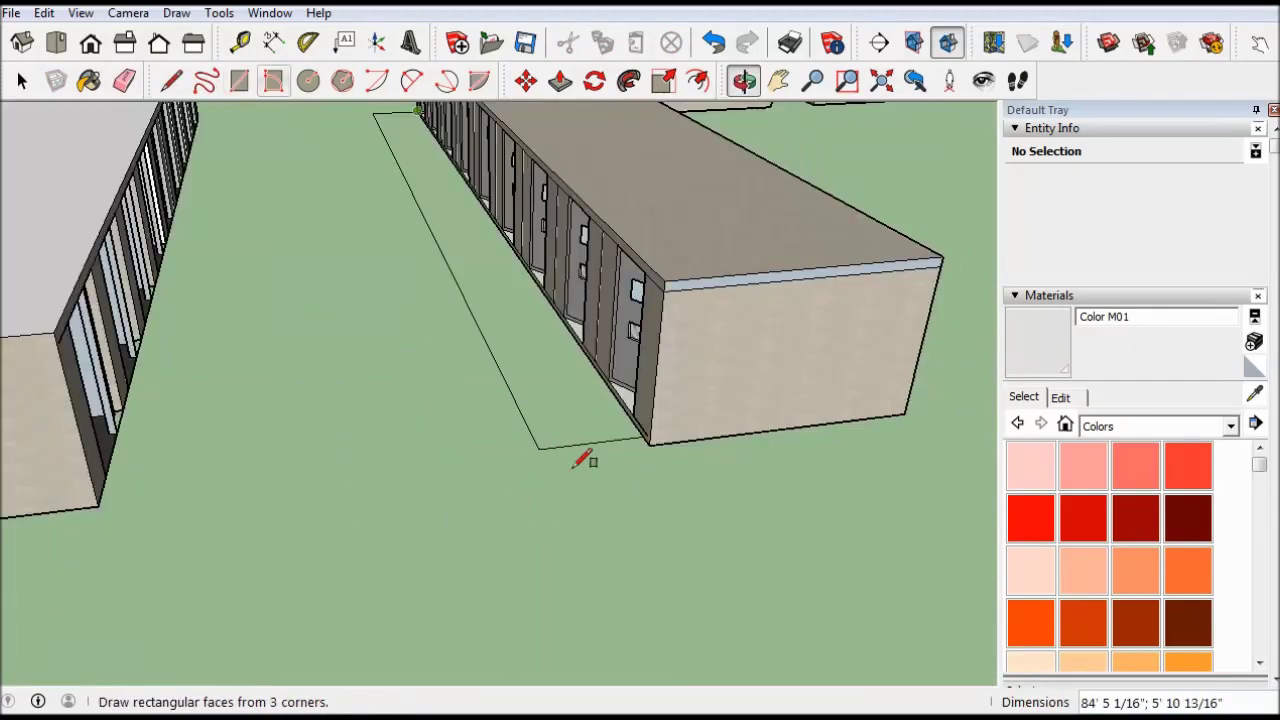
scroll(585, 450, "up", 5)
left_click(352, 510)
scroll(352, 510, "down", 5)
middle_click_drag(400, 400, 400, 250)
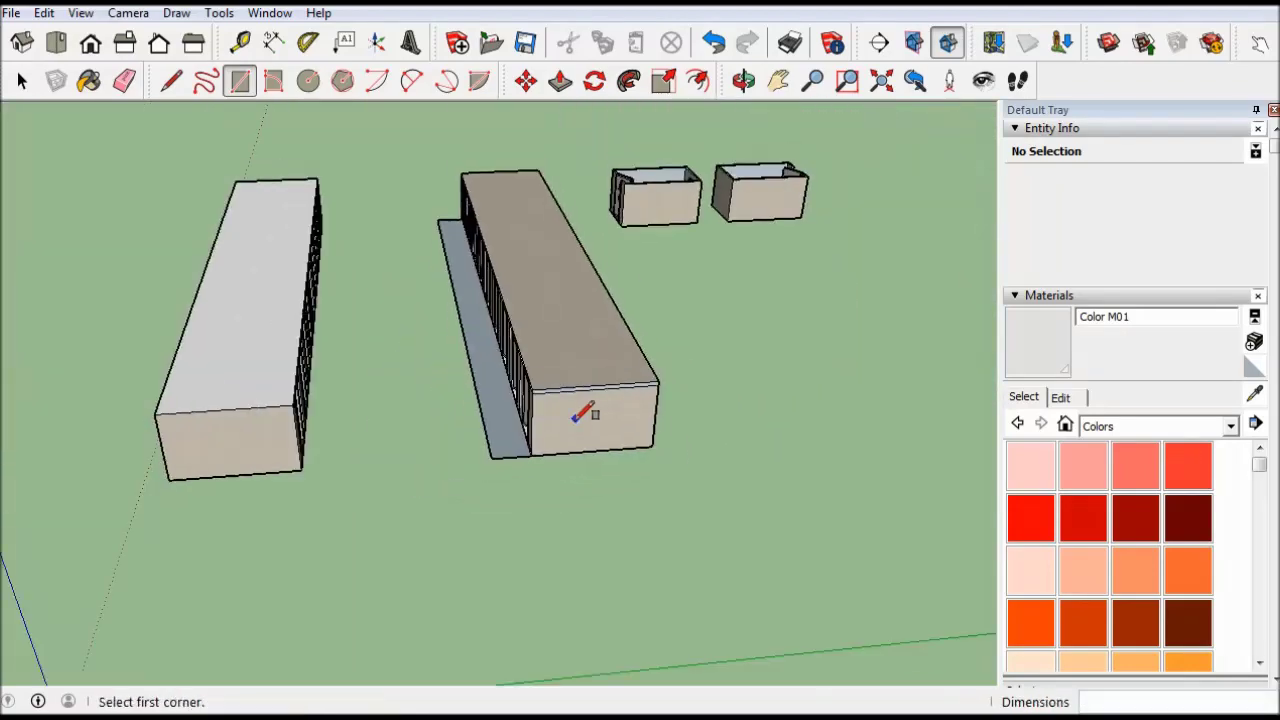
Move-copy the cell block and its walkway on top of itself as a second storey
left_click(21, 80)
left_click_drag(642, 580, 642, 580)
middle_click_drag(642, 580, 600, 466)
key("m")
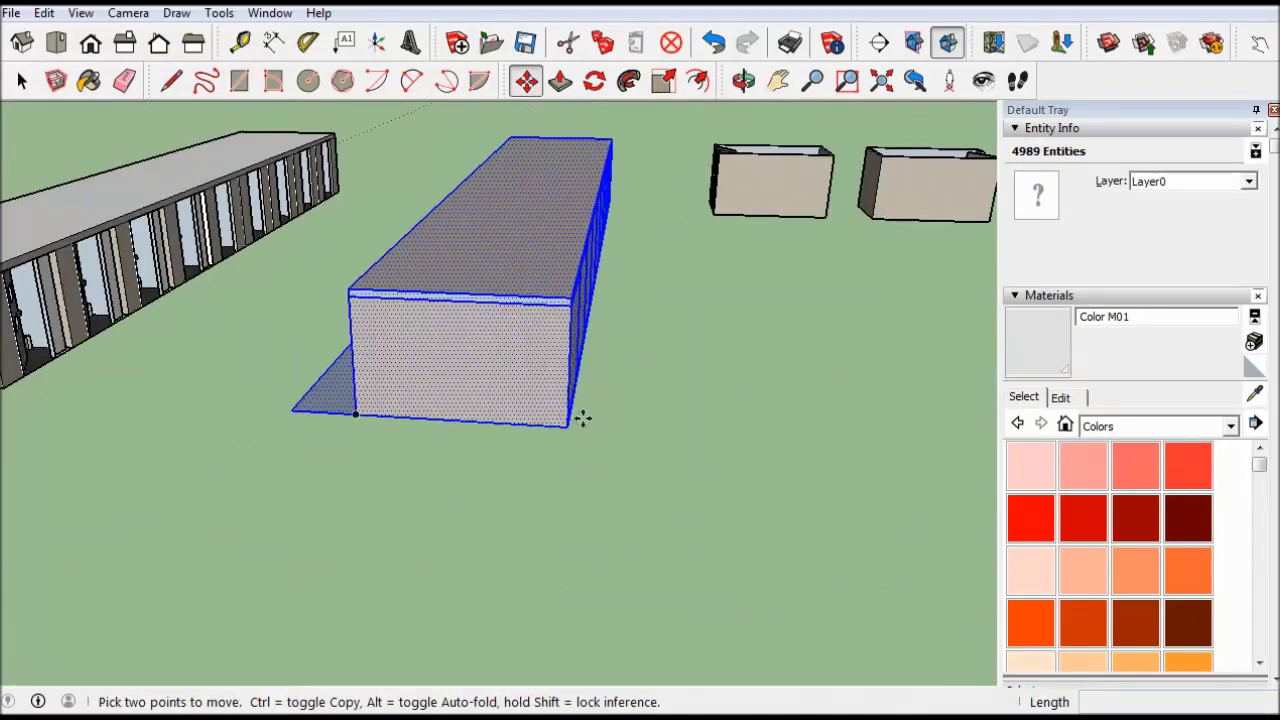
left_click(586, 409)
left_click(563, 286)
mouse_move(563, 286)
middle_mouse_down()
mouse_move(600, 508)
mouse_move(321, 418)
middle_mouse_up()
key("space")
scroll(321, 418, "down", 5)
Draw the courtyard slab from the building base, then start a second slab at the front
key("l")
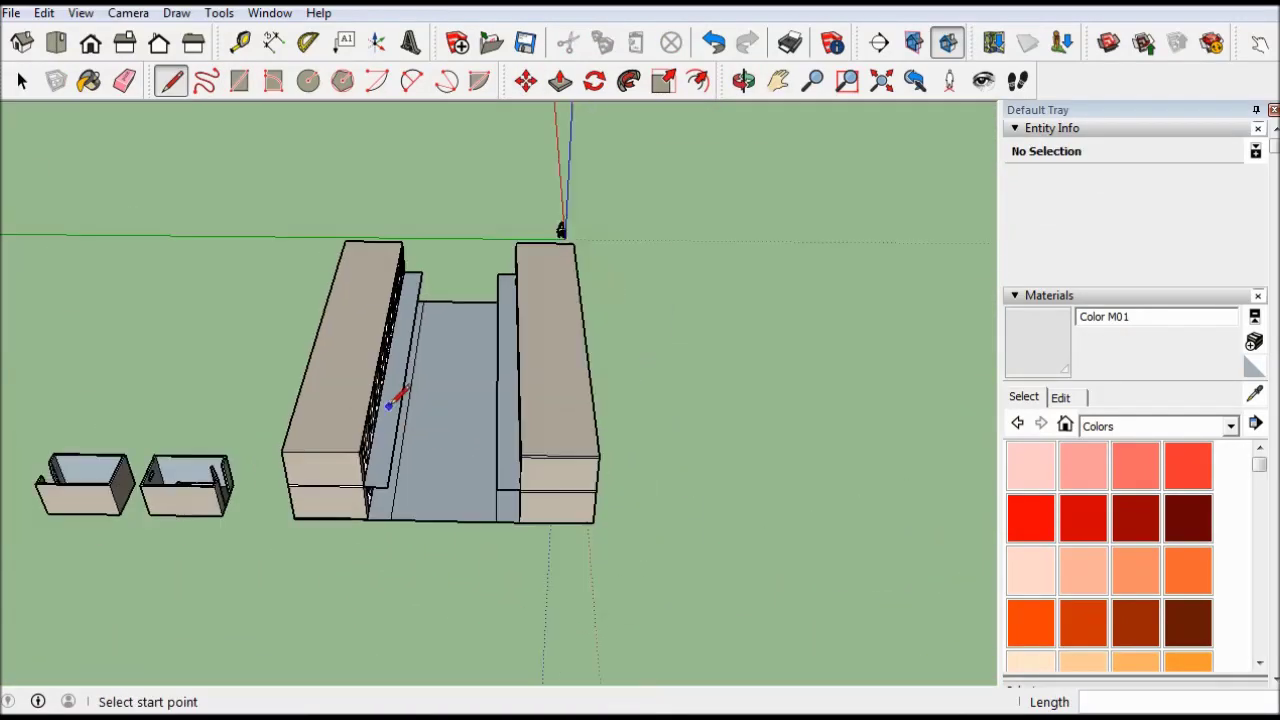
left_click(388, 515)
middle_click_drag(440, 500, 383, 680)
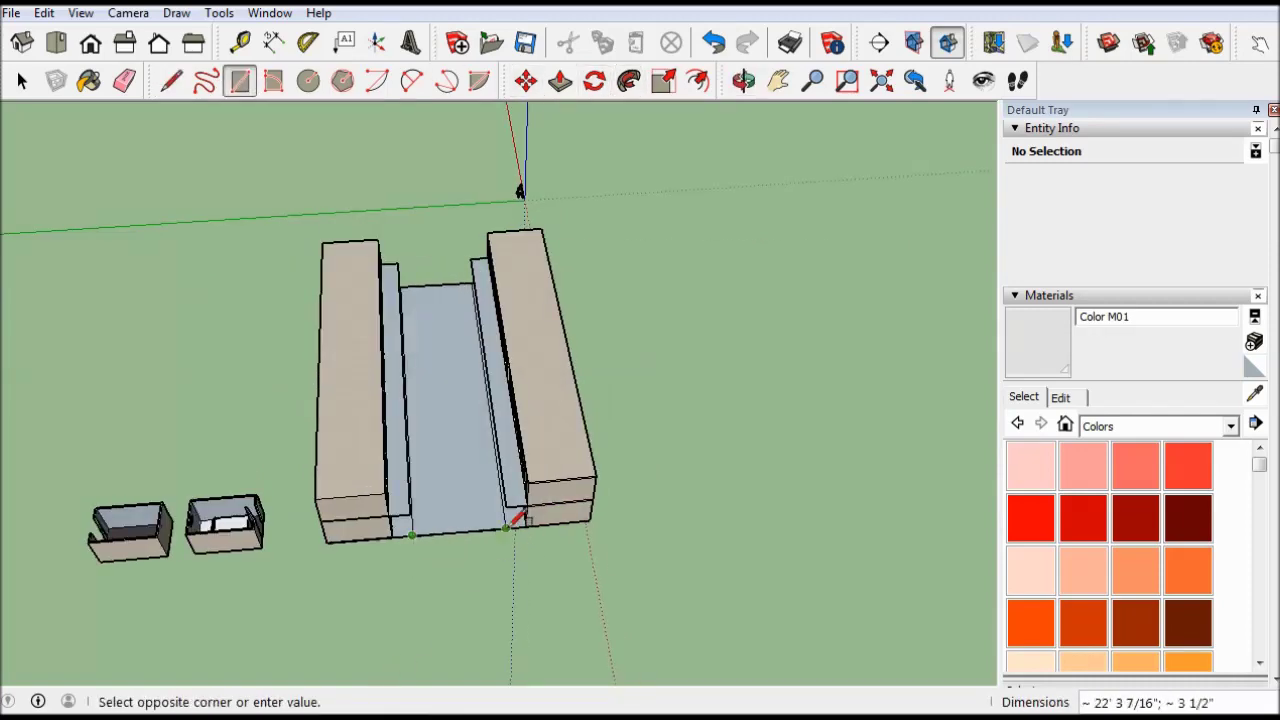
left_click(514, 684)
mouse_move(514, 684)
middle_mouse_down()
mouse_move(206, 451)
mouse_move(314, 520)
middle_mouse_up()
scroll(448, 498, "up", 2)
left_click(445, 499)
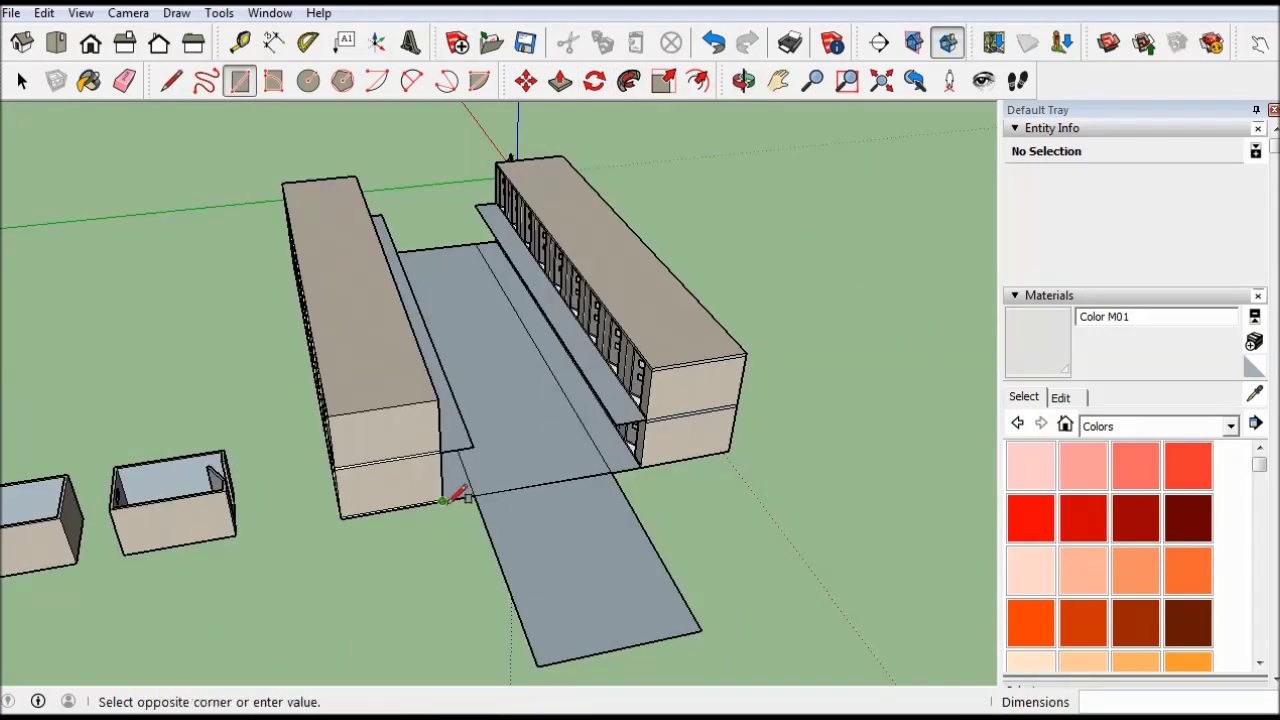
middle_click_drag(733, 574, 644, 573)
scroll(256, 395, "up", 3)
mouse_move(563, 502)
middle_mouse_down()
mouse_move(256, 395)
mouse_move(380, 400)
mouse_move(529, 363)
middle_mouse_up()
Line the sloped wedge from the left block's walkway edge down to the slab, closing its faces
left_click(171, 80)
left_click(424, 320)
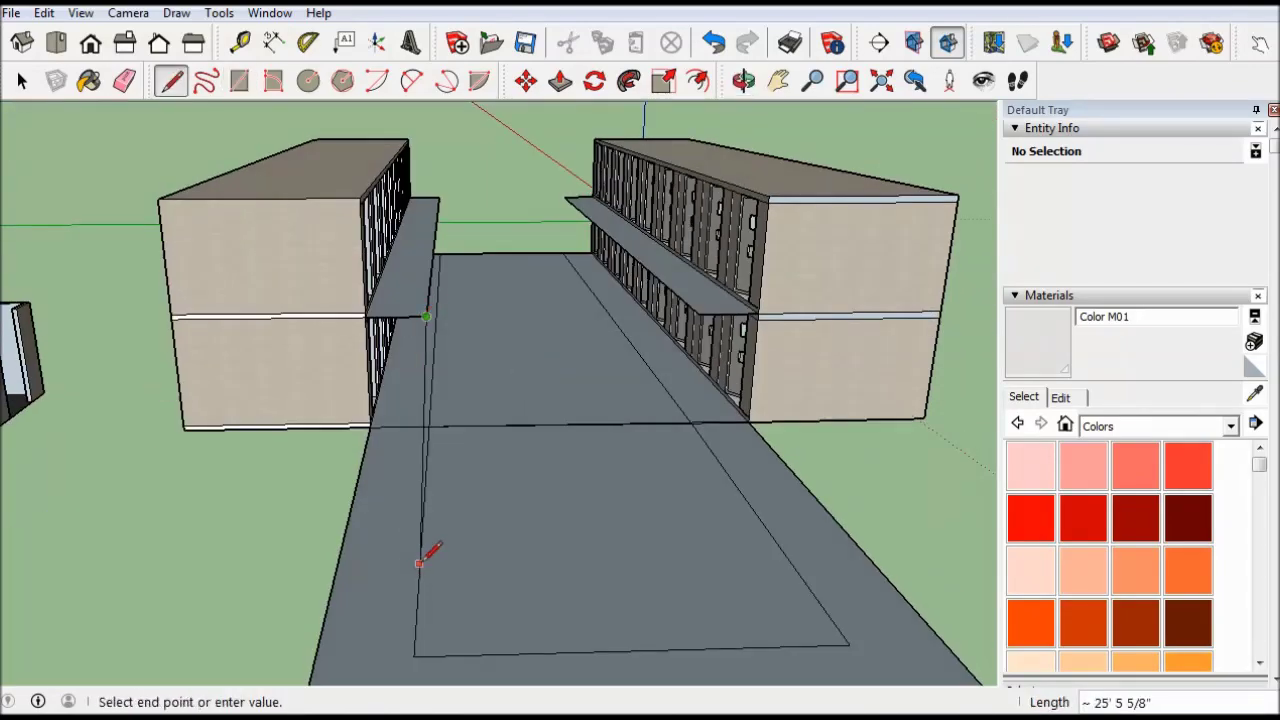
scroll(423, 551, "up", 3)
left_click(401, 420)
left_click(273, 665)
middle_click_drag(273, 665, 617, 585)
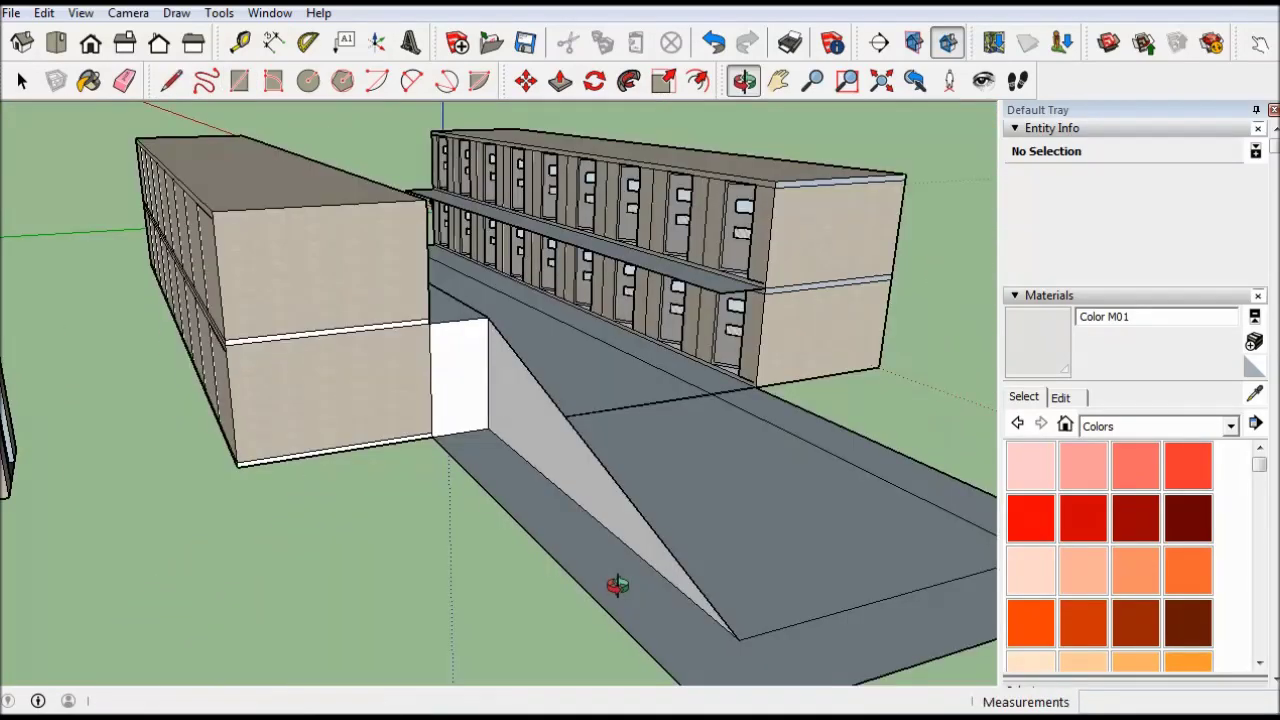
left_click(658, 662)
mouse_move(694, 620)
middle_mouse_down()
mouse_move(317, 509)
mouse_move(440, 500)
middle_mouse_up()
left_click(388, 583)
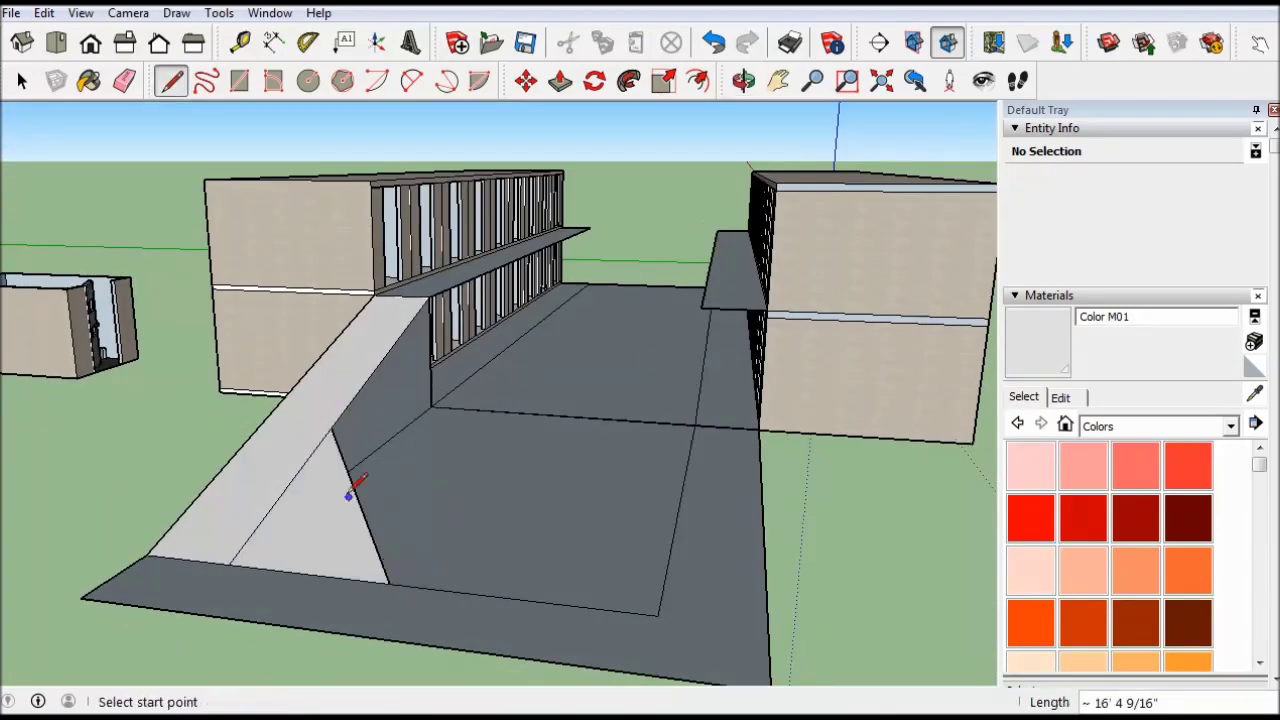
Undo the stray line ending at the edge midpoint and cancel the line in progress
left_click(307, 566)
mouse_move(307, 566)
middle_mouse_down()
mouse_move(737, 597)
mouse_move(386, 480)
mouse_move(519, 502)
mouse_move(320, 286)
mouse_move(321, 211)
middle_mouse_up()
key("ctrl+z")
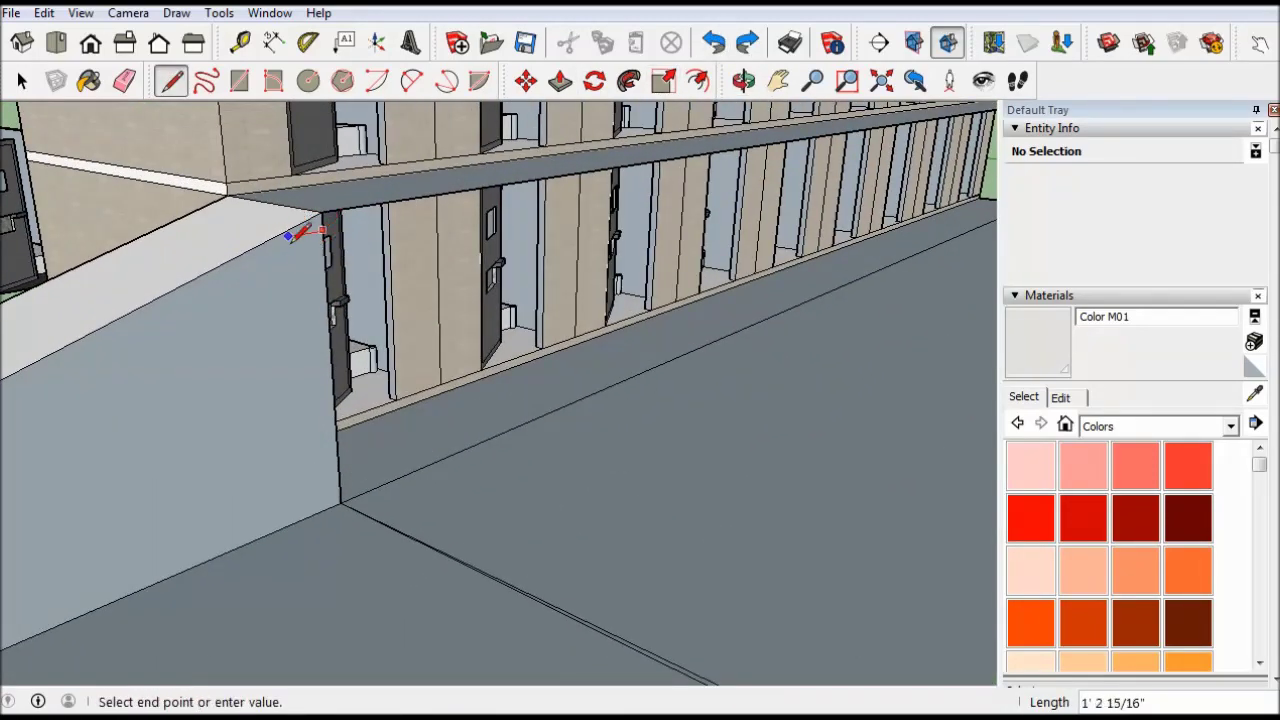
key("ctrl+z")
middle_click_drag(229, 240, 302, 196)
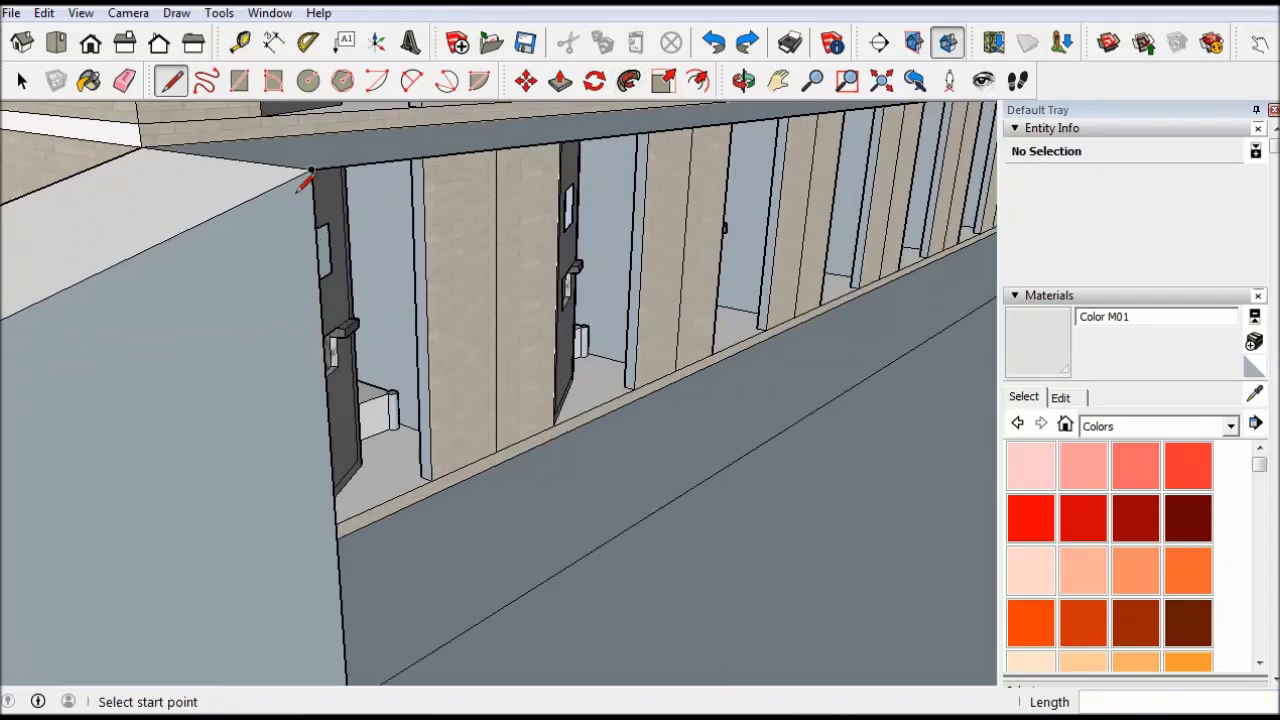
type("1")
Trace the zig-zag stair outline from the wedge top down its side face toward the slab
left_click(298, 196)
scroll(280, 200, "up", 2)
scroll(428, 190, "up", 3)
key("Escape")
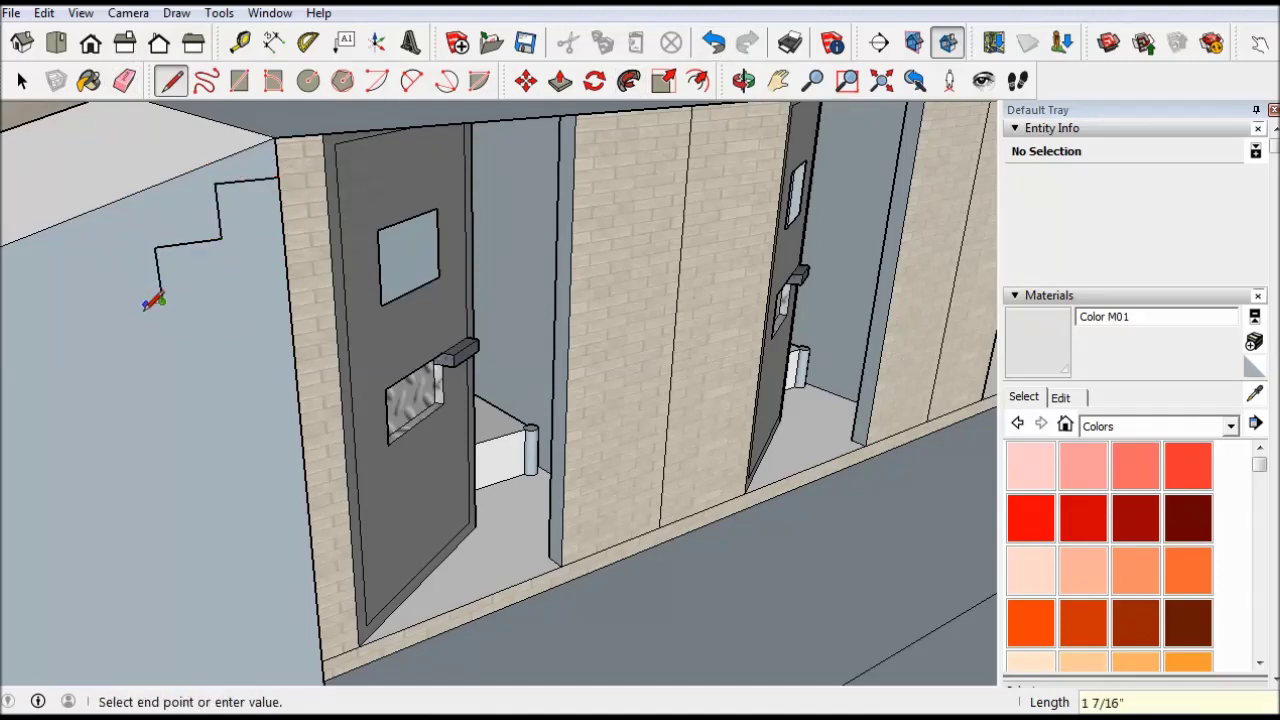
mouse_move(102, 375)
middle_mouse_down()
mouse_move(280, 329)
mouse_move(413, 392)
middle_mouse_up()
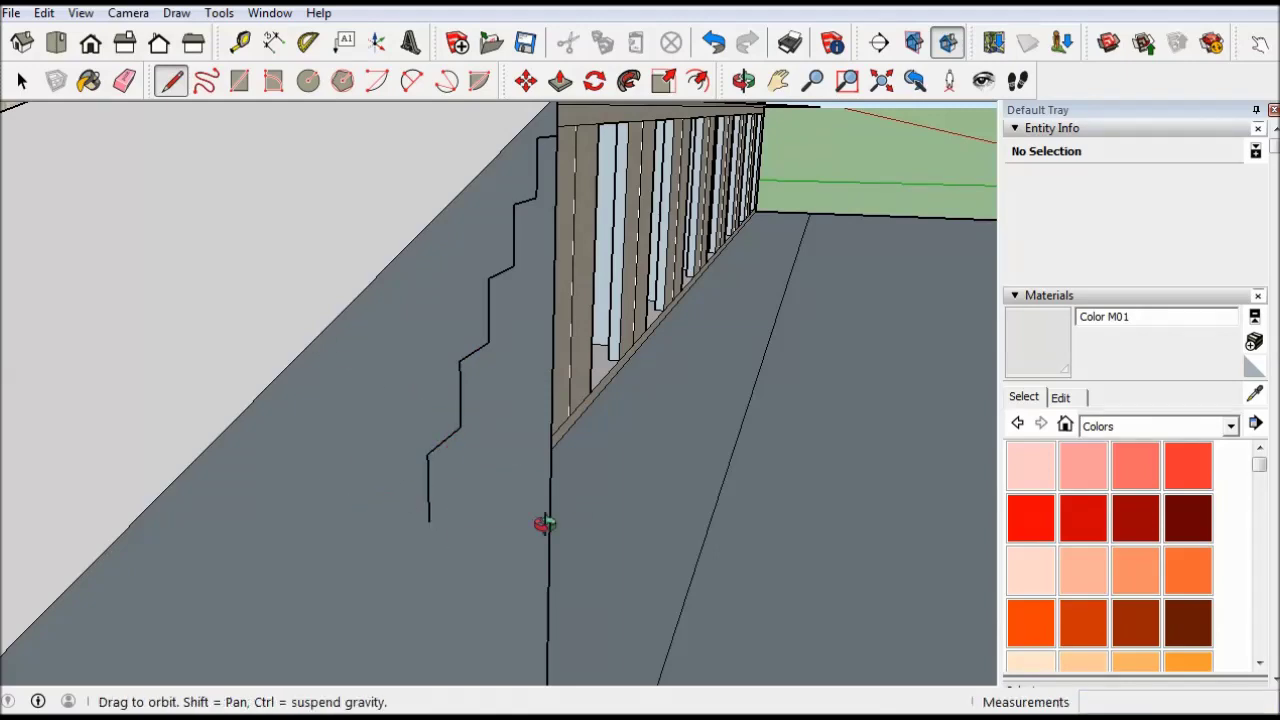
middle_click_drag(543, 524, 337, 449)
scroll(240, 415, "up", 3)
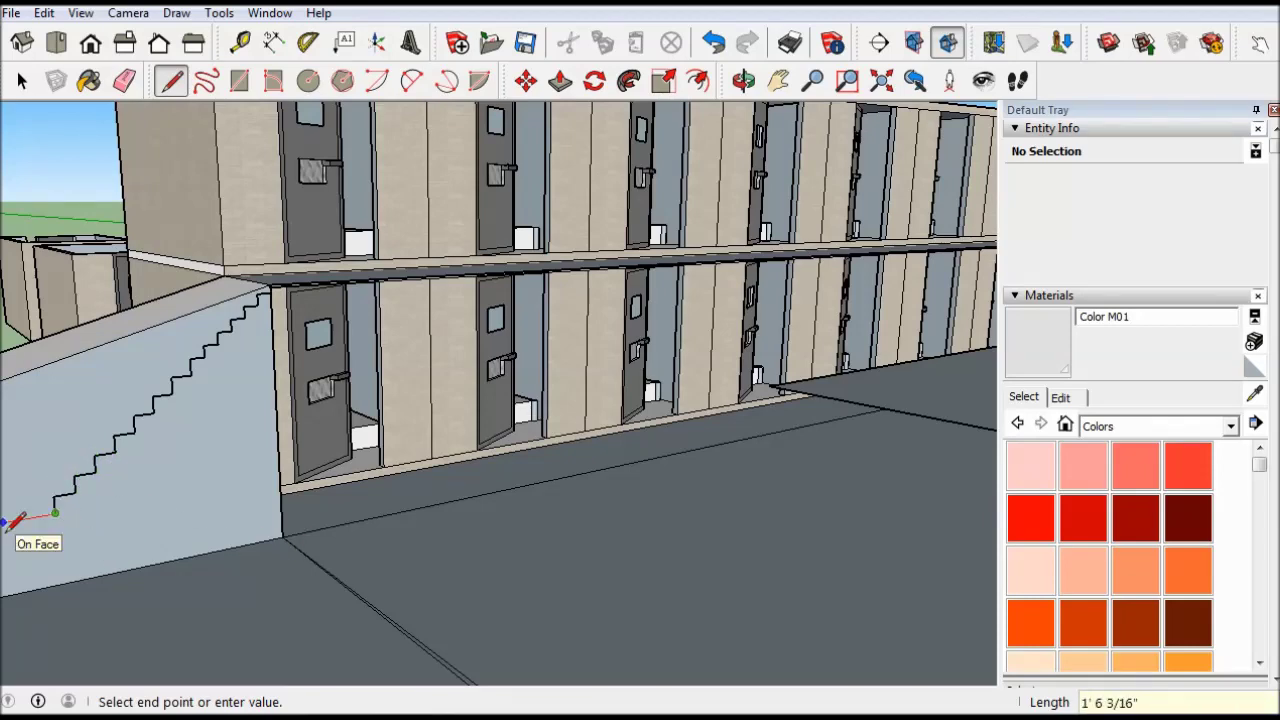
middle_click_drag(8, 524, 142, 516)
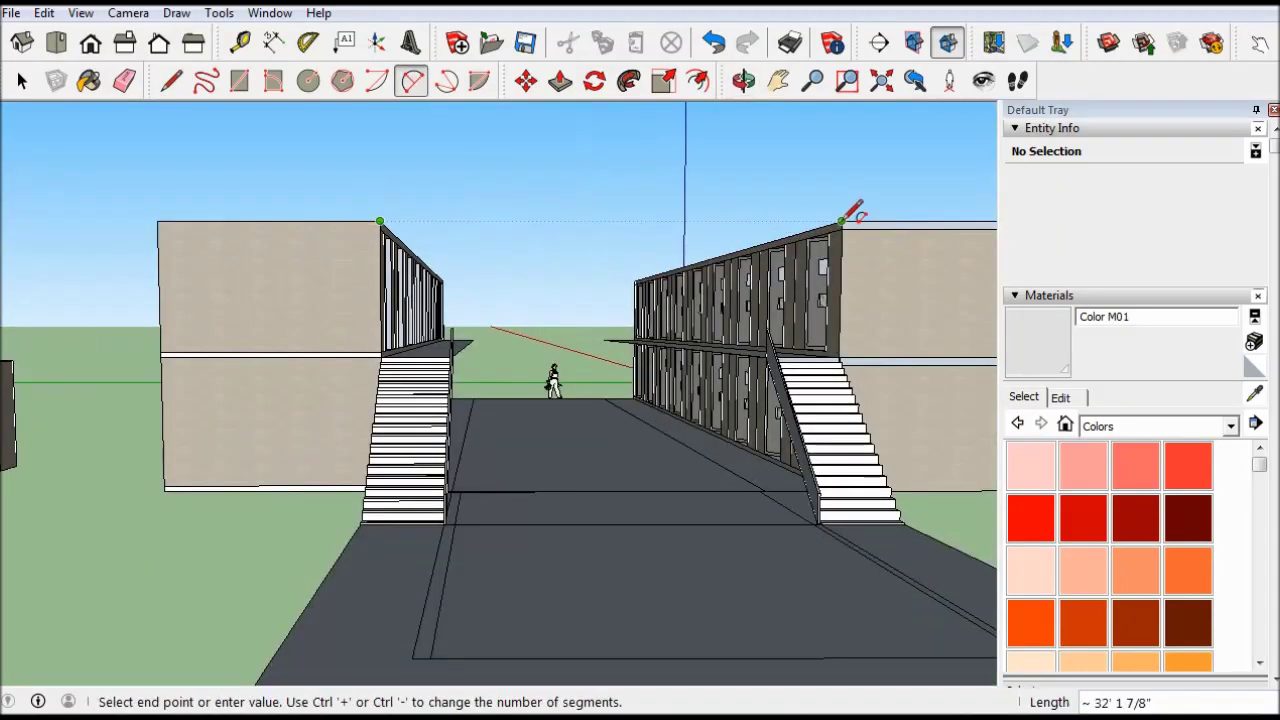
Draw a semicircular arc between the block corners and extrude it along the buildings
left_click(380, 220)
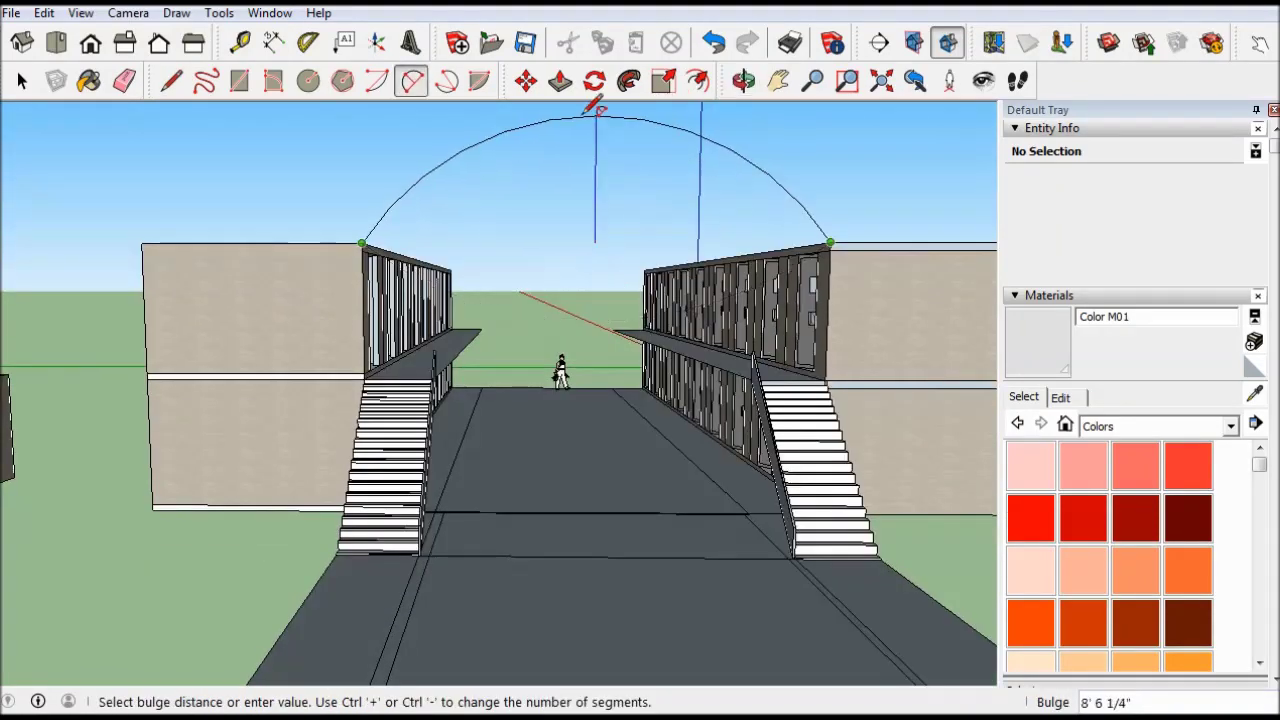
left_click(591, 114)
middle_click_drag(591, 114, 526, 257)
key("l")
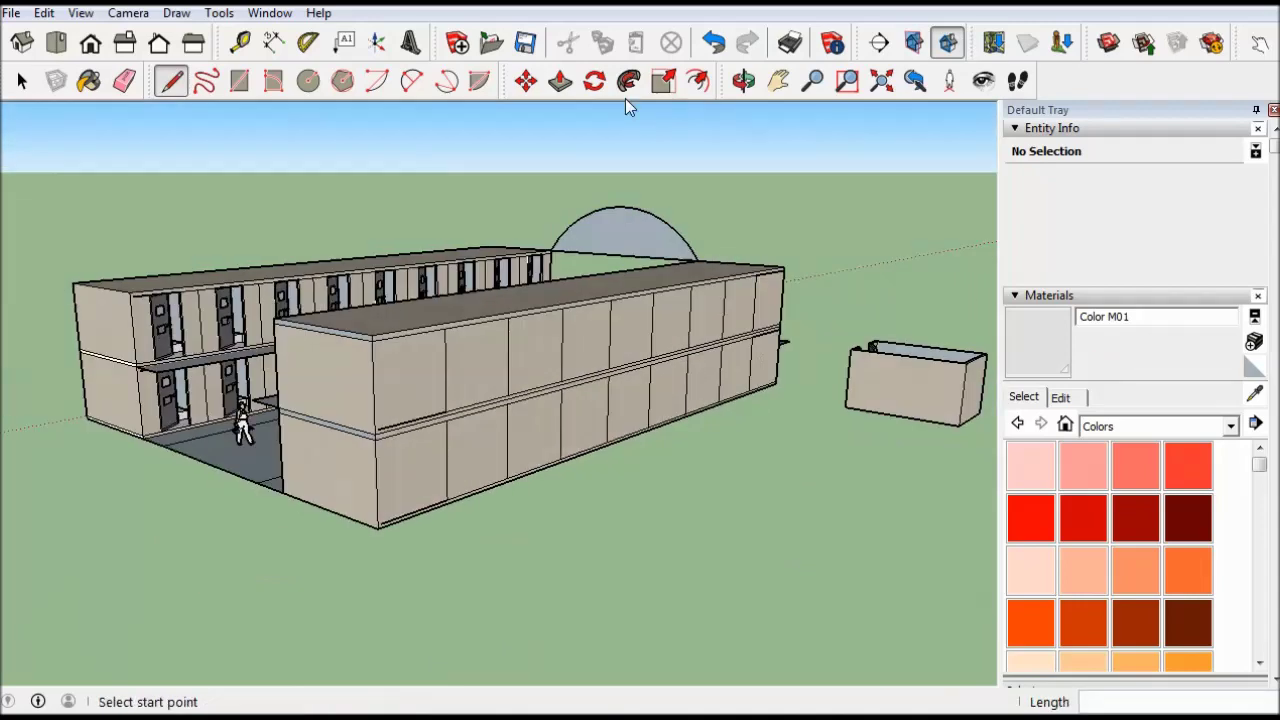
key("p")
left_click(623, 243)
left_click(458, 397)
mouse_move(172, 442)
middle_mouse_down()
mouse_move(391, 429)
mouse_move(366, 600)
middle_mouse_up()
Pick Cinder Block as the current paint material
key("l")
scroll(512, 466, "up", 5)
key("b")
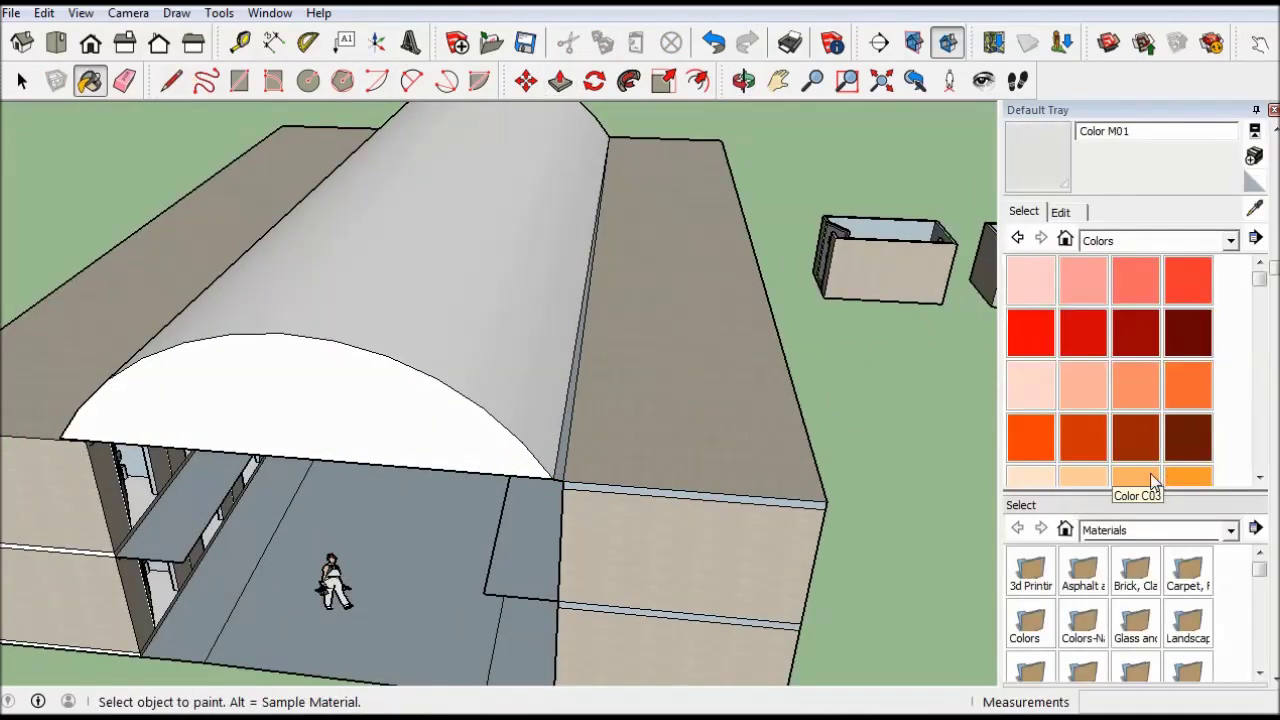
left_click(523, 451, "alt")
scroll(523, 451, "down", 3)
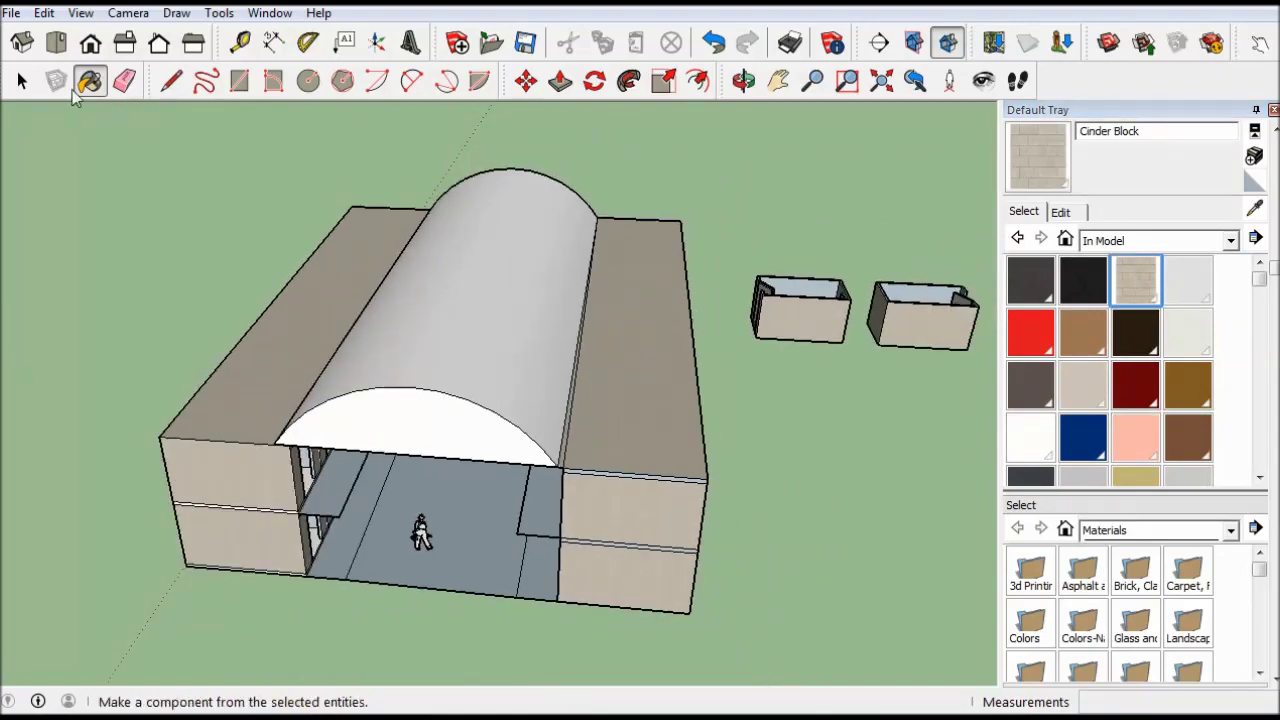
Move-copy the roof arch three times along the cell block
left_click(22, 80)
scroll(470, 324, "up", 5)
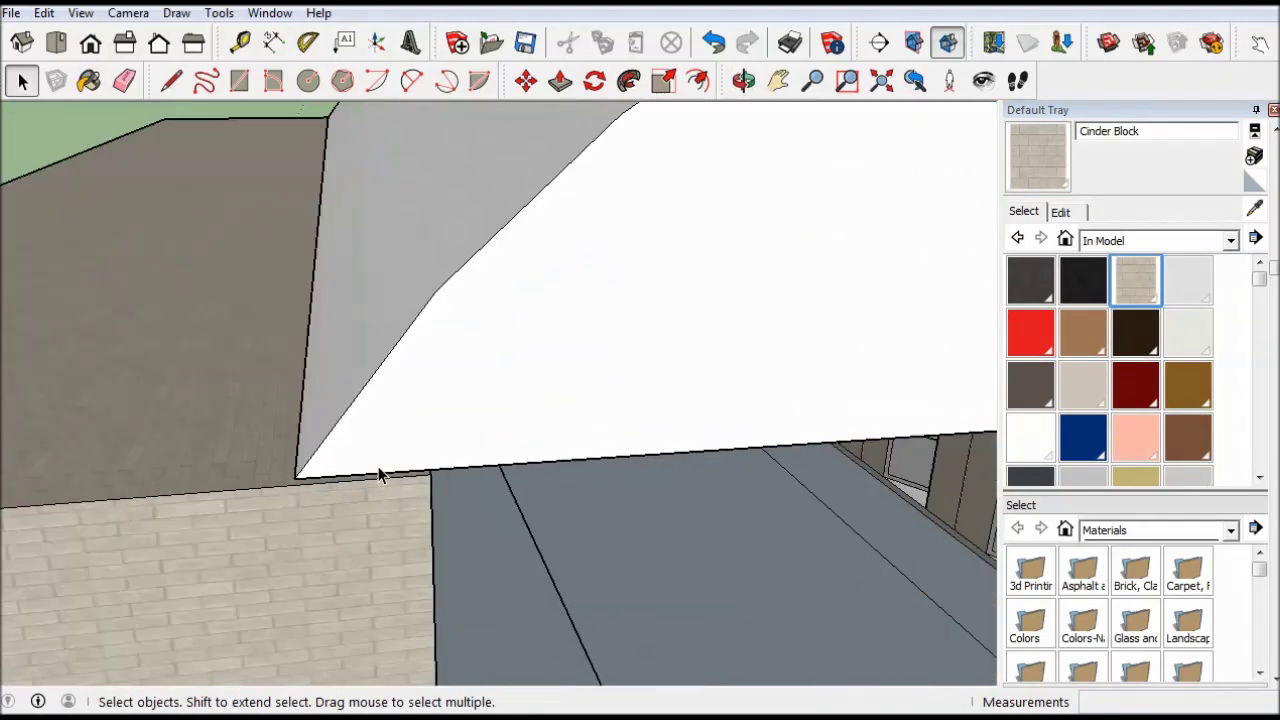
left_click(350, 440)
scroll(371, 408, "down", 5)
middle_click_drag(609, 266, 834, 389)
key("m")
key("ctrl")
left_click(806, 352)
left_click(560, 332)
left_click(571, 334)
scroll(450, 340, "down", 3)
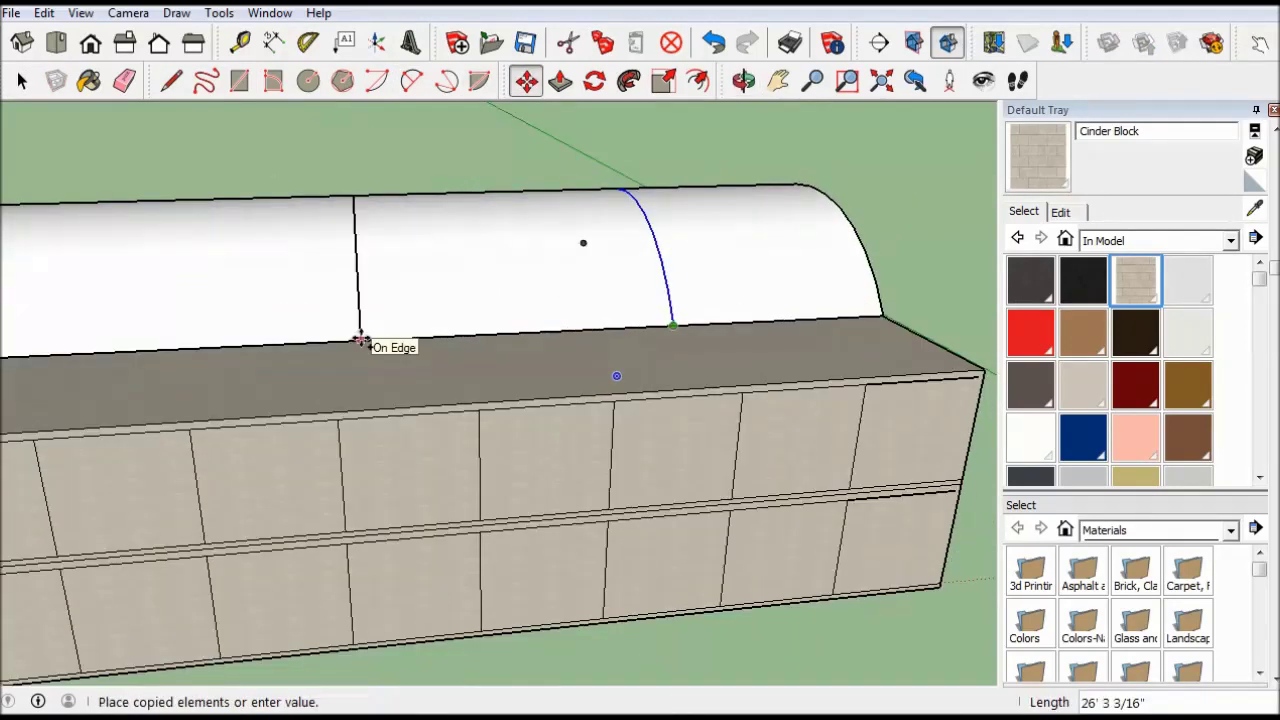
left_click(308, 330)
key("space")
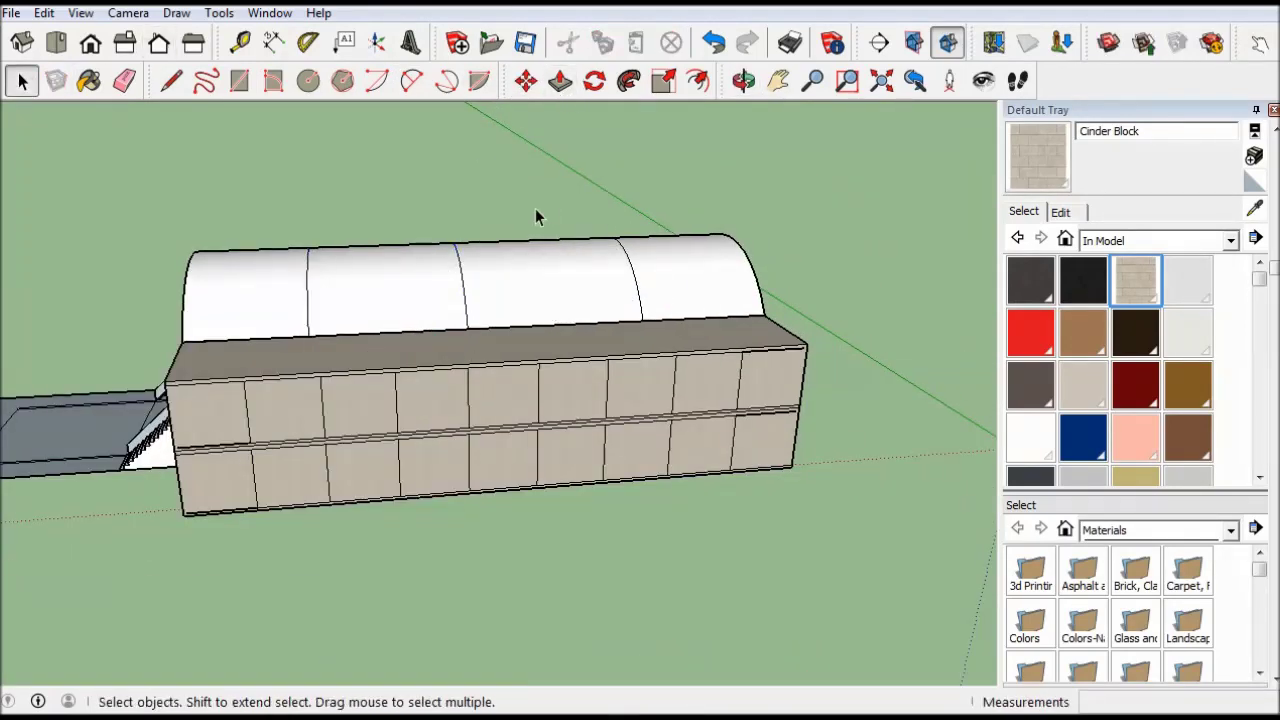
Glaze the two middle arch panels with Glass and Mirrors' Translucent Glass Sky Reflection
left_click(1230, 240)
left_click(1110, 396)
left_click(1240, 332)
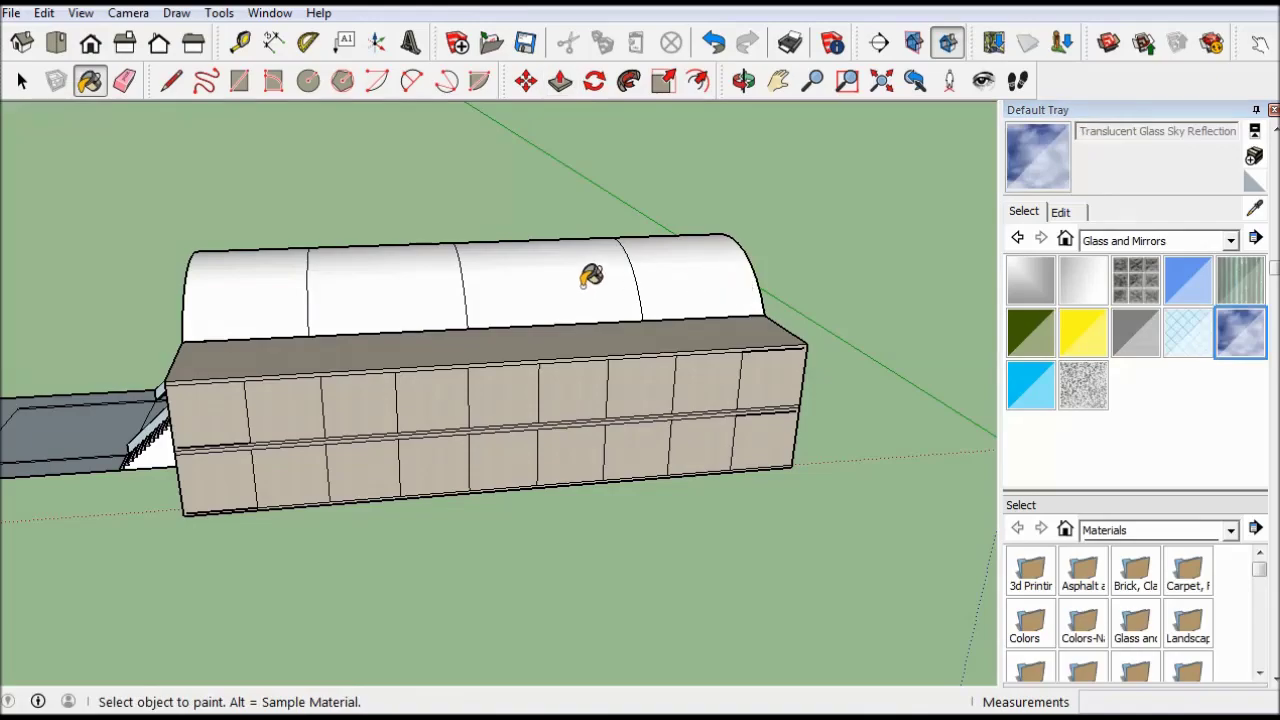
left_click(550, 282)
left_click(390, 285)
mouse_move(503, 290)
middle_mouse_down()
mouse_move(486, 309)
mouse_move(600, 300)
mouse_move(488, 347)
mouse_move(486, 323)
mouse_move(434, 537)
mouse_move(442, 385)
mouse_move(883, 374)
middle_mouse_up()
Switch the paint material back to Cinder Block
key("e")
key("b")
left_click(442, 385, "alt")
scroll(523, 383, "up", 5)
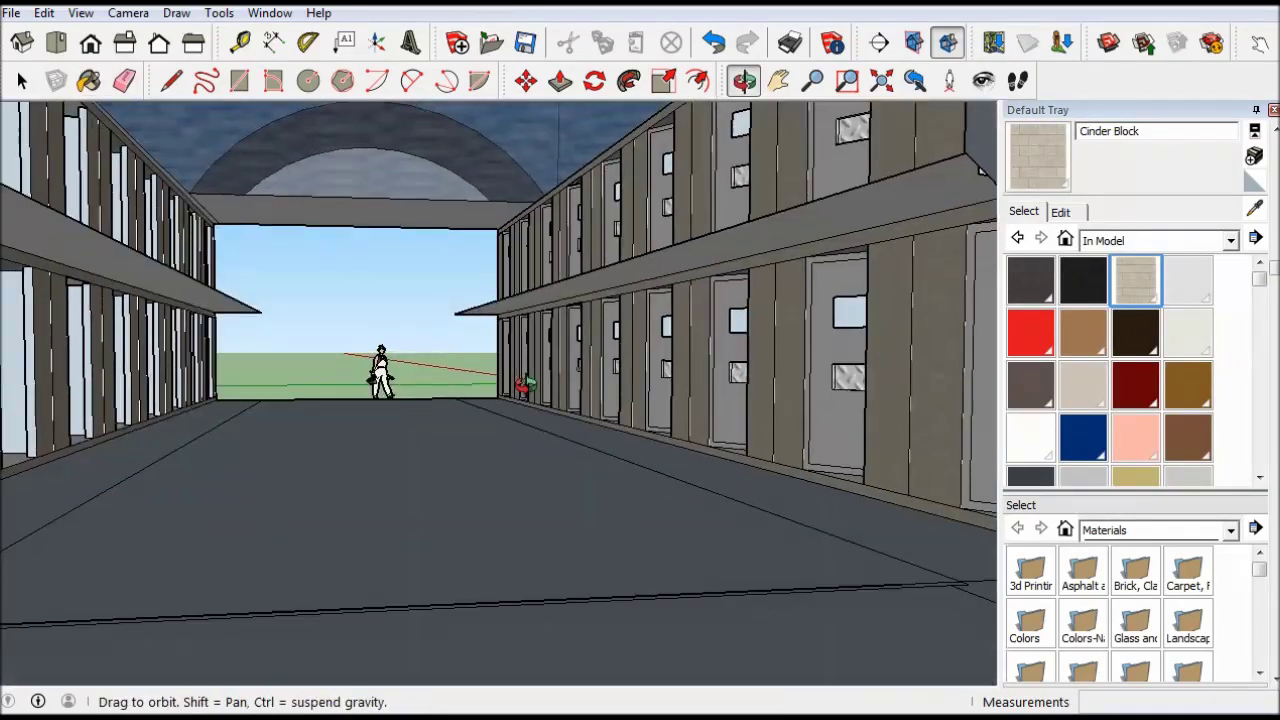
Delete the blue arched ceiling, then undo to restore it
scroll(510, 380, "up", 3)
key("m")
key("e")
key("Delete")
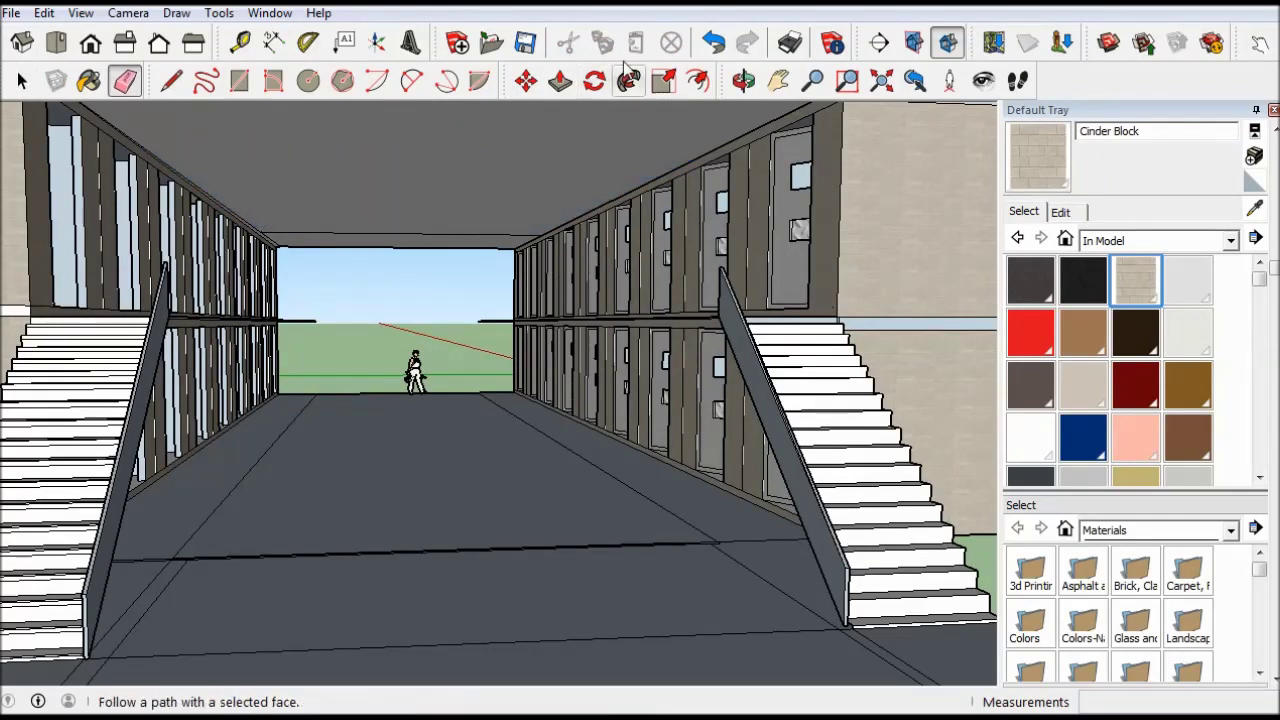
key("ctrl+z")
Push/Pull the inner walkway ledge farther out
mouse_move(406, 238)
middle_mouse_down()
mouse_move(403, 157)
mouse_move(283, 251)
mouse_move(566, 206)
mouse_move(445, 215)
middle_mouse_up()
scroll(283, 251, "up", 2)
scroll(555, 176, "down", 3)
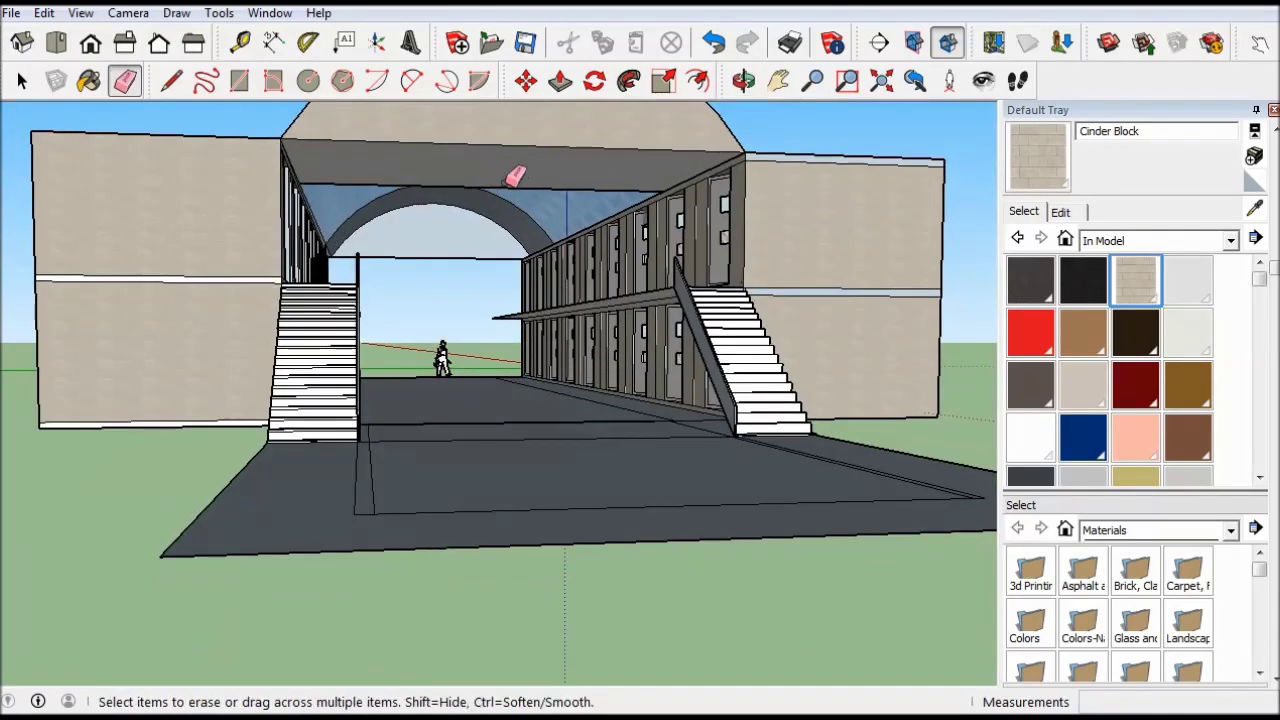
middle_click_drag(503, 171, 34, 277)
scroll(34, 277, "down", 2)
scroll(449, 294, "up", 6)
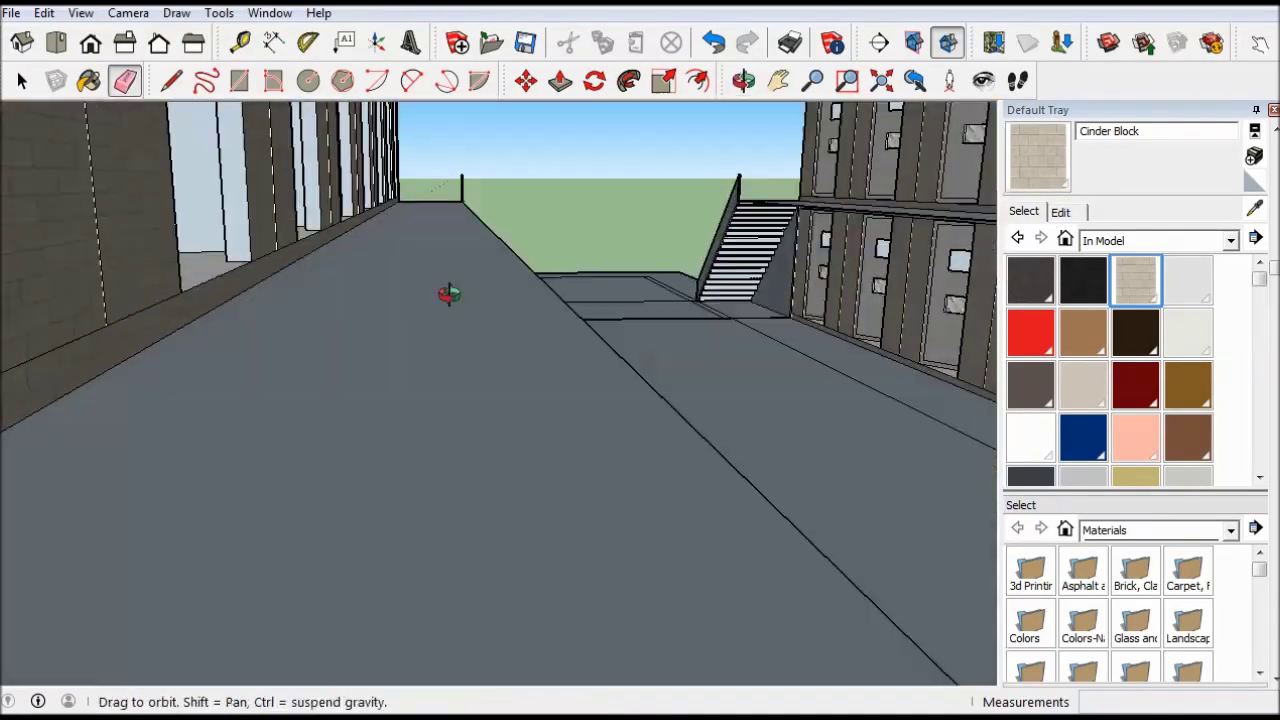
scroll(449, 294, "up", 3)
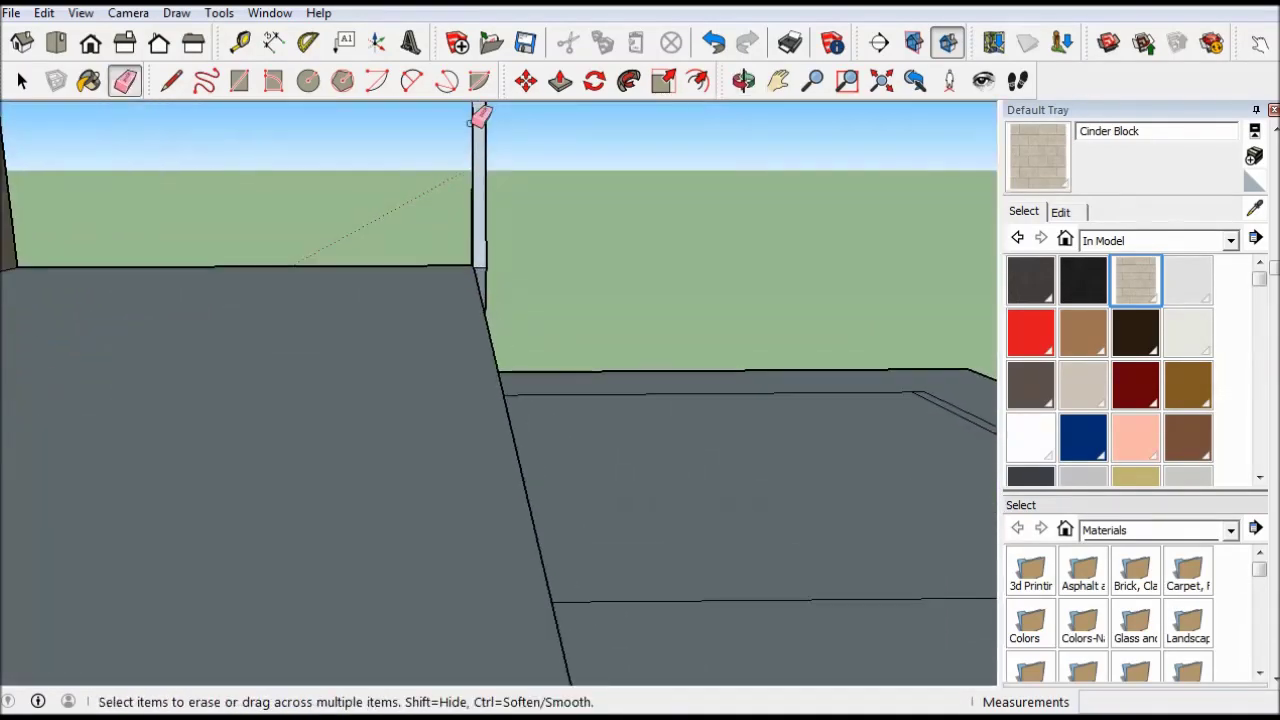
key("p")
left_click(486, 286)
scroll(443, 354, "down", 4)
scroll(662, 680, "down", 3)
scroll(461, 456, "up", 4)
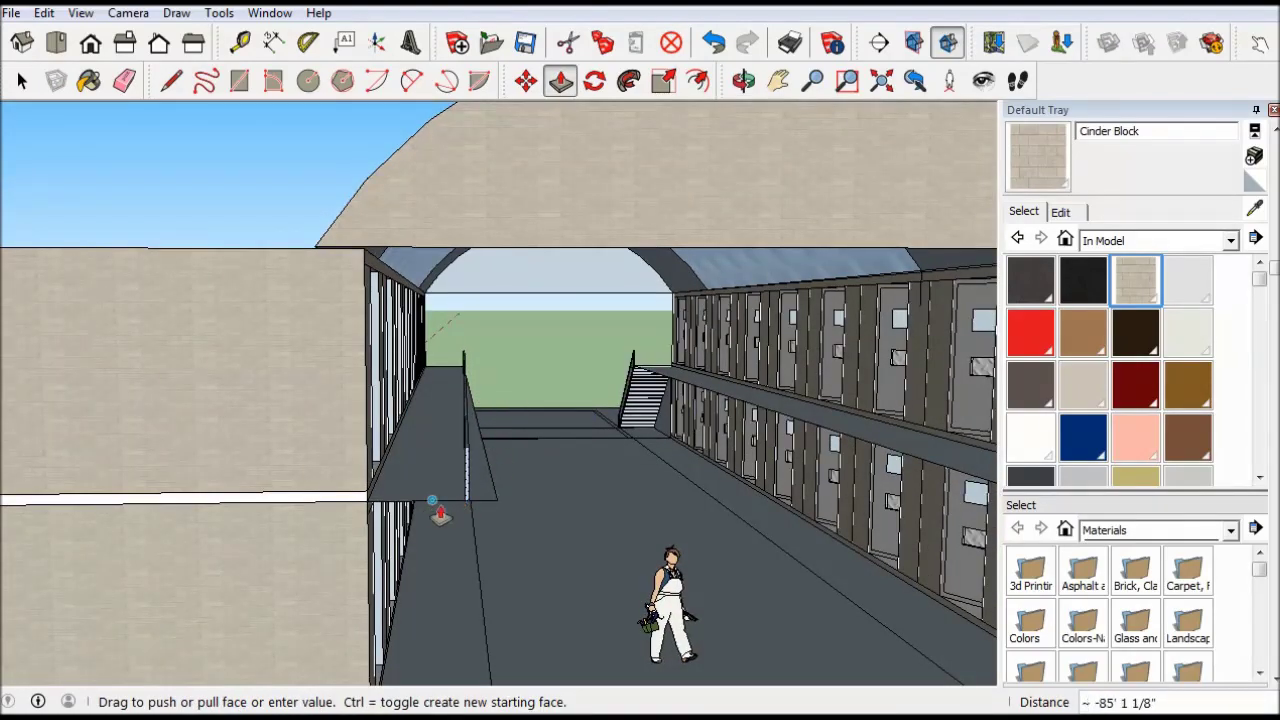
Start a line at the column top looking down the corridor
key("e")
scroll(457, 491, "up", 3)
middle_click_drag(457, 491, 720, 389)
scroll(712, 305, "up", 4)
mouse_move(712, 305)
middle_mouse_down()
mouse_move(734, 386)
mouse_move(636, 139)
middle_mouse_up()
key("l")
left_click(731, 410)
left_click(735, 409)
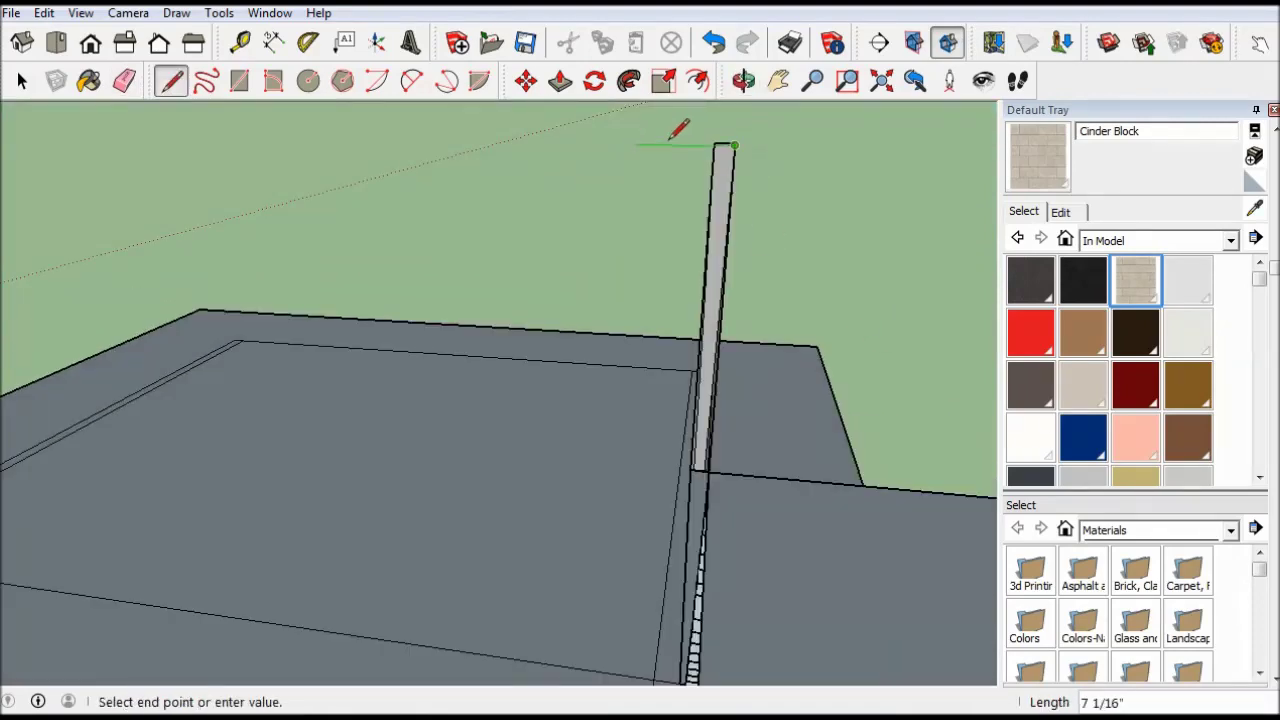
key("p")
scroll(723, 357, "down", 10)
key("space")
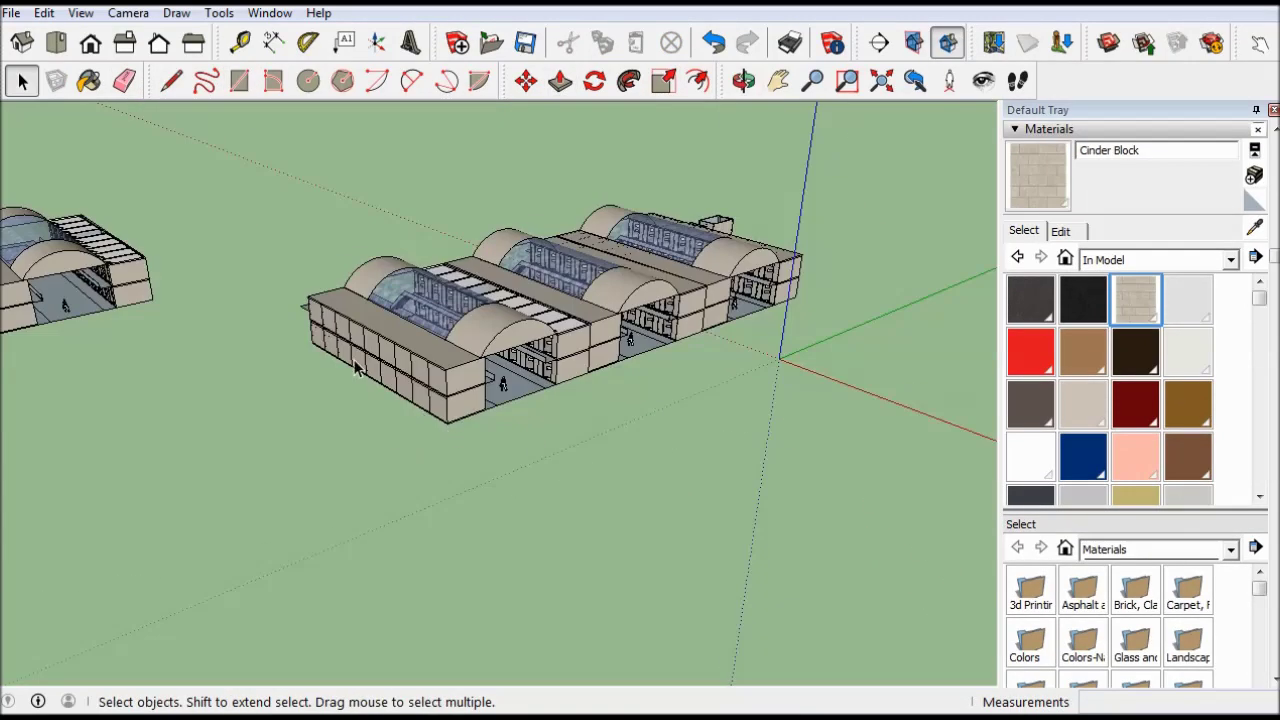
Finish the grey base rectangle beneath the building
left_click(886, 516)
mouse_move(489, 617)
middle_mouse_down()
mouse_move(694, 543)
mouse_move(443, 429)
mouse_move(600, 380)
middle_mouse_up()
middle_click_drag(565, 297, 606, 466)
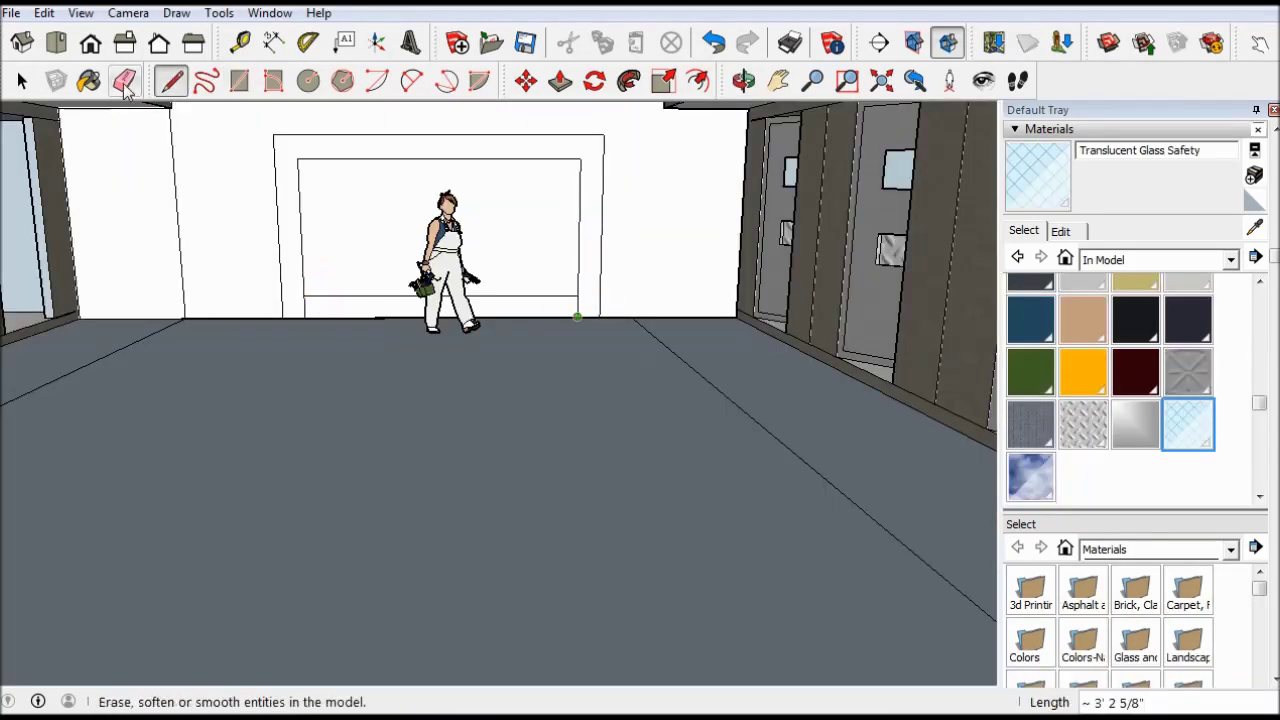
Paint the end doorway with Metal Embossed and set its texture size to 11 inches
left_click(125, 82)
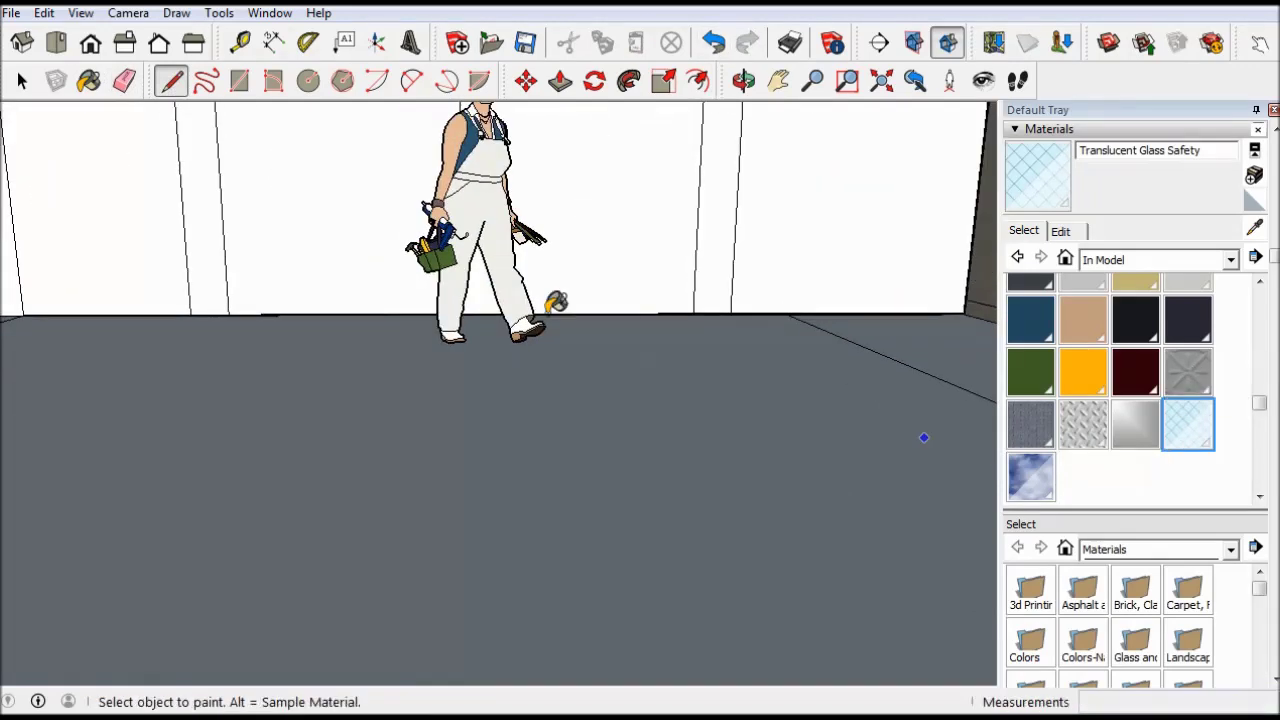
left_click(479, 281)
left_click(1060, 231)
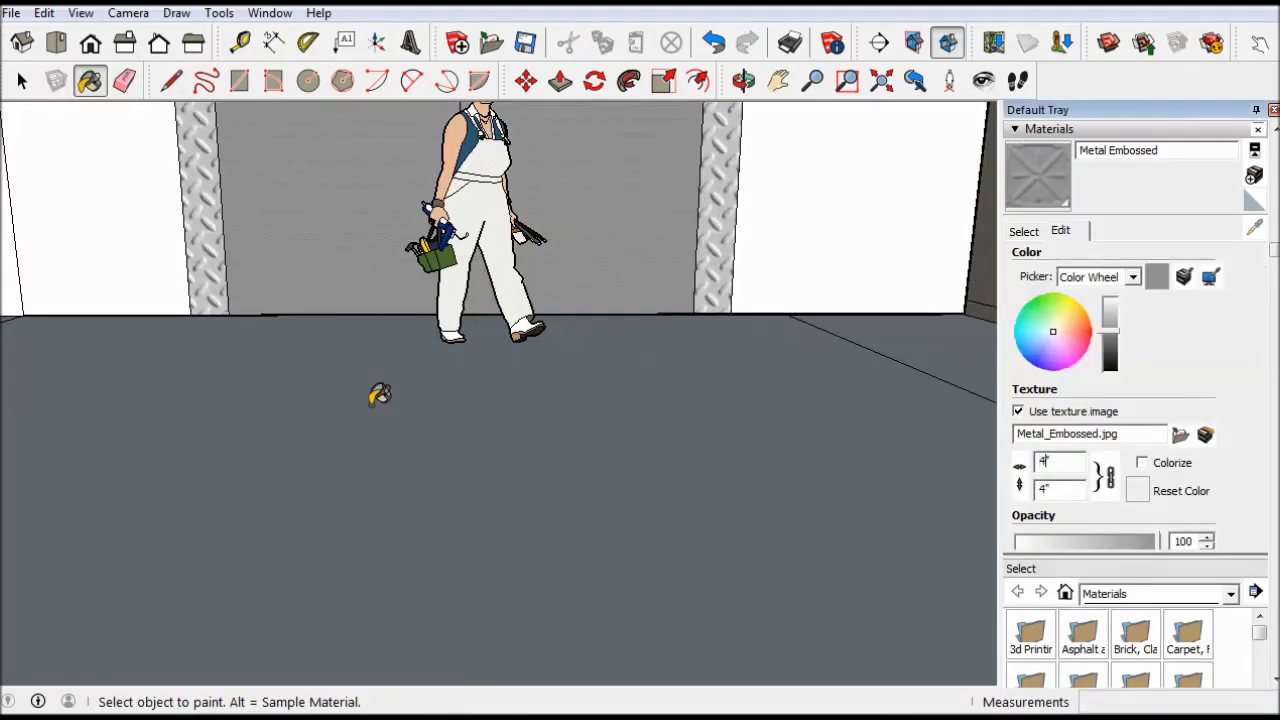
type("3")
key("Return")
type("11")
key("Return")
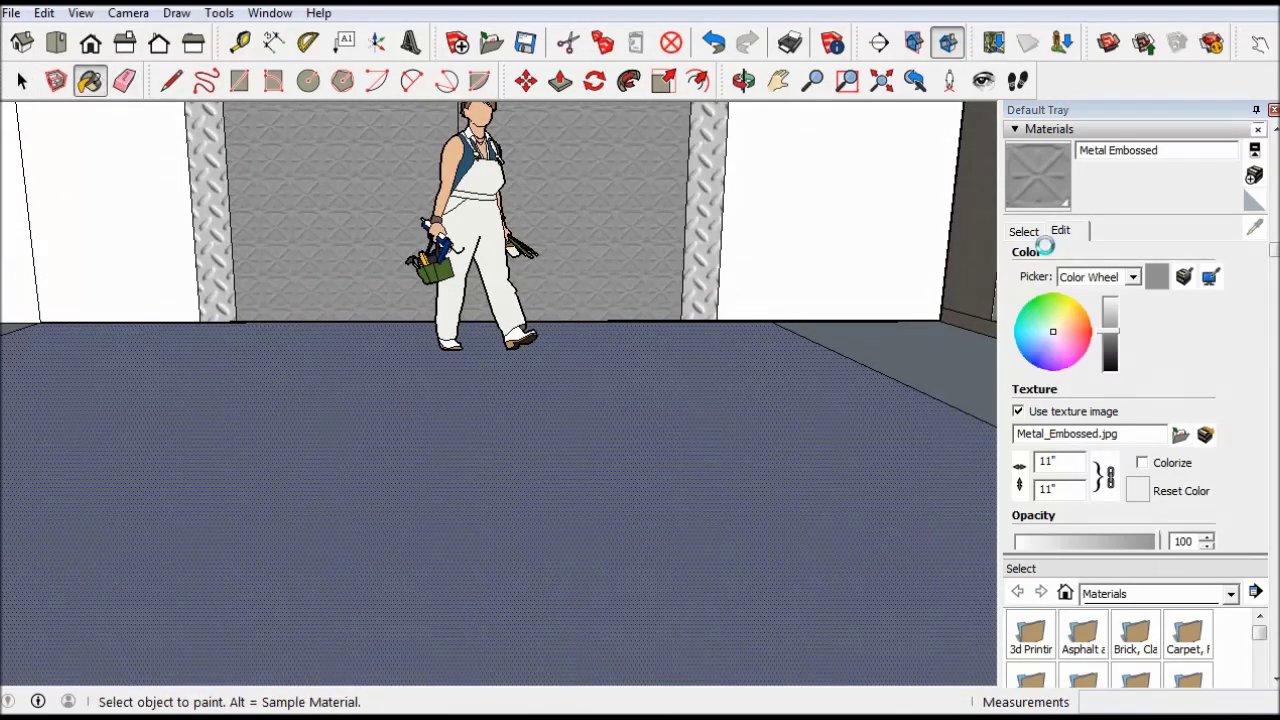
left_click(1025, 231)
scroll(786, 326, "down", 3)
scroll(790, 328, "down", 3)
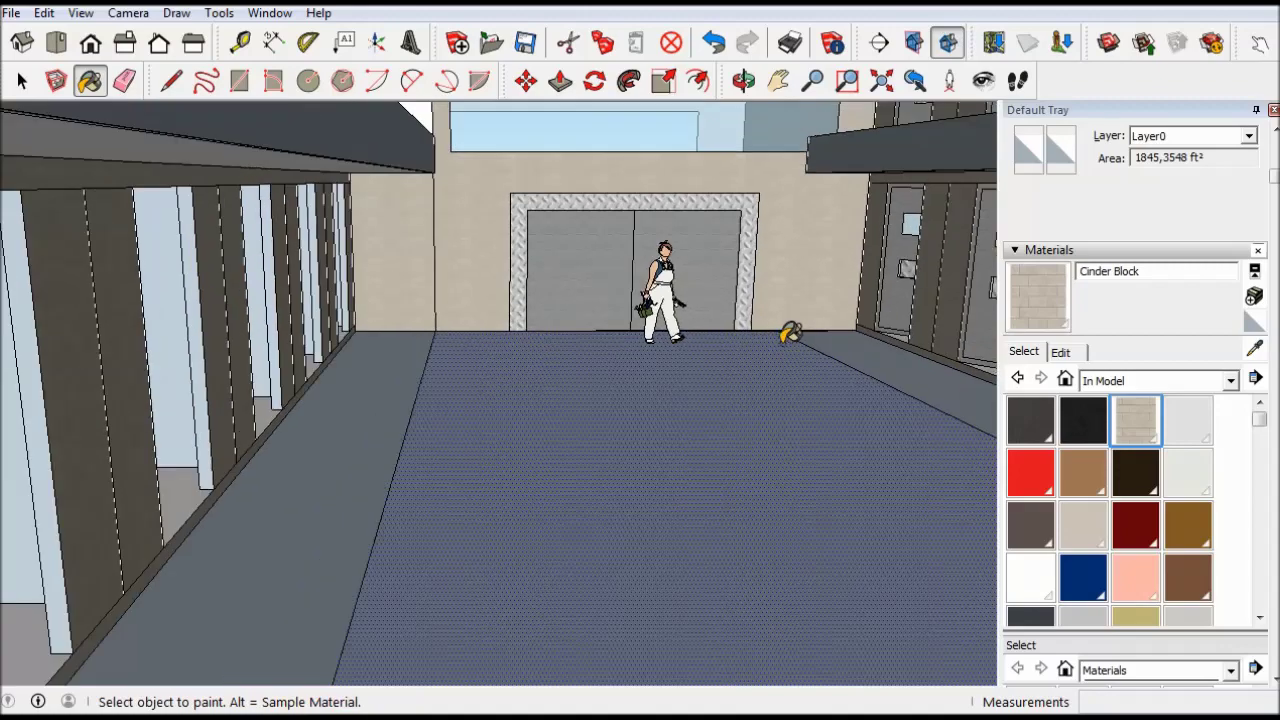
scroll(790, 328, "down", 3)
scroll(790, 328, "down", 3)
scroll(790, 328, "down", 5)
mouse_move(790, 328)
middle_mouse_down()
mouse_move(733, 183)
mouse_move(543, 157)
mouse_move(480, 294)
mouse_move(437, 197)
middle_mouse_up()
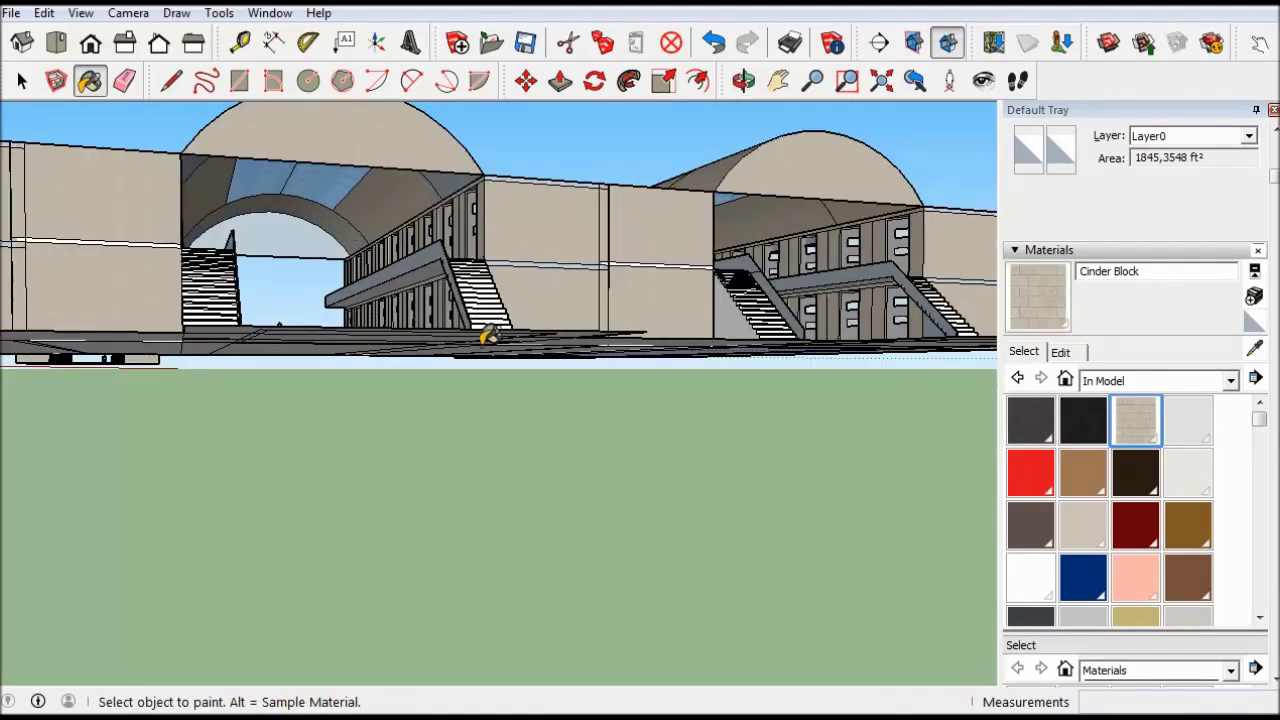
Orbit around the complex and select the small windowed box in Top view
middle_click_drag(375, 258, 200, 255)
mouse_move(137, 186)
middle_mouse_down()
mouse_move(737, 371)
mouse_move(69, 251)
middle_mouse_up()
mouse_move(490, 295)
middle_mouse_down()
mouse_move(363, 391)
mouse_move(443, 351)
mouse_move(293, 262)
middle_mouse_up()
mouse_move(33, 257)
middle_mouse_down()
mouse_move(220, 334)
mouse_move(149, 443)
mouse_move(116, 398)
mouse_move(437, 563)
mouse_move(529, 509)
mouse_move(603, 517)
mouse_move(647, 466)
middle_mouse_up()
mouse_move(620, 541)
middle_mouse_down()
mouse_move(557, 600)
mouse_move(400, 571)
mouse_move(68, 90)
middle_mouse_up()
key("space")
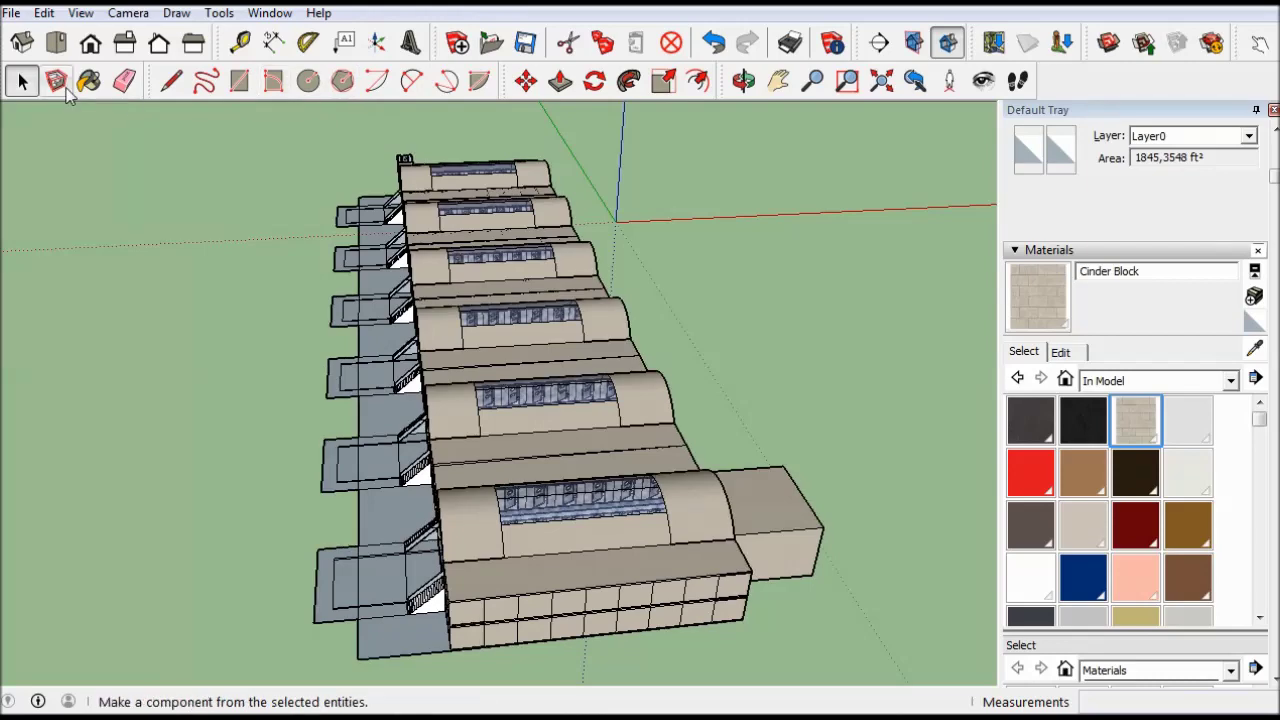
left_click(56, 42)
Begin a Ctrl move-copy of the small box from its base point
left_click_drag(543, 491, 632, 598)
middle_click_drag(632, 598, 380, 400)
scroll(380, 400, "up", 2)
left_click(526, 80)
key("ctrl")
left_click(306, 378)
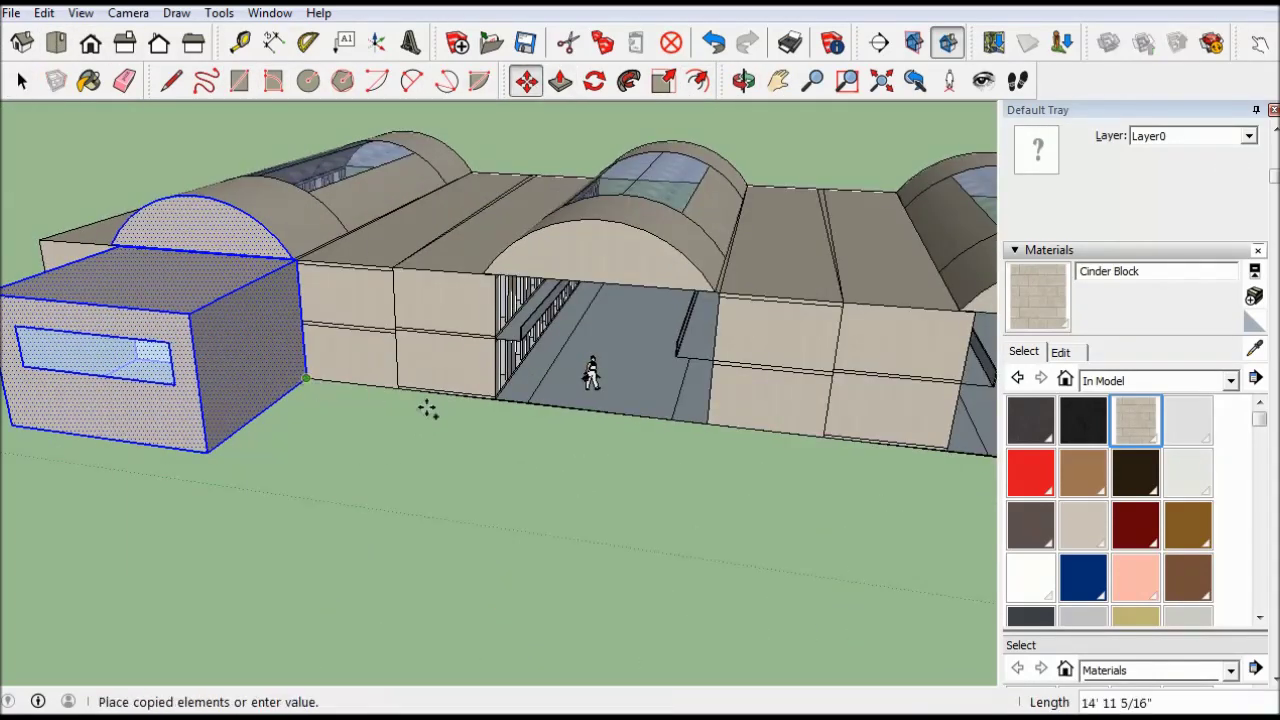
Undo the misplaced box copy and reselect the box from Top view
middle_click_drag(551, 466, 843, 523)
left_click(843, 523)
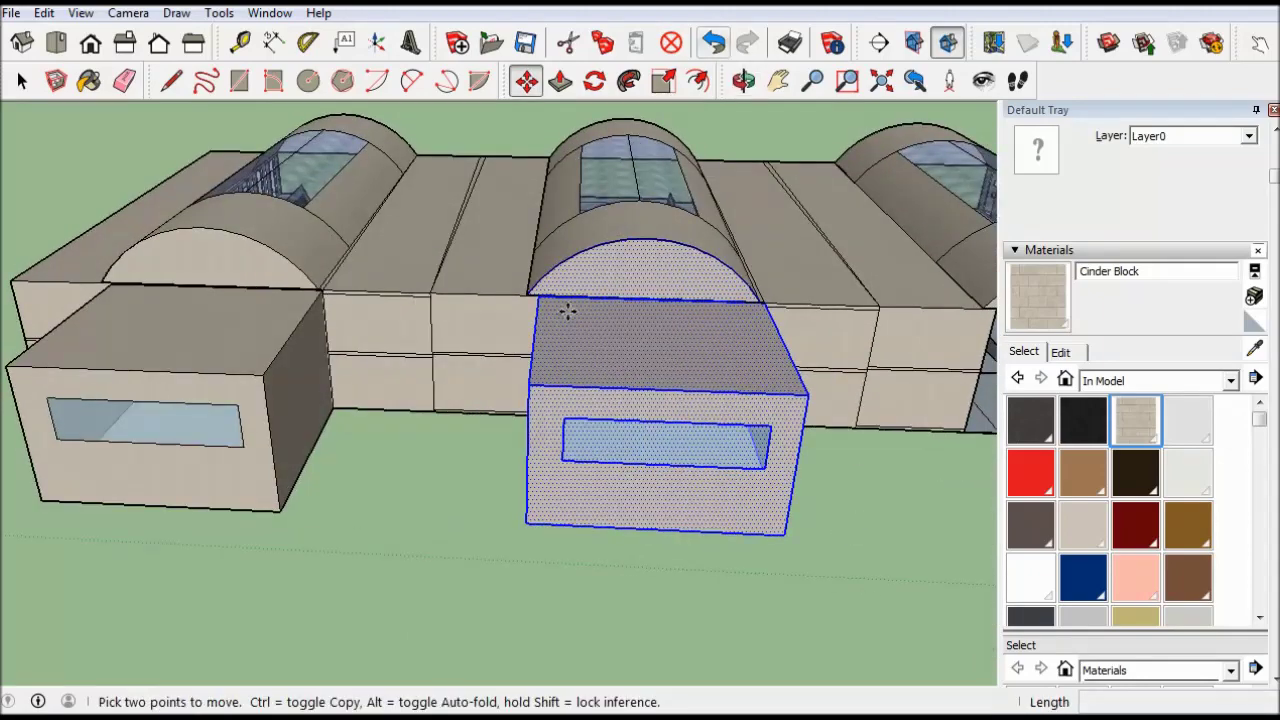
key("ctrl+z")
left_click(56, 42)
middle_click_drag(556, 282, 516, 279, "shift")
key("space")
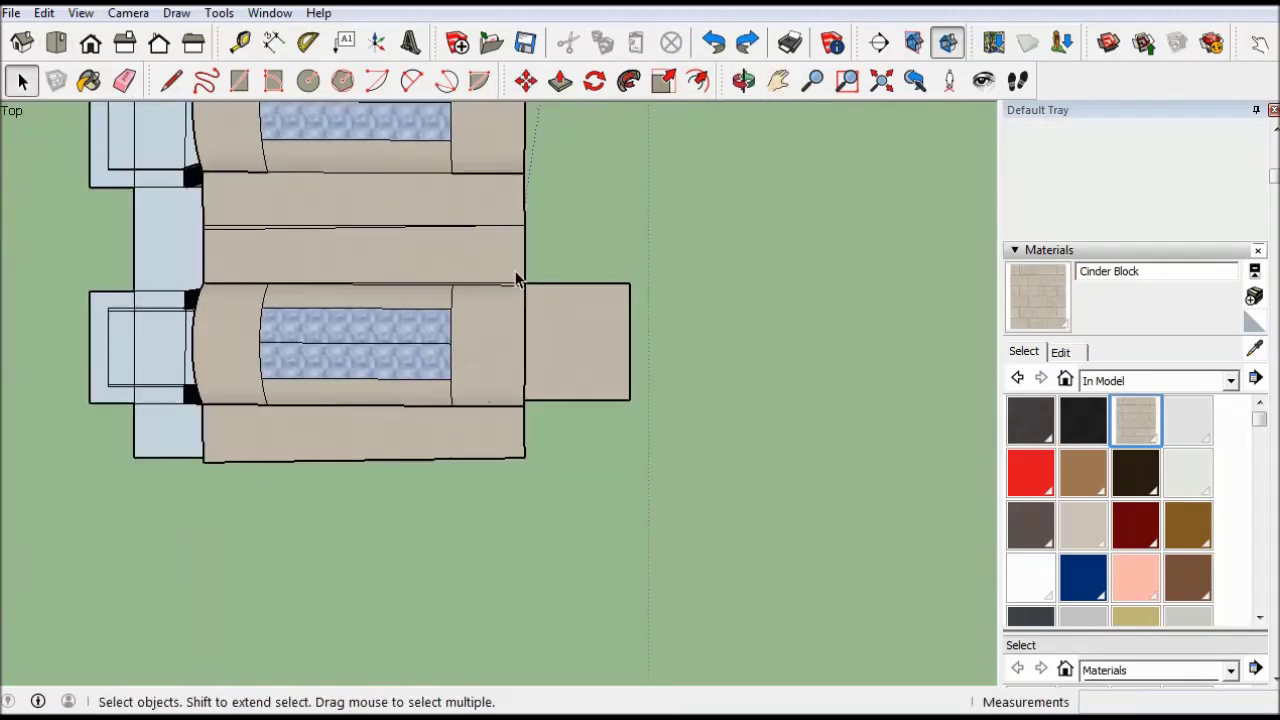
left_click_drag(647, 416, 647, 416)
mouse_move(491, 423)
middle_mouse_down()
mouse_move(631, 403)
mouse_move(723, 591)
middle_mouse_up()
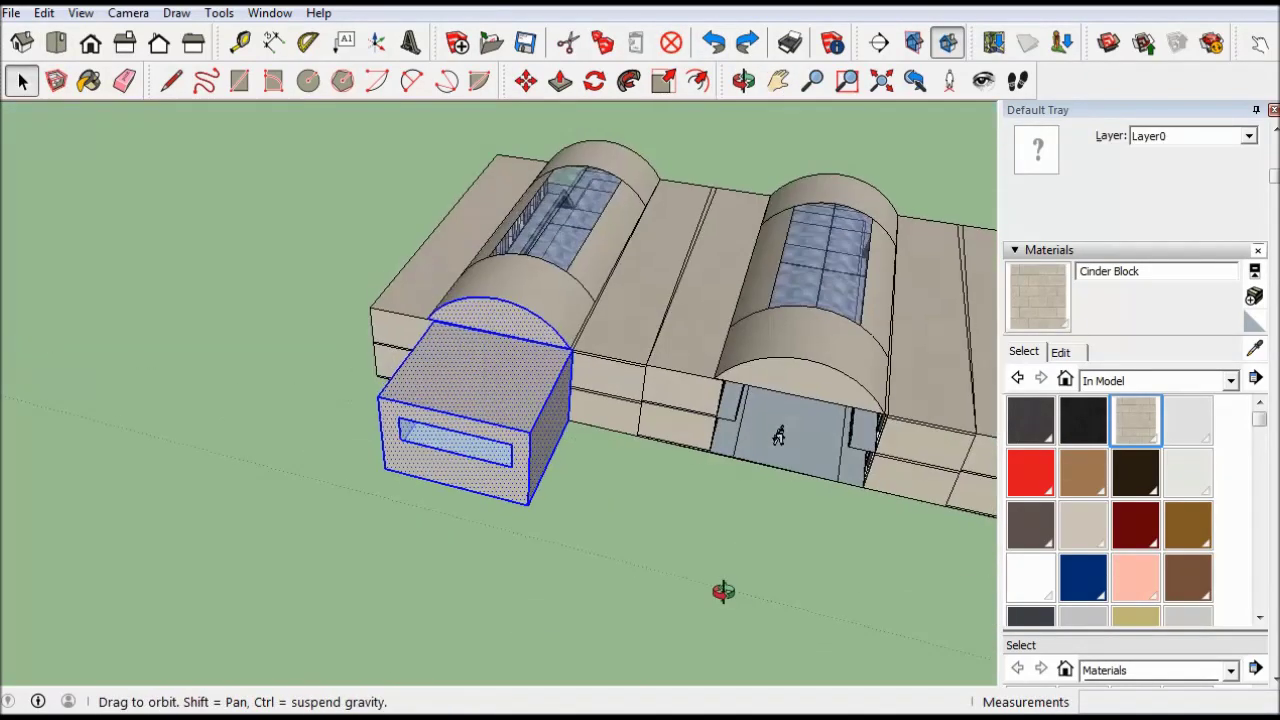
Start a Ctrl move-copy of the box from its corner
left_click(526, 81)
scroll(526, 406, "up", 2)
left_click(546, 393)
key("ctrl")
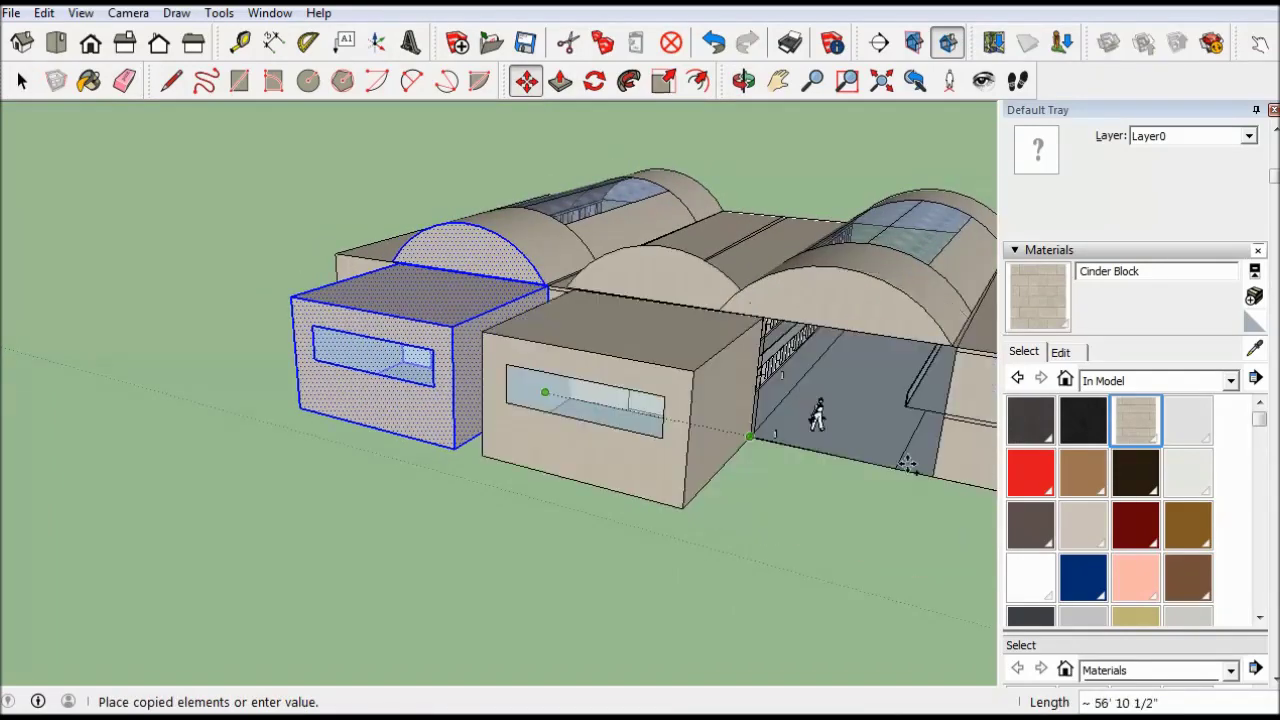
middle_click_drag(902, 474, 586, 409)
scroll(851, 477, "up", 3)
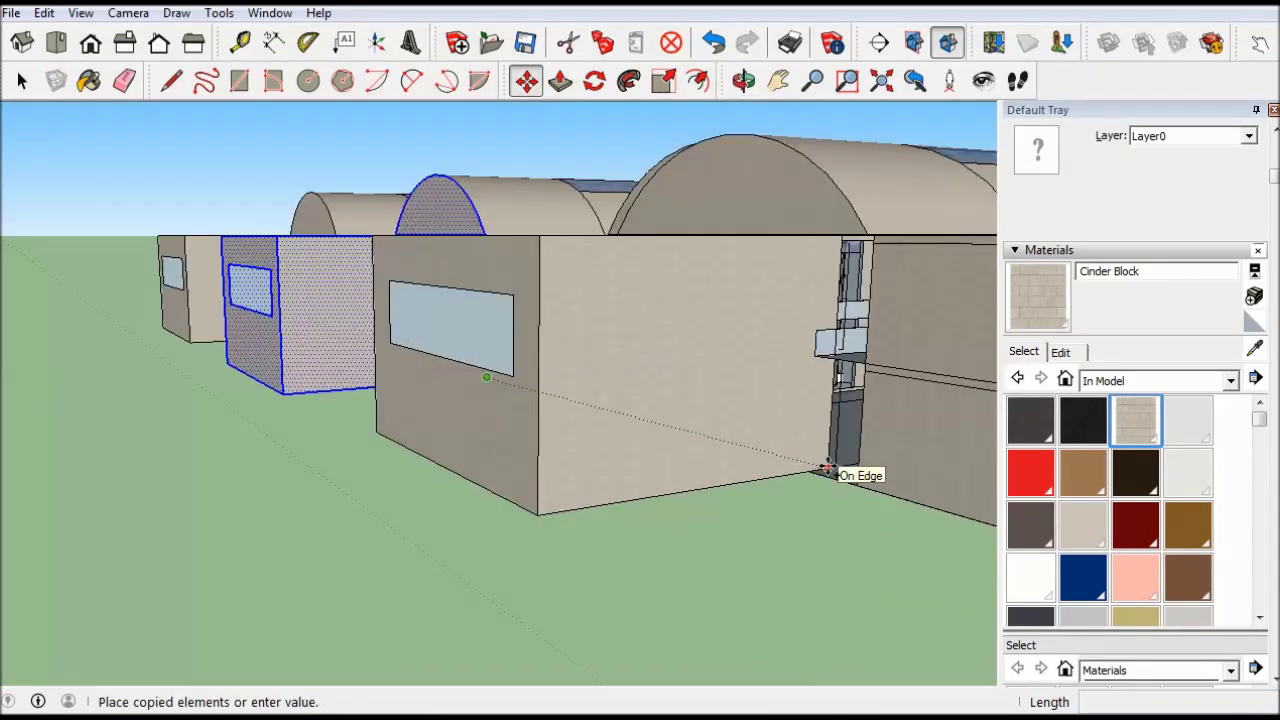
scroll(878, 500, "up", 3)
Place box copies at the corners of the next three cell blocks in the row
left_click(878, 500)
scroll(825, 502, "down", 5)
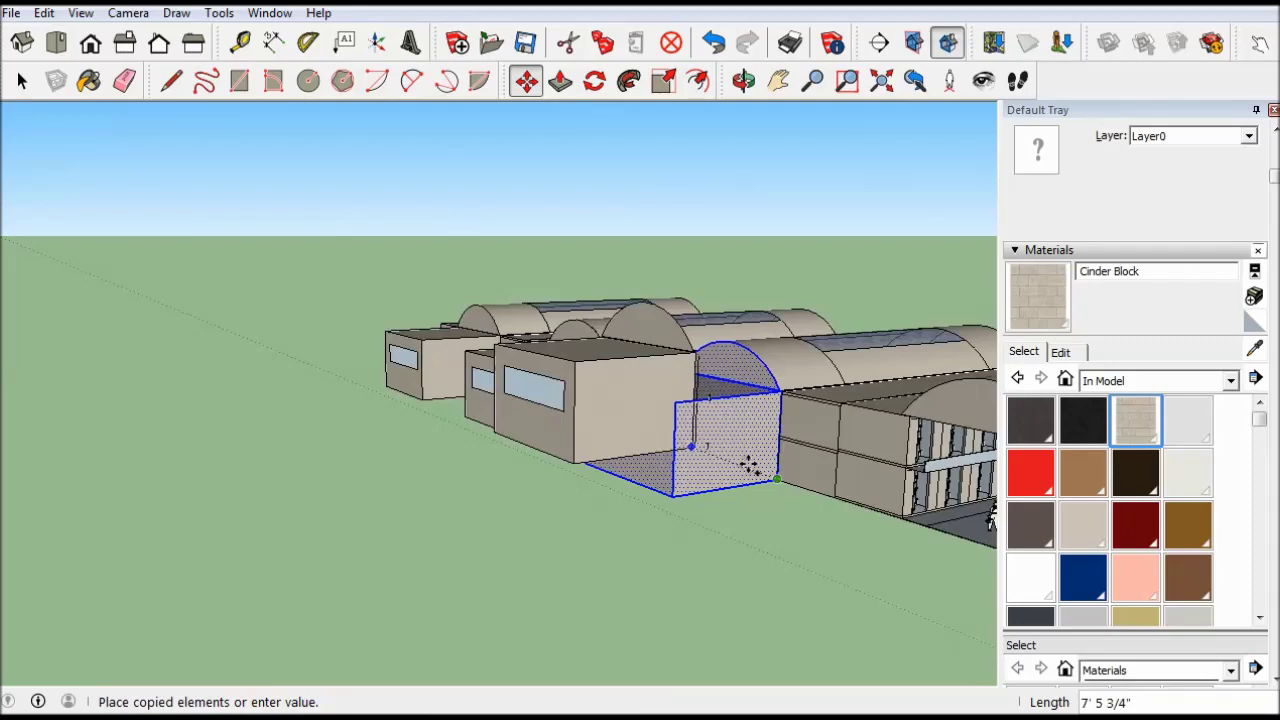
scroll(929, 528, "up", 3)
left_click(943, 537)
scroll(660, 440, "down", 5)
scroll(660, 437, "up", 3)
left_click(814, 486)
scroll(814, 486, "down", 3)
scroll(338, 525, "up", 3)
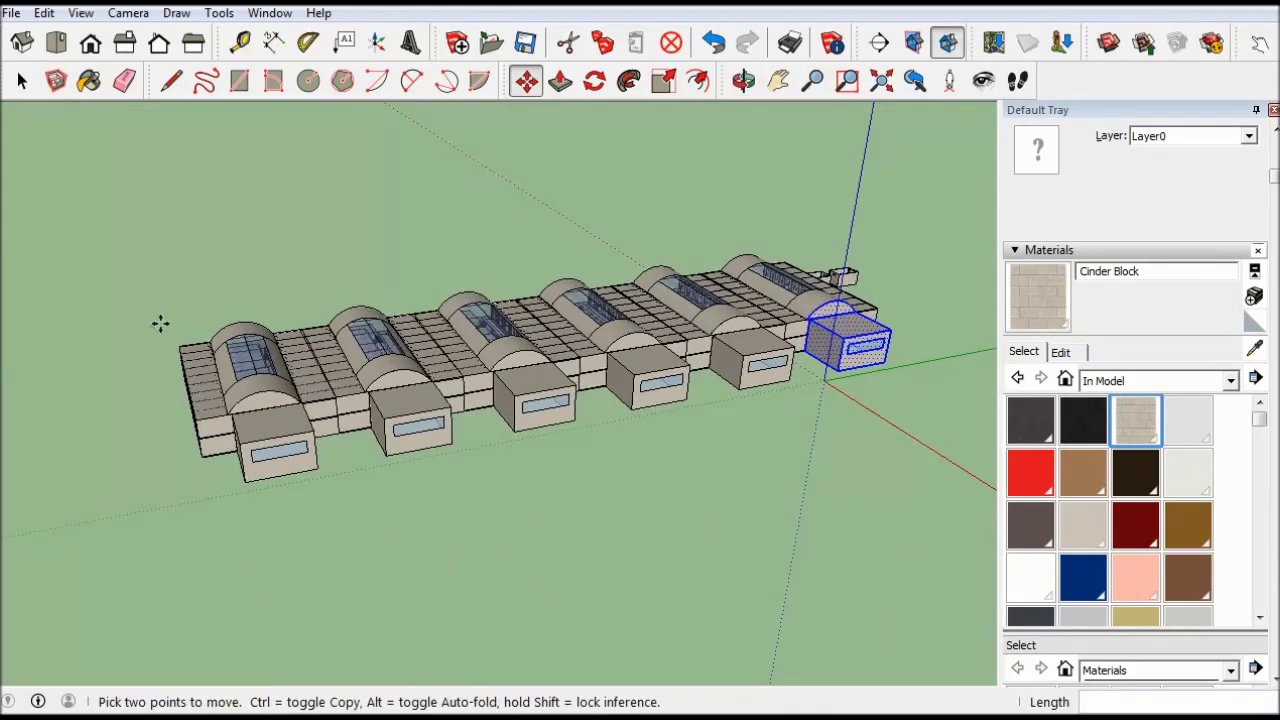
scroll(560, 390, "down", 5)
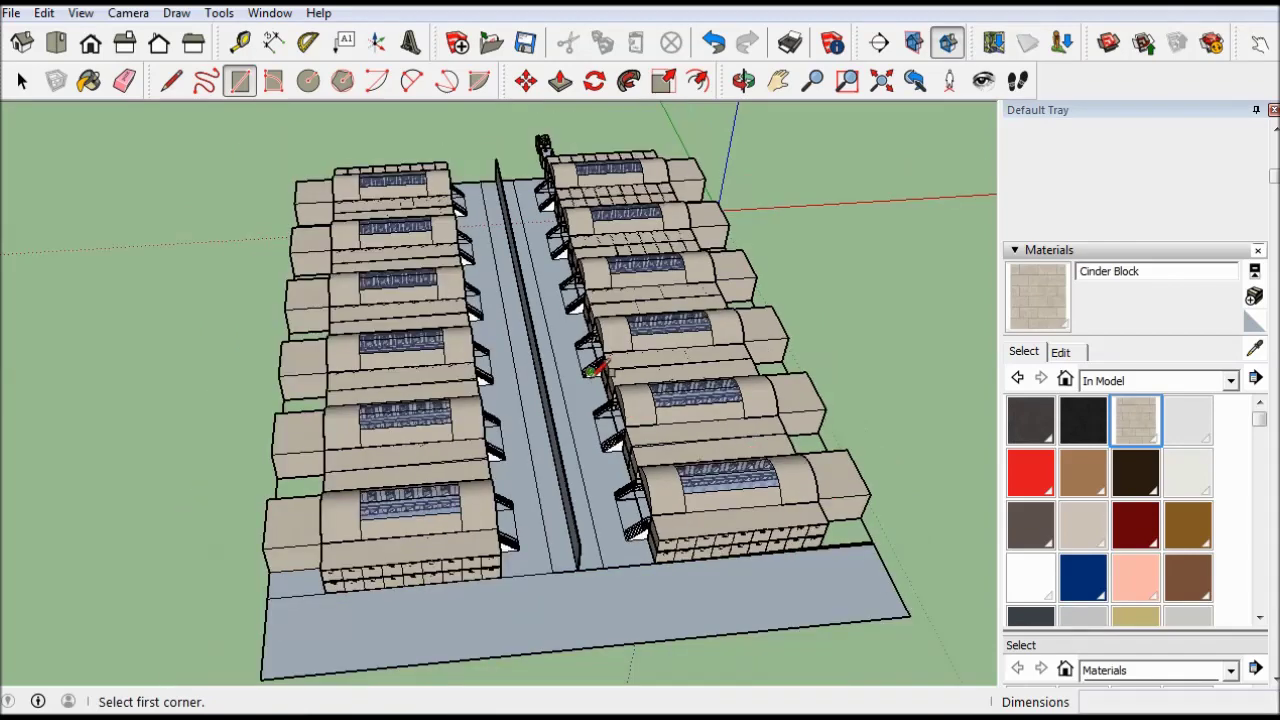
Move the grey slab's end edge outward to form a large open yard
middle_click_drag(560, 390, 700, 300)
key("m")
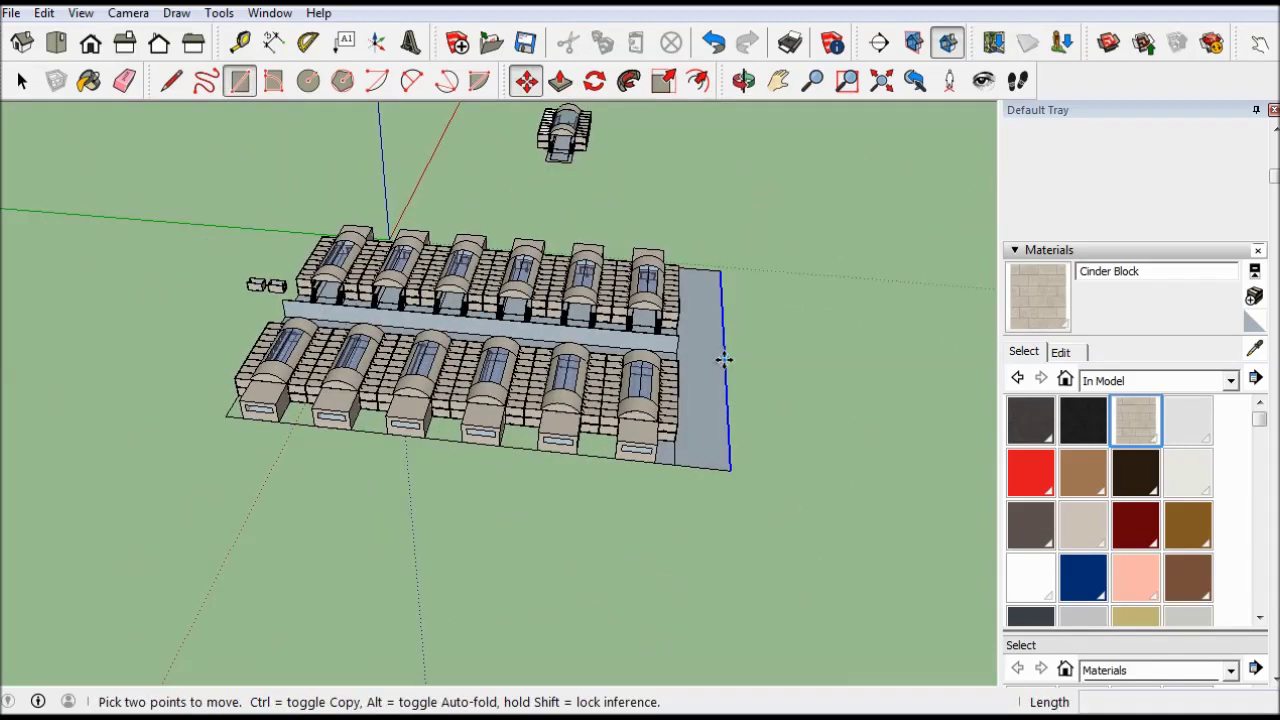
left_click(720, 357)
left_click(778, 407)
key("ctrl+t")
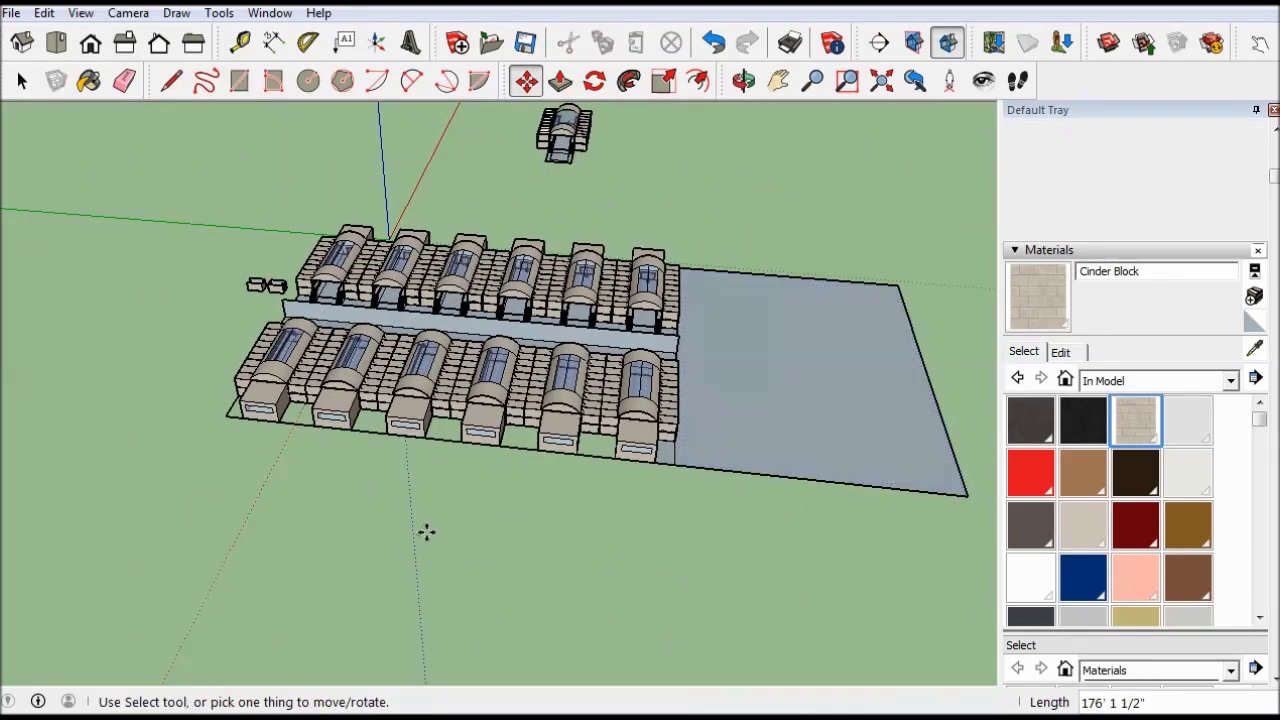
mouse_move(737, 589)
middle_mouse_down()
mouse_move(414, 571)
mouse_move(666, 551)
middle_mouse_up()
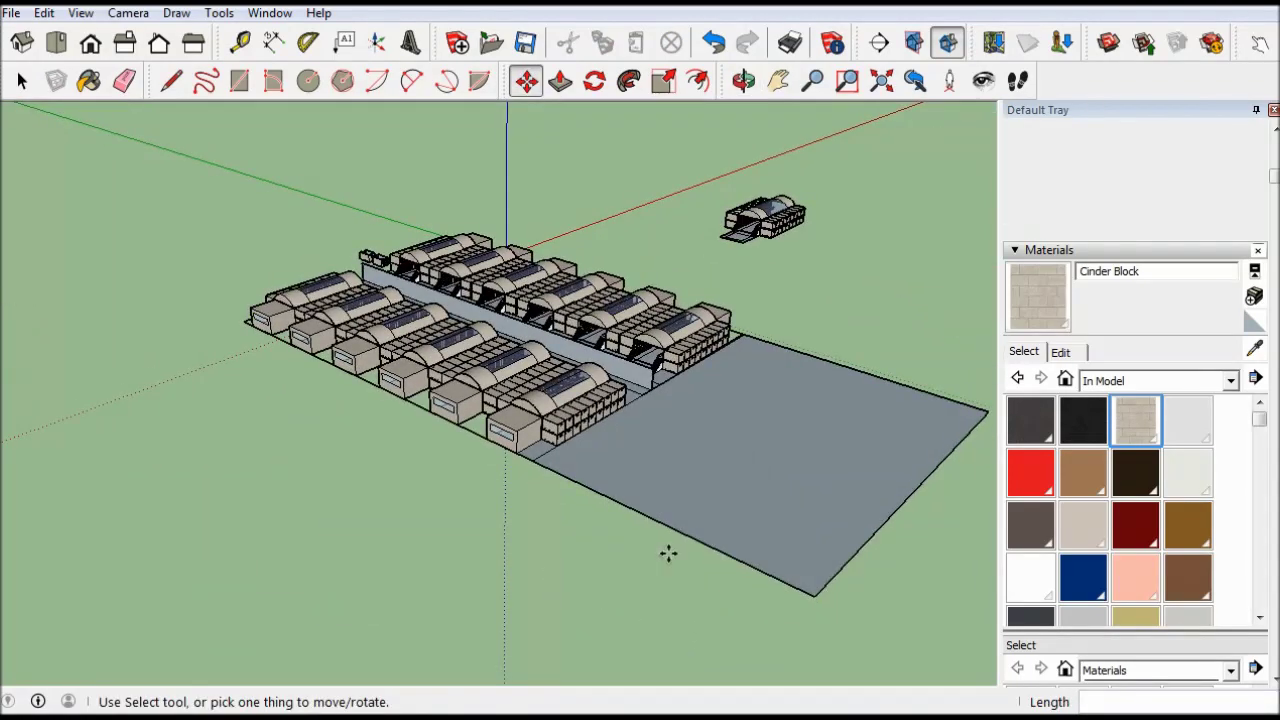
Close off a strip along the slab's edge with a line and pull it up into a tall wall
key("l")
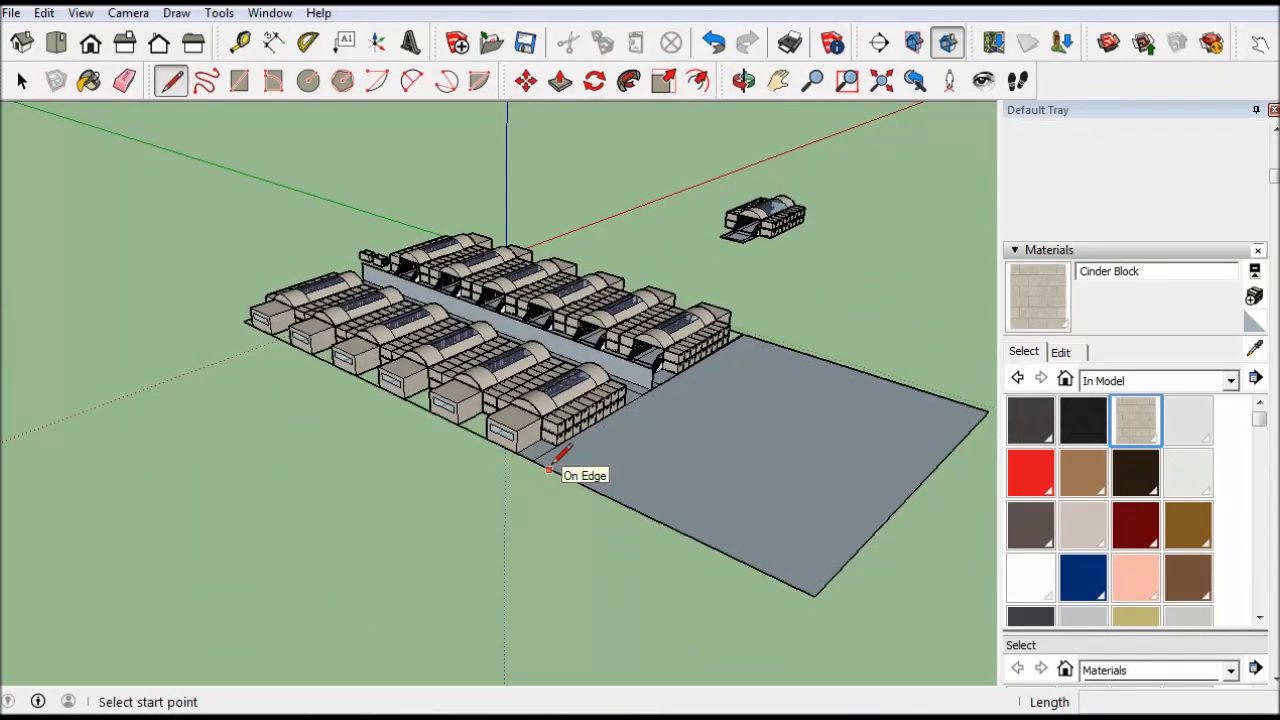
left_click(556, 466)
scroll(609, 386, "up", 5)
scroll(900, 230, "up", 3)
left_click(930, 205)
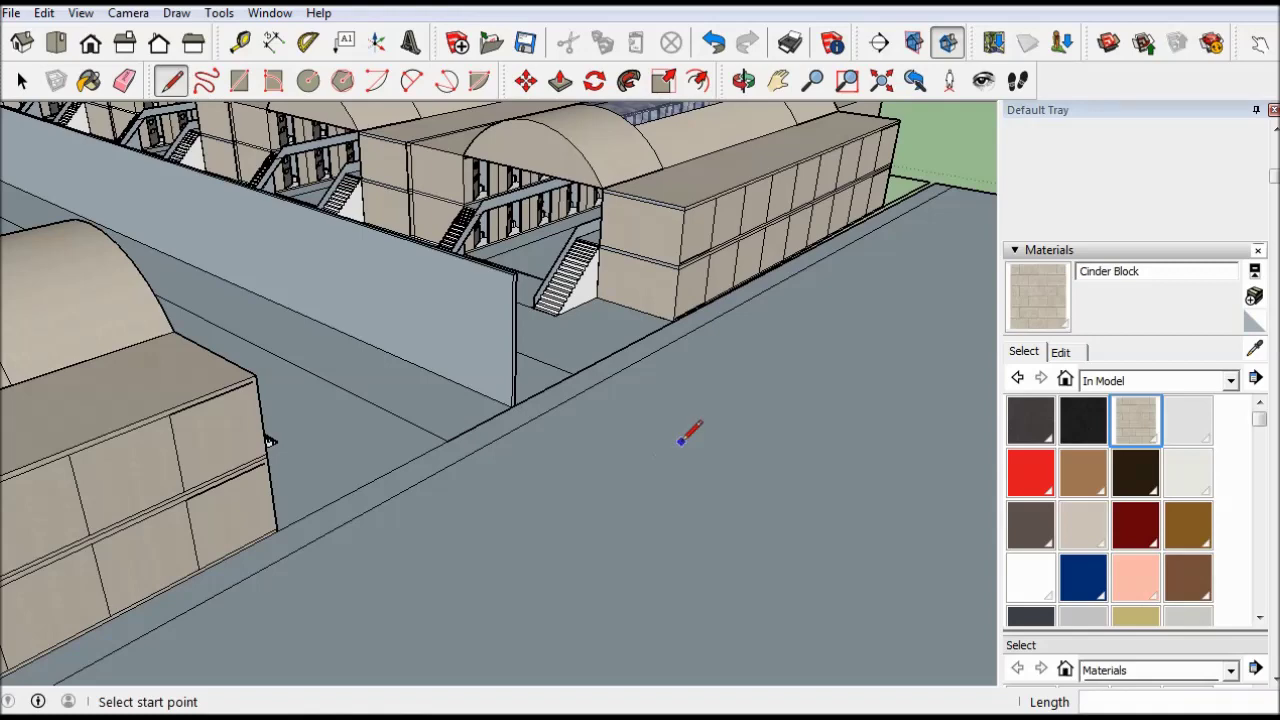
scroll(700, 420, "down", 2)
key("p")
left_click(680, 350)
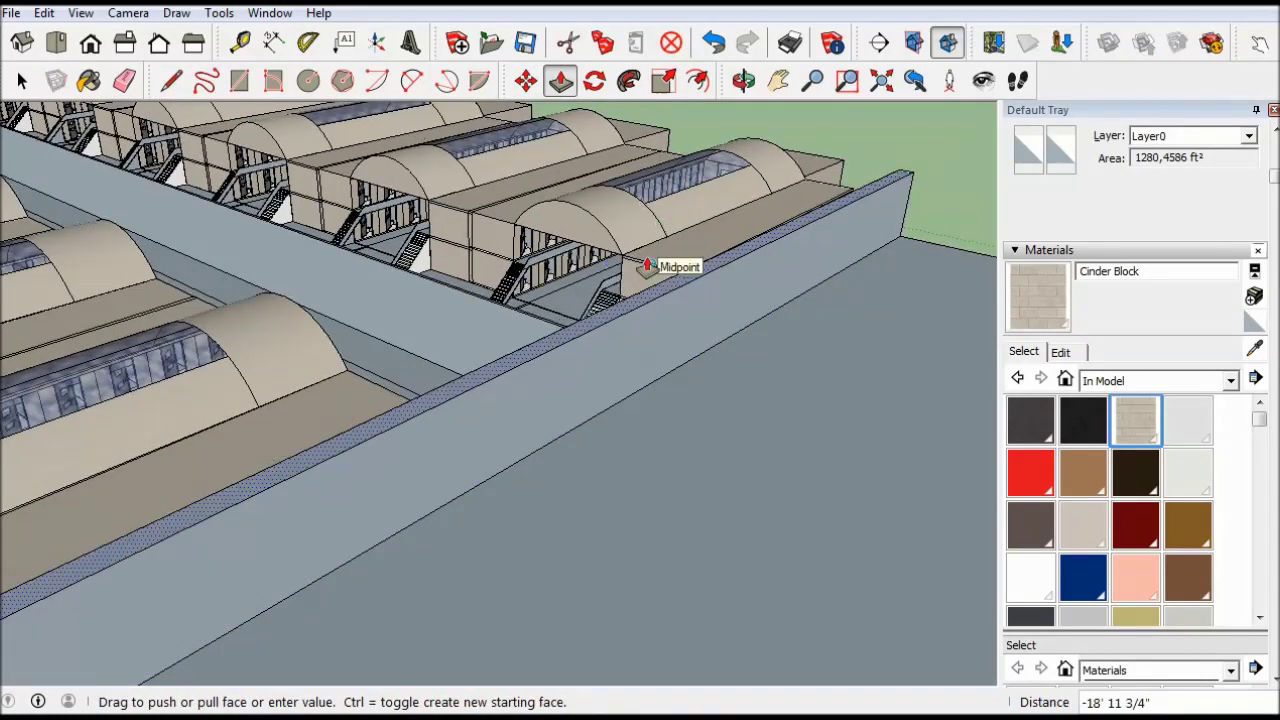
left_click(651, 268)
Push the thin wall face inward and reset the perimeter wall's height
key("l")
middle_click_drag(523, 417, 300, 423)
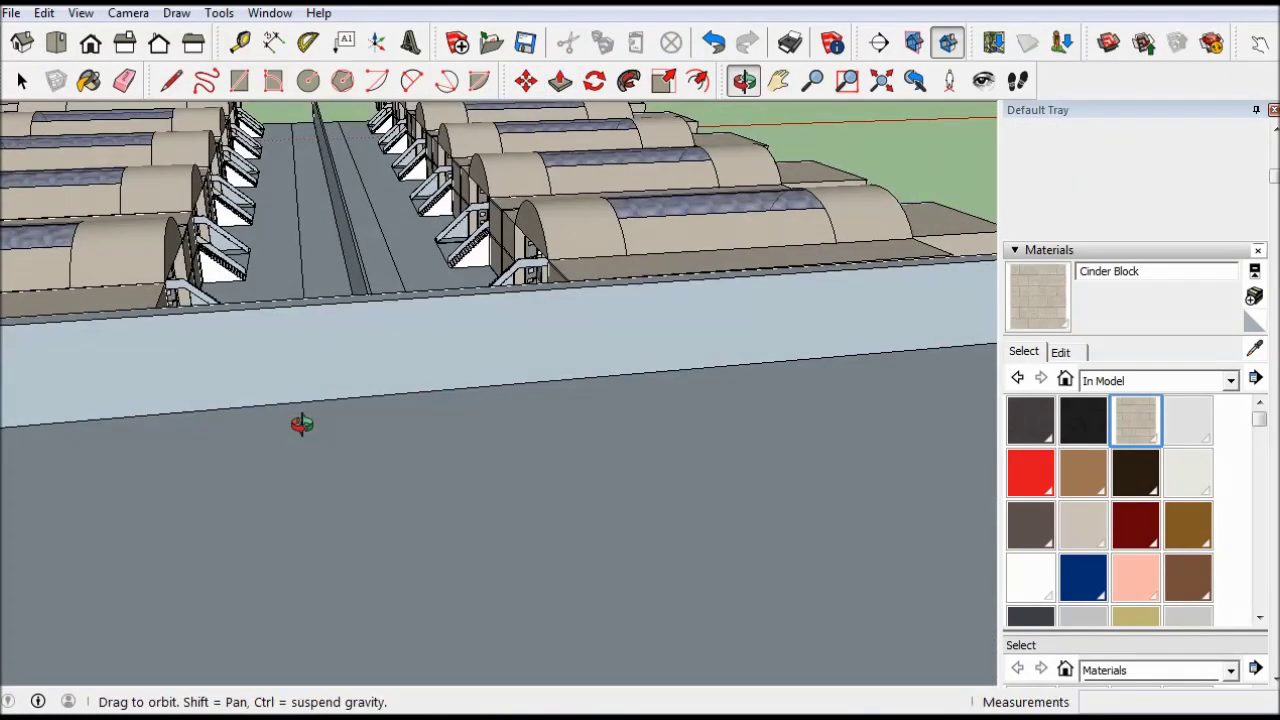
key("r")
left_click(222, 403)
middle_click_drag(494, 523, 621, 433)
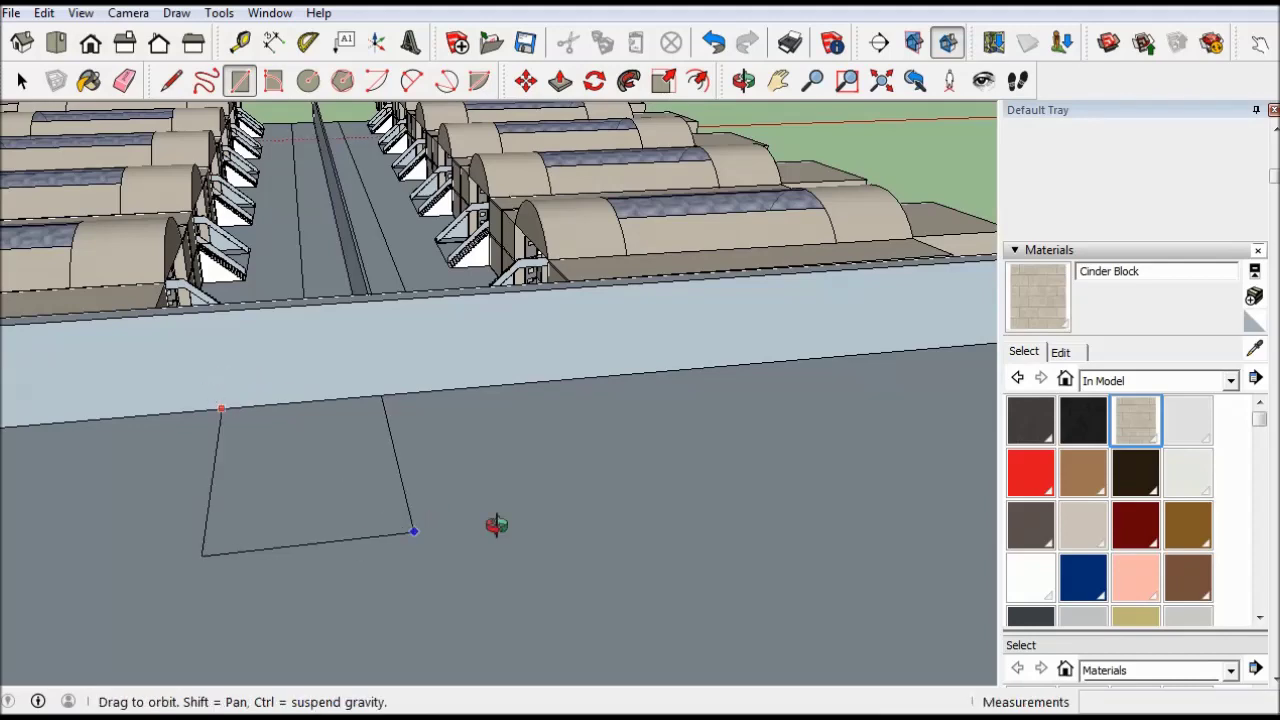
key("space")
key("p")
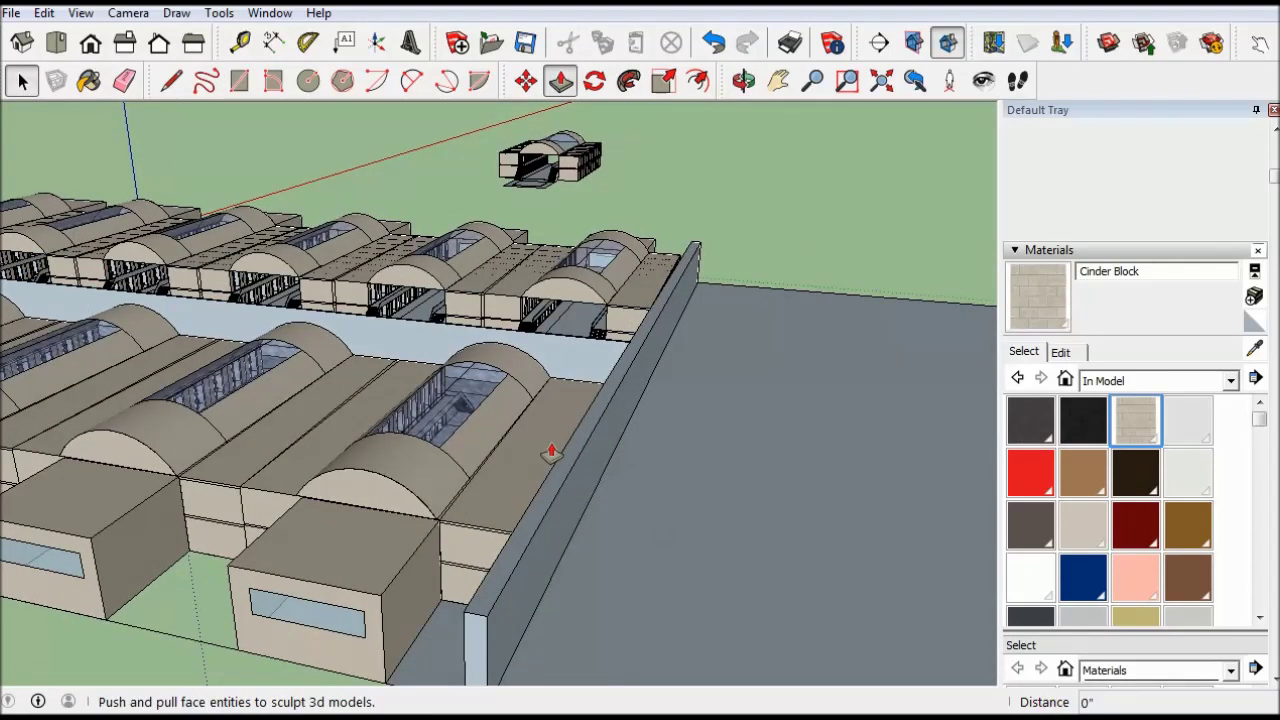
left_click(561, 534)
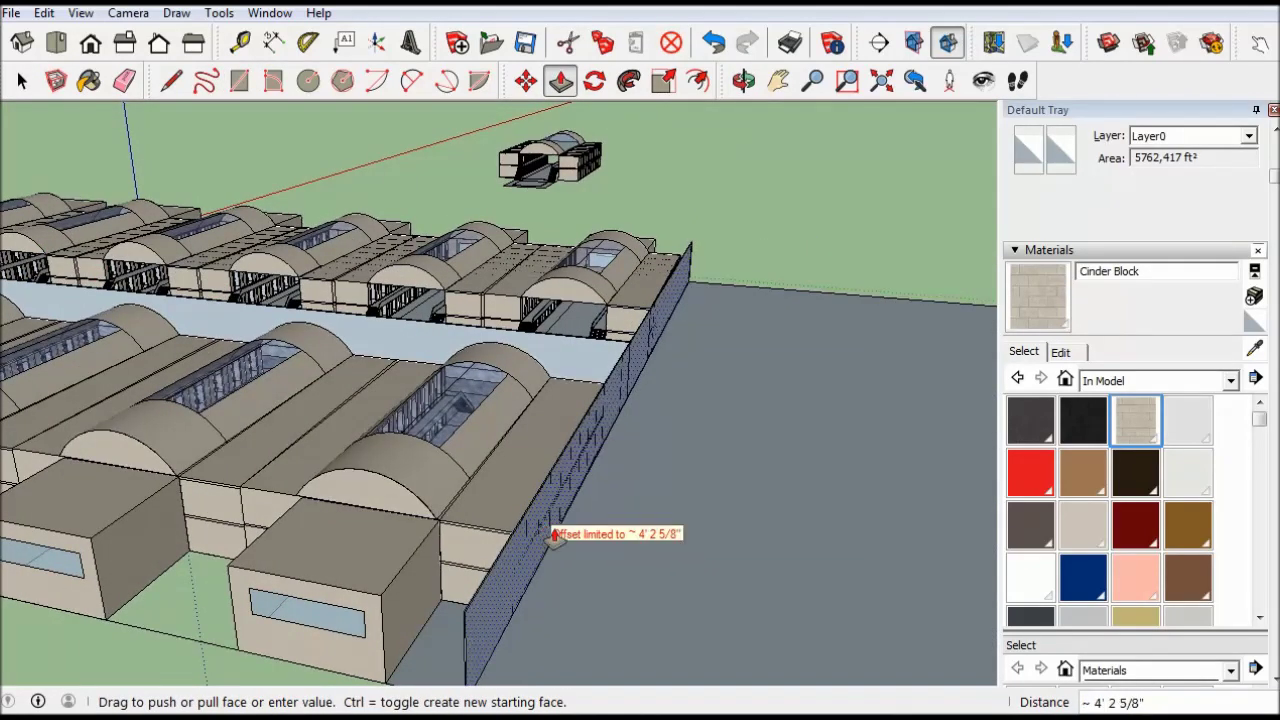
left_click(606, 524)
left_click(610, 521)
left_click(557, 528)
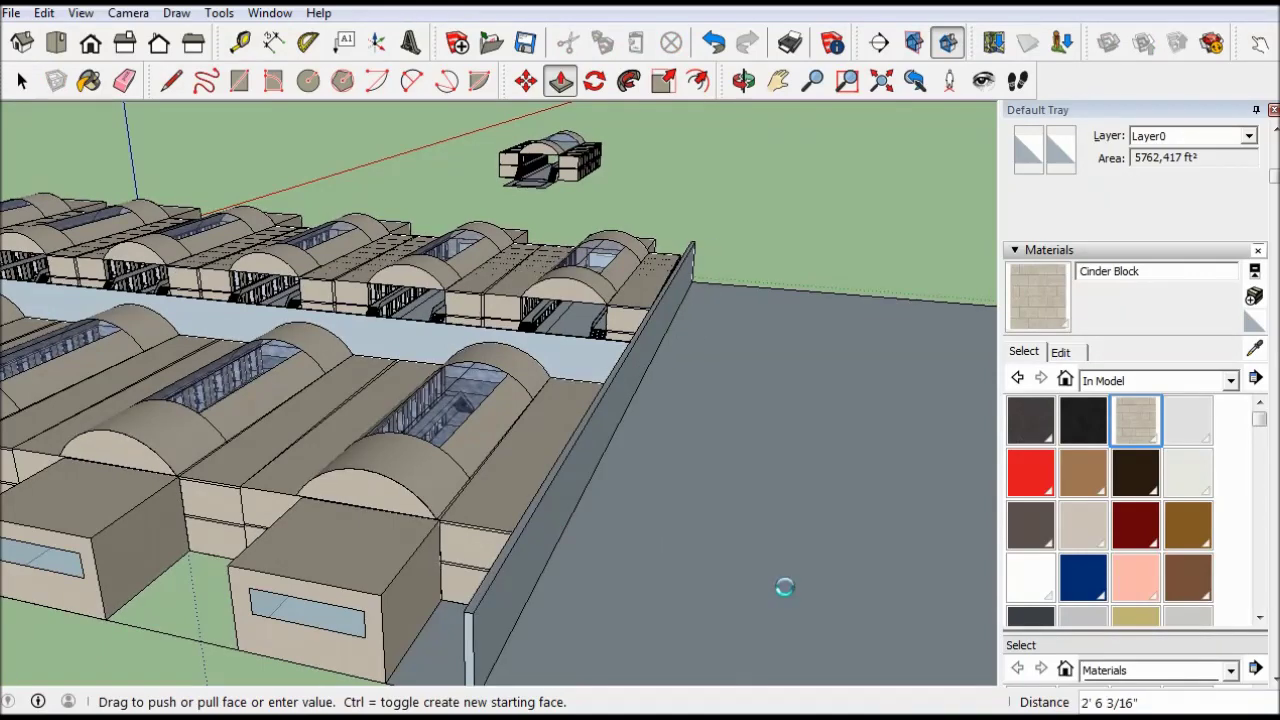
mouse_move(846, 463)
middle_mouse_down()
mouse_move(506, 434)
mouse_move(523, 423)
middle_mouse_up()
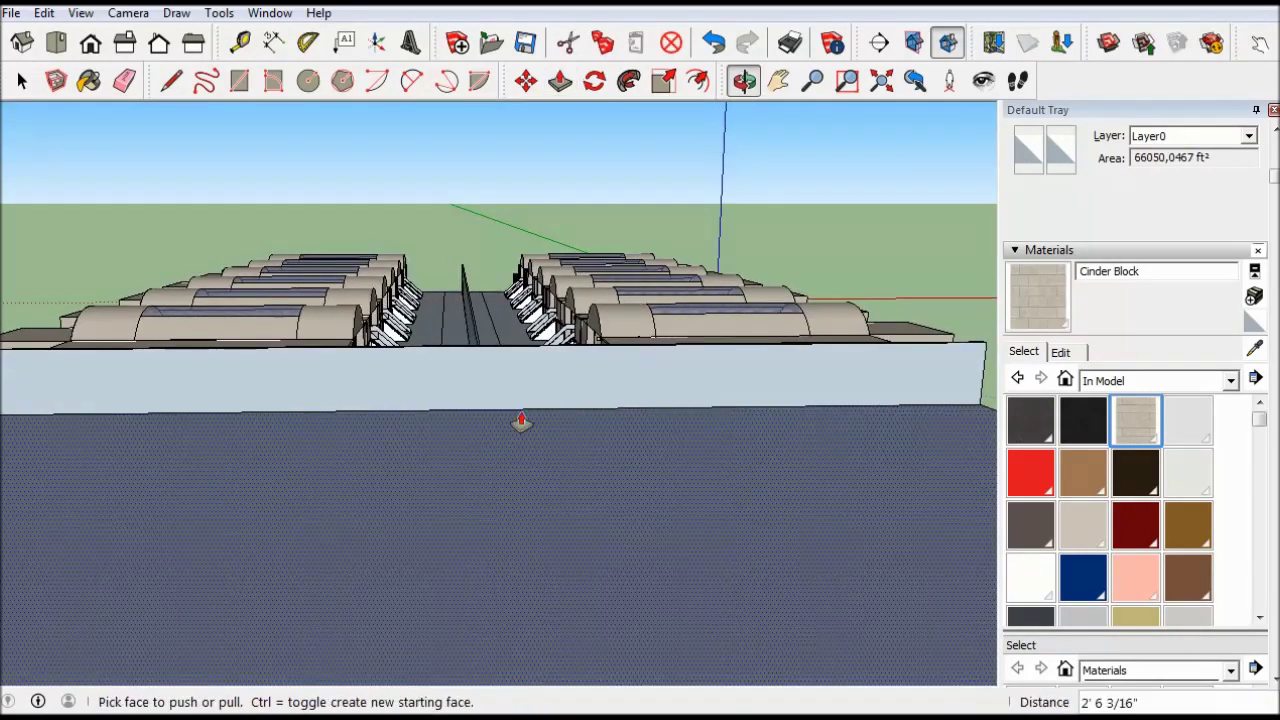
Draw door rectangles on the wall and offset an inset frame inside the left and right doors
key("r")
left_click(405, 409)
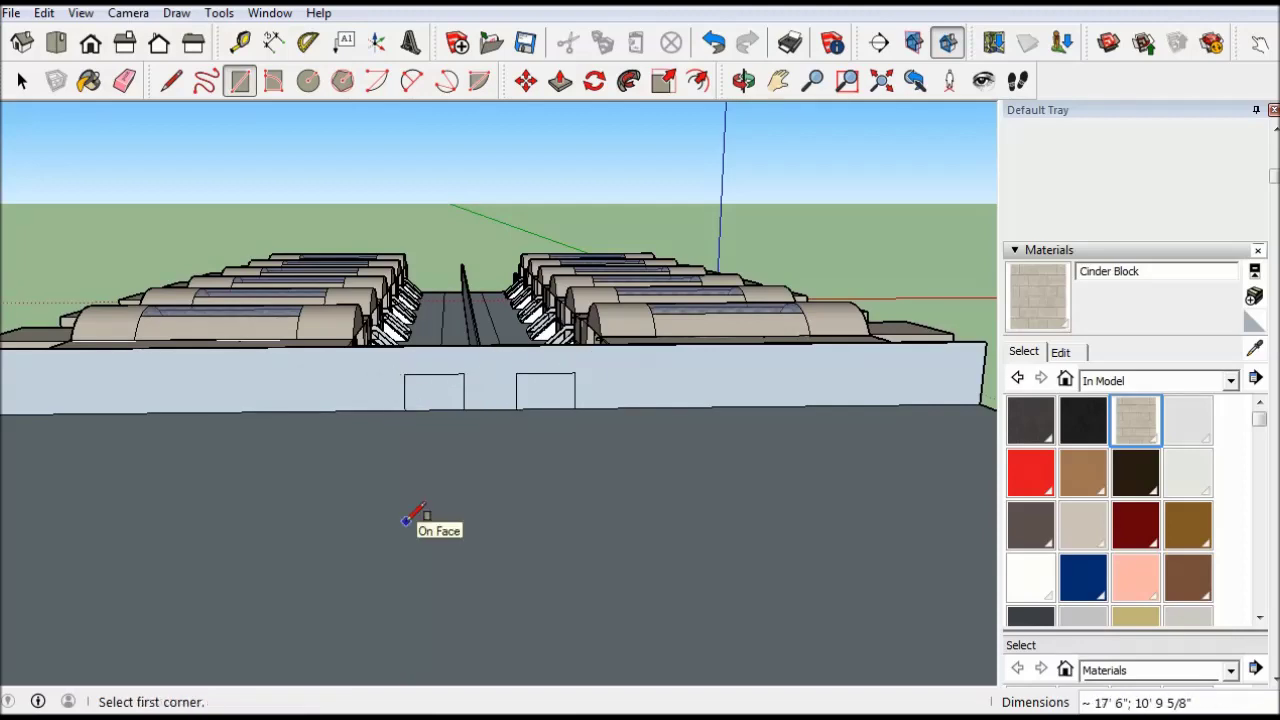
key("f")
scroll(447, 401, "up", 2)
scroll(446, 400, "up", 3)
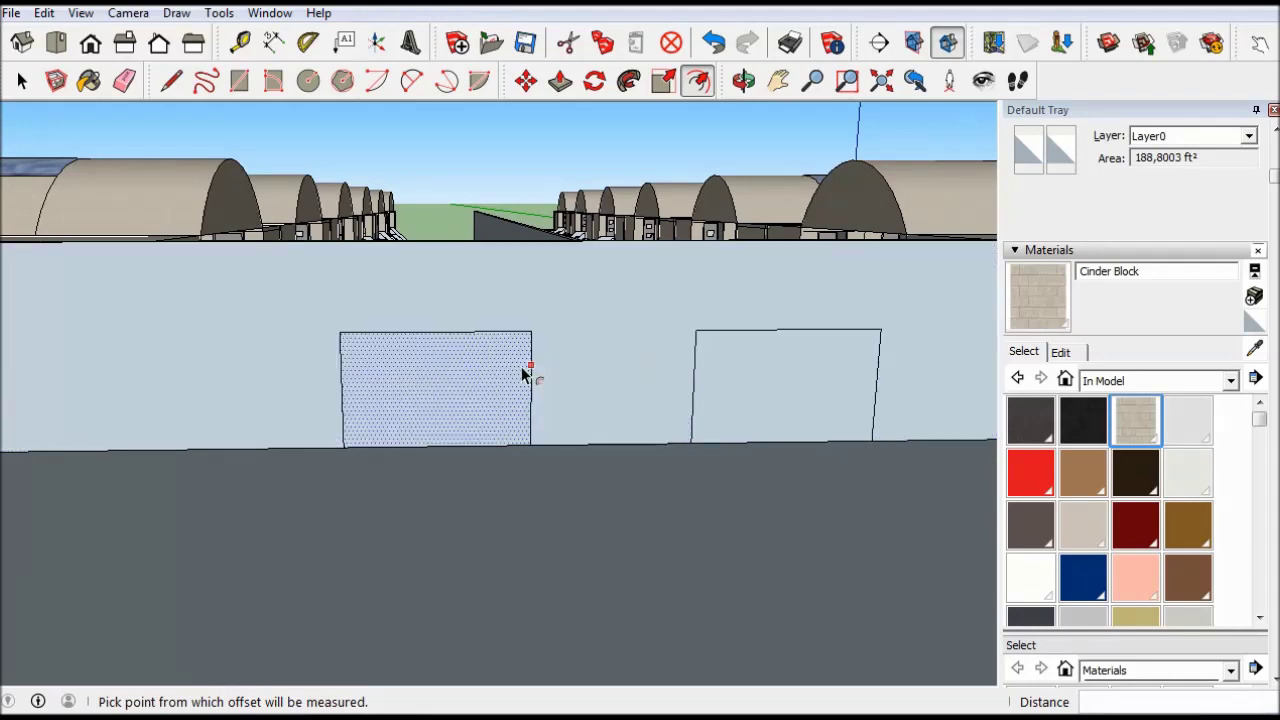
left_click(525, 398)
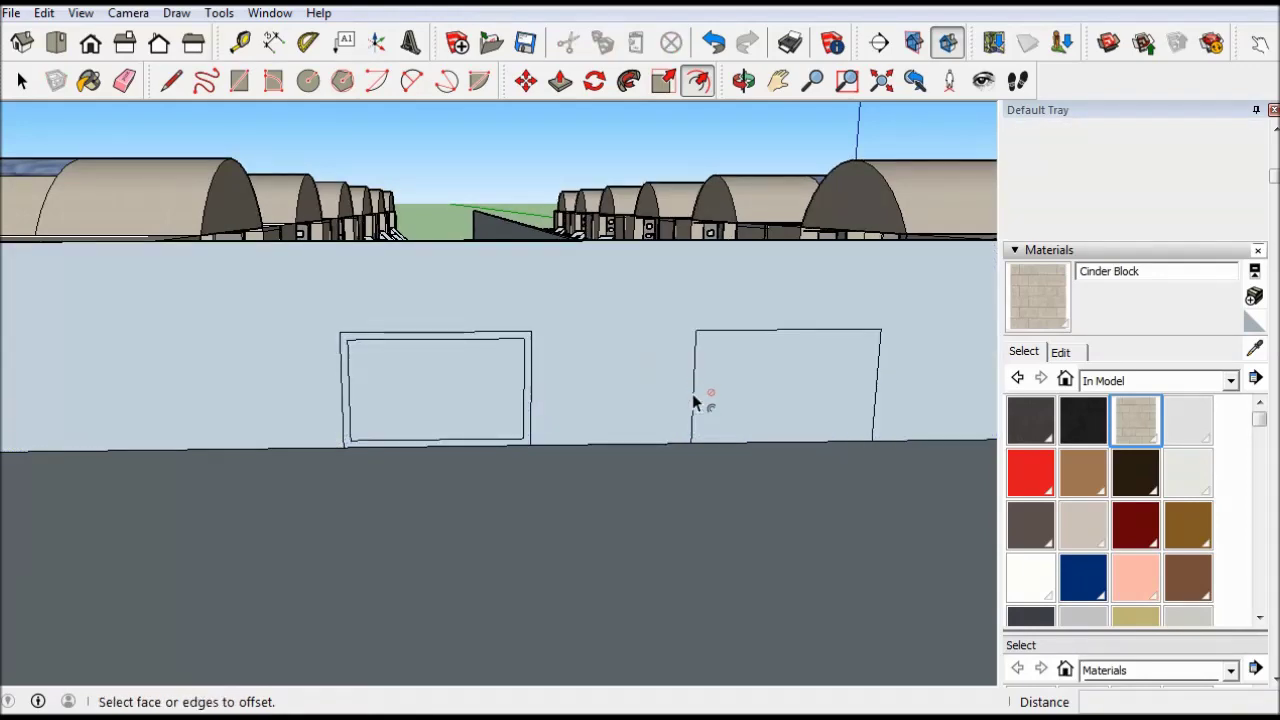
left_click(793, 330)
left_click(805, 337)
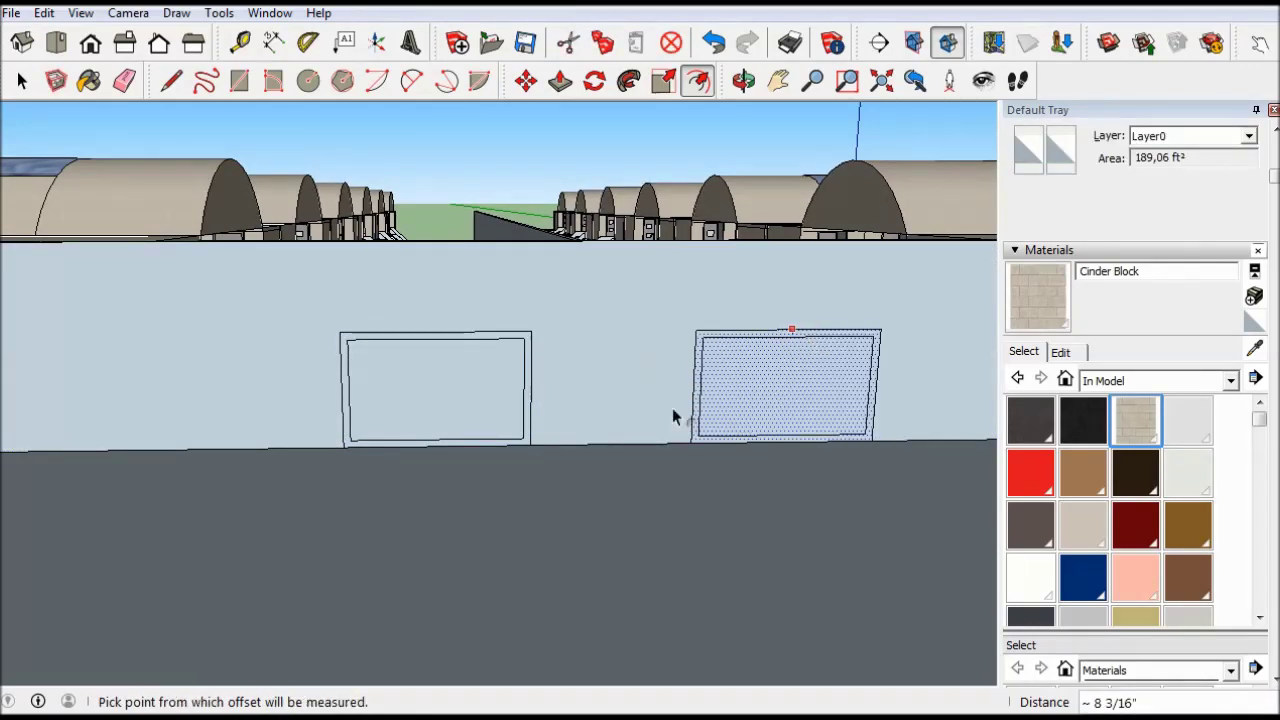
Erase the frames' bottom inner edges and split each door into two leaves with vertical lines
key("l")
scroll(343, 430, "up", 3)
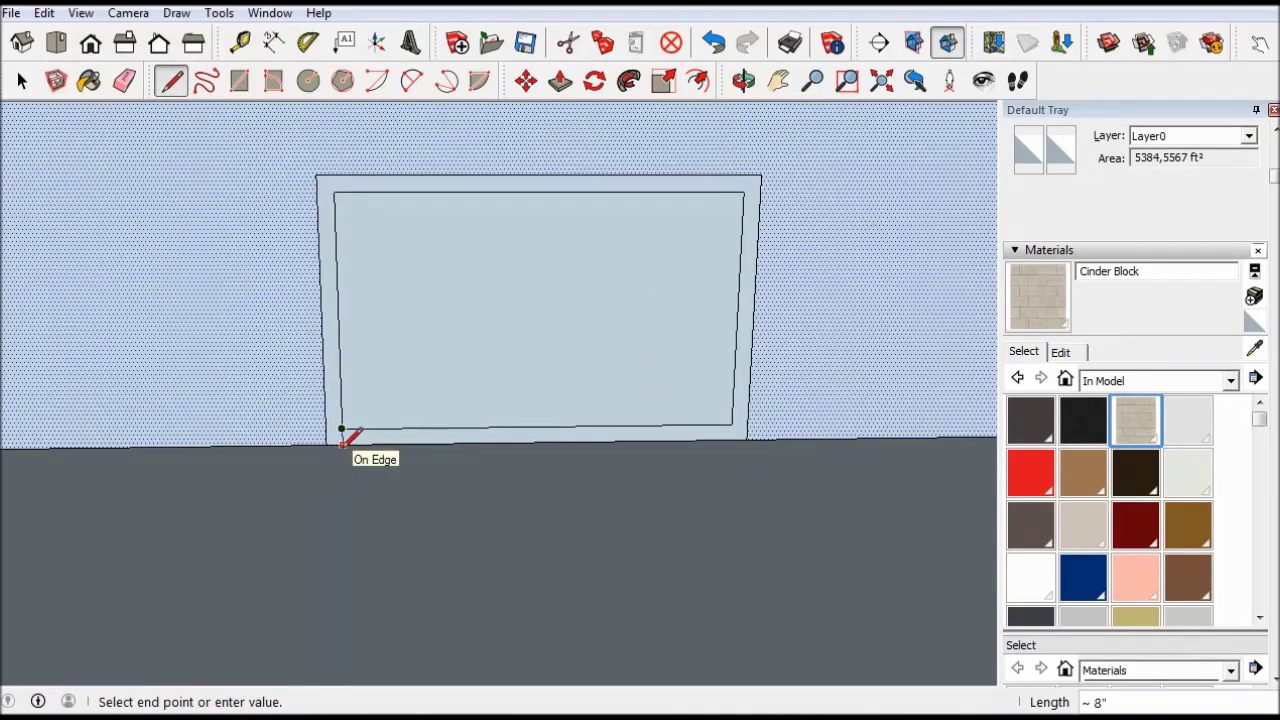
key("e")
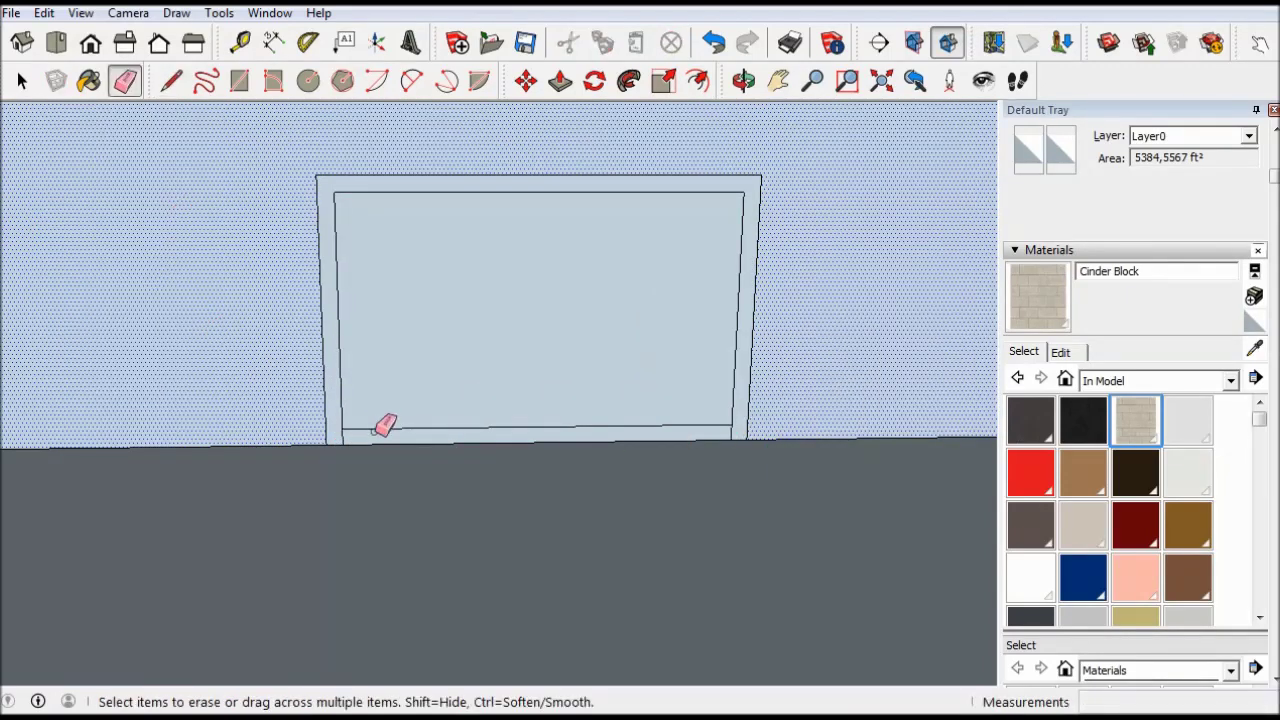
left_click(380, 430)
scroll(230, 330, "down", 3)
key("l")
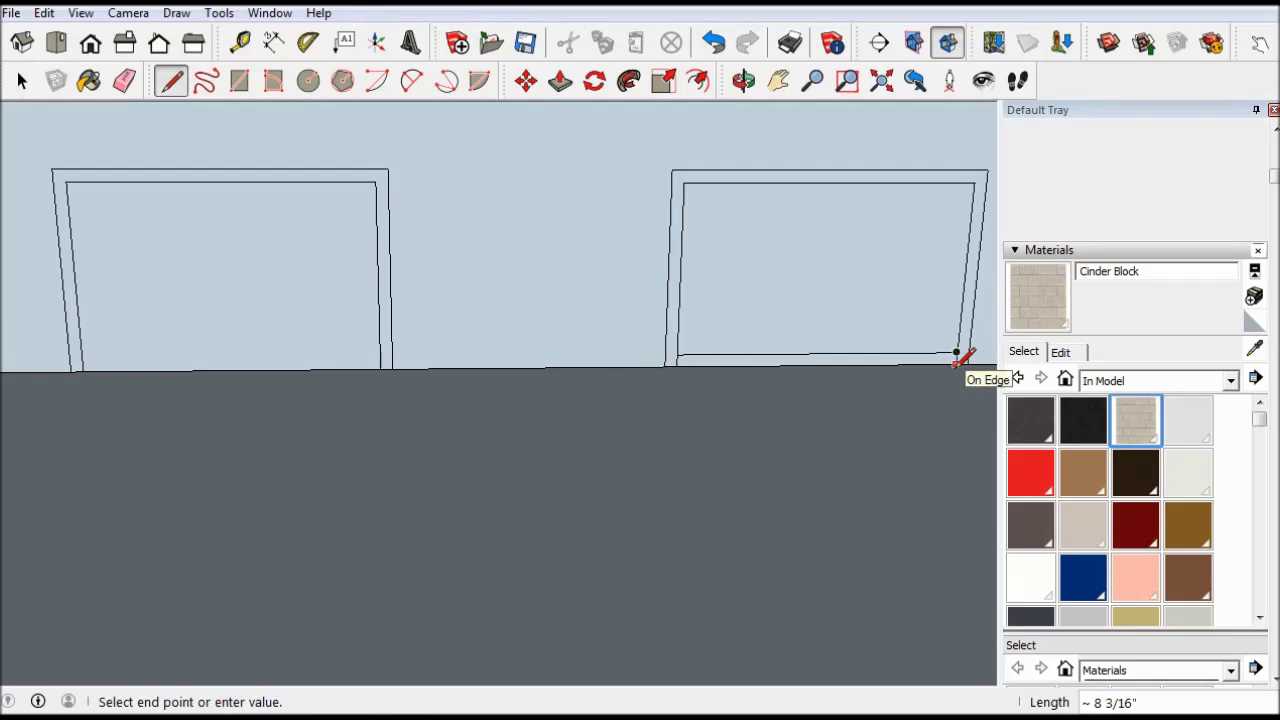
key("e")
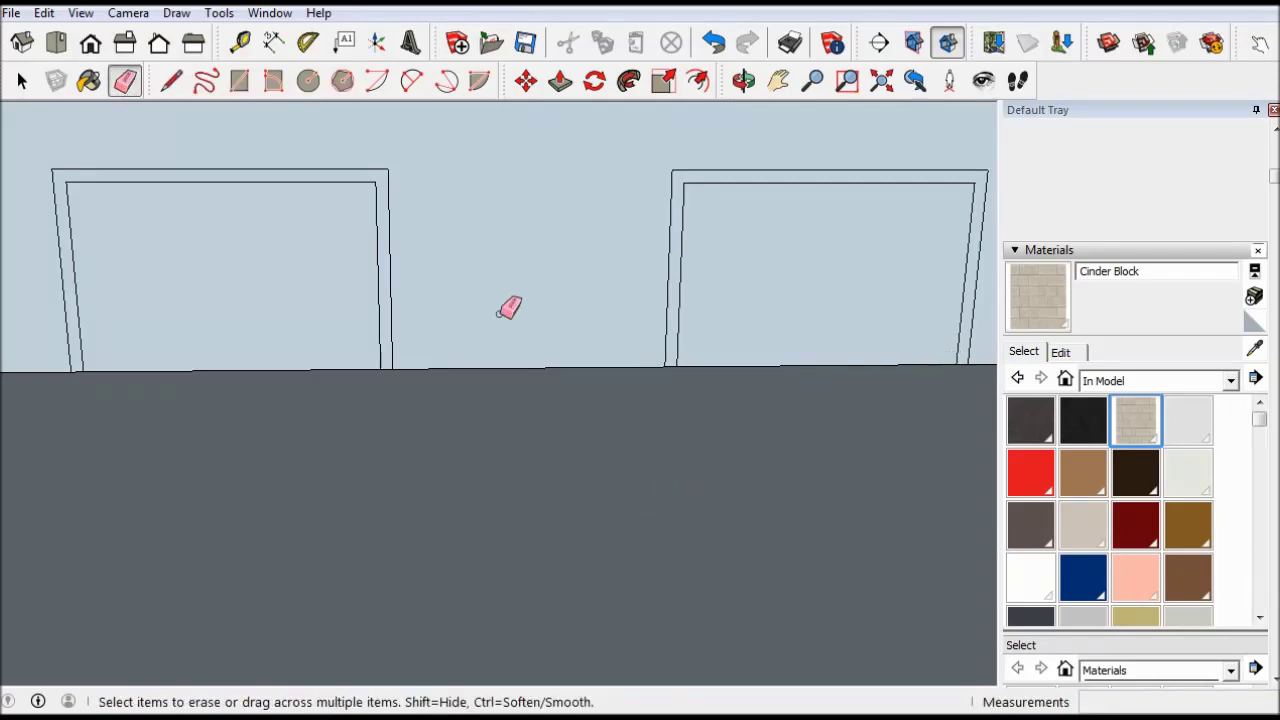
left_click(171, 85)
left_click(221, 182)
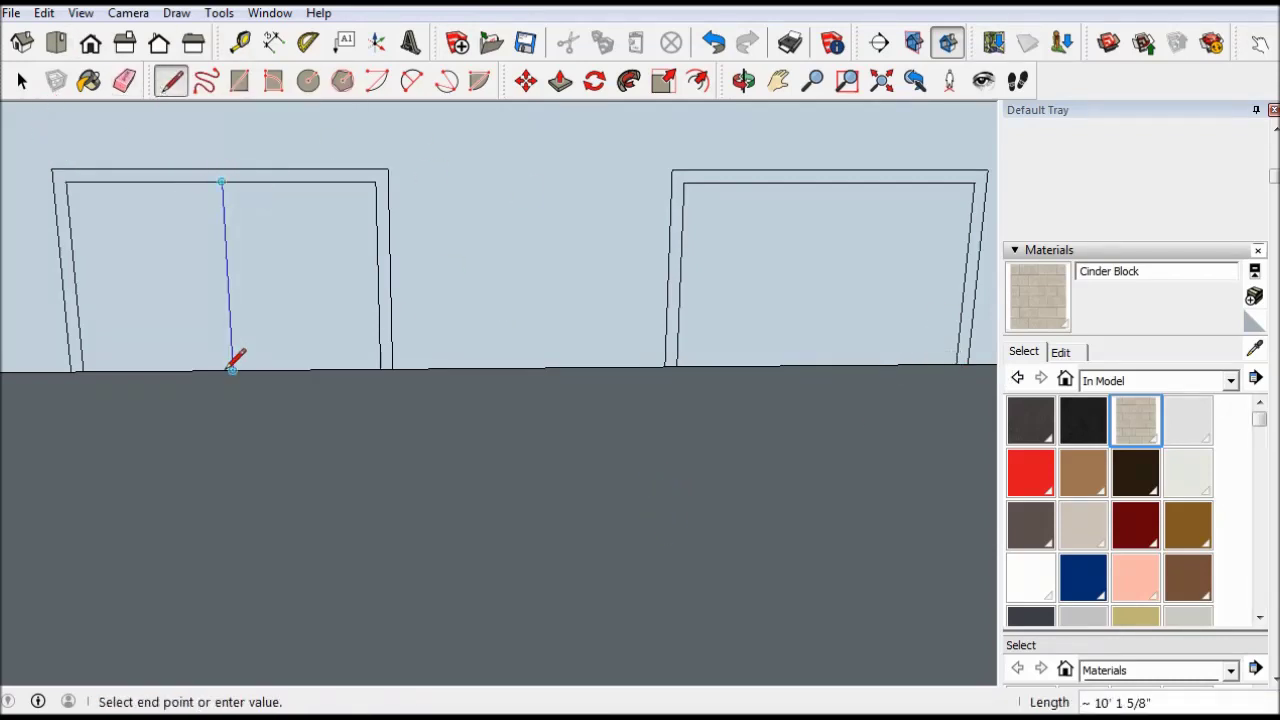
left_click(698, 81)
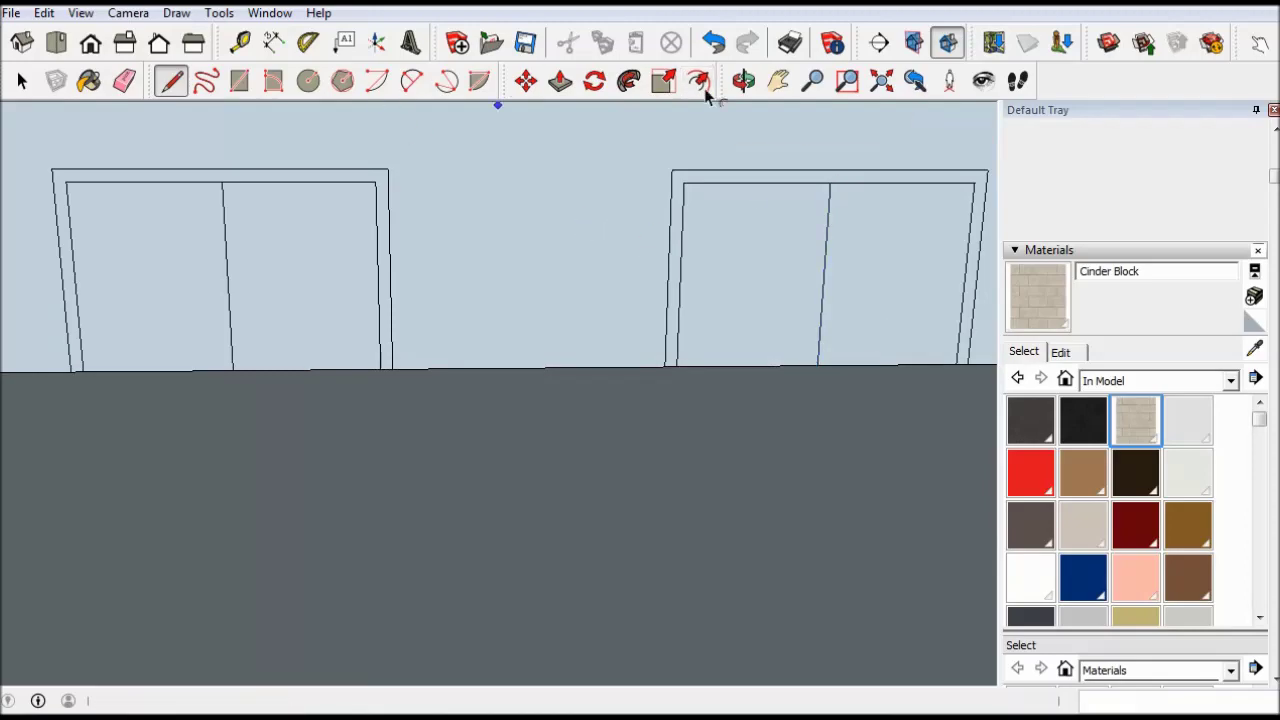
left_click(806, 265)
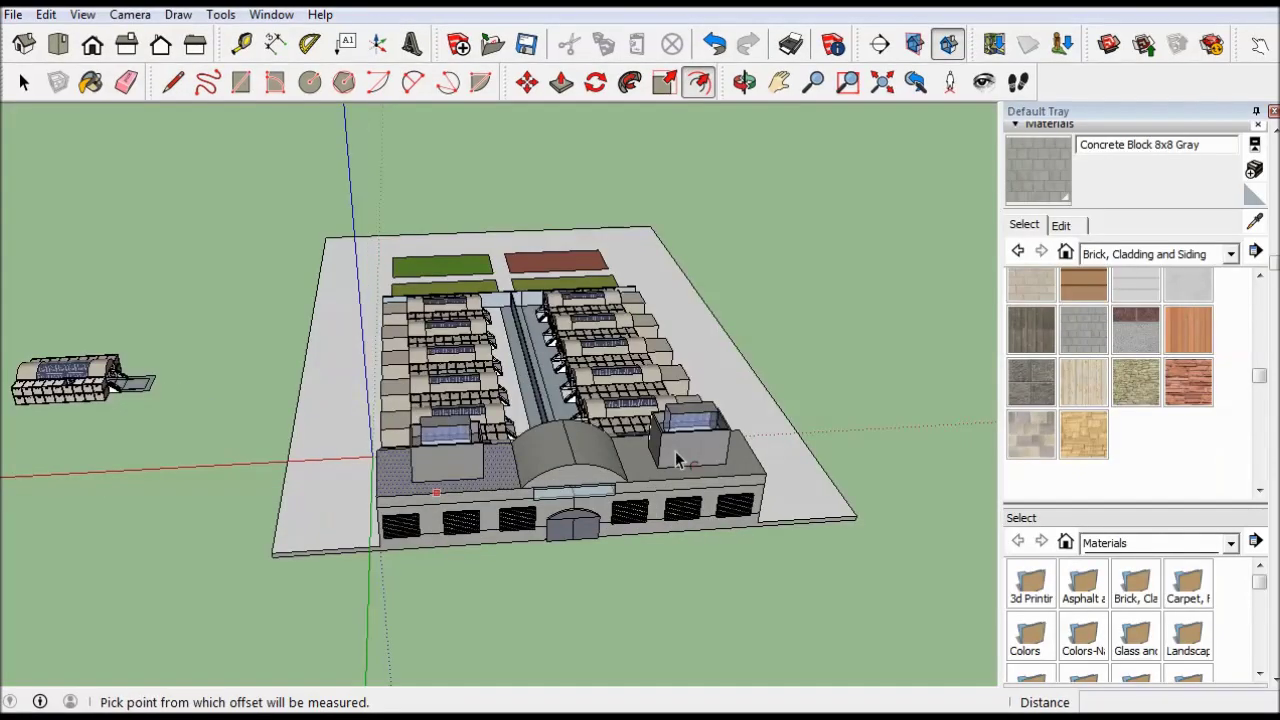
mouse_move(676, 459)
middle_mouse_down()
mouse_move(443, 486)
mouse_move(614, 480)
middle_mouse_up()
scroll(436, 497, "up", 2)
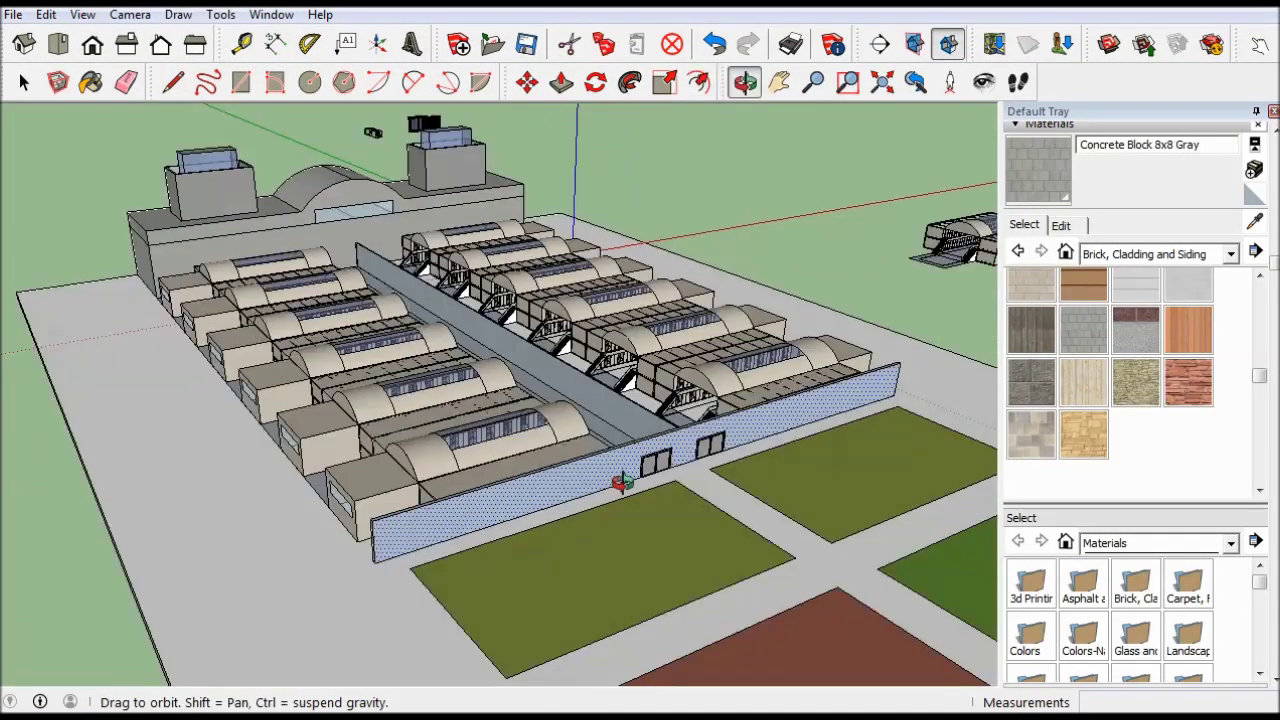
Draw an edge spanning the corridor tops and begin pulling the face above the corridor
key("r")
scroll(480, 223, "up", 5)
left_click(733, 229)
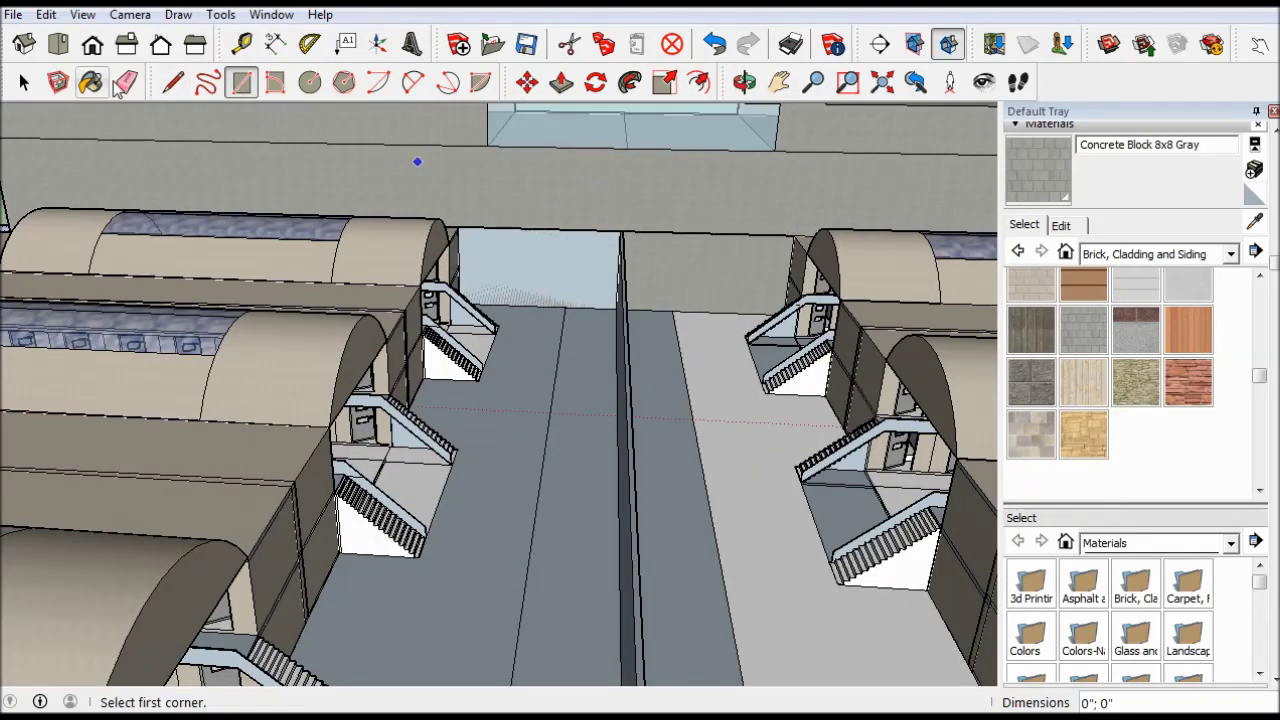
left_click(172, 82)
left_click(793, 236)
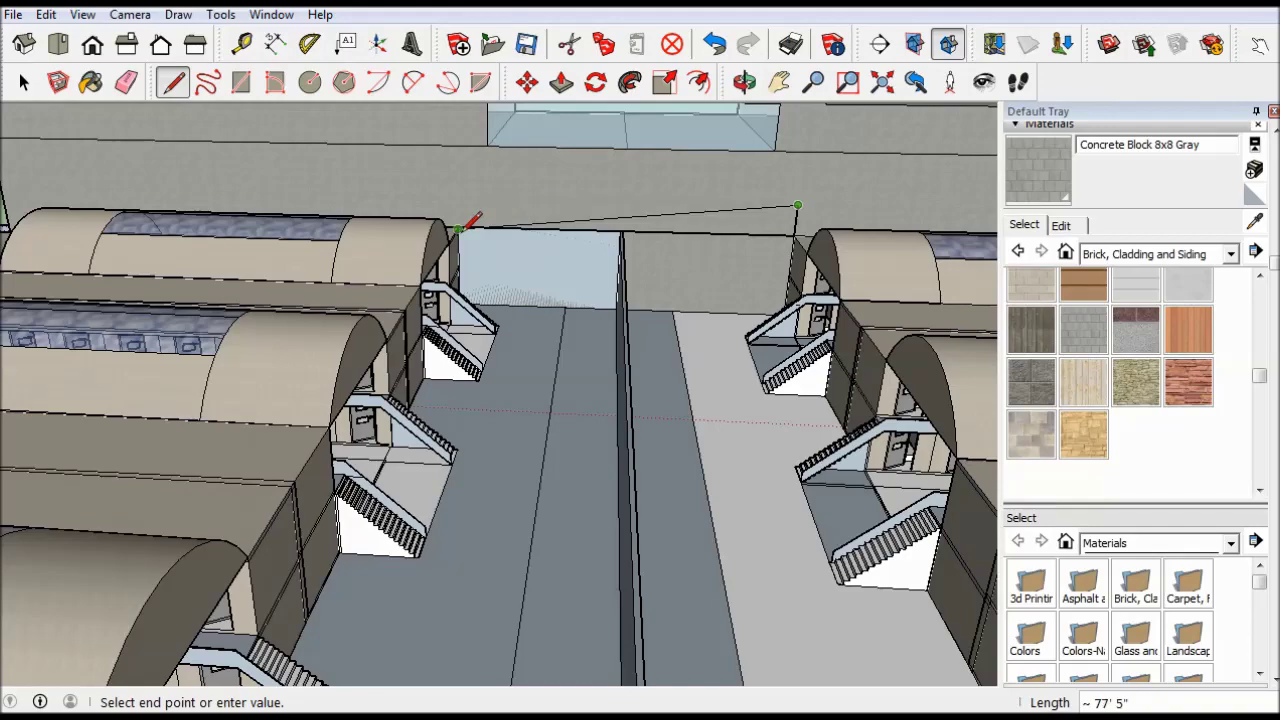
key("p")
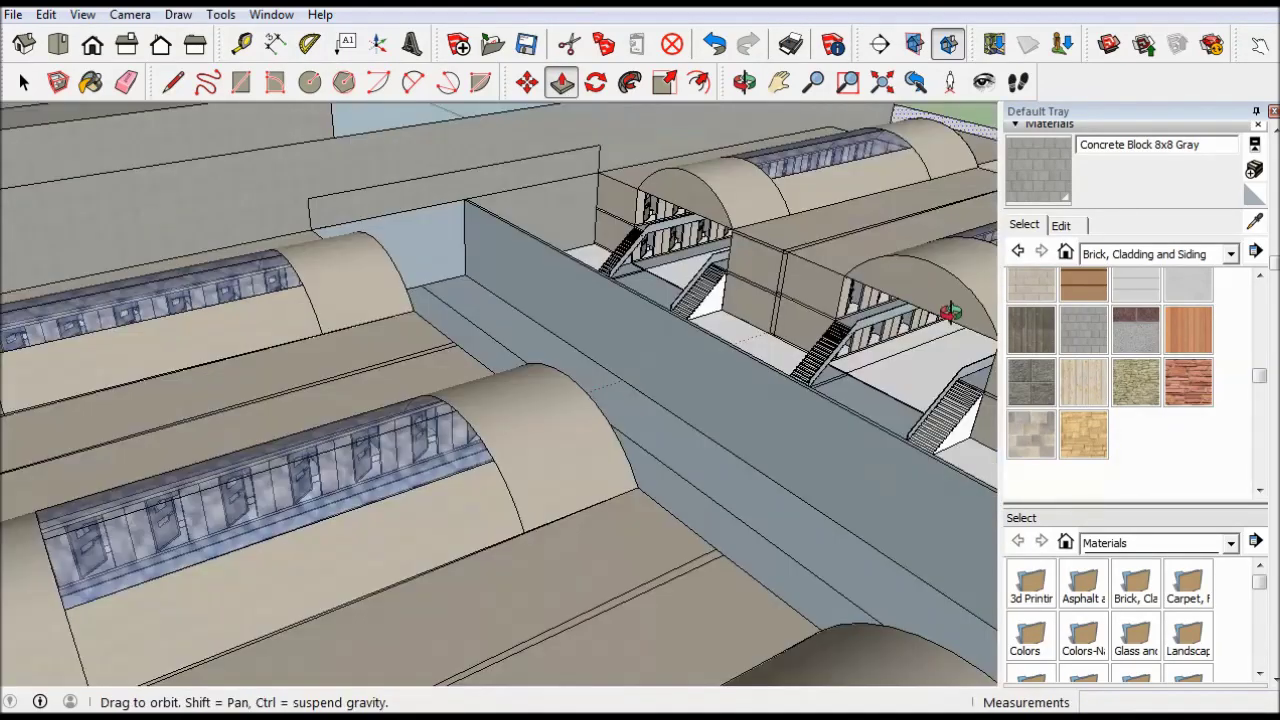
mouse_move(699, 293)
middle_mouse_down()
mouse_move(281, 252)
mouse_move(114, 329)
middle_mouse_up()
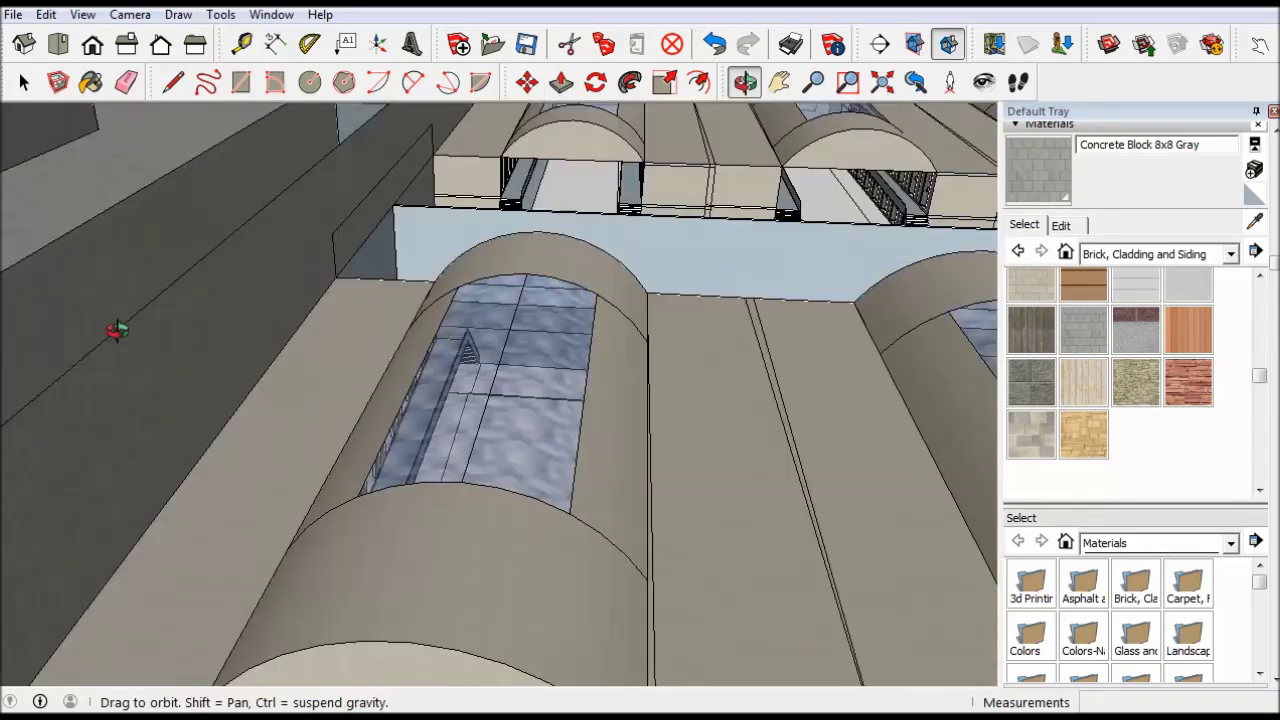
key("r")
left_click(513, 195)
key("p")
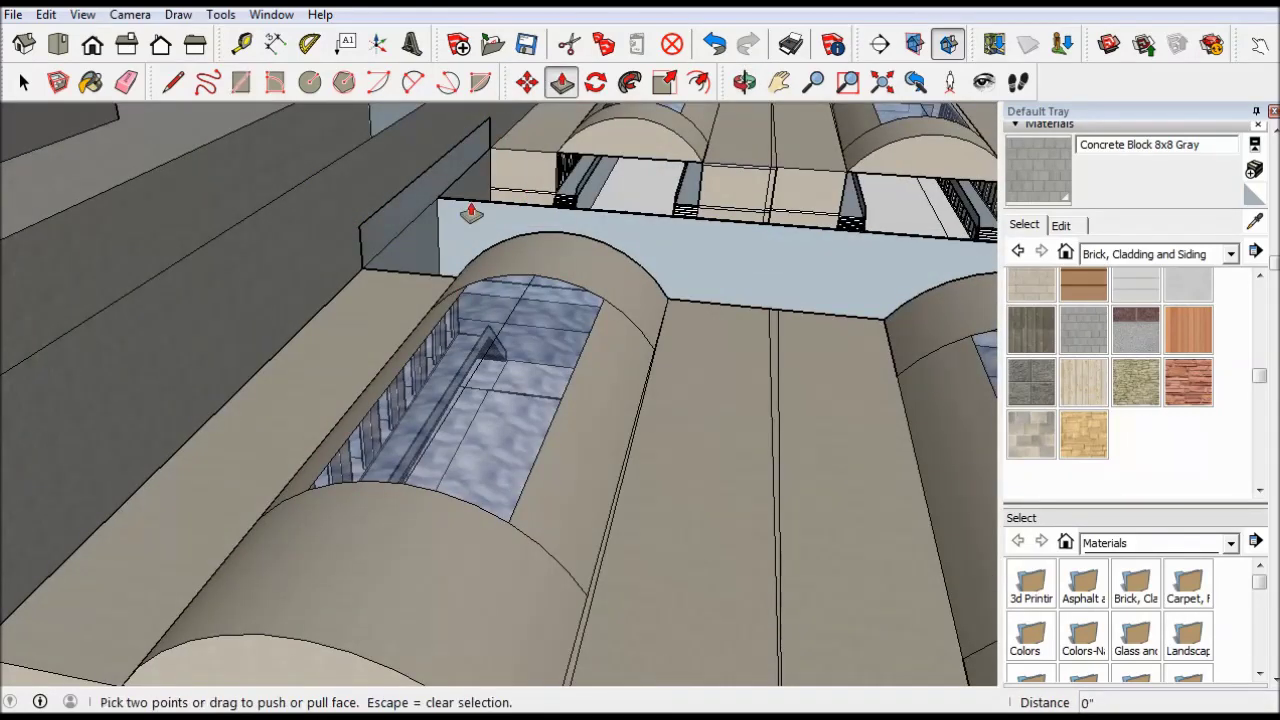
left_click(668, 222)
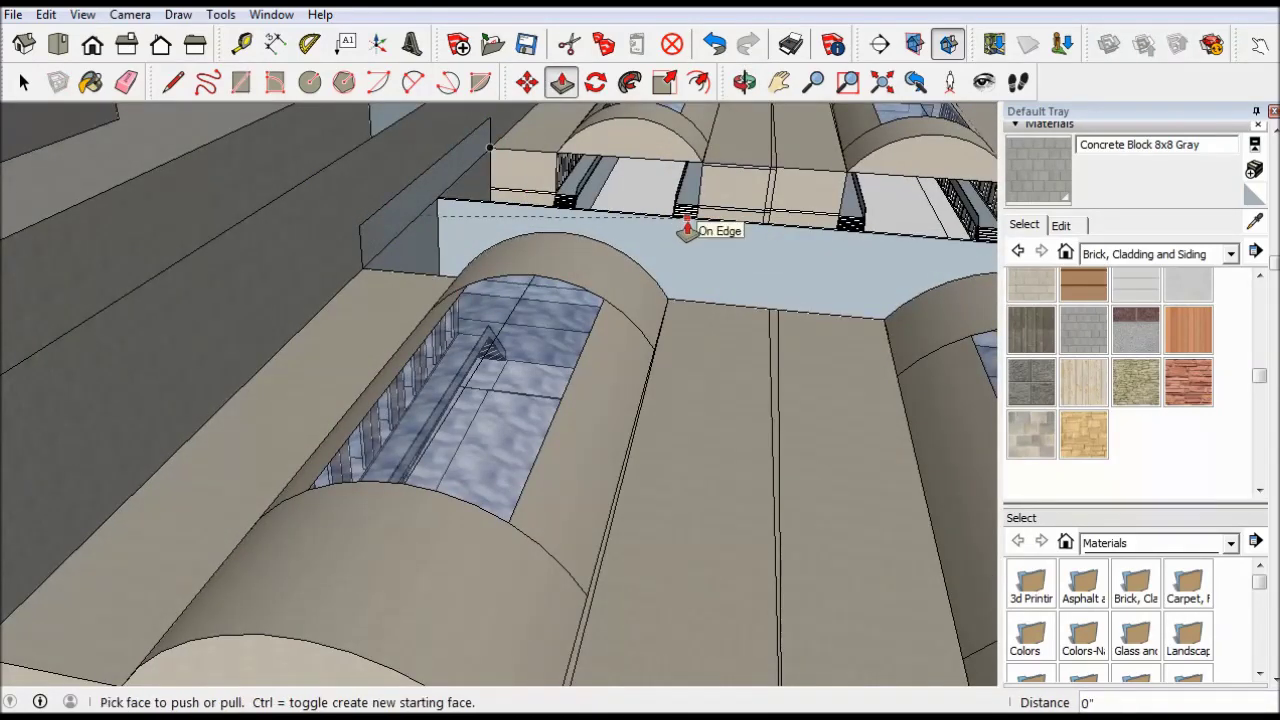
Close the outline into a new face and extrude it along the corridor into a roof slab
key("l")
left_click(360, 248)
scroll(400, 214, "up", 3)
scroll(400, 214, "down", 5)
scroll(480, 130, "up", 5)
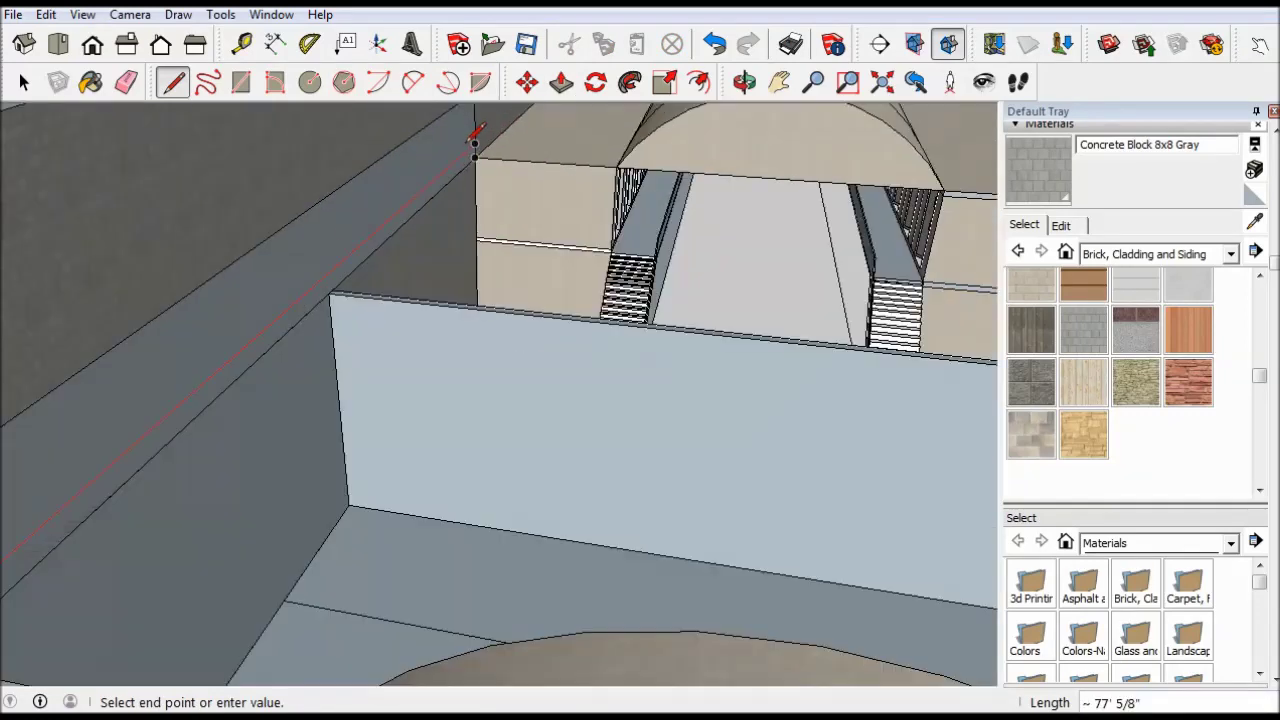
left_click(474, 145)
left_click(561, 82)
left_click(363, 211)
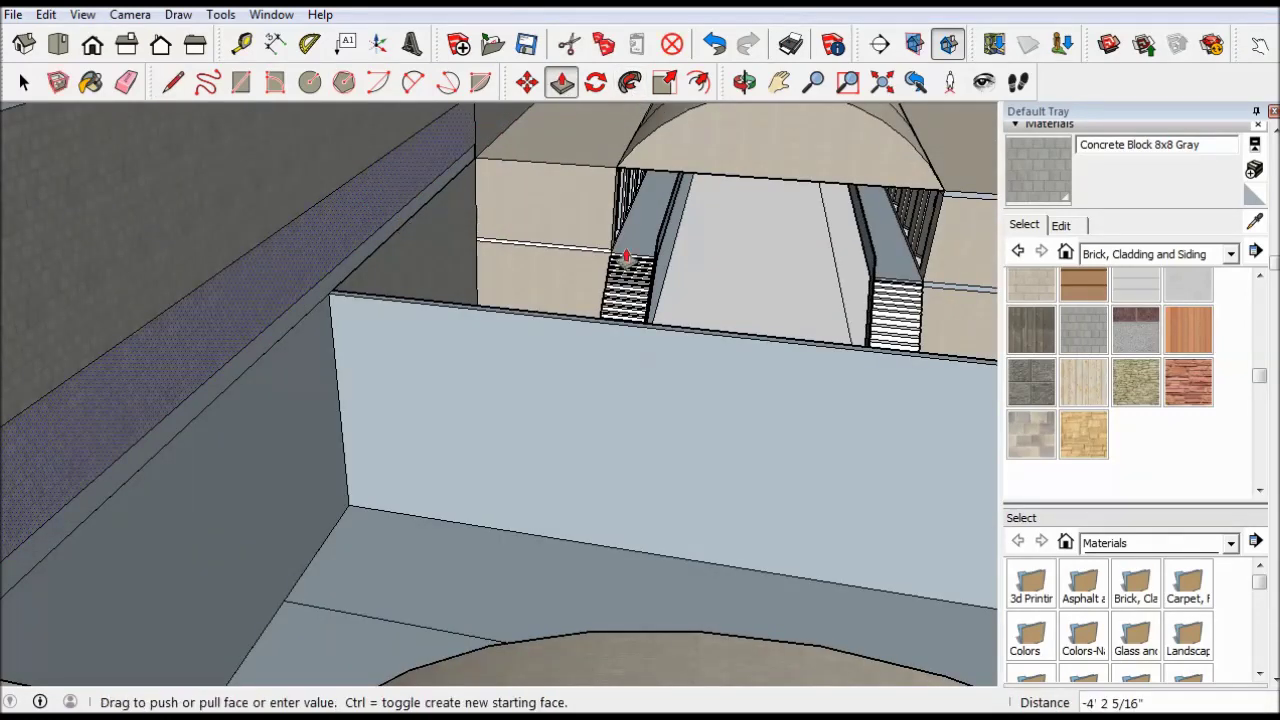
mouse_move(595, 255)
middle_mouse_down()
mouse_move(94, 266)
mouse_move(614, 351)
middle_mouse_up()
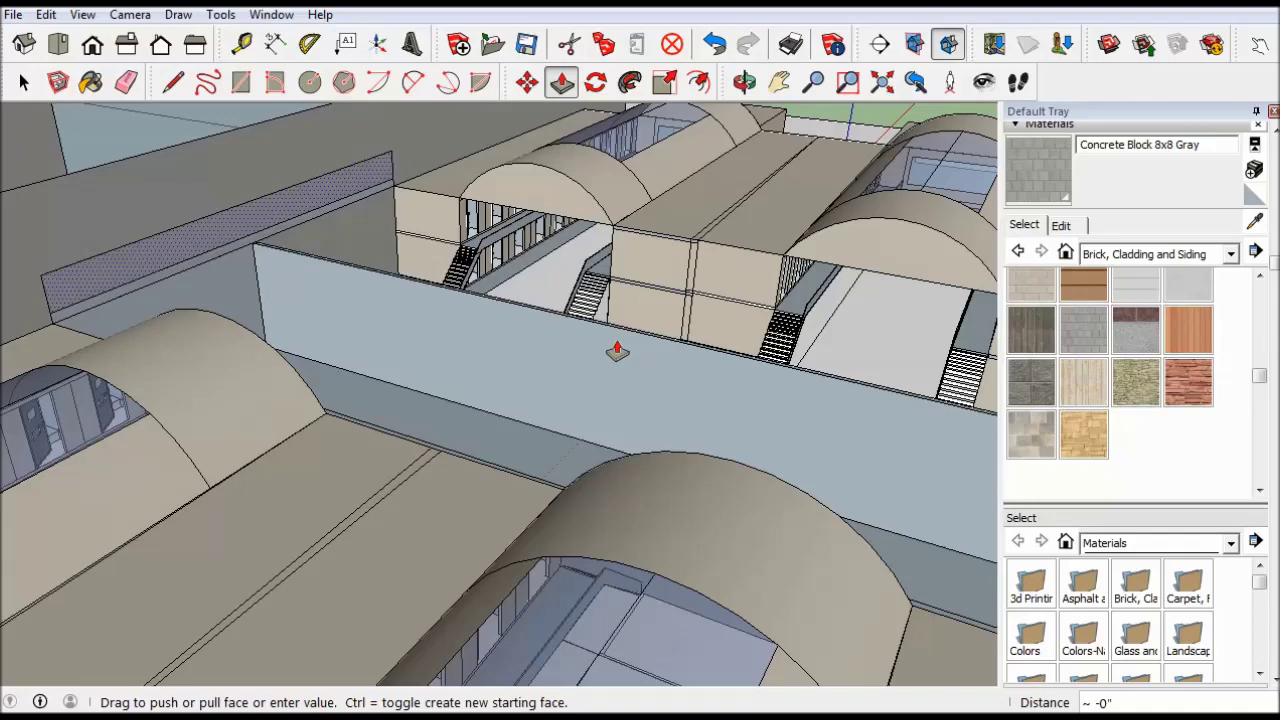
scroll(383, 220, "up", 3)
scroll(376, 228, "down", 5)
scroll(735, 405, "up", 1)
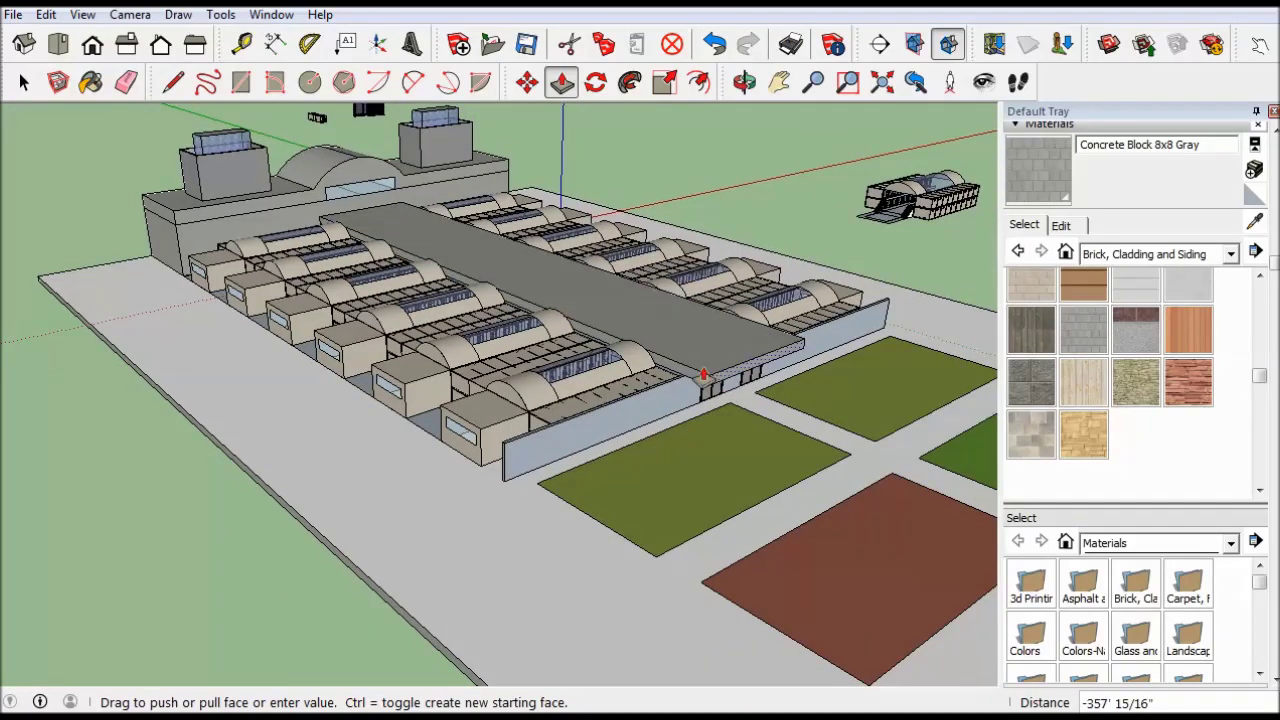
key("Escape")
middle_click_drag(671, 386, 450, 234)
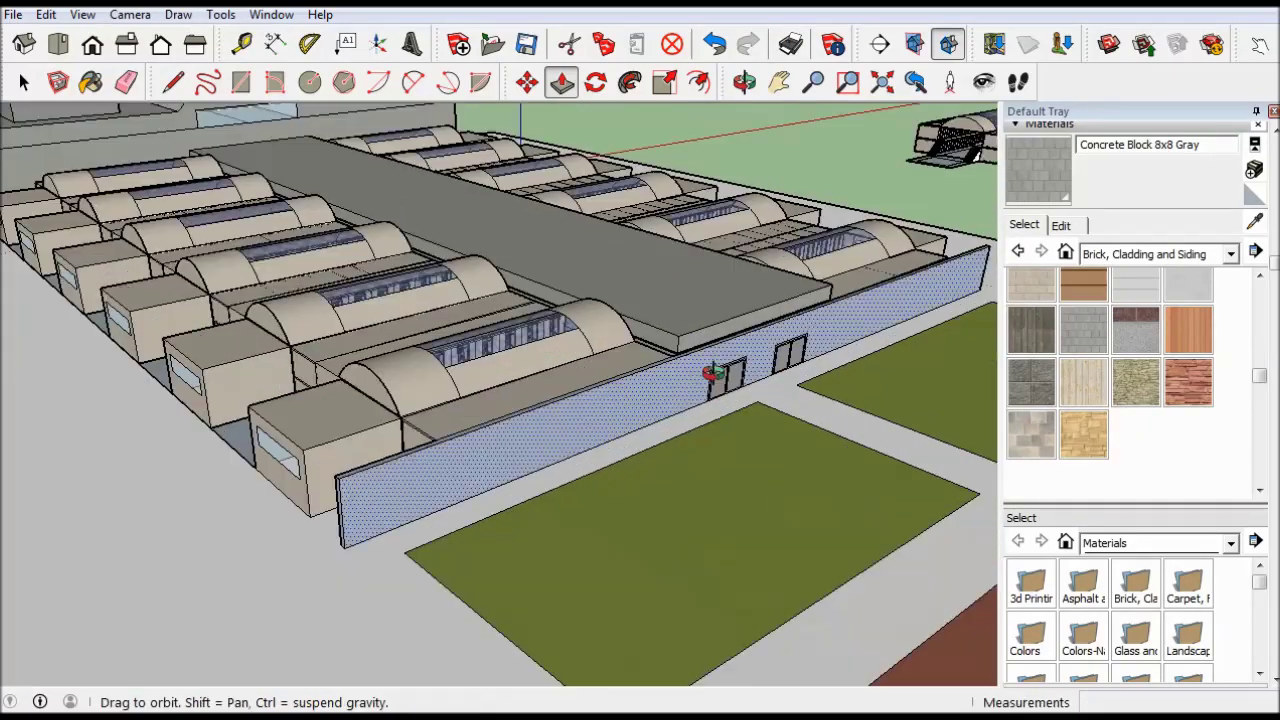
scroll(450, 234, "up", 3)
scroll(450, 234, "up", 2)
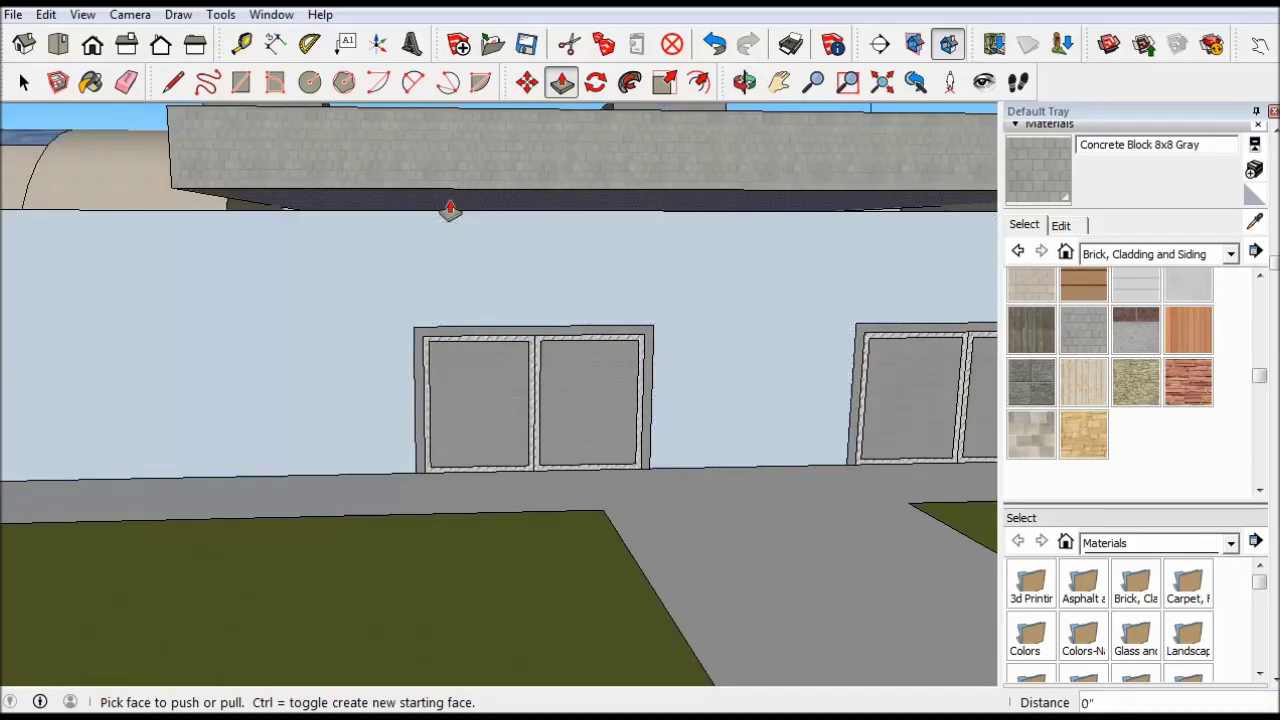
Paint the front perimeter wall with Concrete Block 8x8 Gray, then view the whole site
left_click(452, 232)
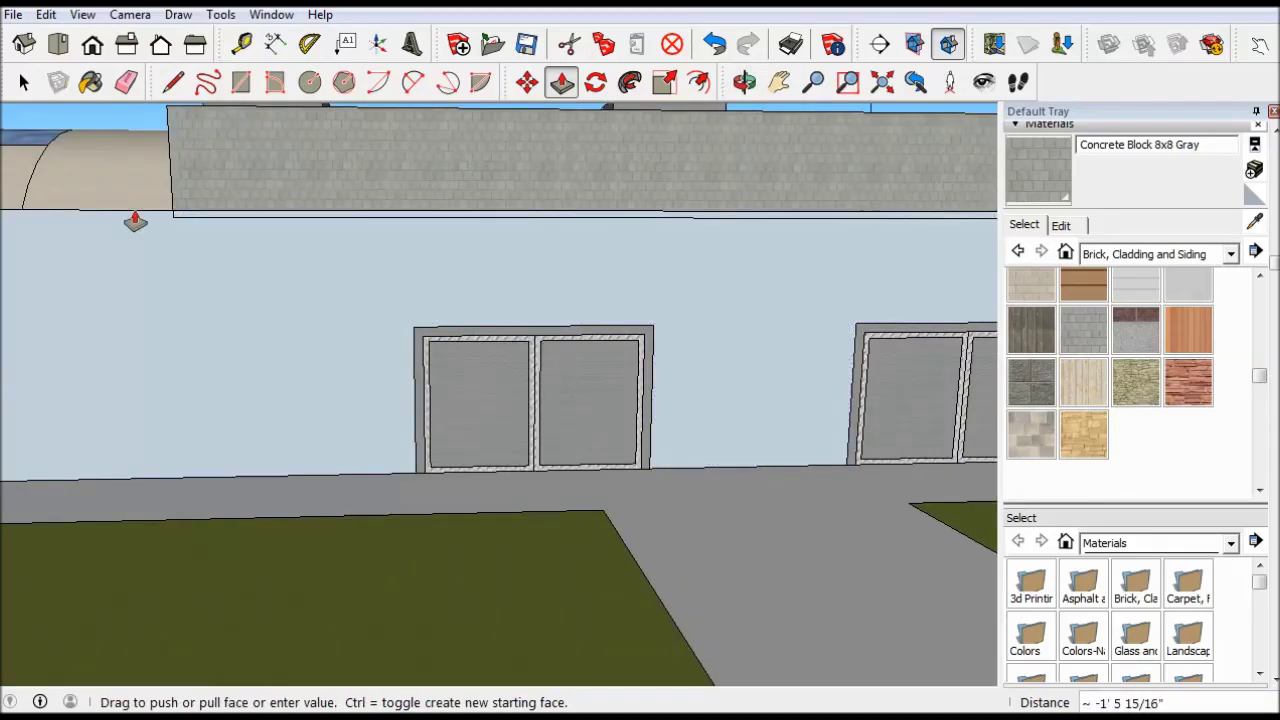
key("b")
left_click(346, 290)
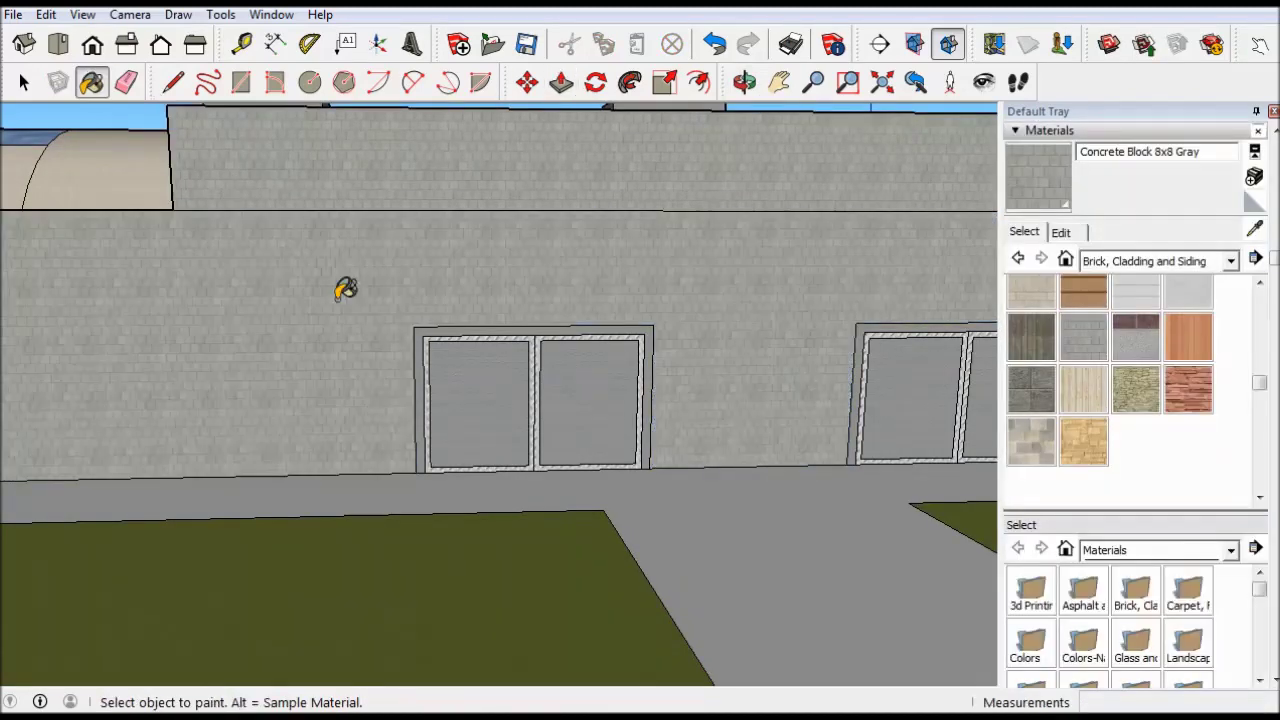
scroll(256, 320, "down", 2)
middle_click_drag(256, 320, 357, 581)
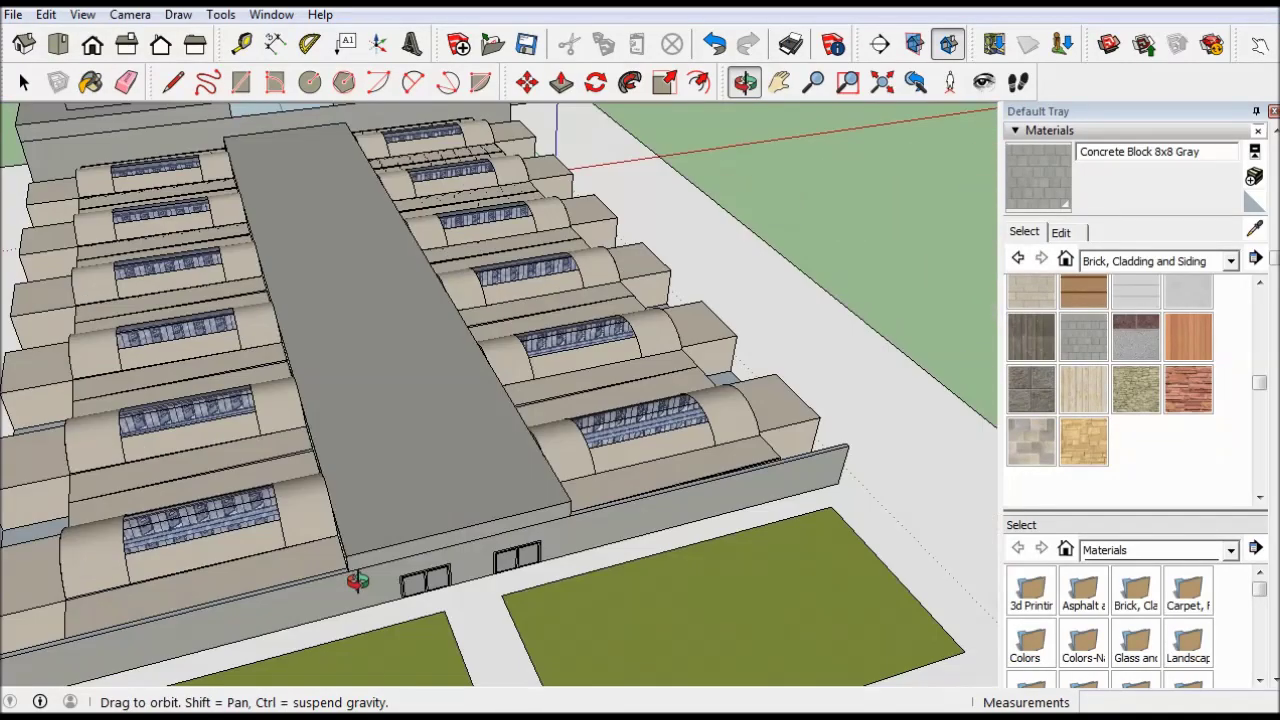
scroll(365, 550, "down", 4)
middle_click_drag(371, 520, 354, 391)
scroll(330, 470, "down", 2)
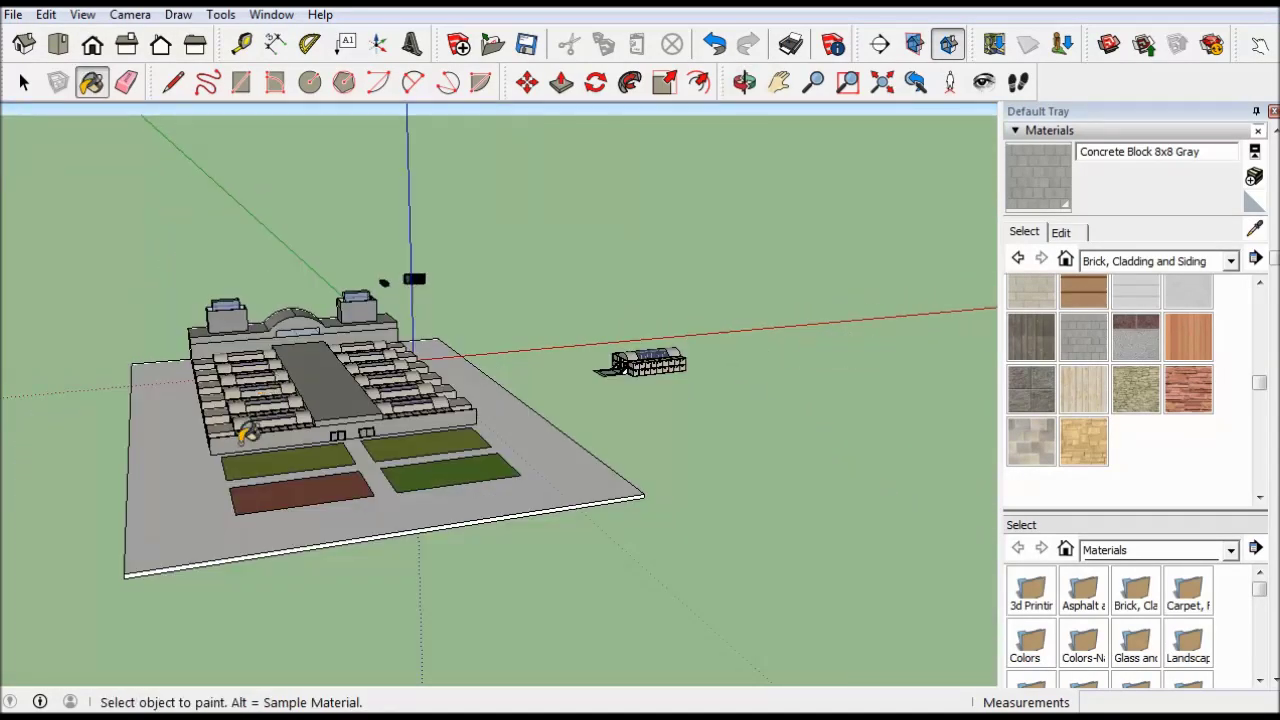
Cancel the base-slab offset and erase the stray long edge running across the ground
key("m")
key("f")
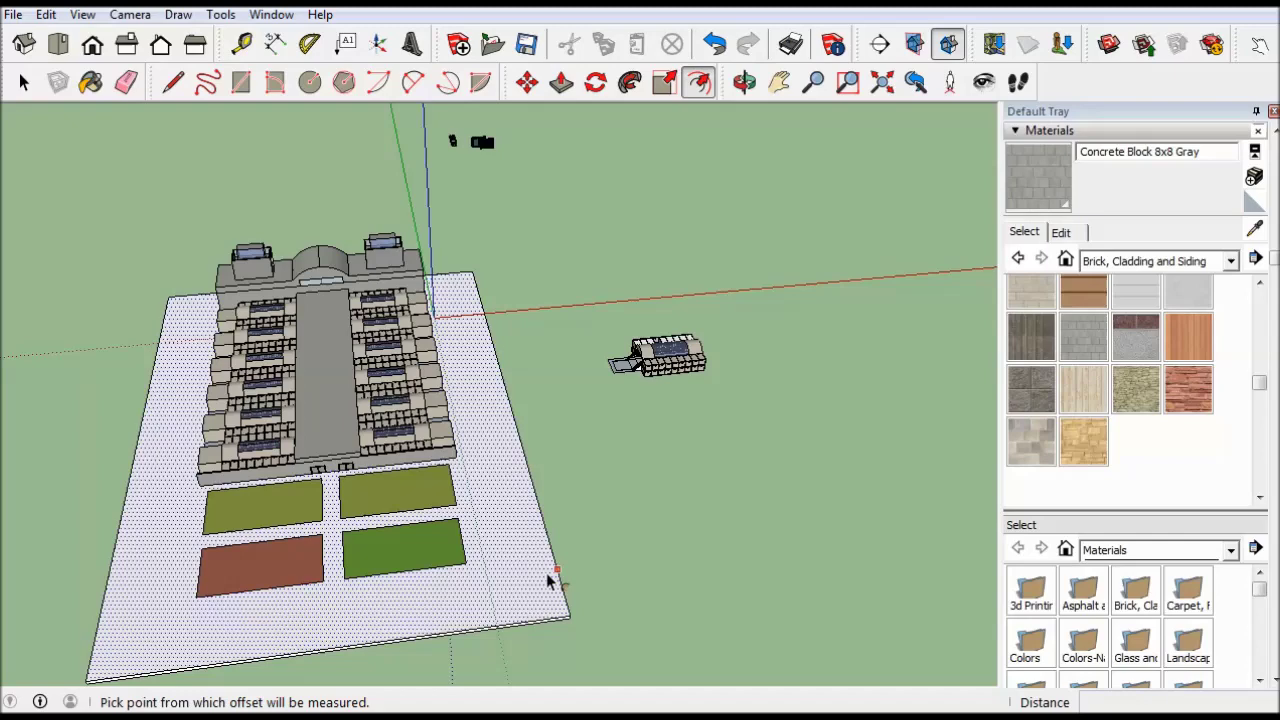
left_click(549, 577)
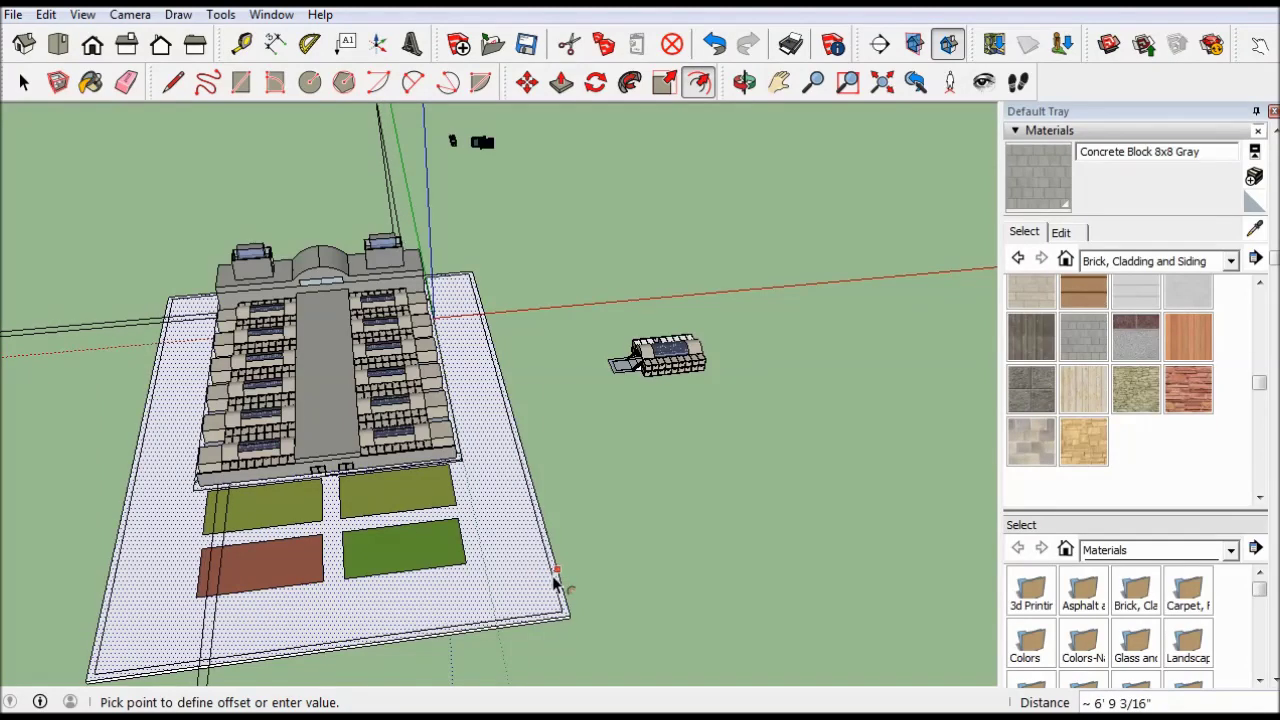
key("Escape")
key("l")
middle_click_drag(455, 260, 557, 214)
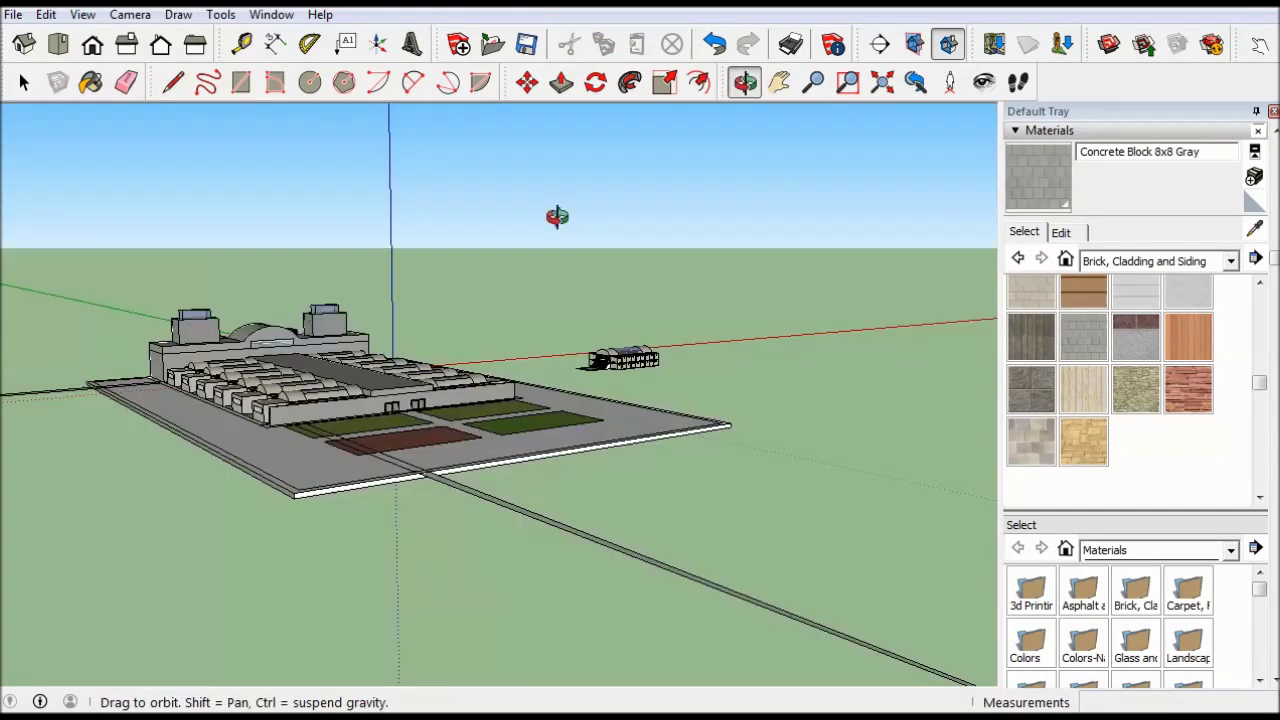
key("e")
left_click_drag(480, 477, 476, 482)
key("Escape")
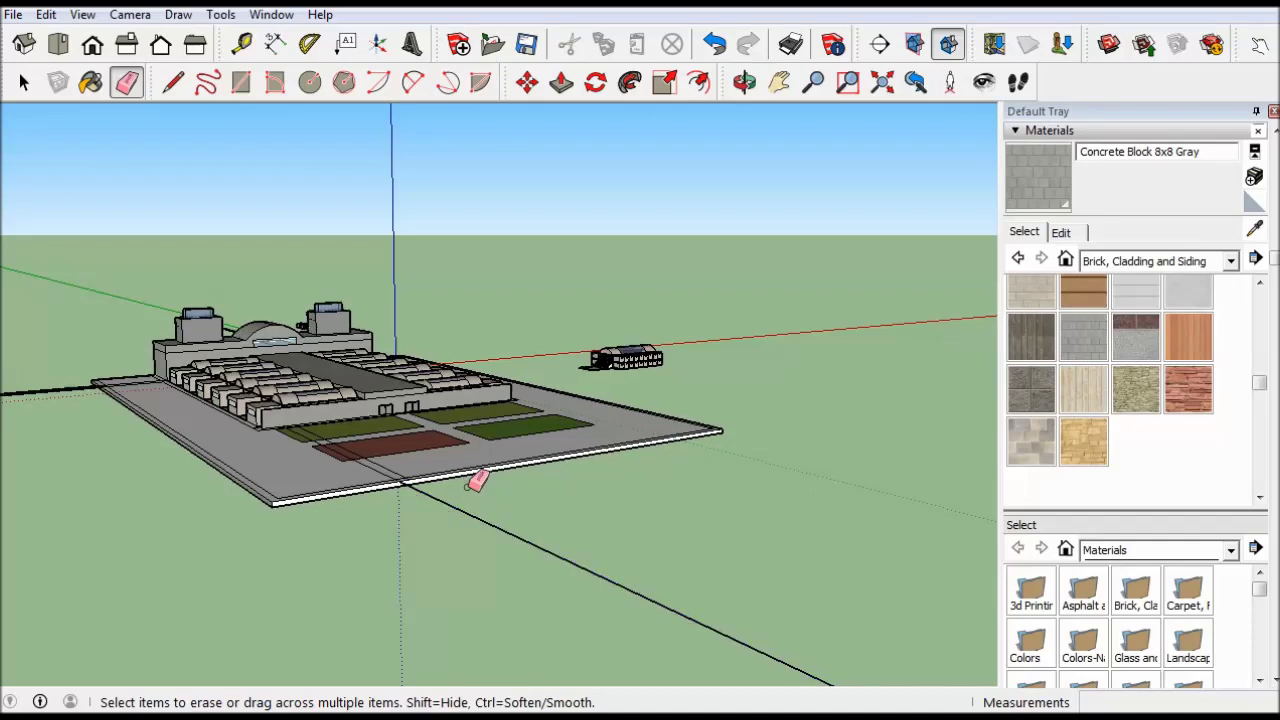
mouse_move(327, 318)
middle_mouse_down()
mouse_move(480, 246)
mouse_move(73, 318)
middle_mouse_up()
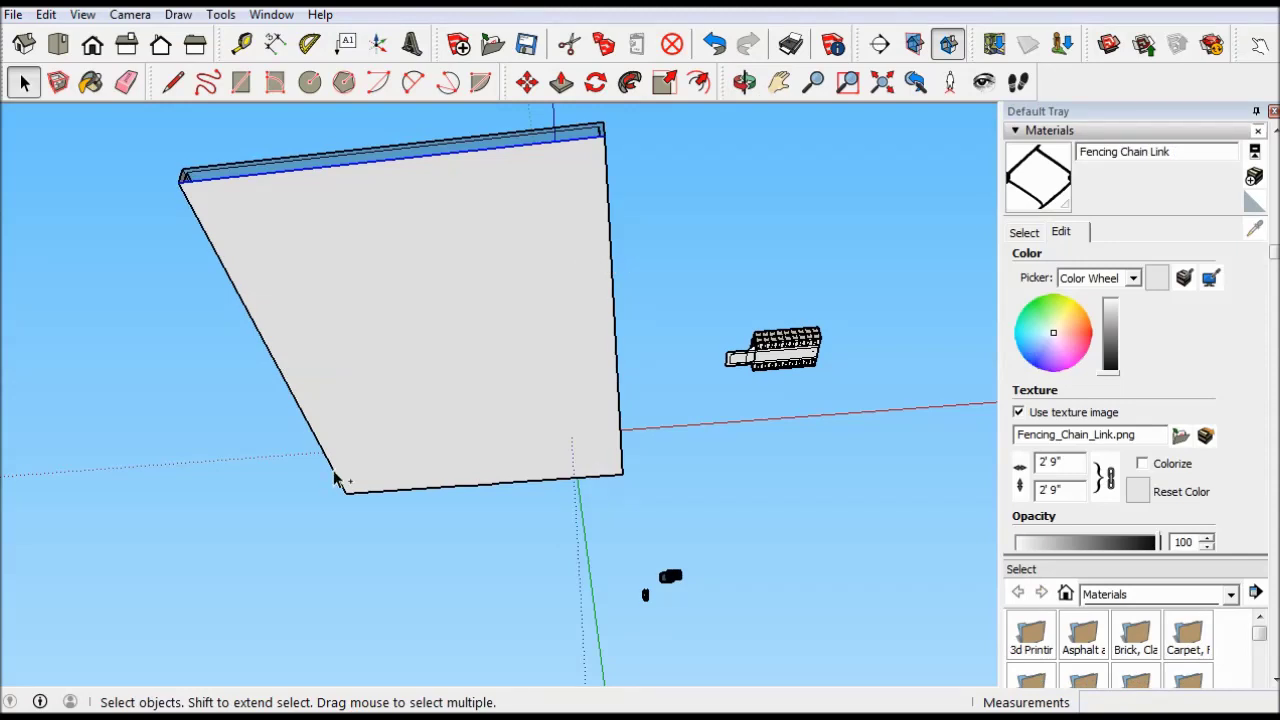
left_click(335, 479)
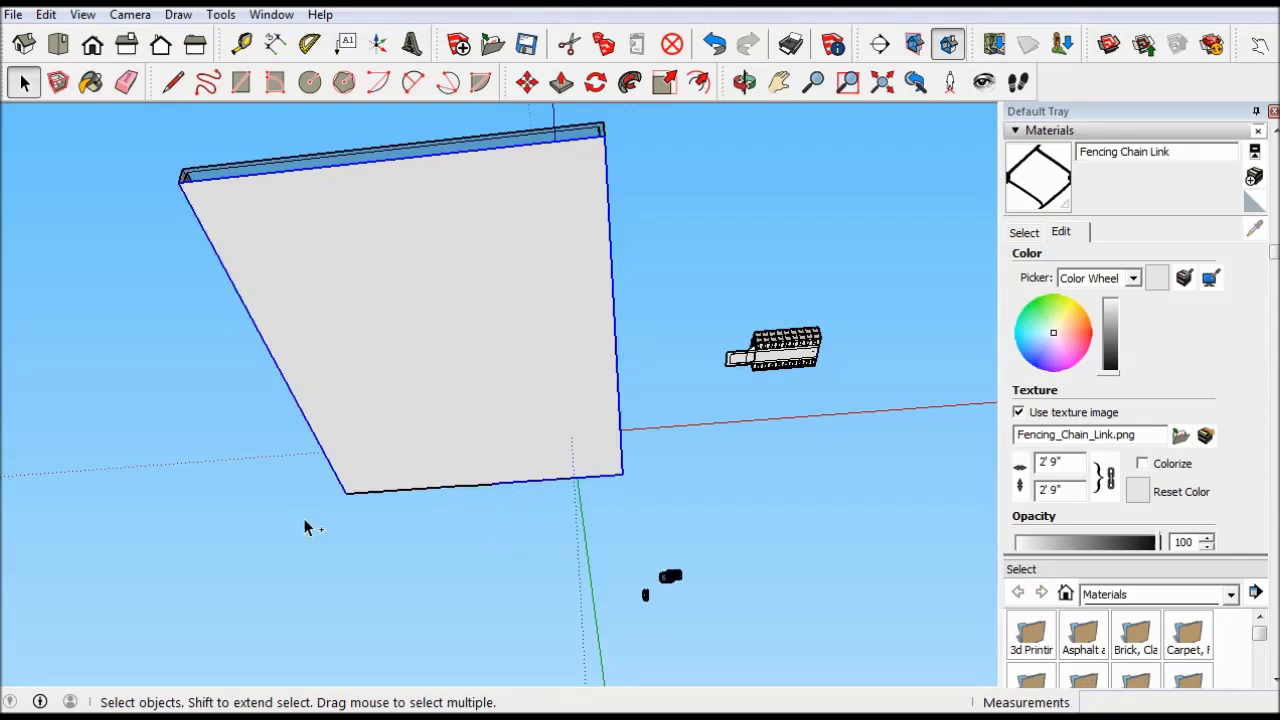
Copy the grey panel face with Move and Ctrl, placing it left of the site
left_click(475, 489)
left_click(527, 82)
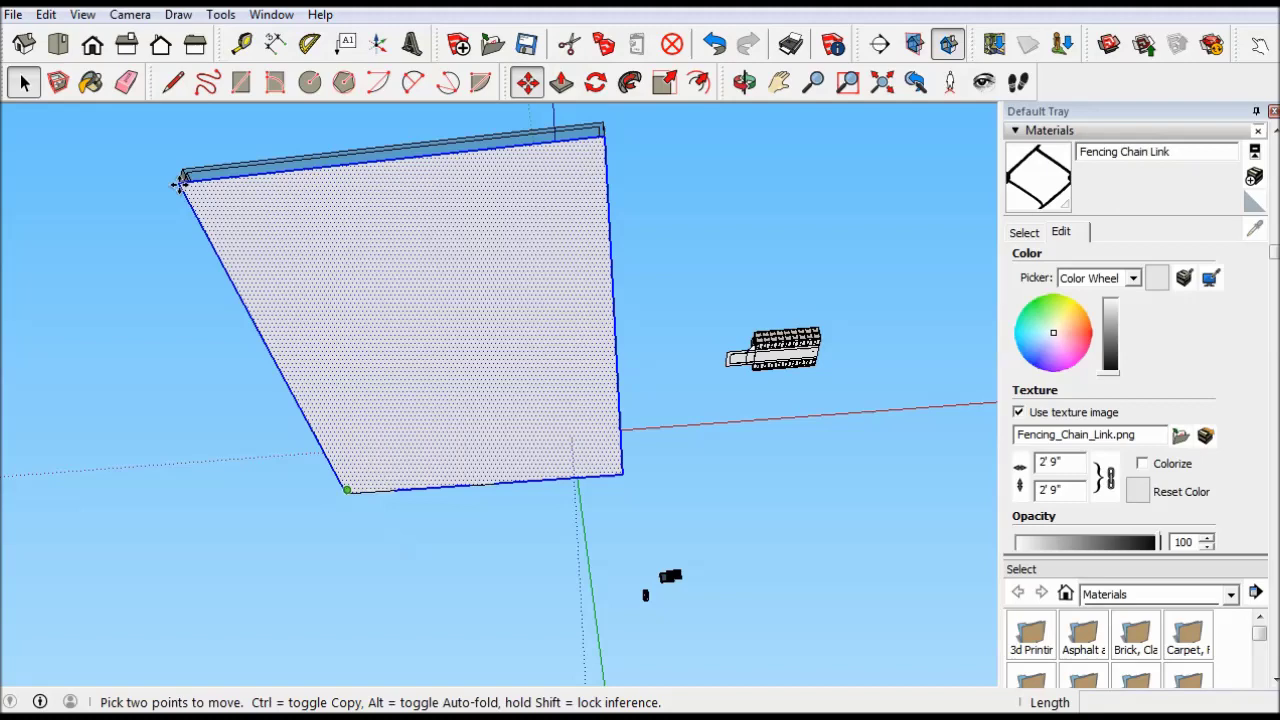
key("ctrl")
left_click(183, 178)
mouse_move(163, 183)
middle_mouse_down()
mouse_move(534, 477)
mouse_move(57, 325)
mouse_move(640, 352)
middle_mouse_up()
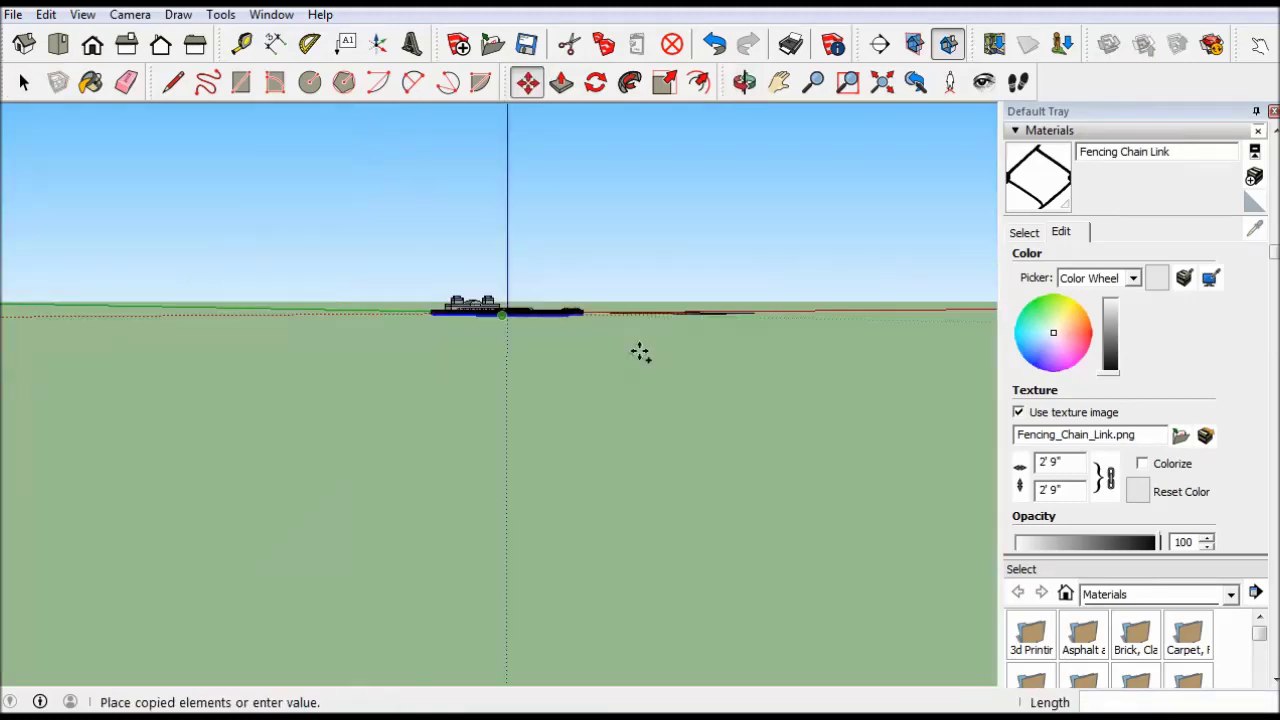
left_click(351, 408)
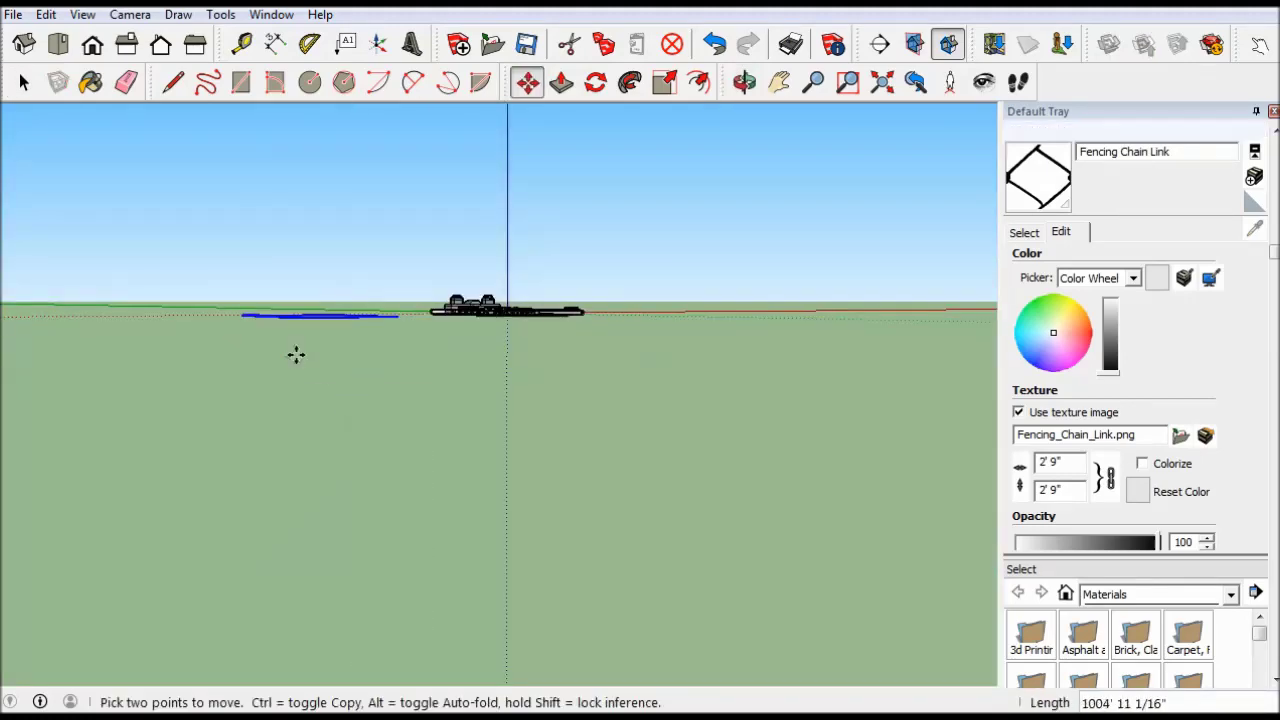
middle_click_drag(296, 354, 391, 537)
key("space")
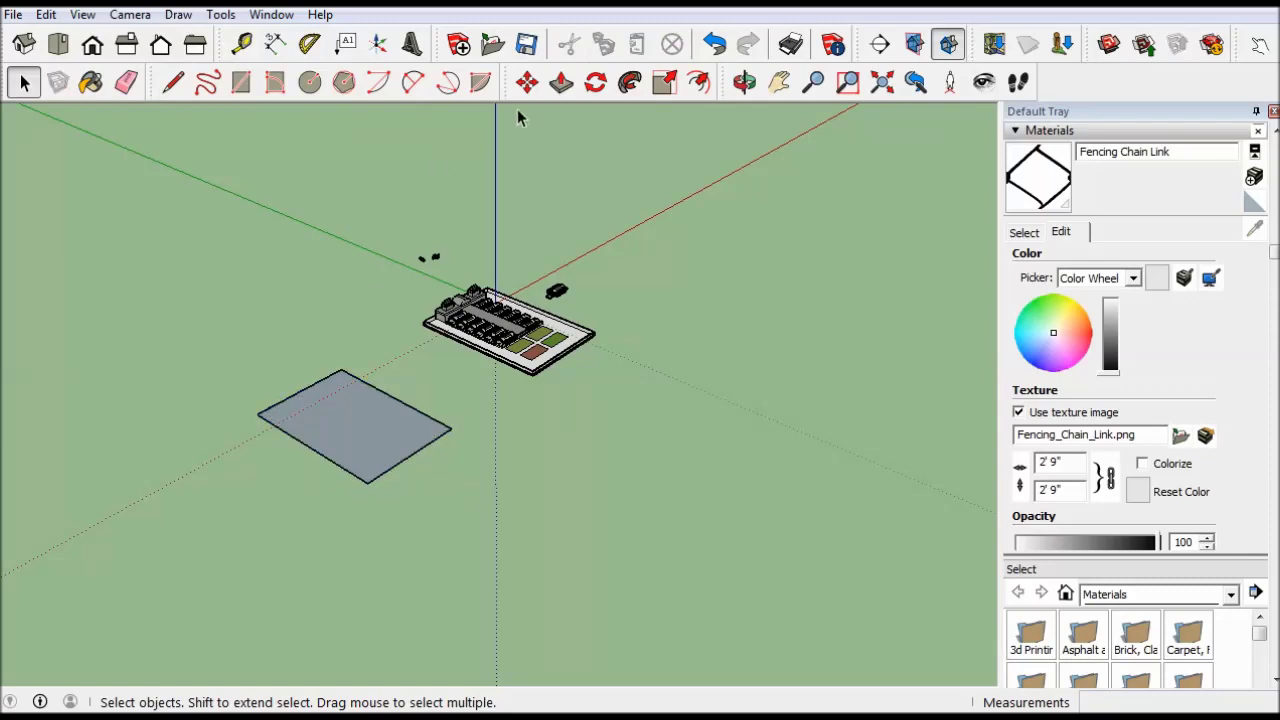
Extrude the copied face into a thin slab and pull its side outward to widen it
left_click(561, 81)
middle_click_drag(314, 383, 343, 369)
scroll(350, 375, "up", 2)
left_click(356, 378)
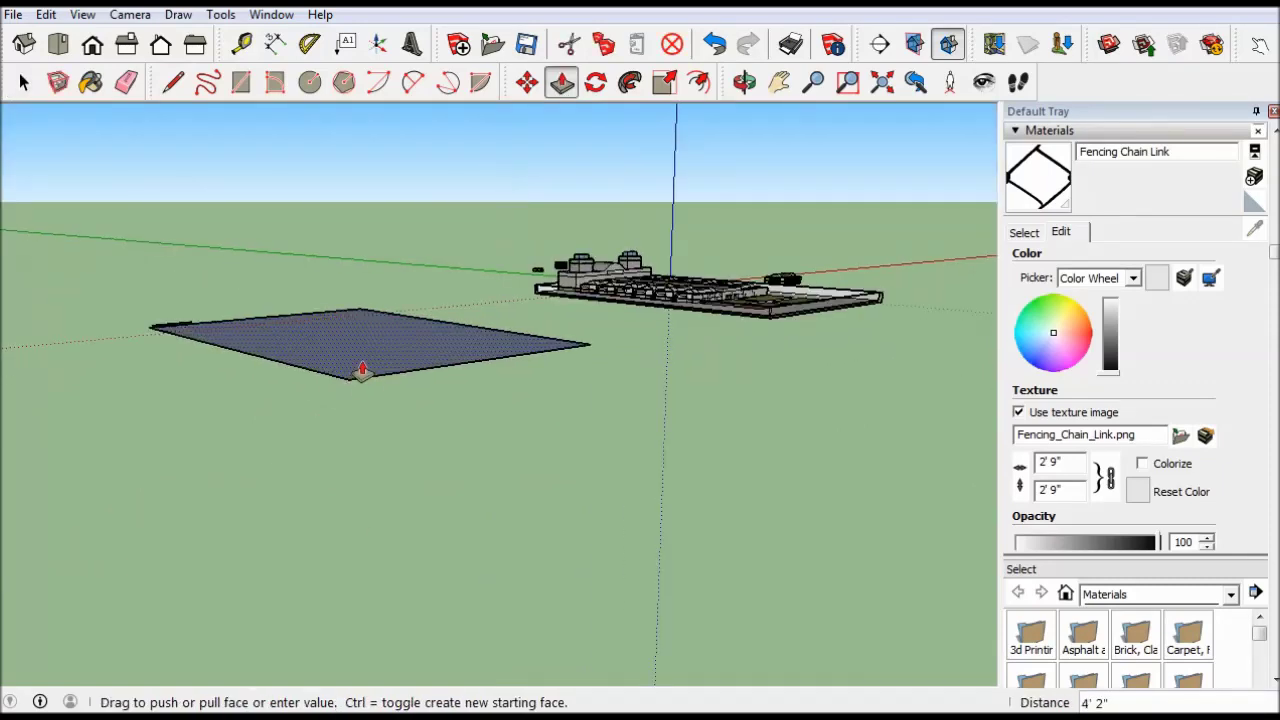
left_click(343, 386)
left_click(340, 388)
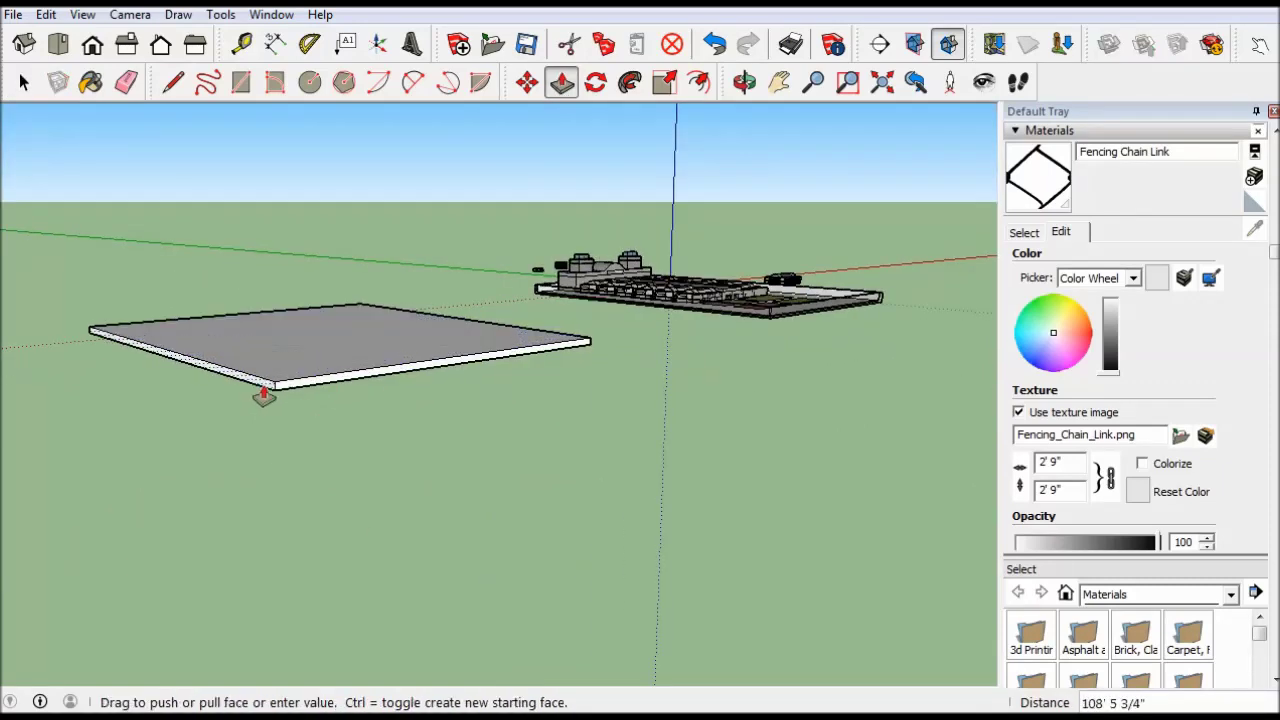
left_click(240, 407)
middle_click_drag(849, 526, 605, 548)
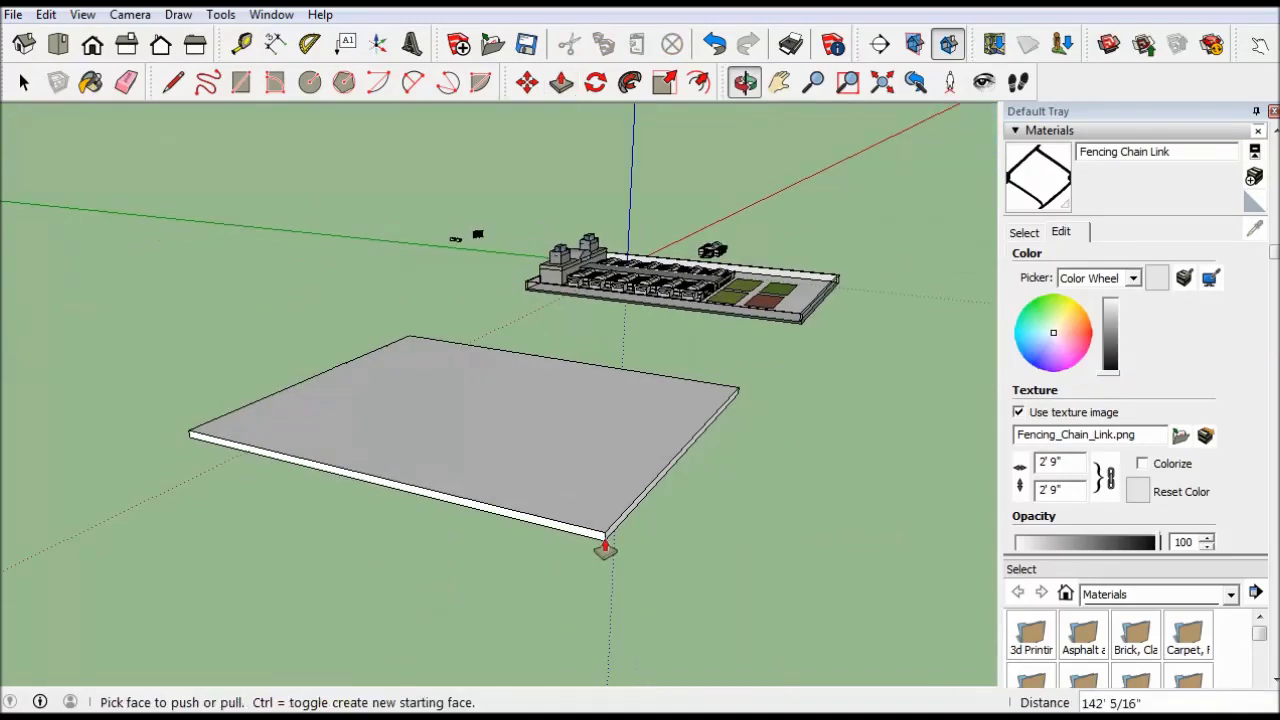
left_click(614, 537)
left_click(457, 523)
mouse_move(777, 651)
middle_mouse_down()
mouse_move(566, 565)
mouse_move(354, 589)
mouse_move(377, 573)
middle_mouse_up()
Draw a square at the slab's front-left corner and offset an inner square inside it
key("r")
left_click(395, 495)
scroll(430, 522, "up", 3)
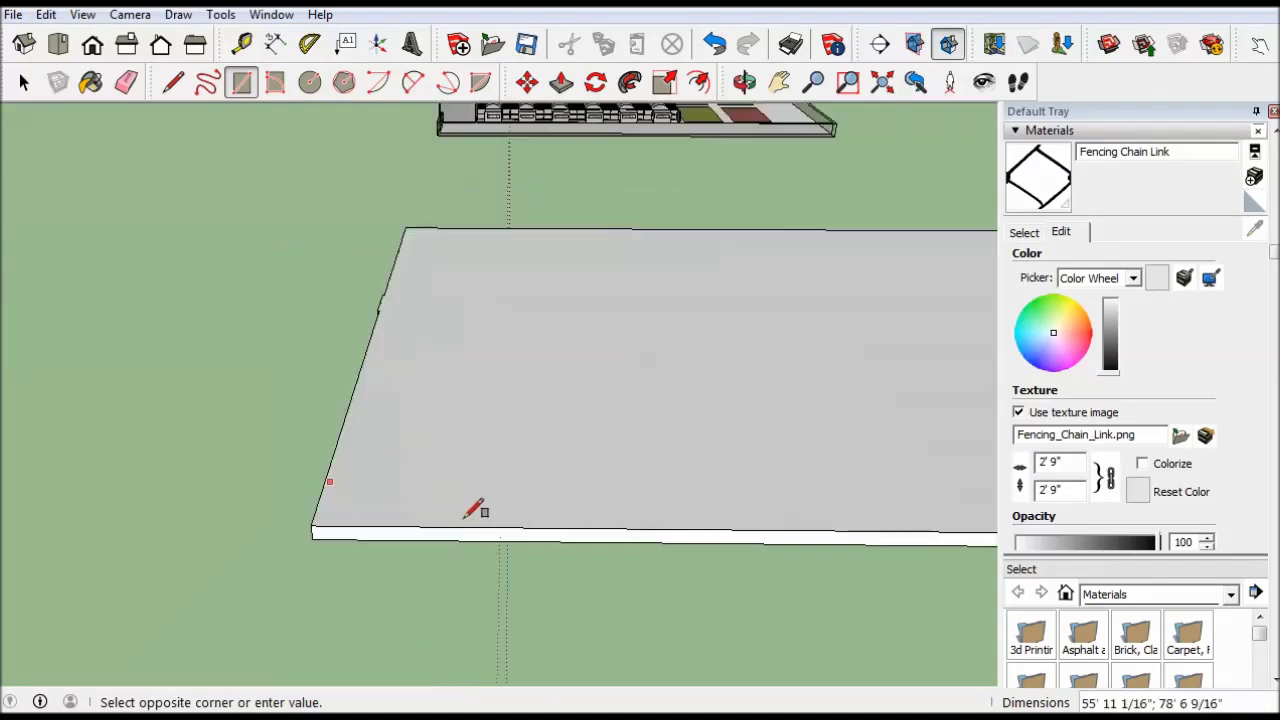
scroll(311, 522, "up", 1)
left_click(299, 524)
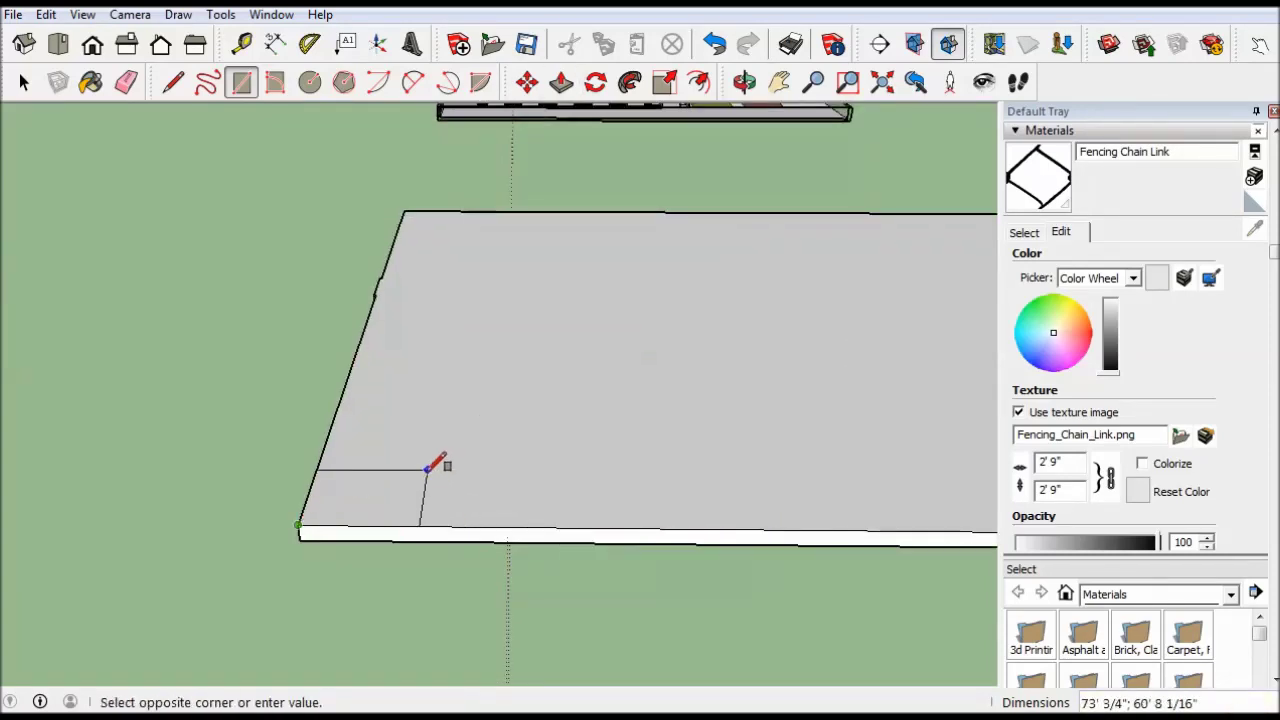
left_click(698, 81)
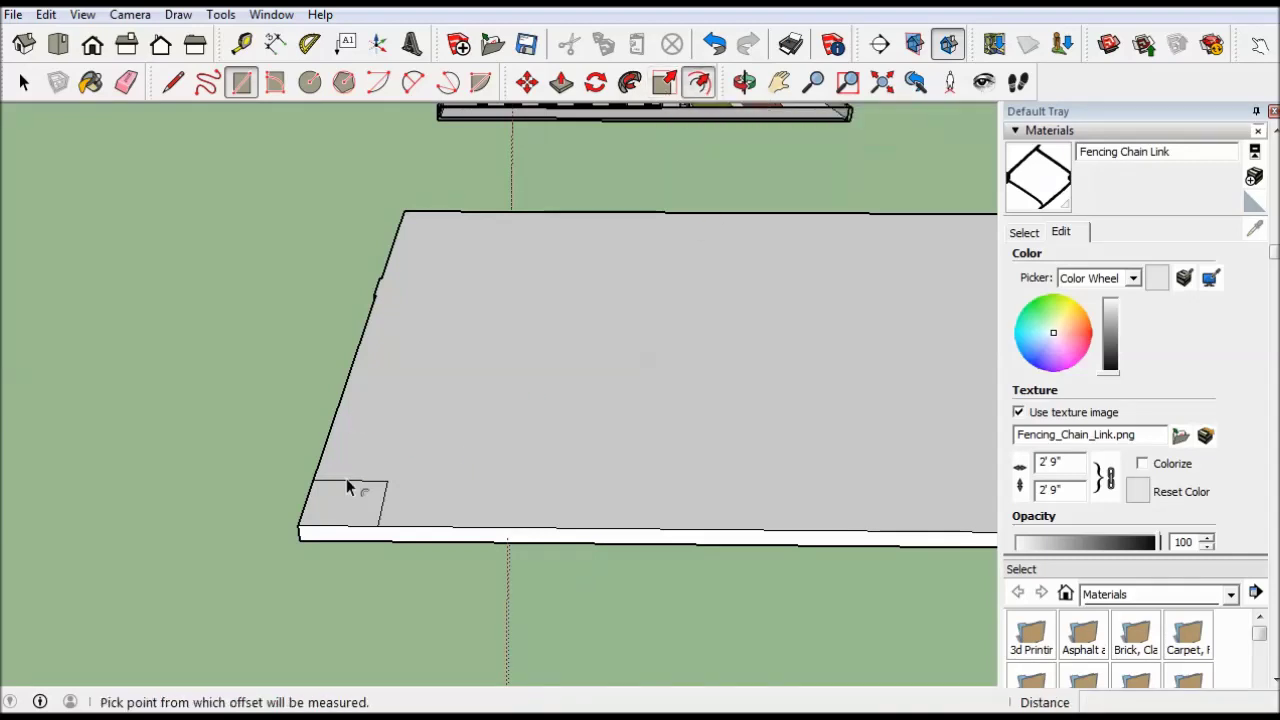
left_click(307, 511)
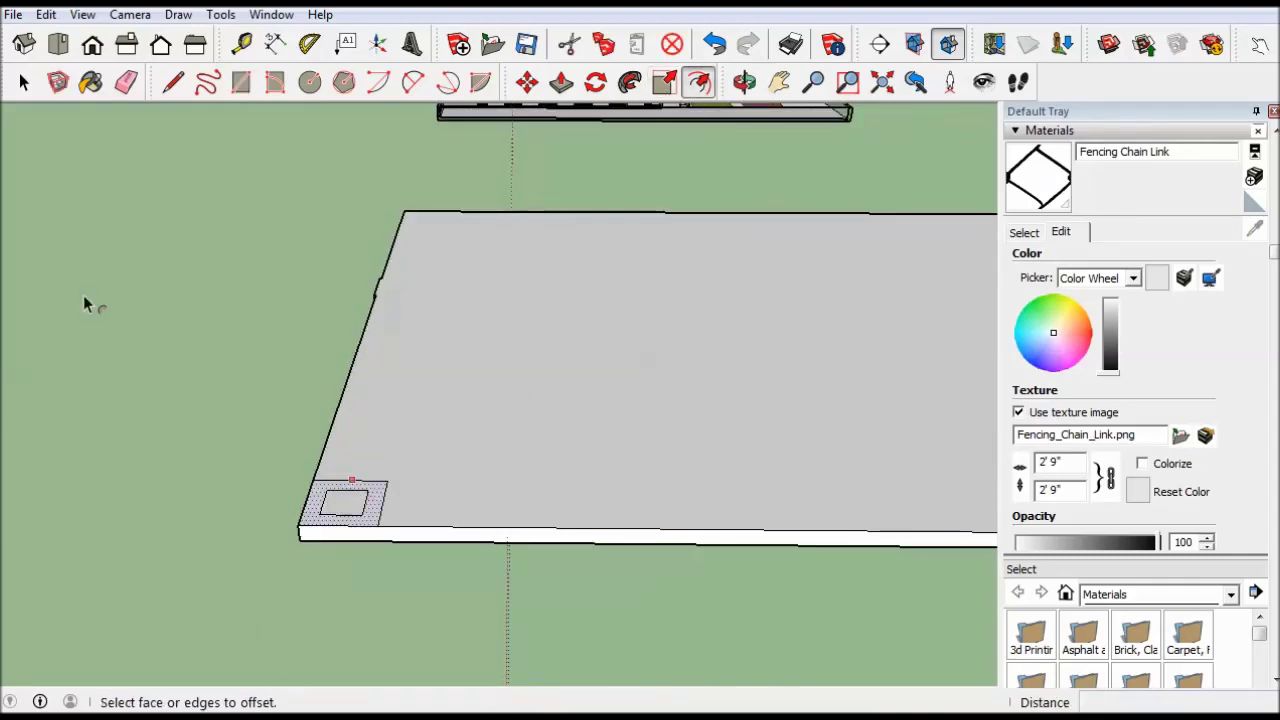
scroll(271, 545, "down", 3)
scroll(273, 519, "up", 5)
key("space")
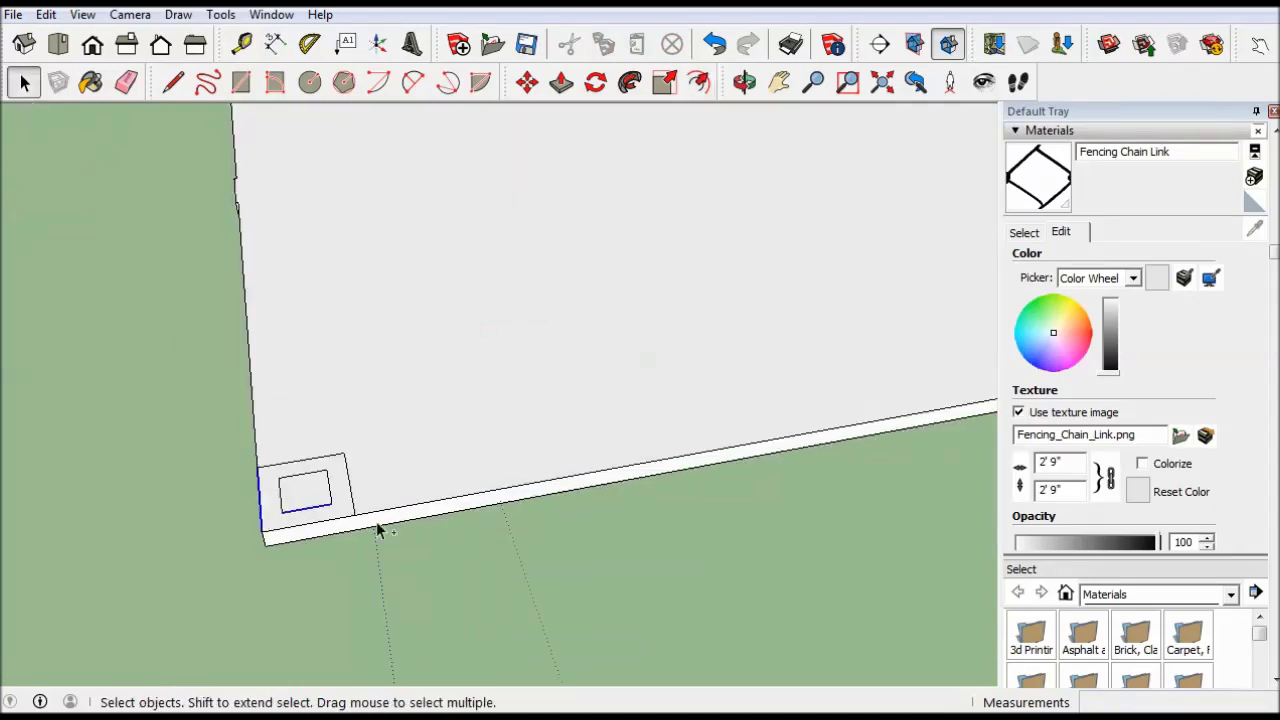
Paste copies of the square footprint at the front-right corner and on the back edge
key("ctrl+c")
key("ctrl+v")
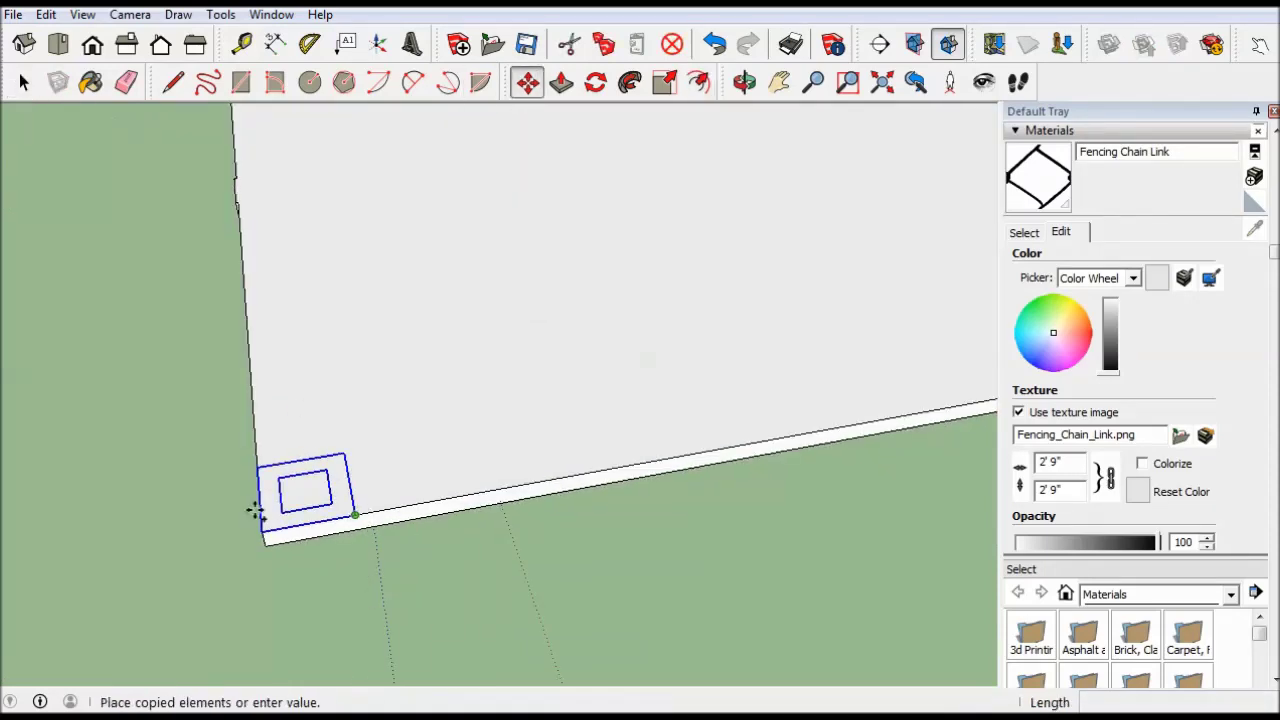
scroll(386, 457, "down", 5)
scroll(390, 465, "up", 3)
left_click(718, 368)
key("ctrl+v")
left_click(306, 190)
Move-copy footprints to the slab's left corner and from the front edge to the back edge
left_click(292, 190)
key("ctrl")
left_click(12, 222)
scroll(265, 335, "down", 3)
key("space")
scroll(334, 406, "up", 2)
left_click(336, 398)
key("m")
key("ctrl")
left_click(351, 418)
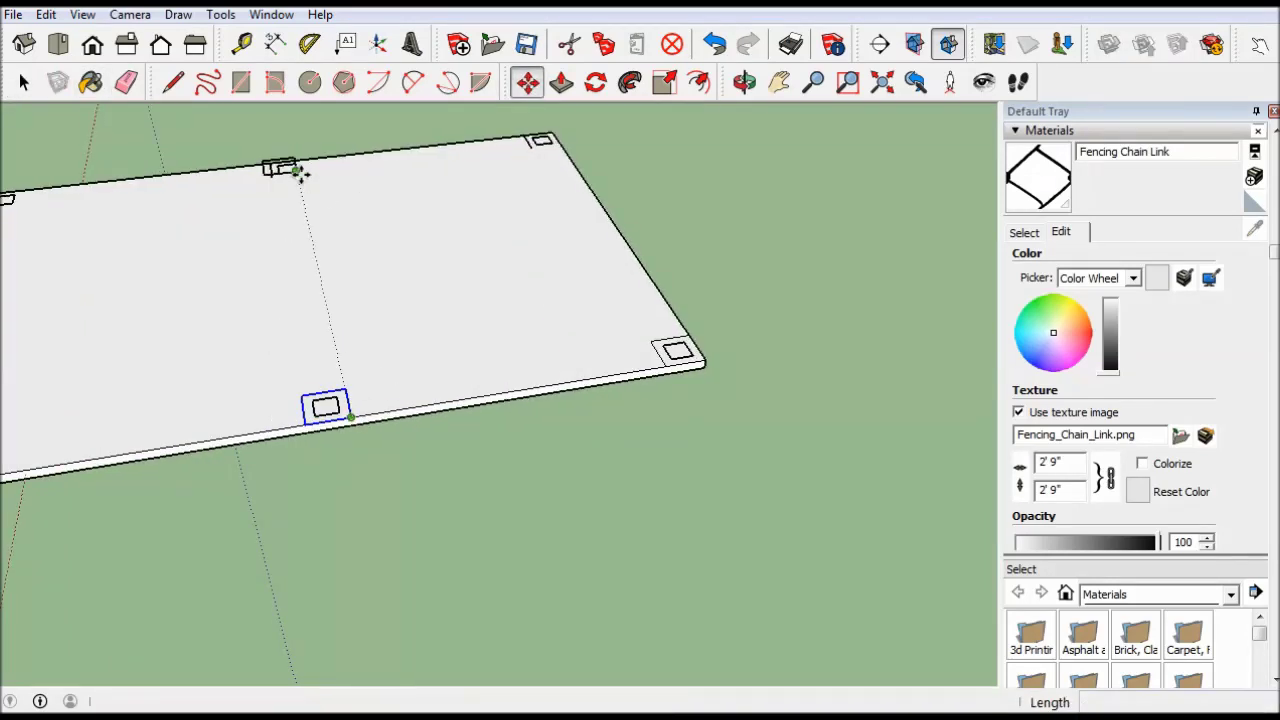
left_click(303, 176)
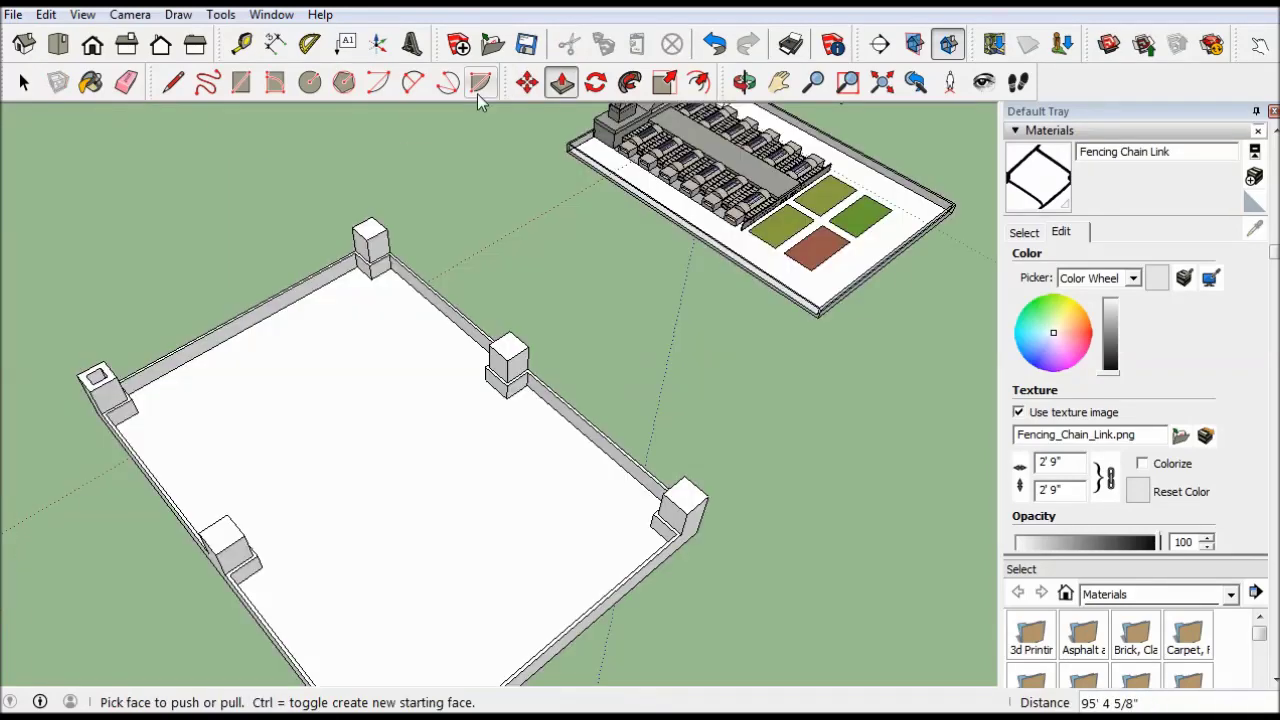
With the Offset tool active, zoom and orbit in on the far corner post of the wall
key("f")
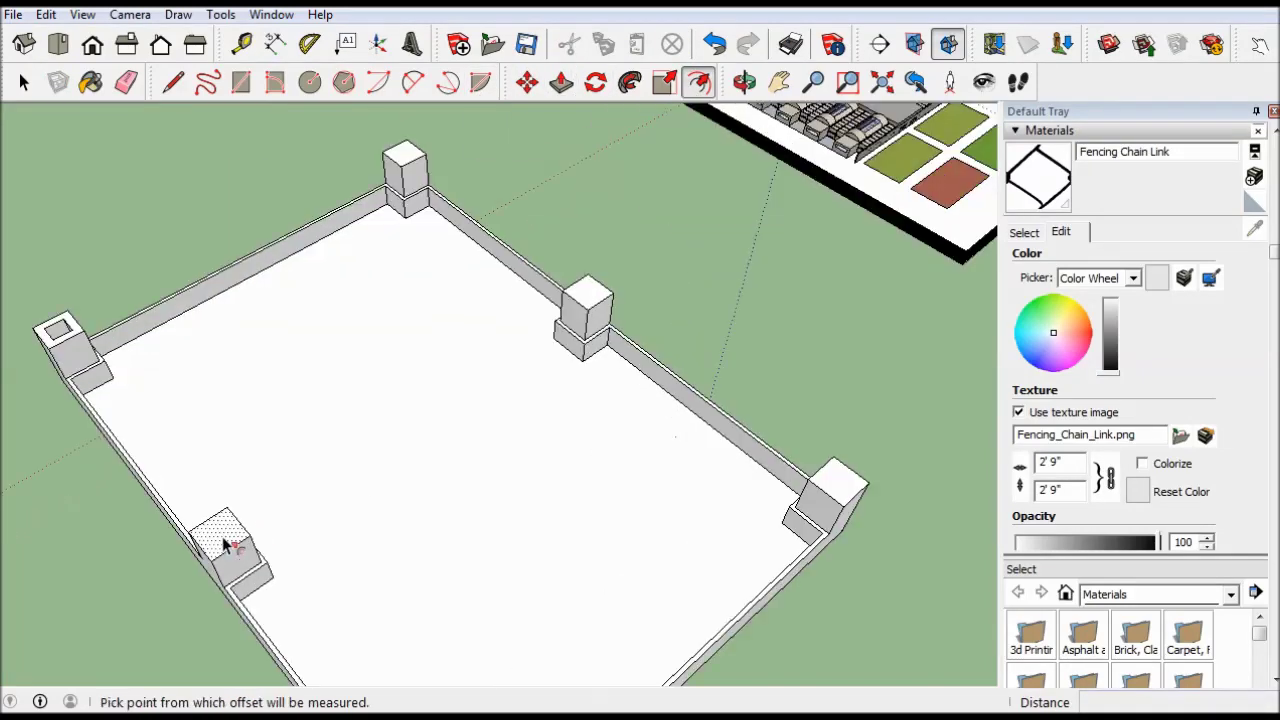
scroll(224, 545, "up", 1)
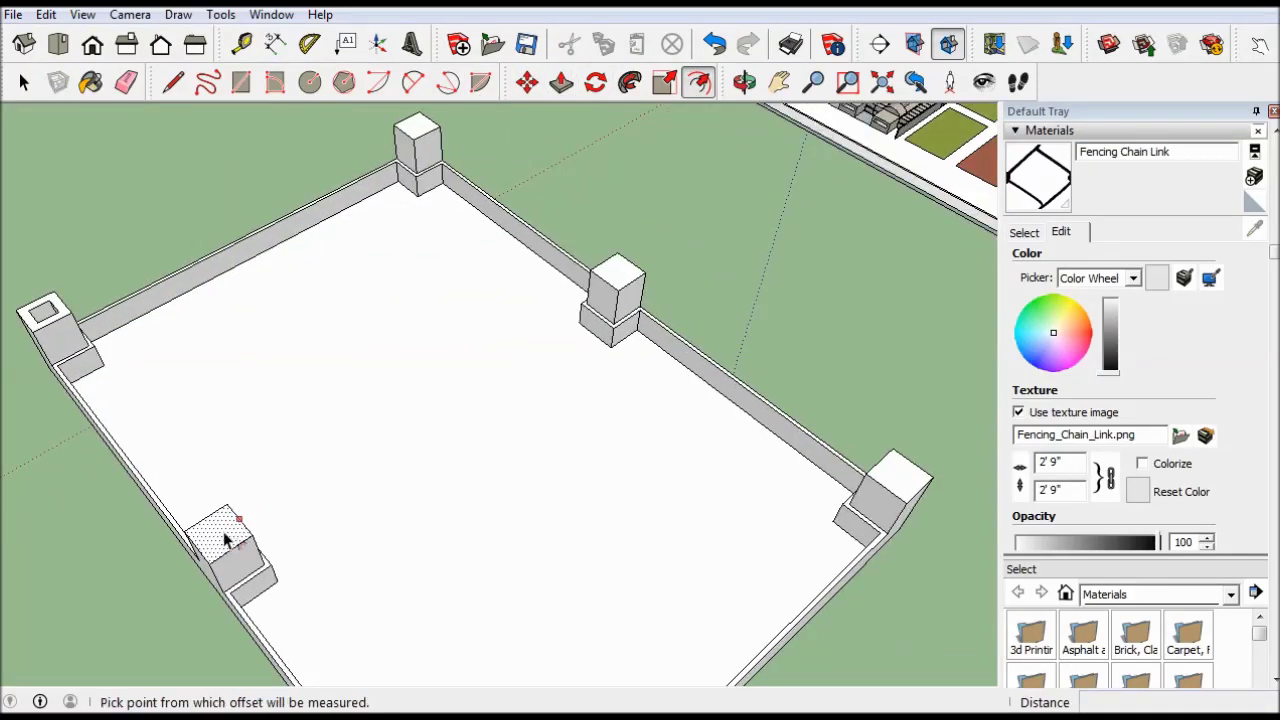
scroll(226, 540, "up", 1)
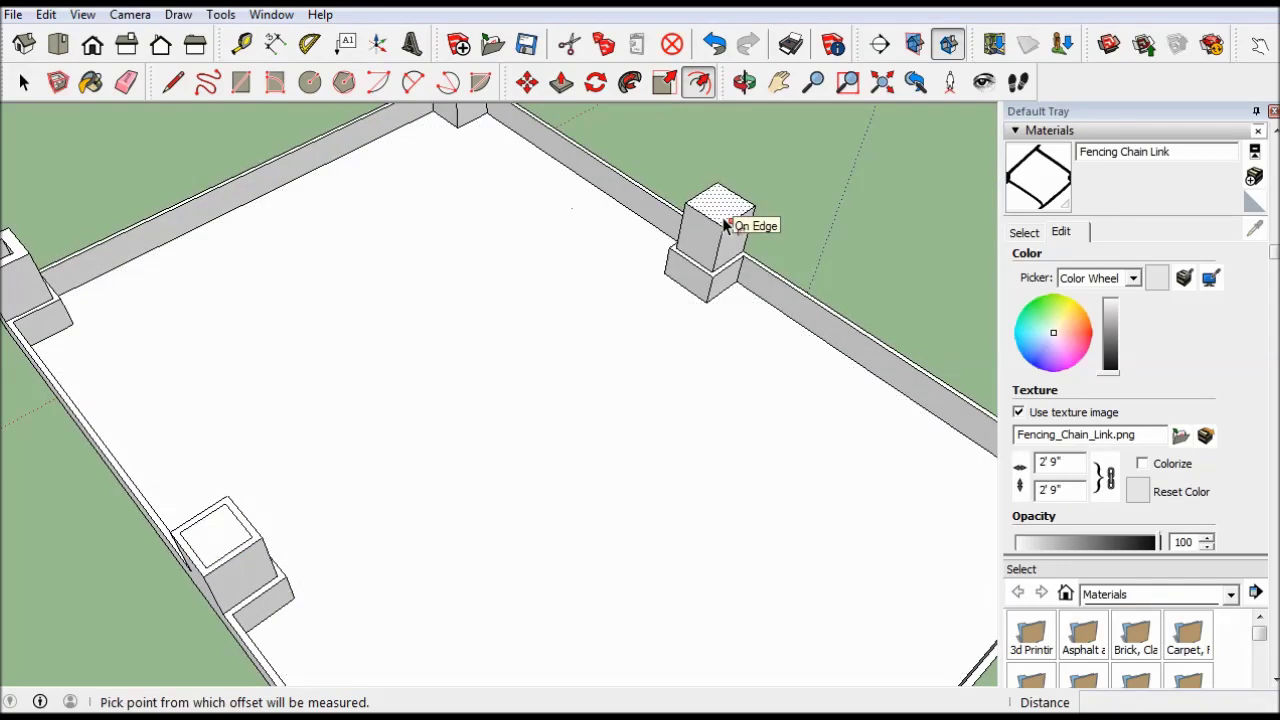
scroll(171, 349, "down", 1)
scroll(941, 414, "down", 2)
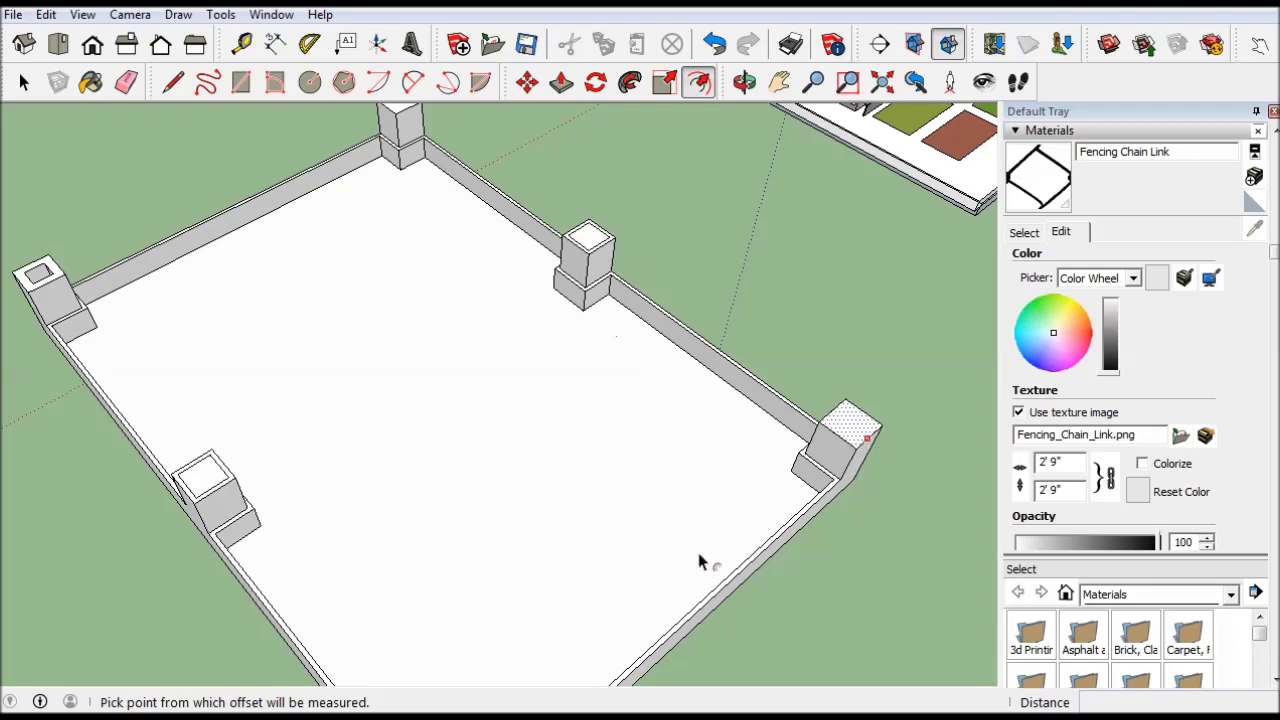
middle_click_drag(738, 234, 600, 500)
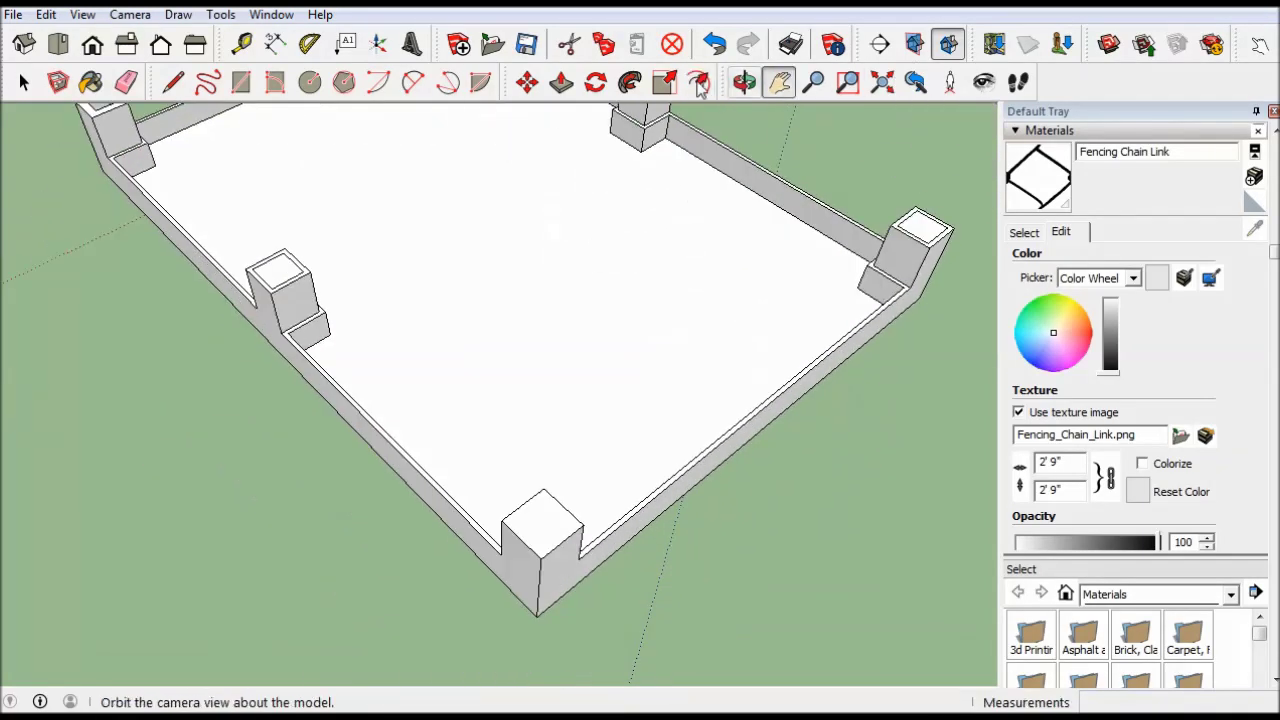
scroll(560, 497, "down", 3)
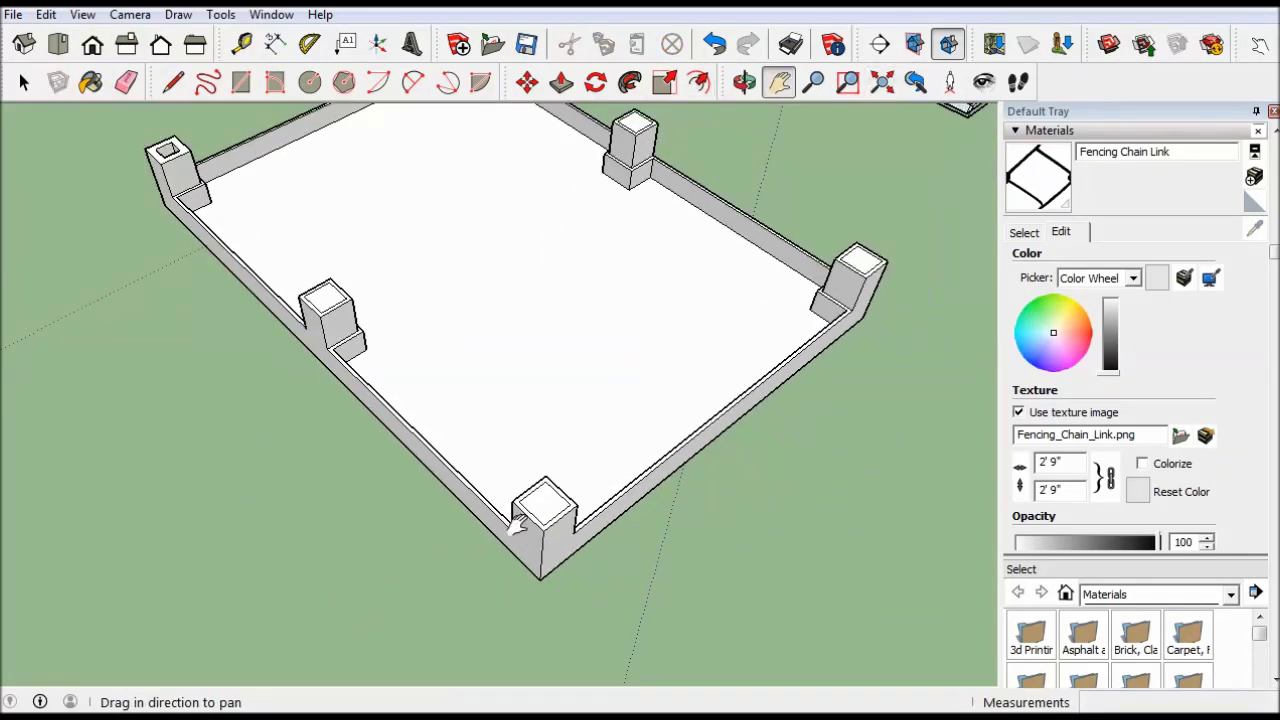
middle_click_drag(560, 497, 623, 251, "shift")
scroll(623, 251, "up", 5)
mouse_move(524, 273)
middle_mouse_down("shift")
mouse_move(530, 285)
mouse_move(297, 517)
middle_mouse_up("shift")
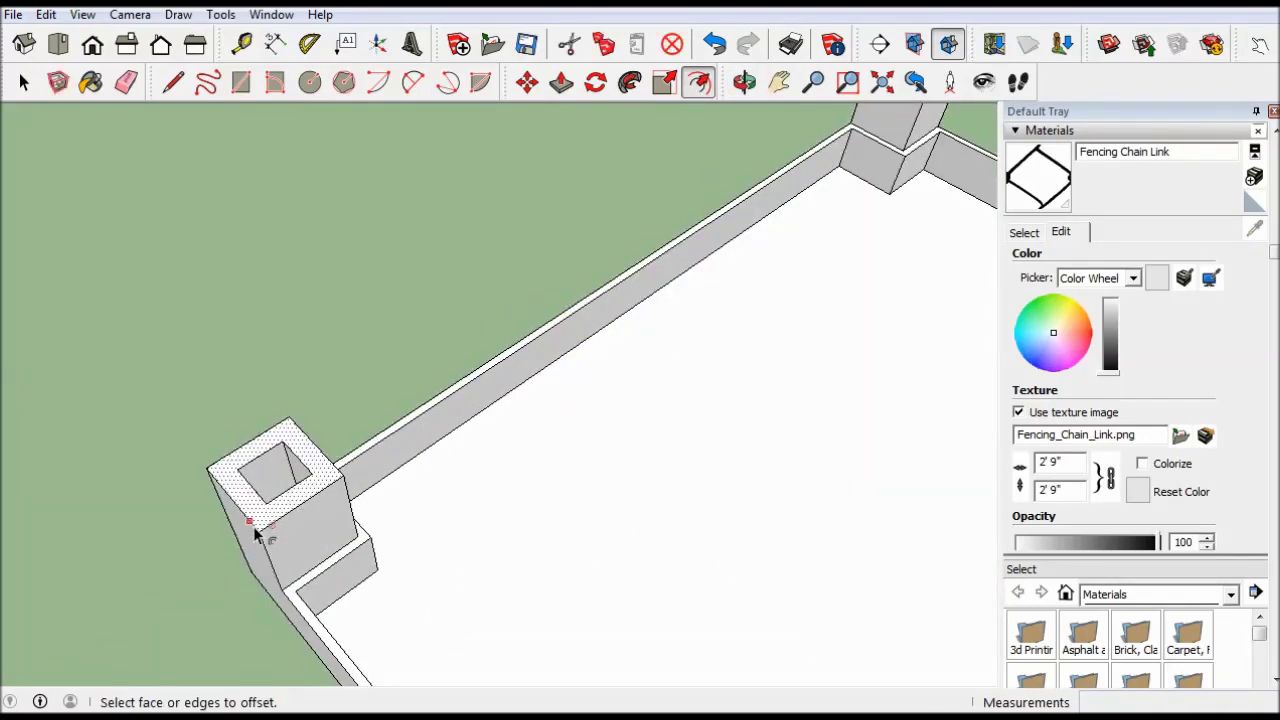
Offset the corner post's top face inward to outline a smaller inset square
left_click(300, 500)
scroll(351, 517, "down", 3)
scroll(586, 271, "down", 1)
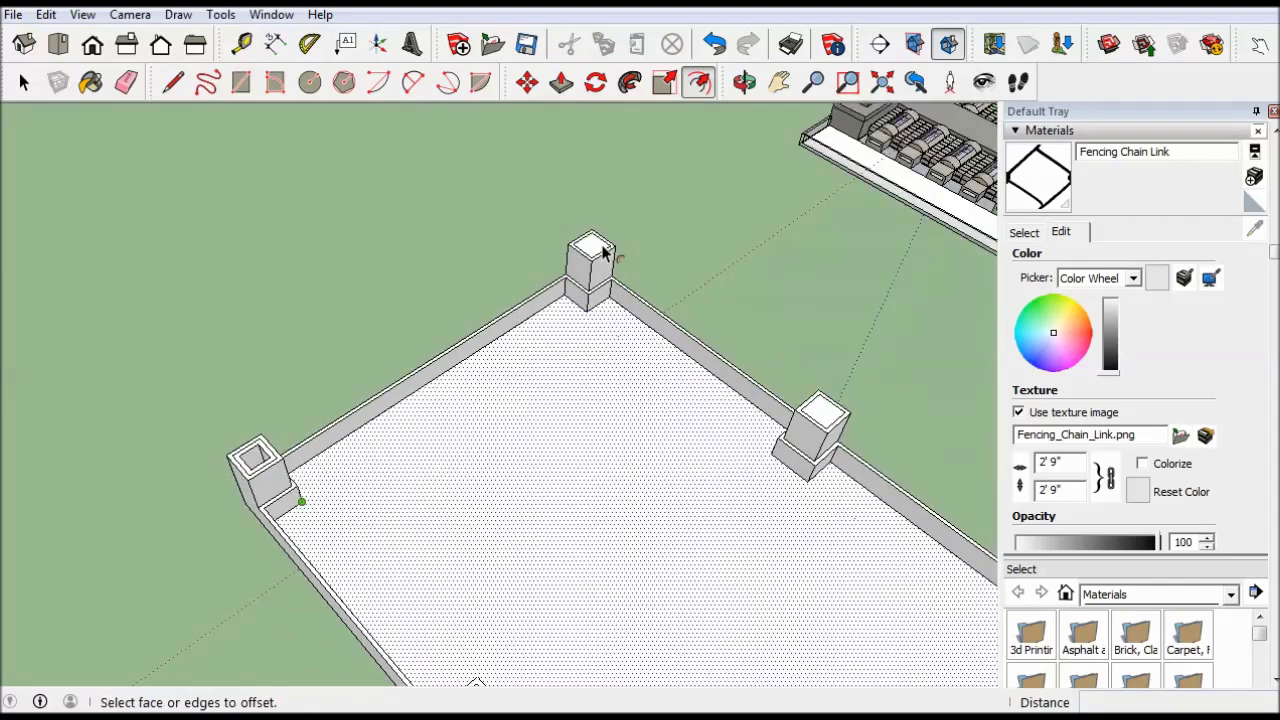
scroll(548, 280, "up", 3)
scroll(548, 300, "up", 3)
scroll(548, 300, "up", 1)
scroll(551, 297, "up", 3)
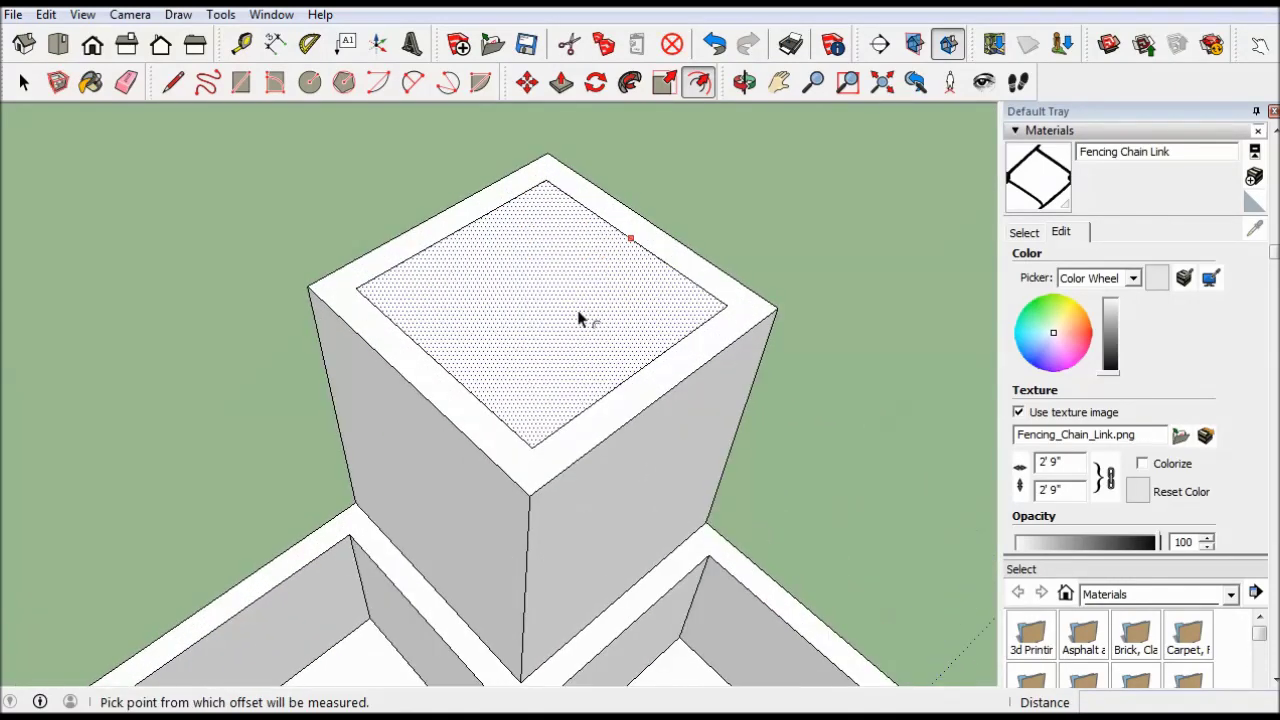
left_click(660, 260)
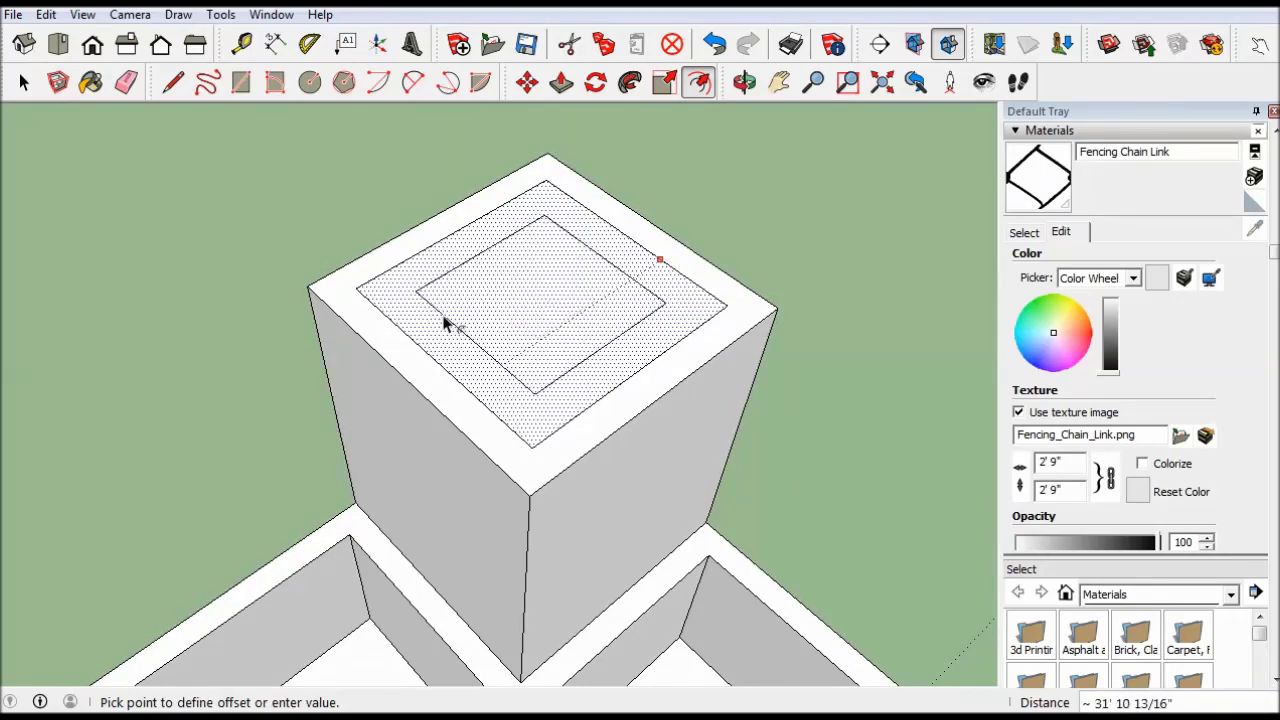
left_click(410, 365)
Switch to Top view and pan across the wall to the other corner posts
left_click(58, 44)
key("h")
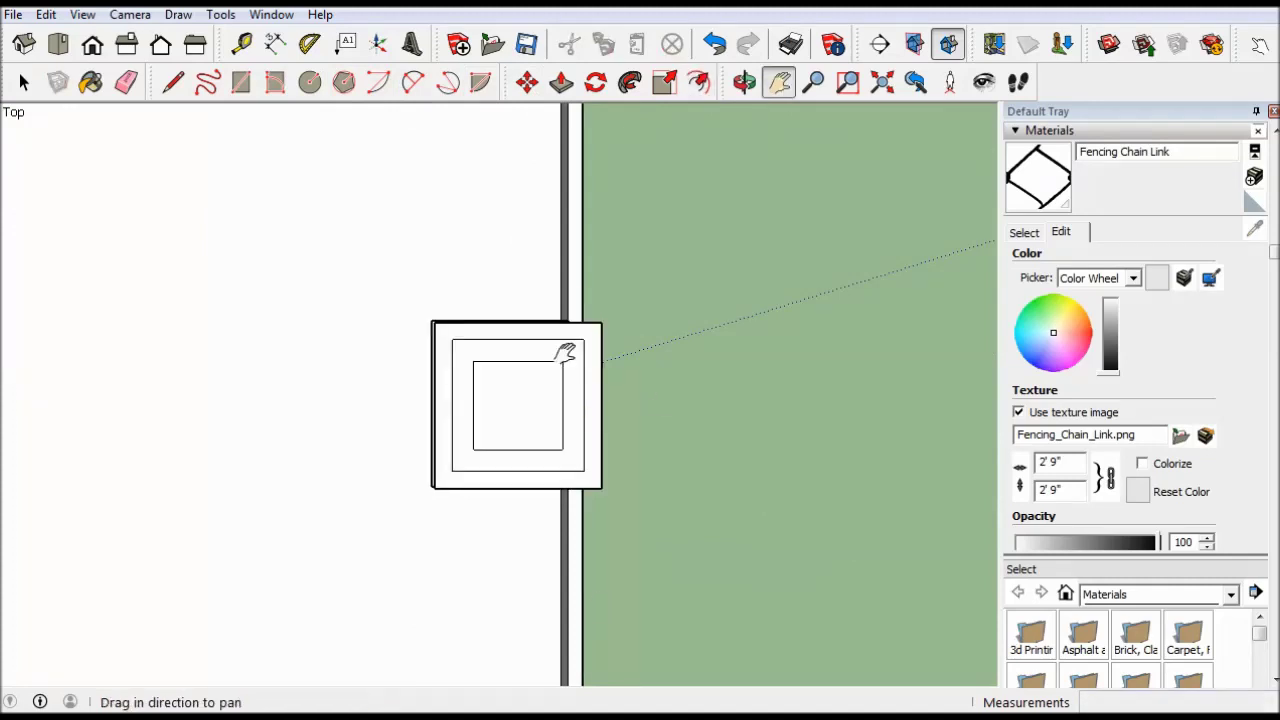
middle_click_drag(538, 422, 502, 414, "shift")
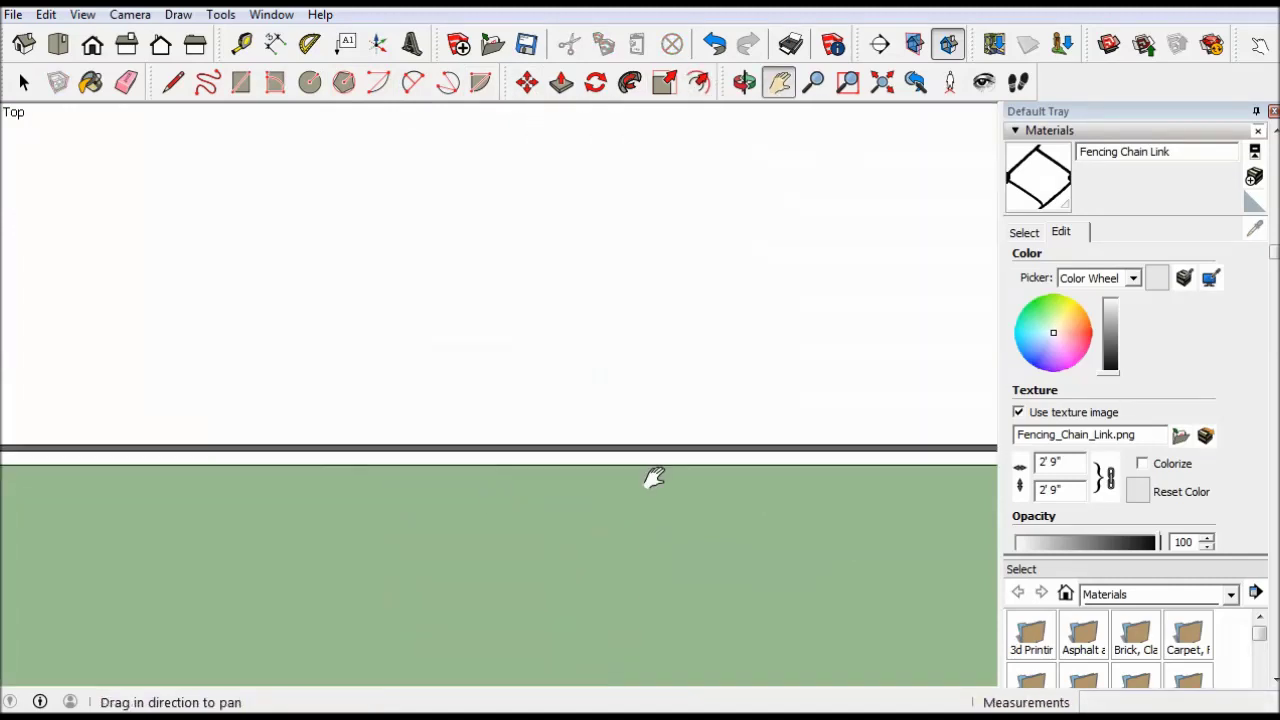
middle_click_drag(651, 477, 408, 406, "shift")
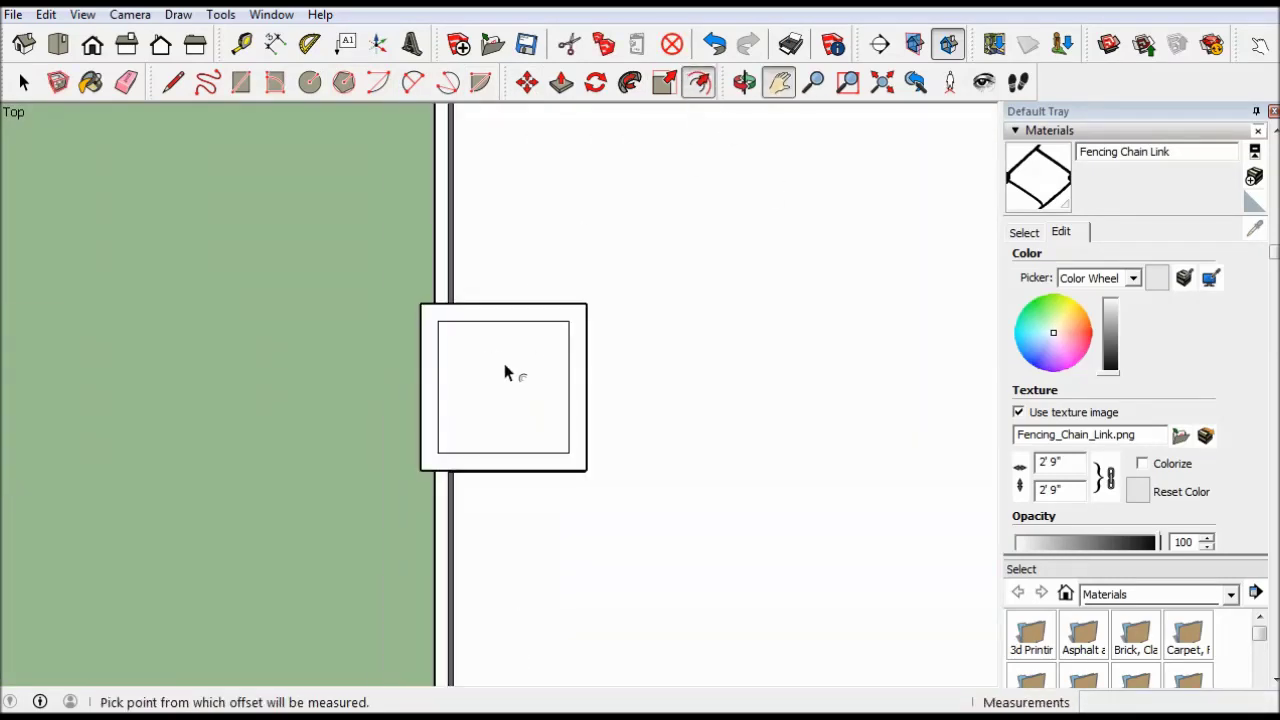
mouse_move(503, 366)
middle_mouse_down("shift")
mouse_move(543, 528)
mouse_move(654, 391)
mouse_move(769, 386)
mouse_move(634, 628)
mouse_move(686, 480)
mouse_move(449, 523)
mouse_move(922, 344)
mouse_move(500, 177)
middle_mouse_up("shift")
Push/Pull the post's inset top square upward into a small raised block
left_click(500, 180)
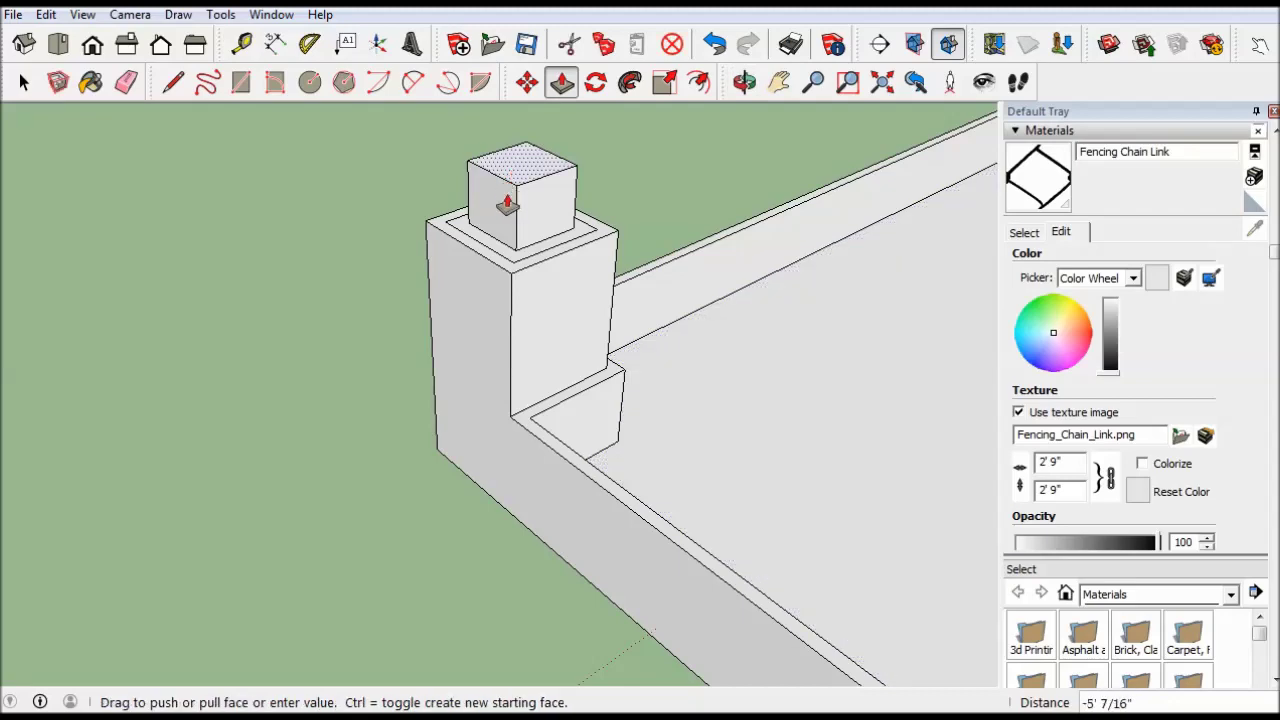
left_click(503, 258)
left_click(499, 317)
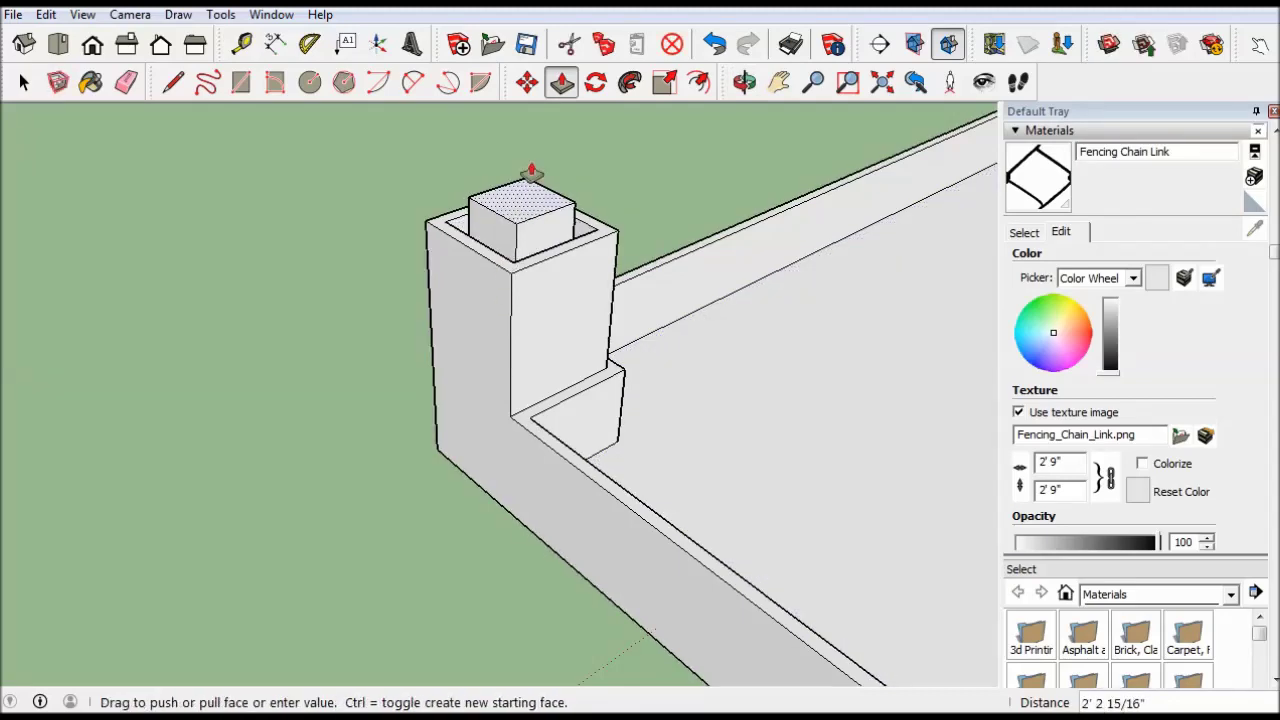
left_click_drag(526, 212, 527, 140)
scroll(169, 311, "down", 5)
Raise the other posts' inset squares to the same height, then select the prison building
mouse_move(169, 311)
middle_mouse_down()
mouse_move(428, 371)
mouse_move(543, 423)
middle_mouse_up()
left_click(315, 393)
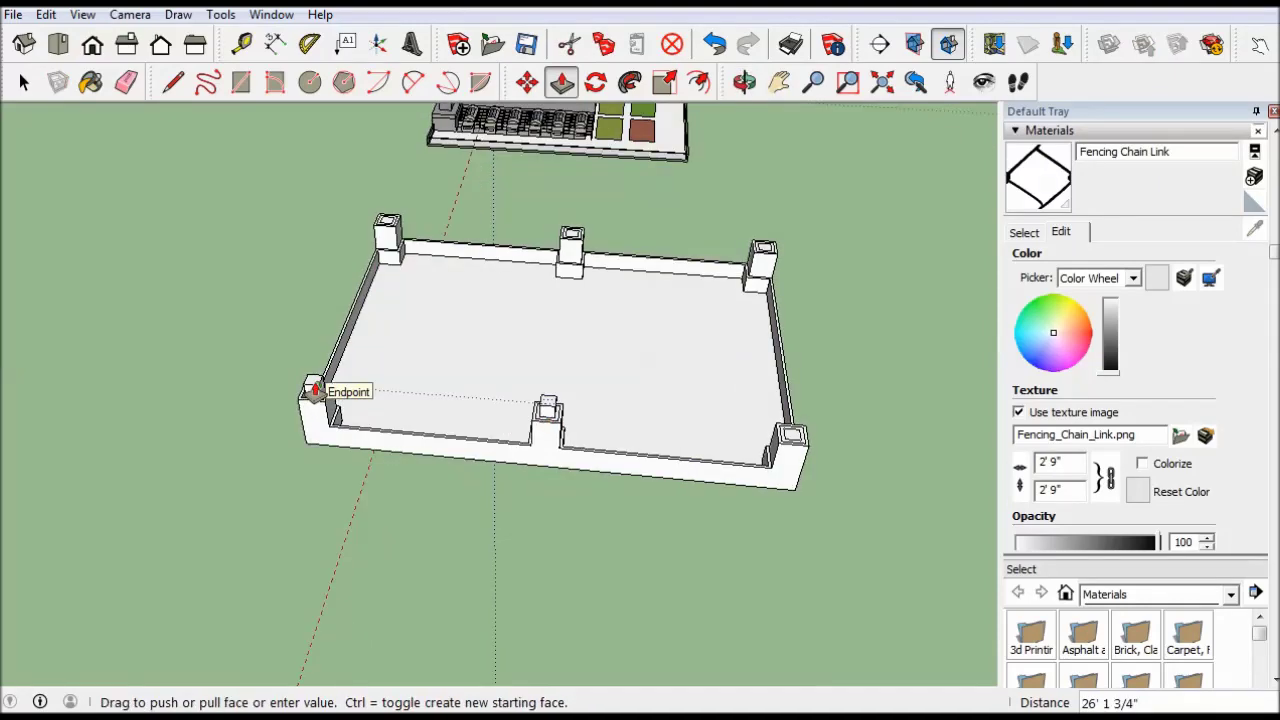
left_click(786, 437)
left_click(543, 407)
left_click(545, 407)
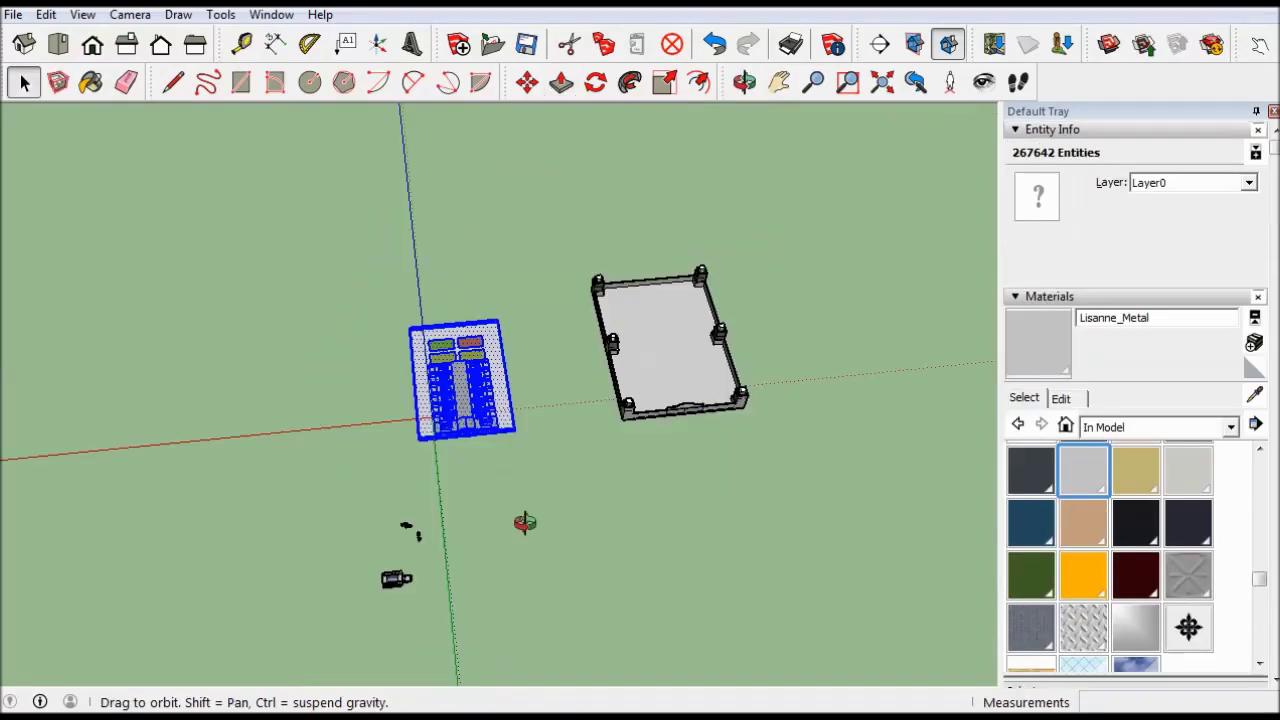
mouse_move(409, 528)
middle_mouse_down()
mouse_move(448, 477)
mouse_move(448, 296)
middle_mouse_up()
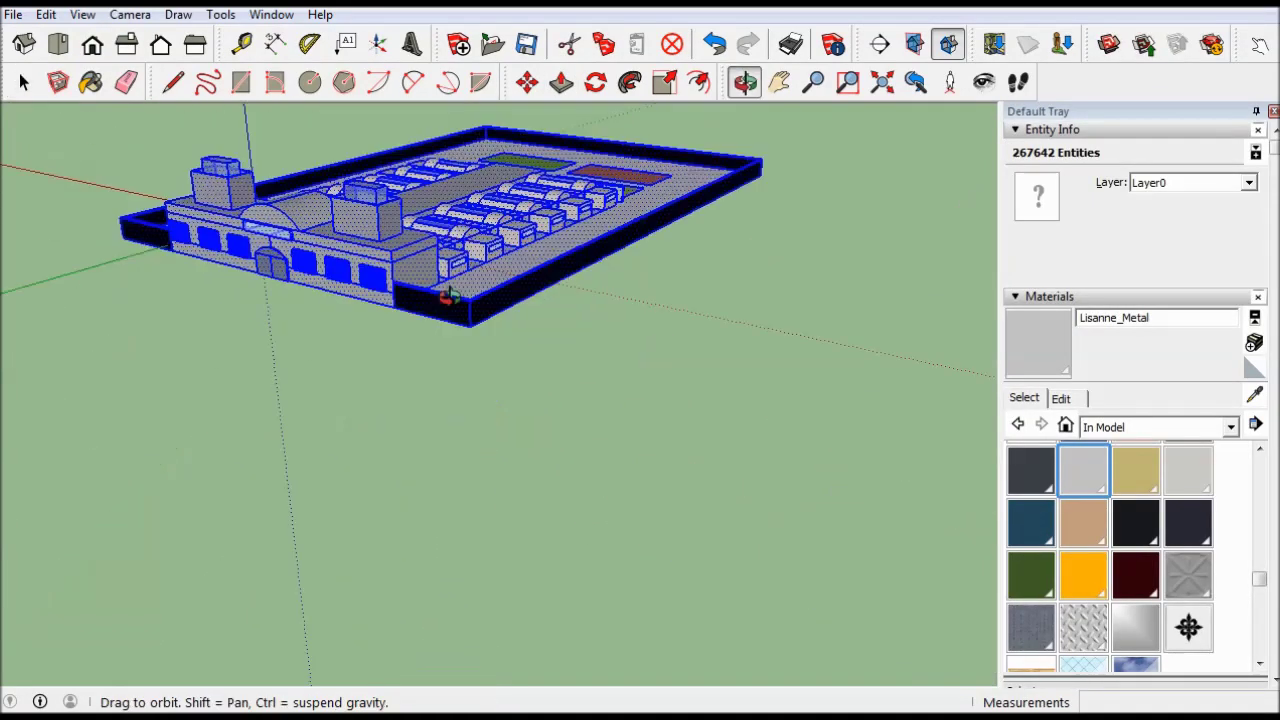
Move the prison building from its corner into the walled enclosure
left_click(527, 82)
scroll(478, 320, "up", 3)
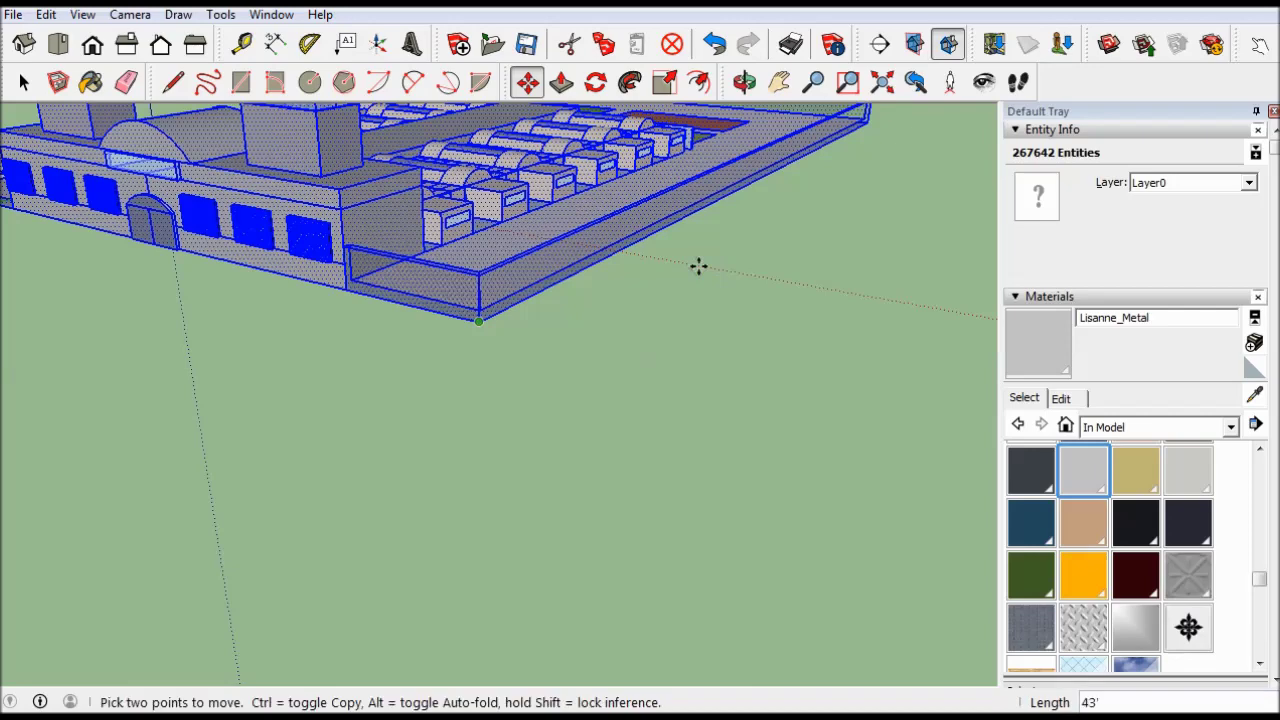
middle_click_drag(698, 266, 166, 217)
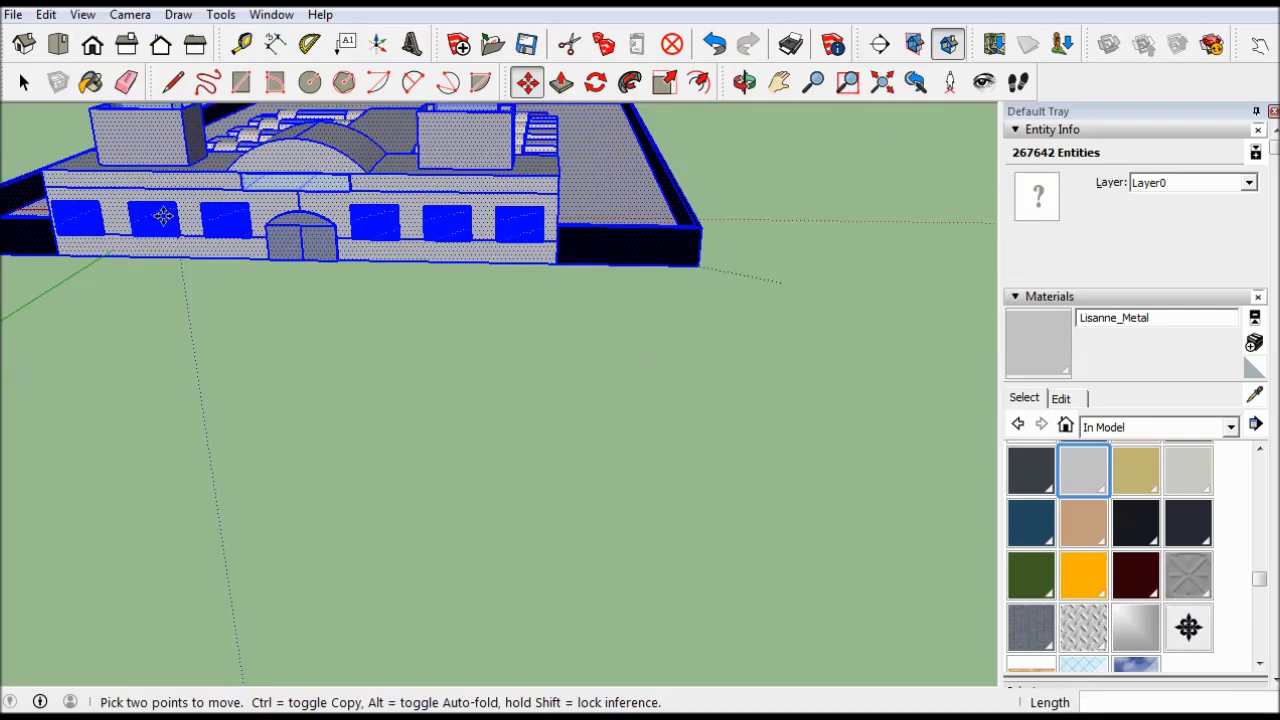
left_click(170, 213)
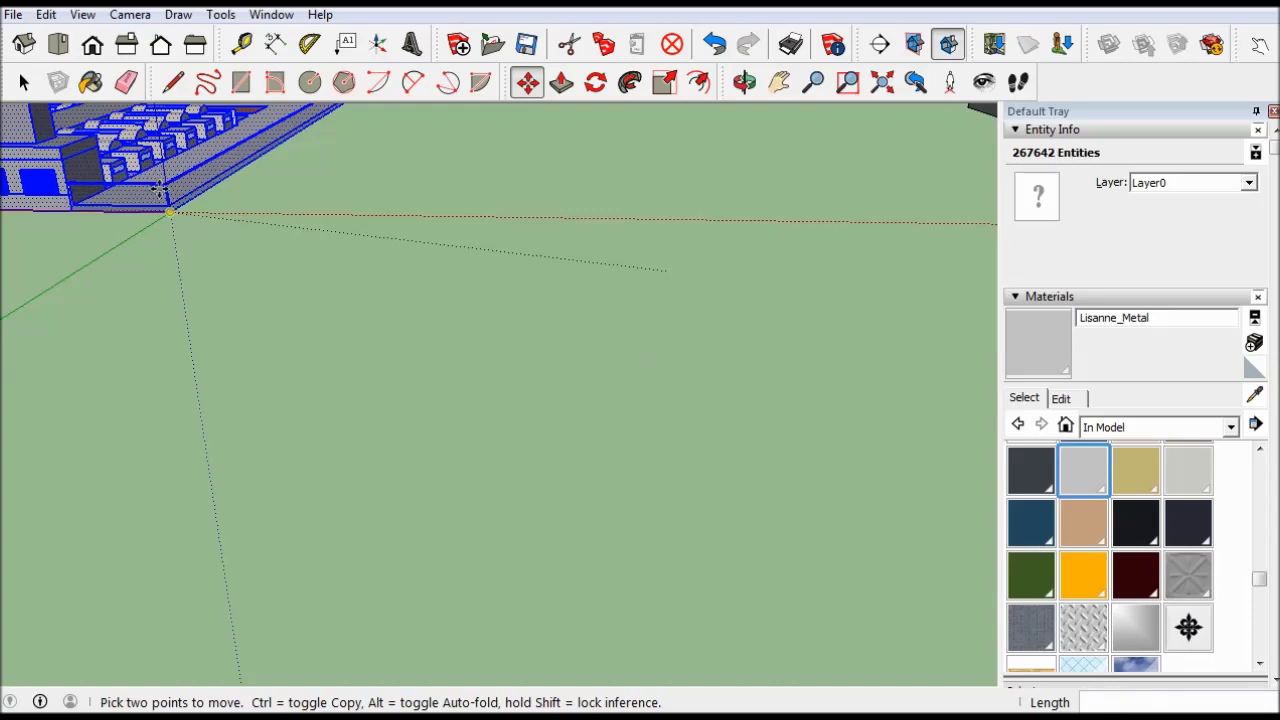
scroll(160, 190, "down", 2)
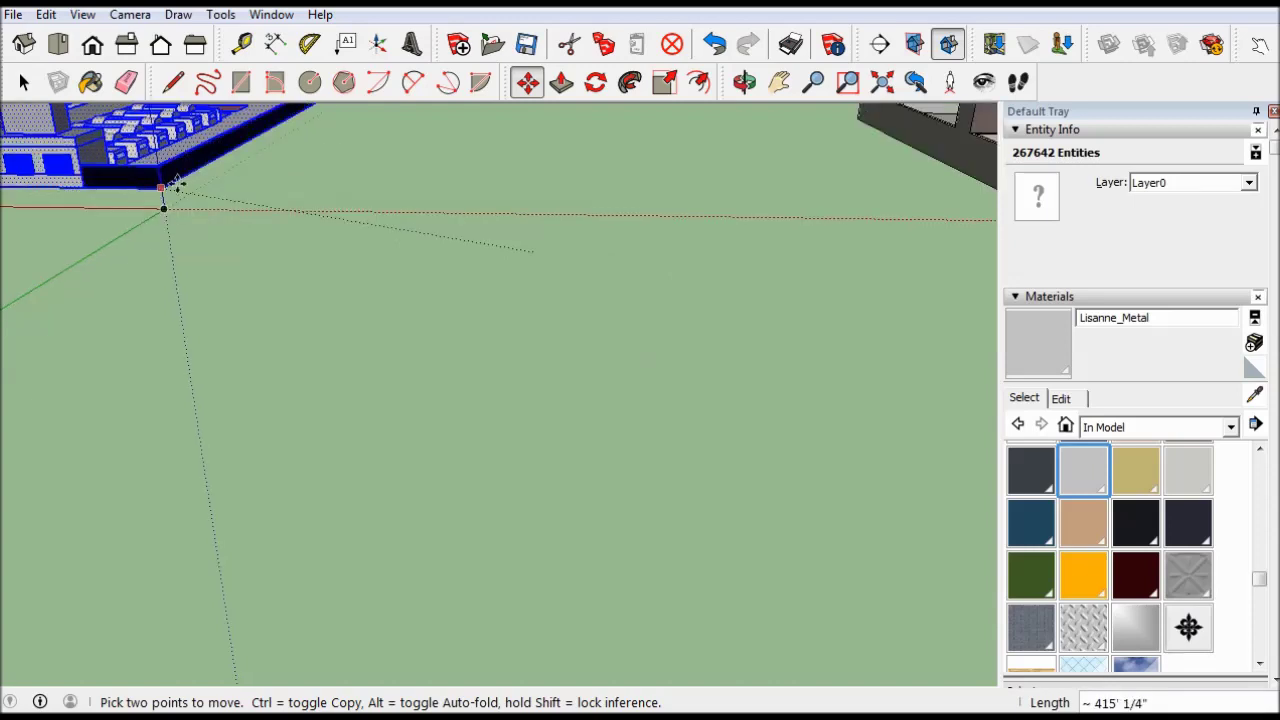
scroll(160, 190, "down", 1)
scroll(474, 114, "down", 1)
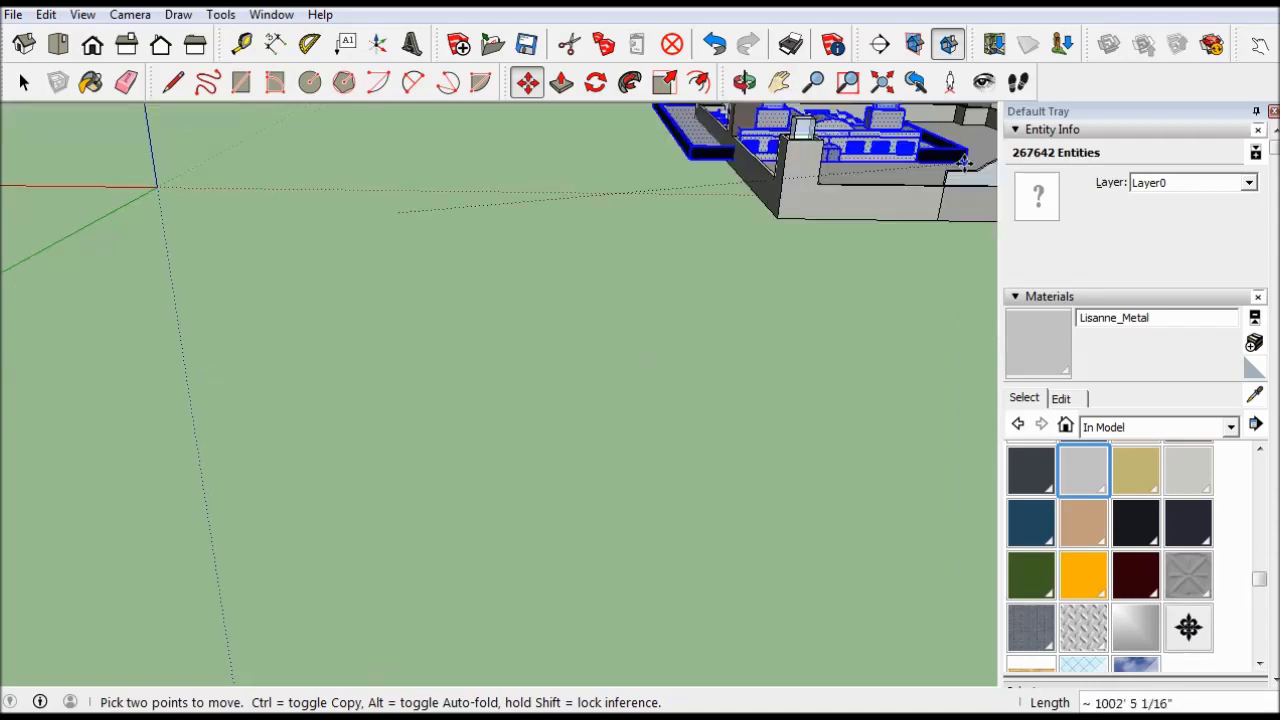
middle_click_drag(722, 186, 797, 350)
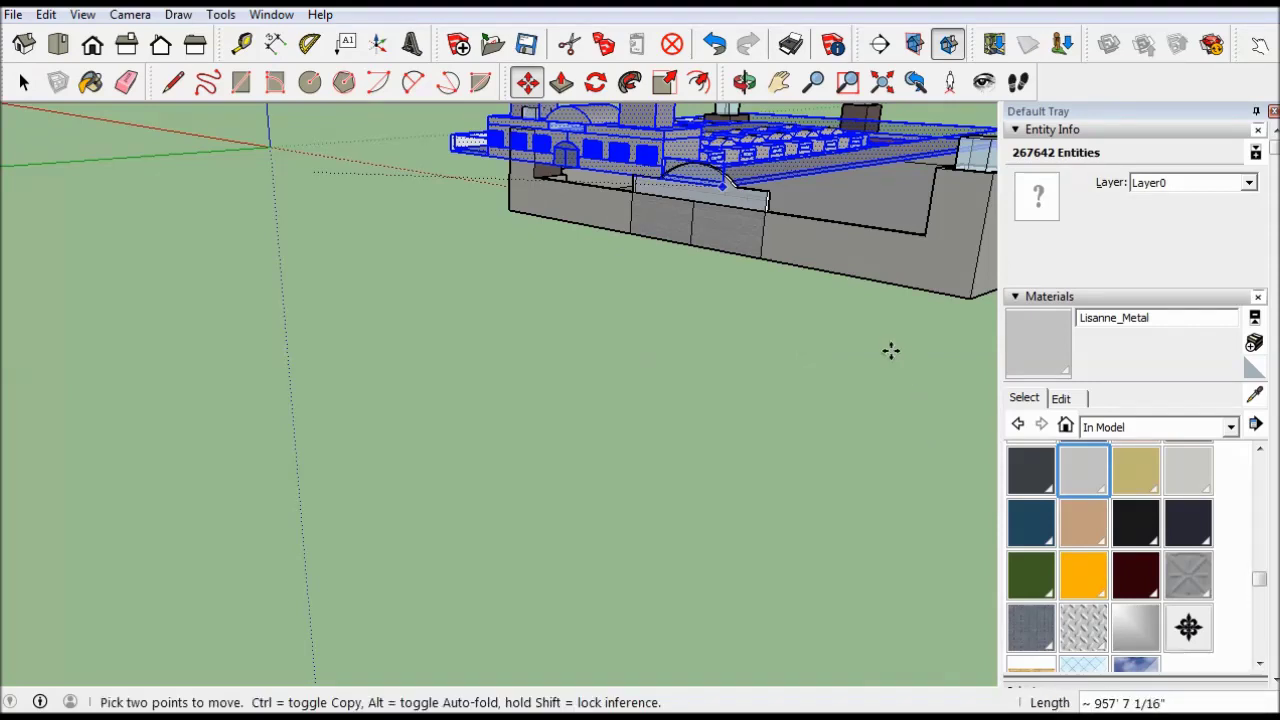
middle_click_drag(890, 350, 791, 56)
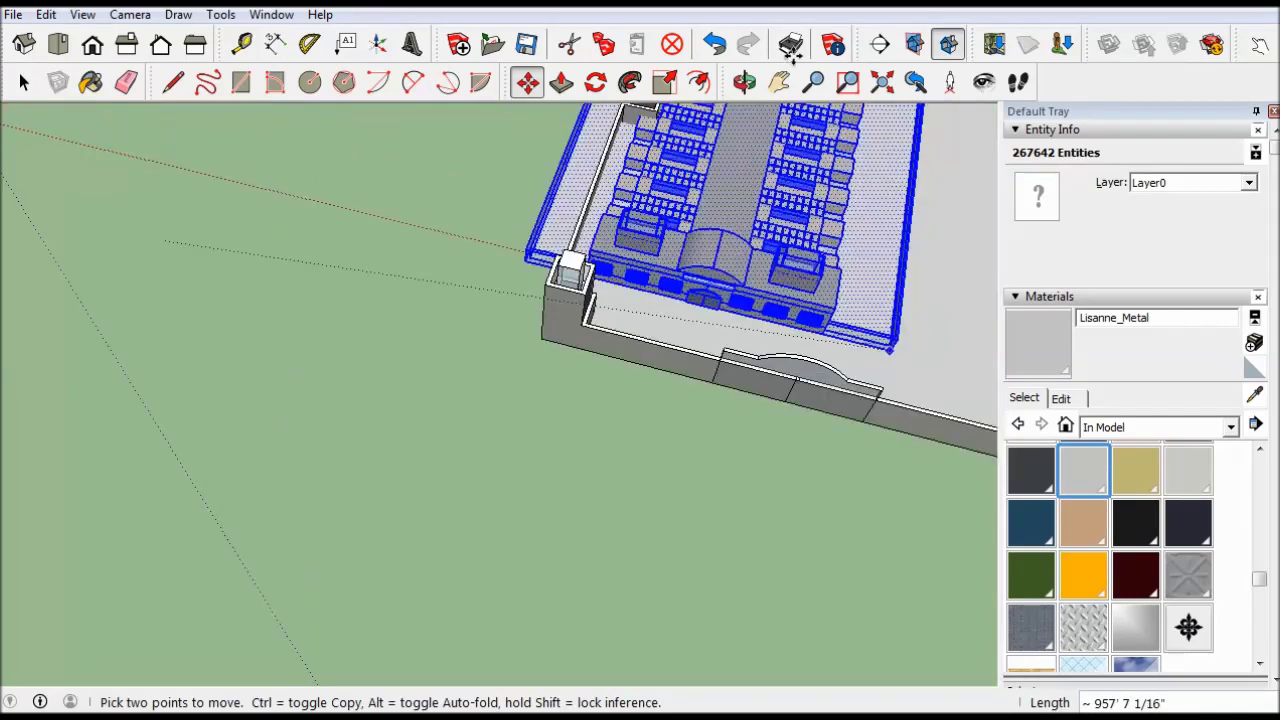
left_click(590, 211)
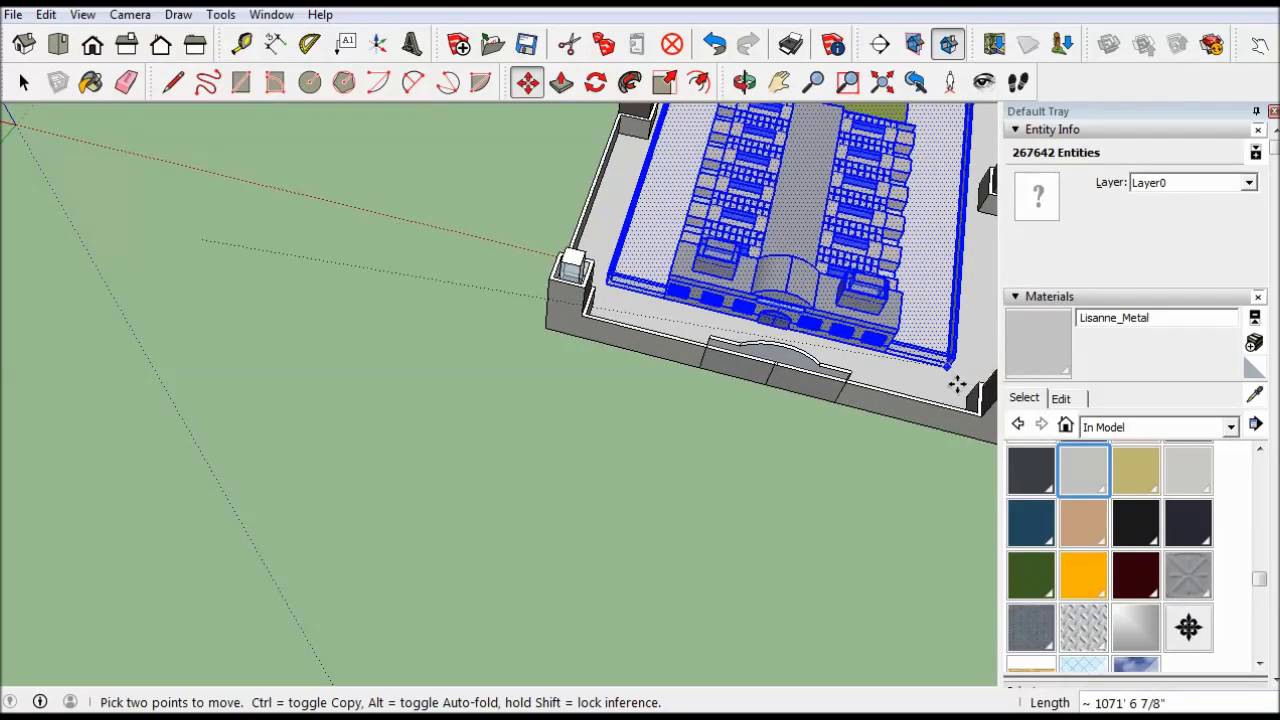
left_click(957, 384)
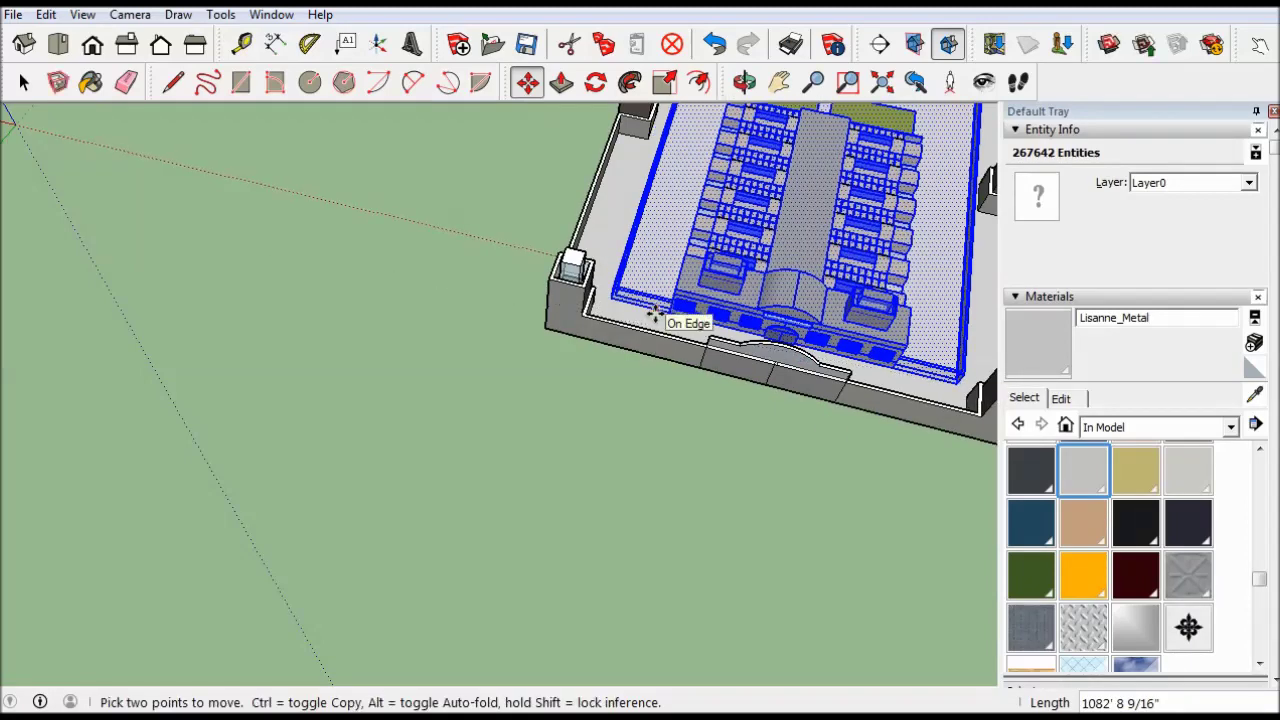
Clear the selection and orbit around the compound to inspect it from above and the side
scroll(74, 237, "down", 3)
scroll(163, 154, "down", 3)
key("space")
left_click(366, 371)
mouse_move(366, 371)
middle_mouse_down()
mouse_move(698, 108)
mouse_move(394, 337)
middle_mouse_up()
scroll(394, 337, "up", 5)
scroll(994, 471, "up", 5)
scroll(916, 300, "up", 5)
scroll(916, 300, "down", 10)
middle_click_drag(916, 300, 517, 491)
scroll(517, 491, "up", 3)
scroll(657, 380, "up", 3)
scroll(558, 276, "down", 5)
middle_click_drag(558, 276, 500, 327)
scroll(500, 327, "up", 5)
key("space")
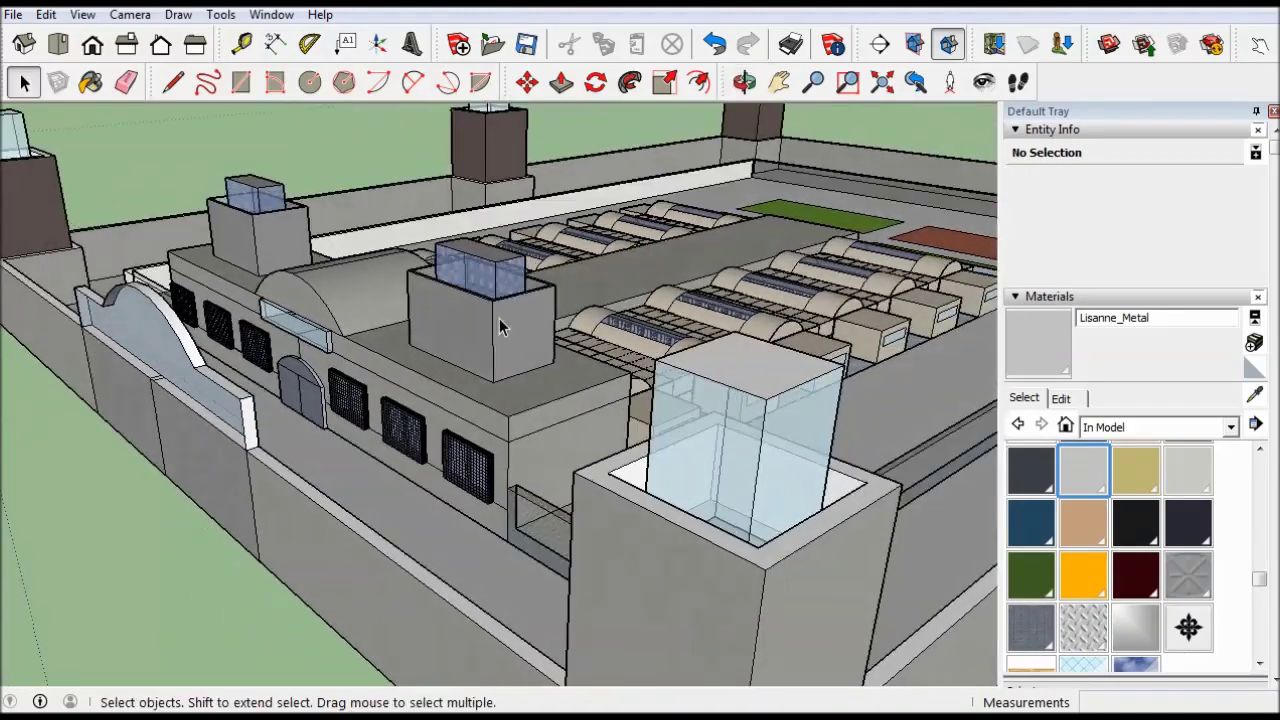
scroll(728, 394, "down", 5)
mouse_move(728, 394)
middle_mouse_down()
mouse_move(570, 530)
mouse_move(586, 437)
mouse_move(570, 400)
middle_mouse_up()
scroll(570, 530, "up", 6)
scroll(564, 525, "up", 3)
scroll(565, 530, "up", 3)
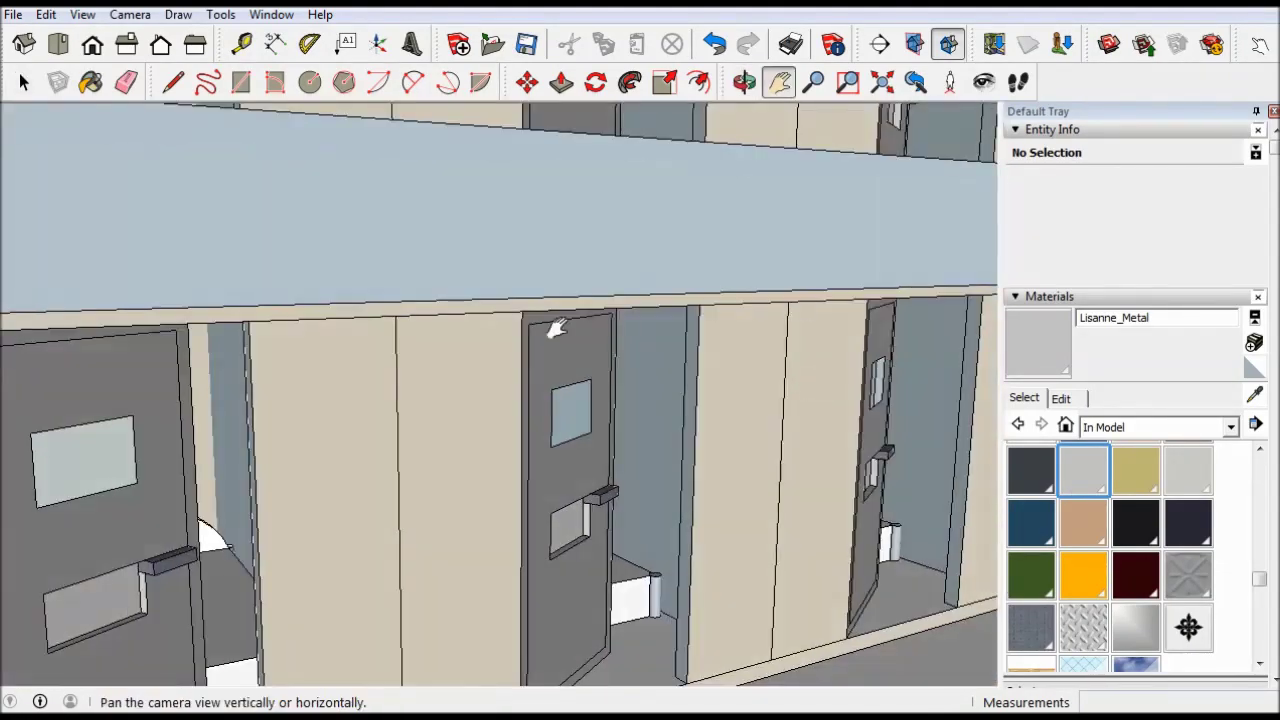
scroll(557, 343, "down", 10)
Start a rectangle for the slab by setting its first corner in front of the compound
key("r")
scroll(549, 352, "down", 5)
left_click(391, 514)
Draw the grey slab rectangle in front of the compound's wall
key("Escape")
left_click(445, 444)
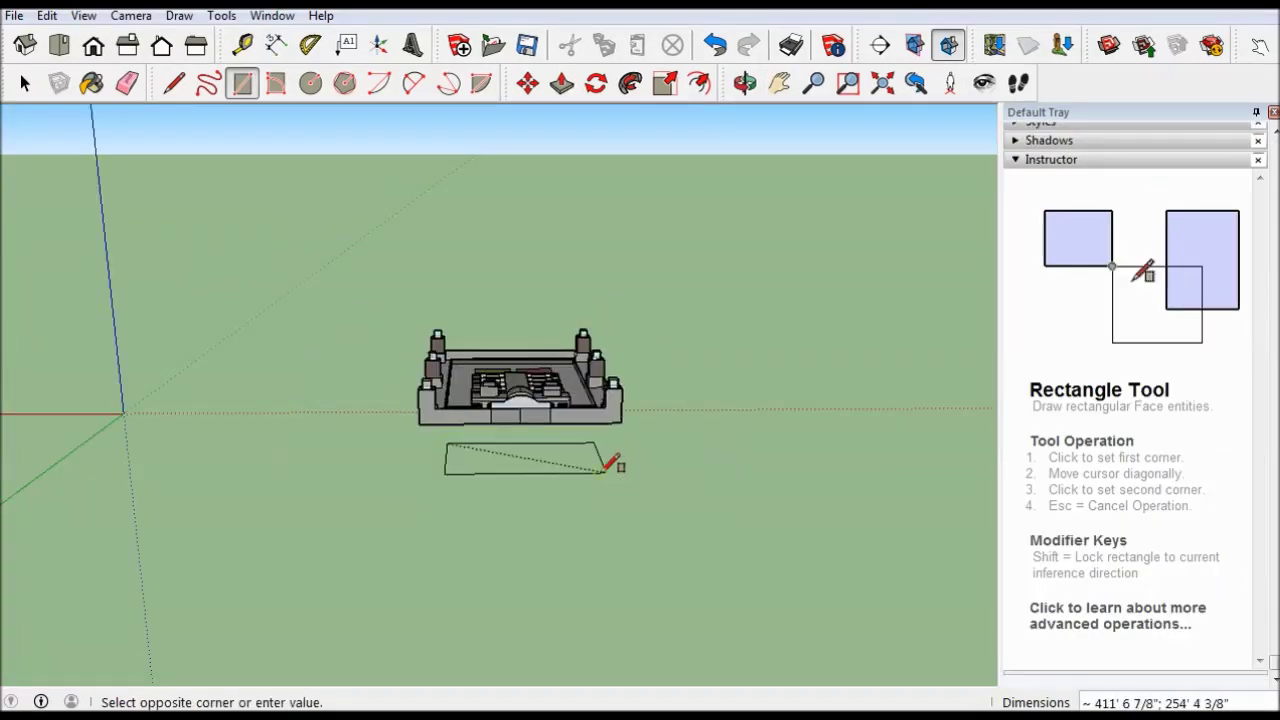
left_click(516, 497)
middle_click_drag(516, 497, 531, 623)
scroll(531, 623, "up", 3)
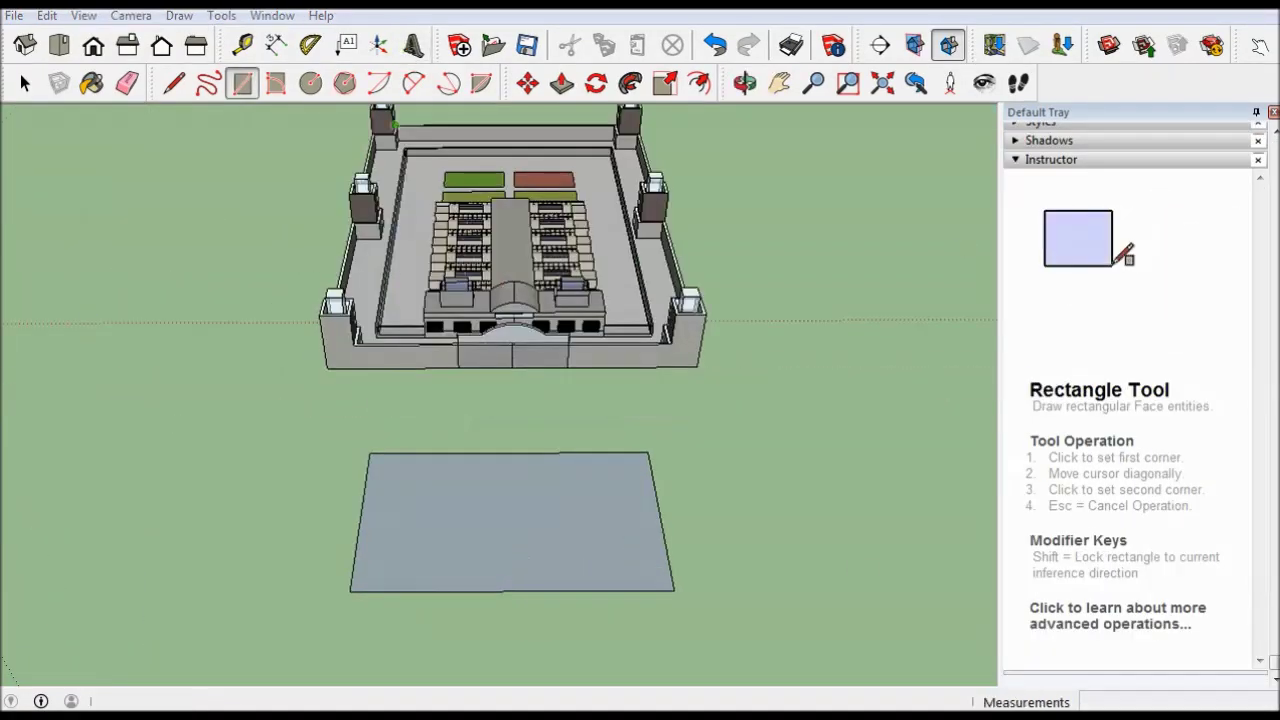
Place extruded 3D text of the author's name on the slab
type("Muhammed Nebioğlu")
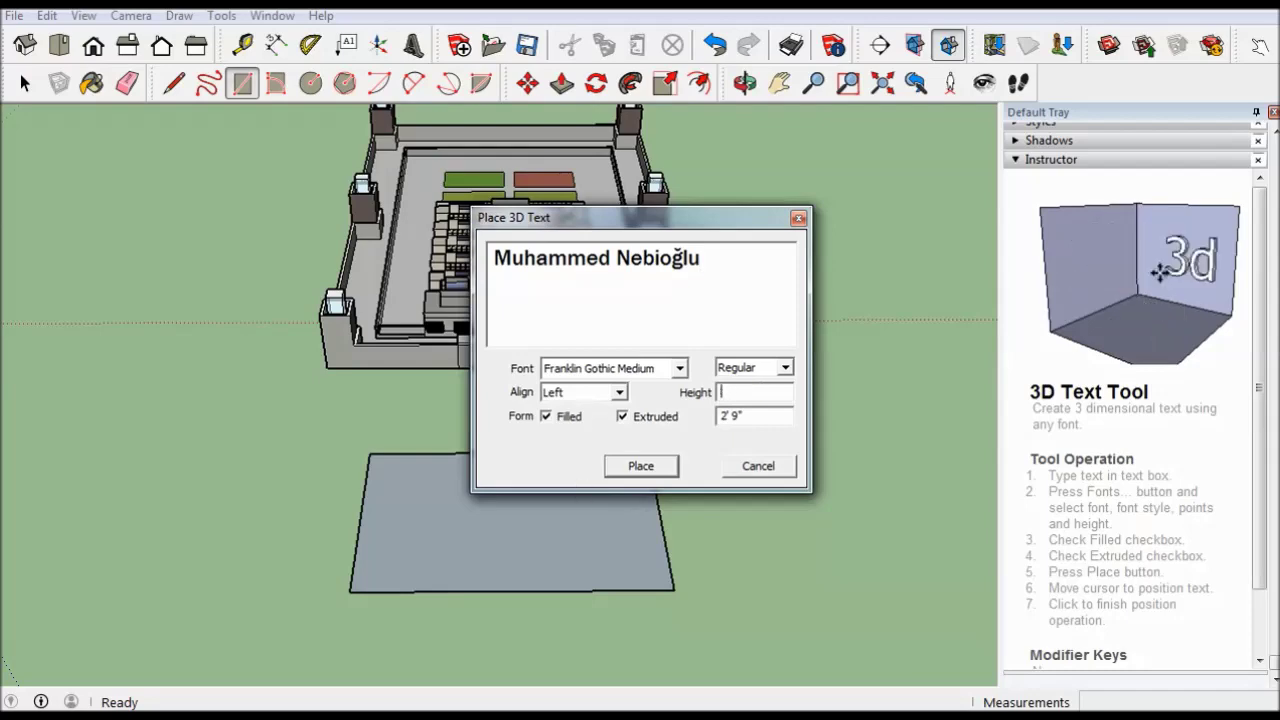
left_click(645, 467)
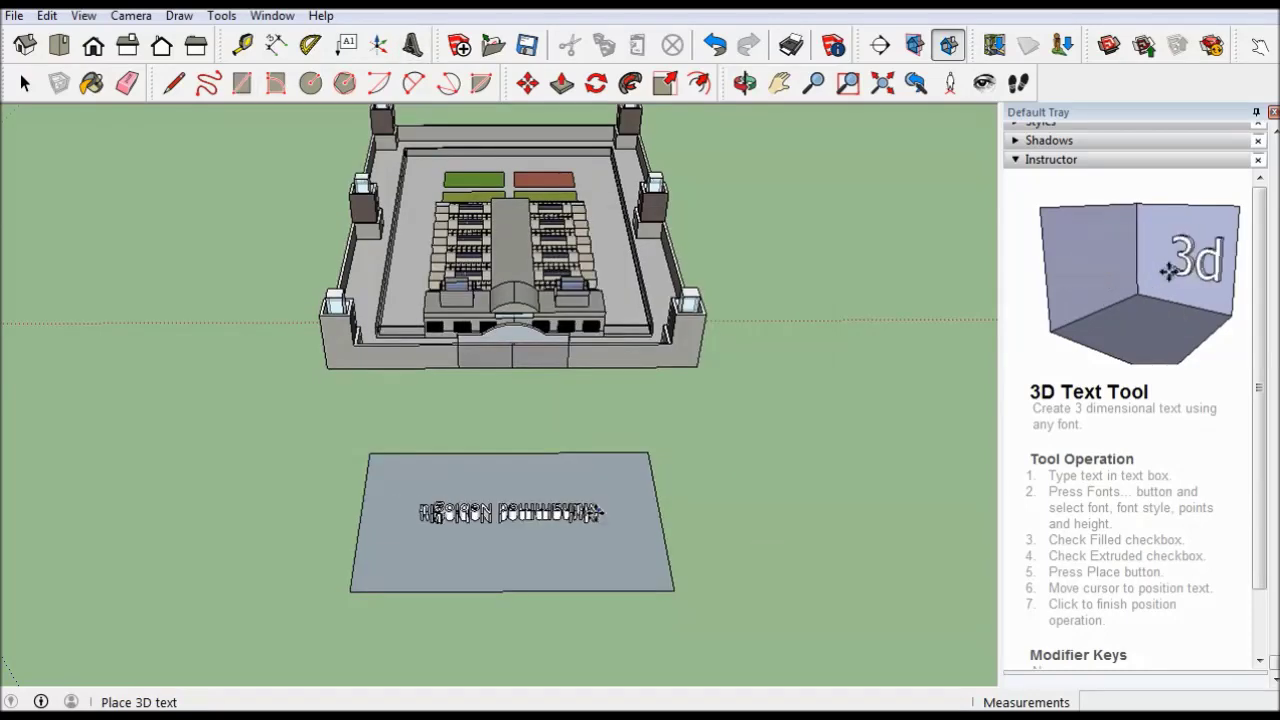
left_click(612, 563)
Place 3D text 'sabırla izlediğiniz için teşekkür ederim' on the slab
left_click(347, 45)
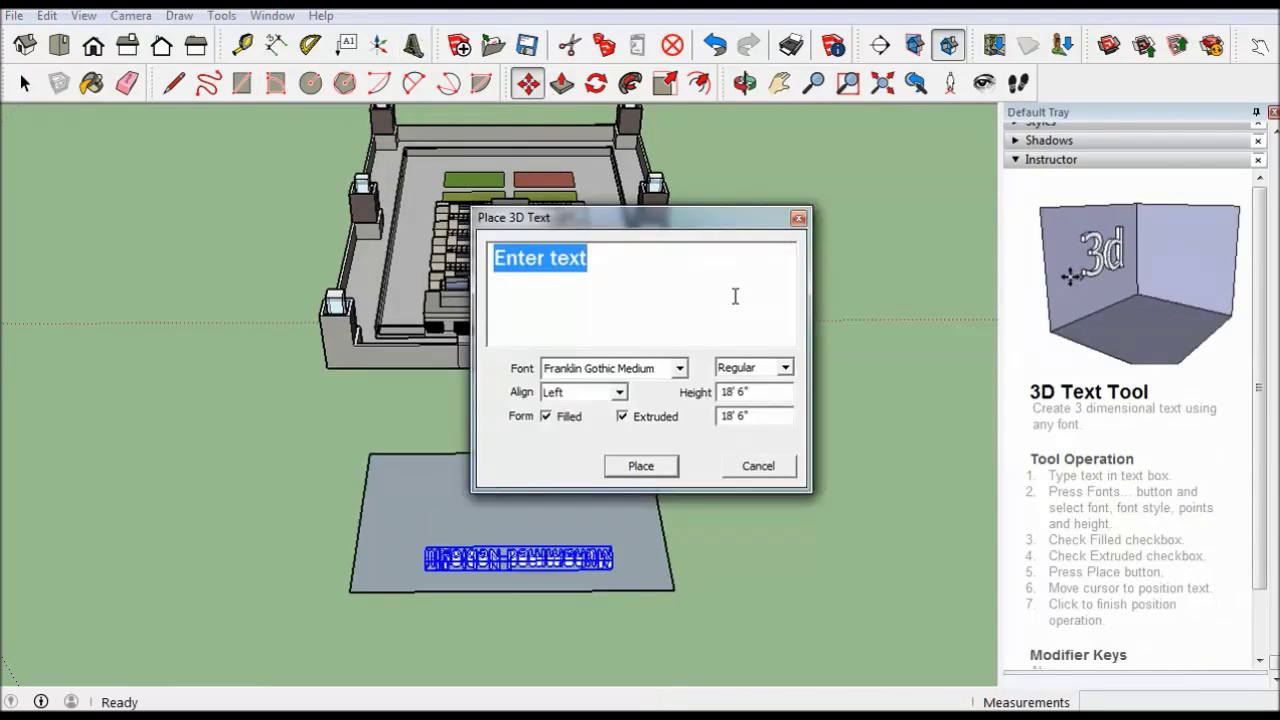
type("sabırla izlediğiniz için teşekkür ederim")
double_click(729, 417)
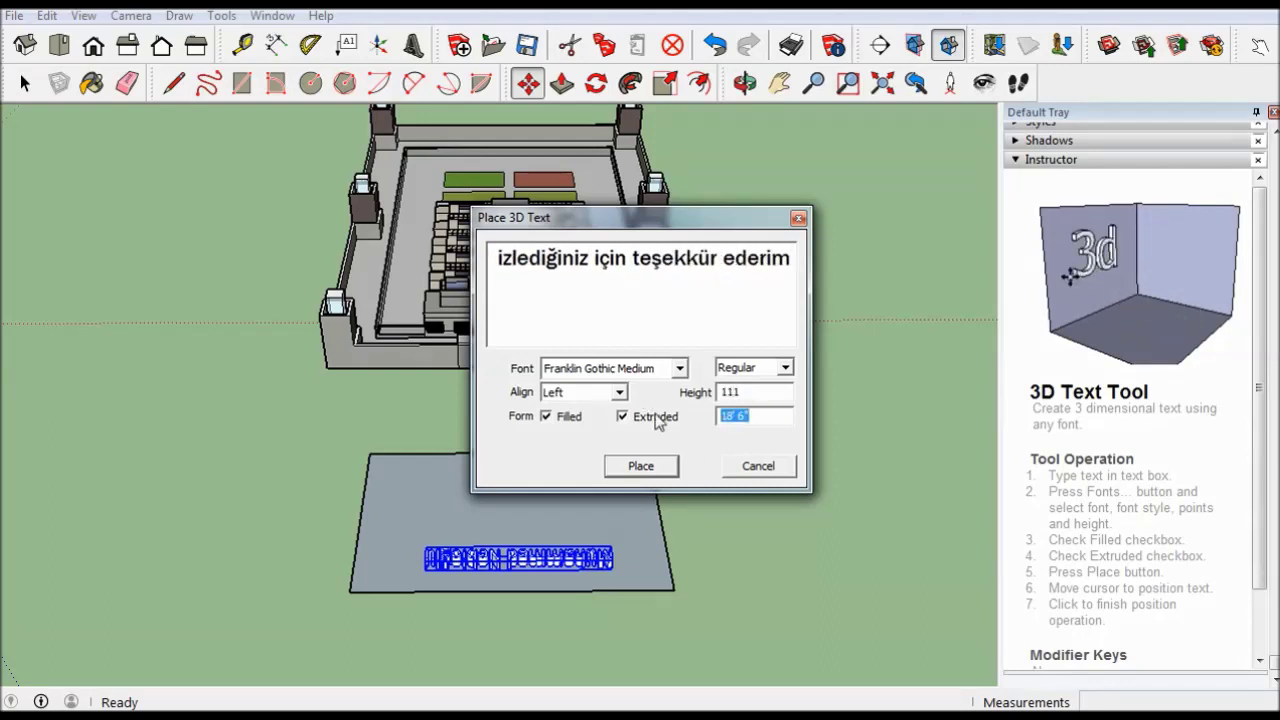
left_click(641, 466)
left_click(592, 518)
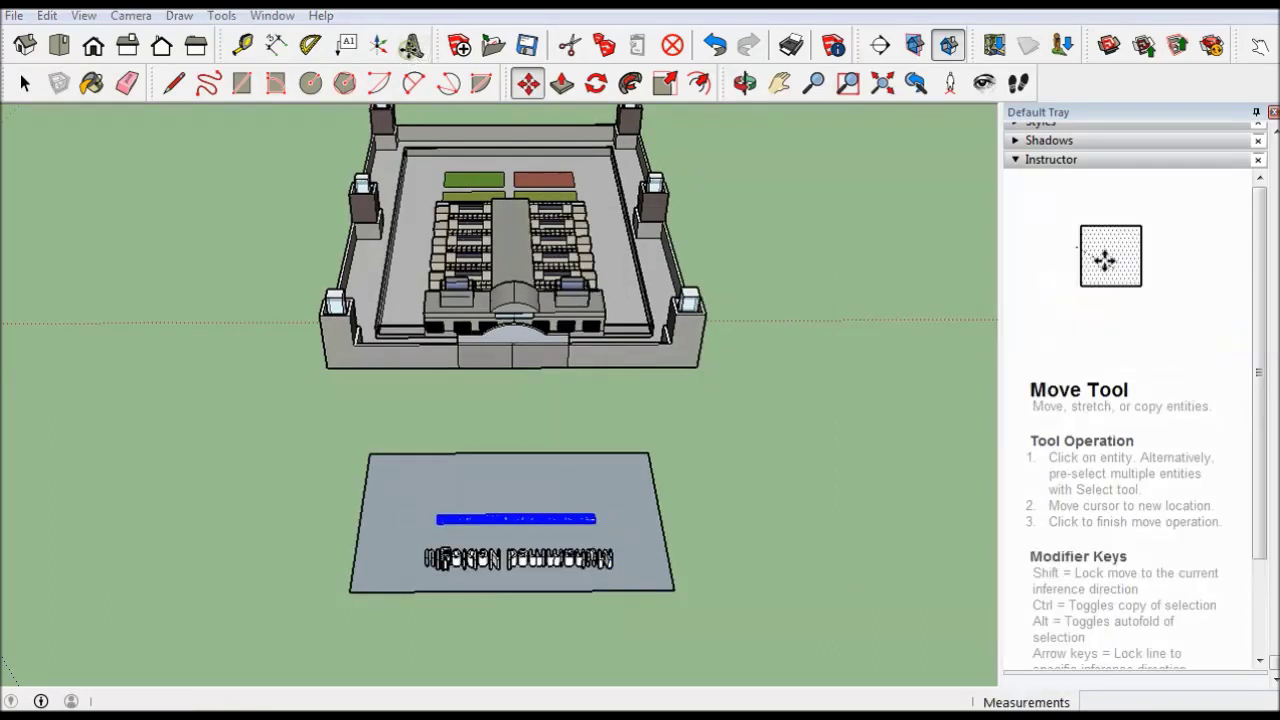
Place 3D text 'abone olmayı unutmayınız' at 1' height on the slab
left_click(347, 45)
type("abone olmayı unutmayınız")
double_click(729, 392)
type("1'")
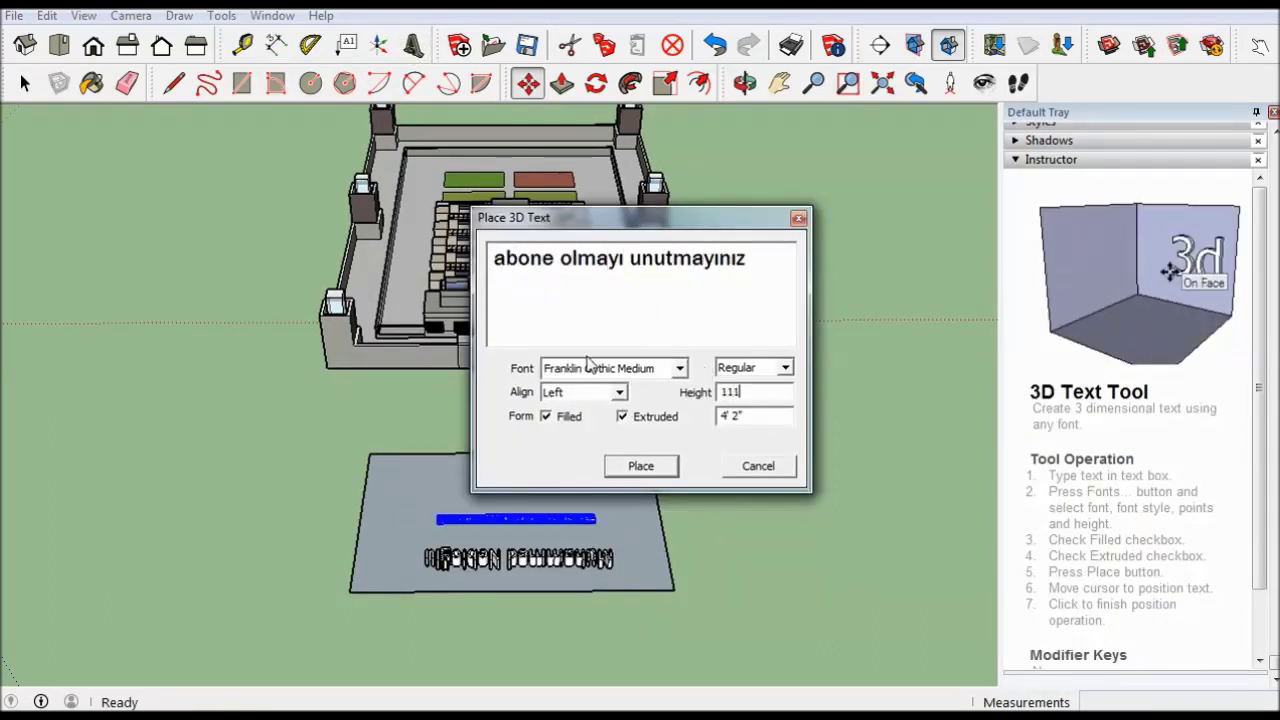
left_click(641, 466)
left_click(570, 505)
left_click(92, 83)
scroll(550, 522, "up", 3)
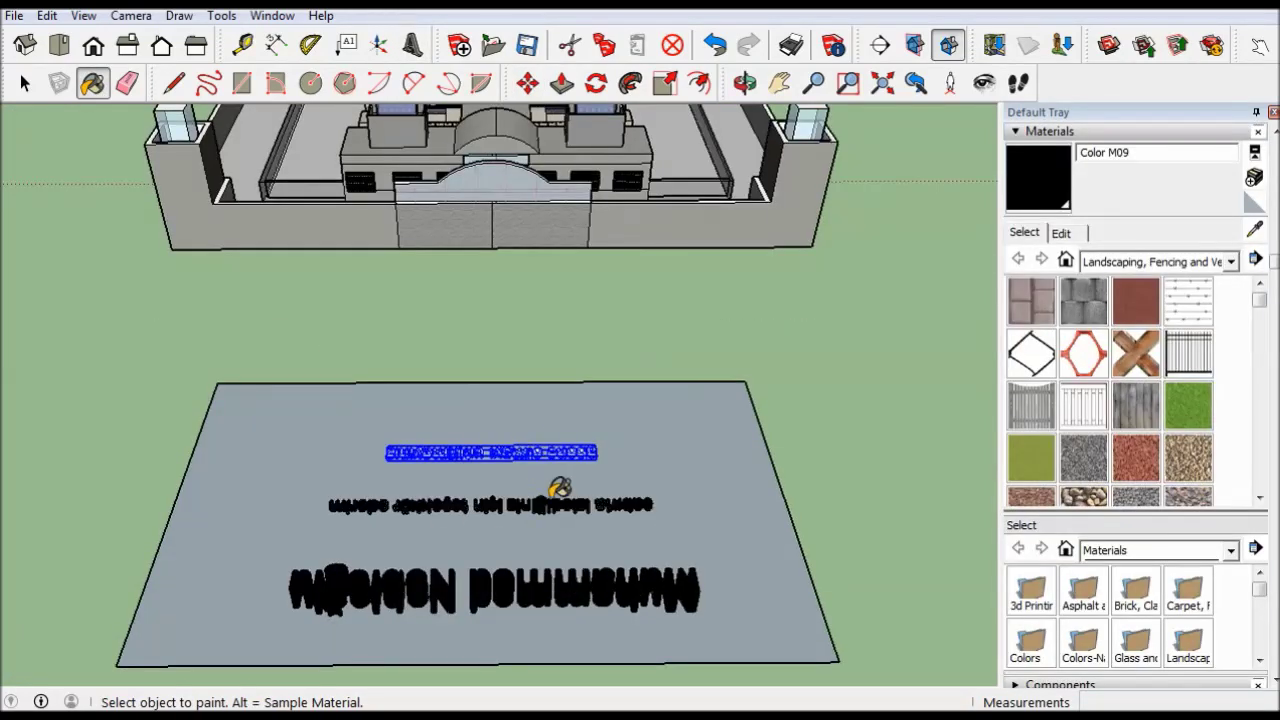
left_click(60, 47)
key("space")
left_click(694, 112)
key("h")
left_click_drag(617, 251, 612, 293)
scroll(612, 293, "down", 2)
mouse_move(640, 334)
middle_mouse_down()
mouse_move(480, 349)
mouse_move(687, 484)
mouse_move(829, 409)
middle_mouse_up()
scroll(614, 263, "up", 5)
scroll(600, 277, "up", 3)
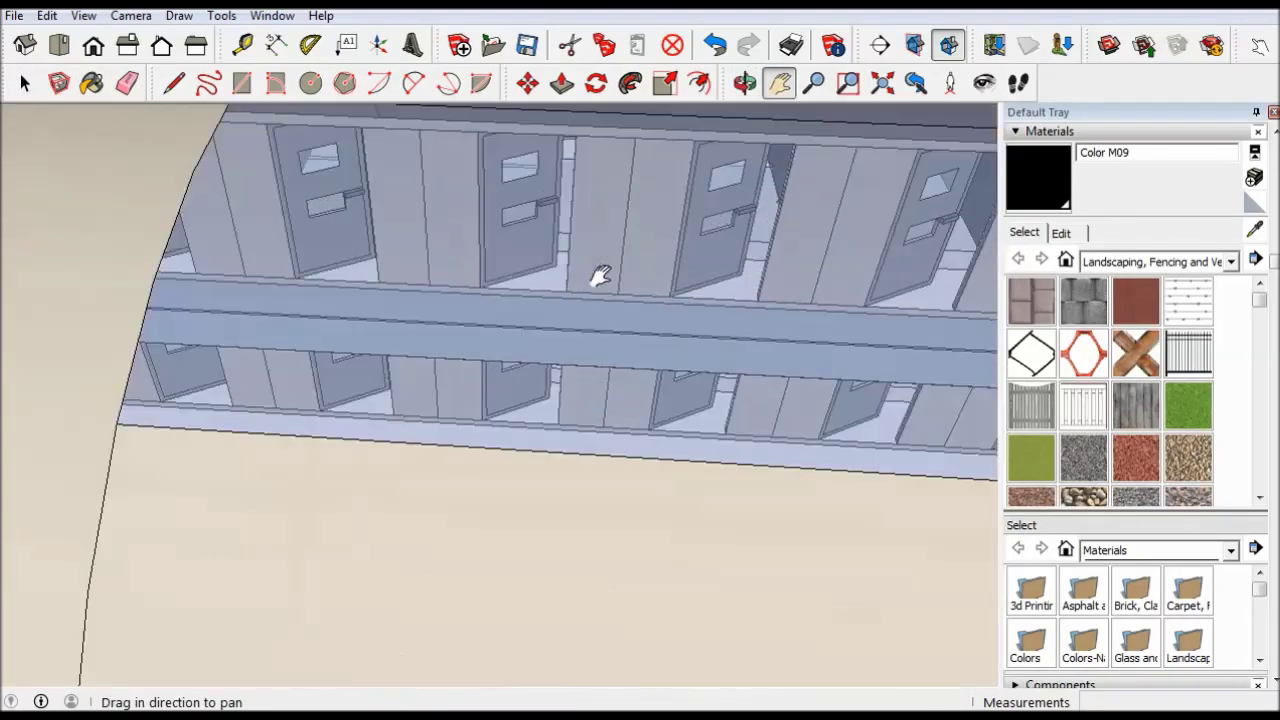
scroll(579, 322, "up", 2)
mouse_move(583, 326)
middle_mouse_down()
mouse_move(691, 369)
mouse_move(808, 323)
mouse_move(575, 362)
mouse_move(800, 345)
mouse_move(534, 349)
mouse_move(569, 429)
mouse_move(603, 364)
mouse_move(560, 350)
mouse_move(271, 443)
middle_mouse_up()
scroll(341, 432, "up", 3)
scroll(271, 443, "up", 3)
scroll(320, 408, "up", 3)
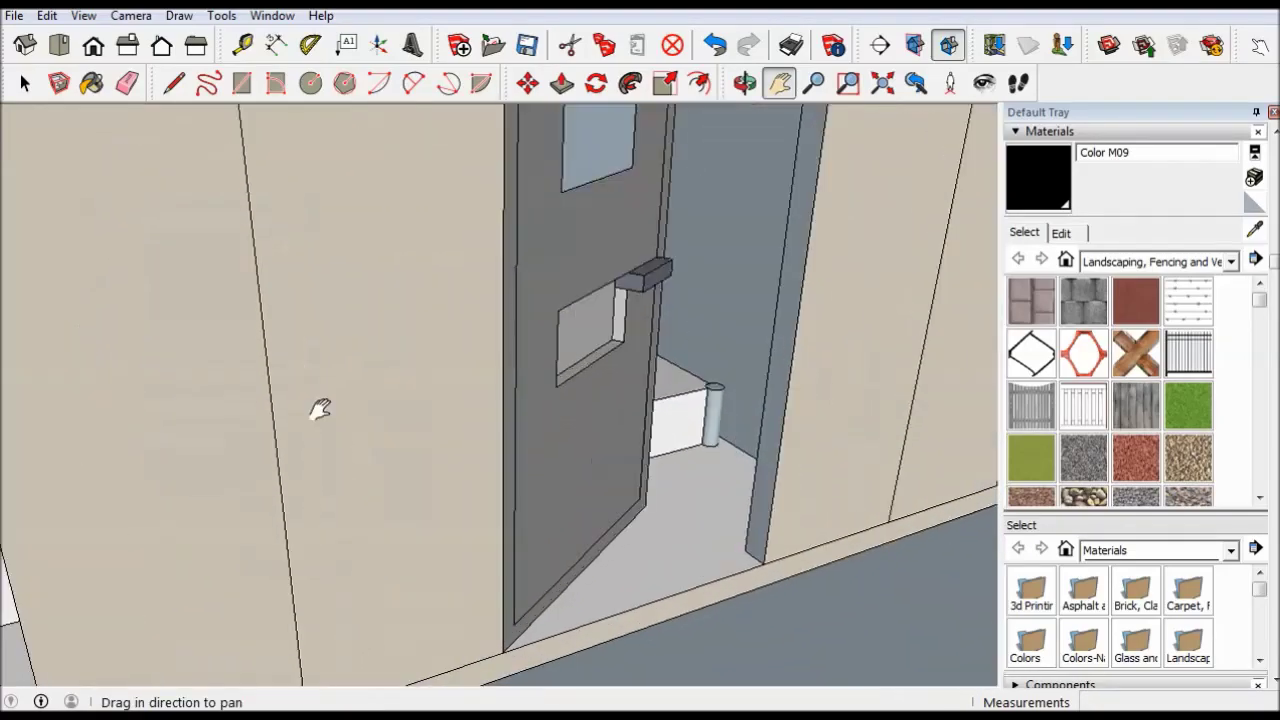
scroll(404, 407, "up", 3)
scroll(404, 407, "down", 3)
scroll(343, 514, "down", 3)
mouse_move(343, 514)
middle_mouse_down()
mouse_move(487, 304)
mouse_move(341, 291)
middle_mouse_up()
mouse_move(396, 457)
left_mouse_down()
mouse_move(509, 329)
mouse_move(658, 342)
left_mouse_up()
mouse_move(658, 342)
middle_mouse_down()
mouse_move(357, 337)
mouse_move(423, 343)
mouse_move(400, 370)
middle_mouse_up()
mouse_move(554, 453)
left_mouse_down()
mouse_move(537, 468)
mouse_move(524, 458)
left_mouse_up()
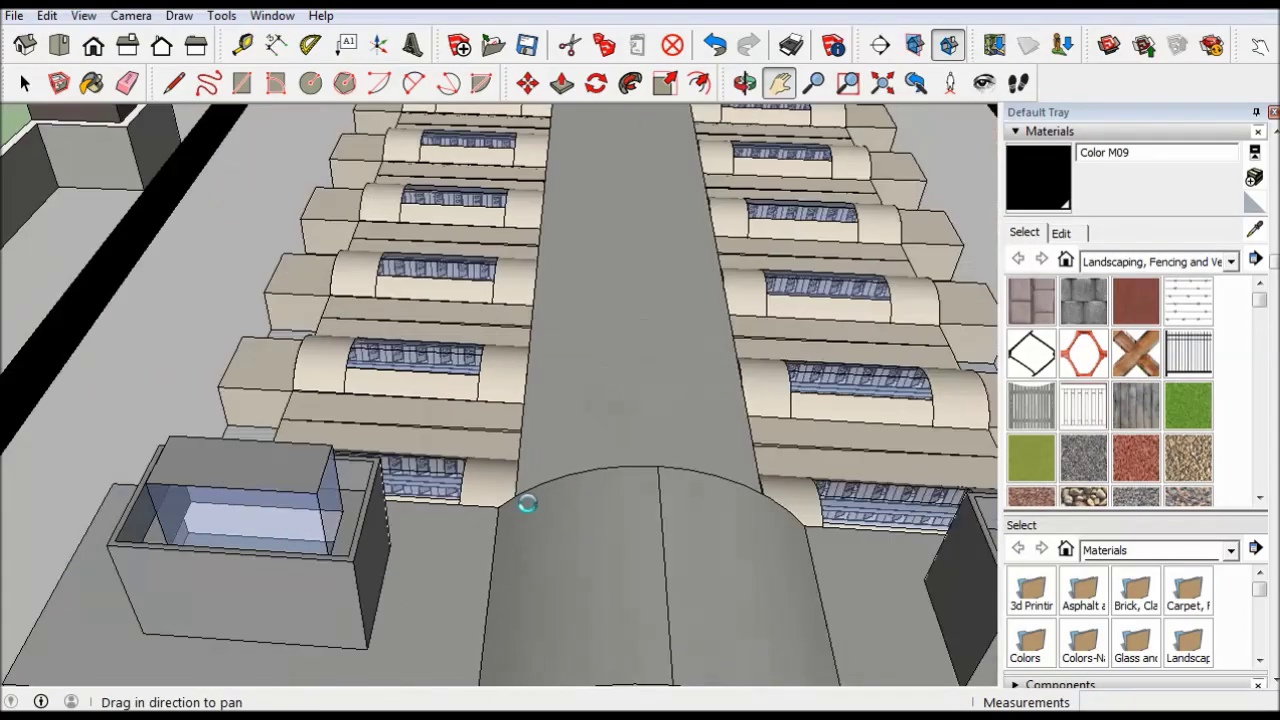